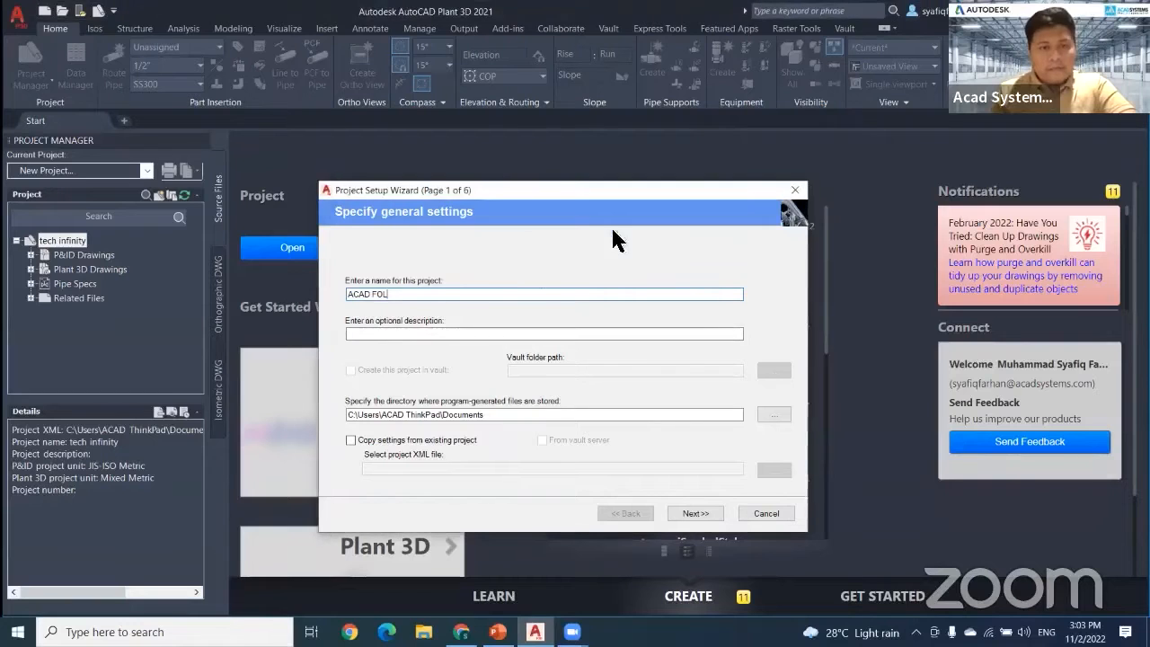
# Step: Set the new project's base unit to Metric, reporting nominal diameters of imperial content in Inches (Mixed Metric)
pyautogui.moveTo(629, 189); pyautogui.dragTo(612, 109)
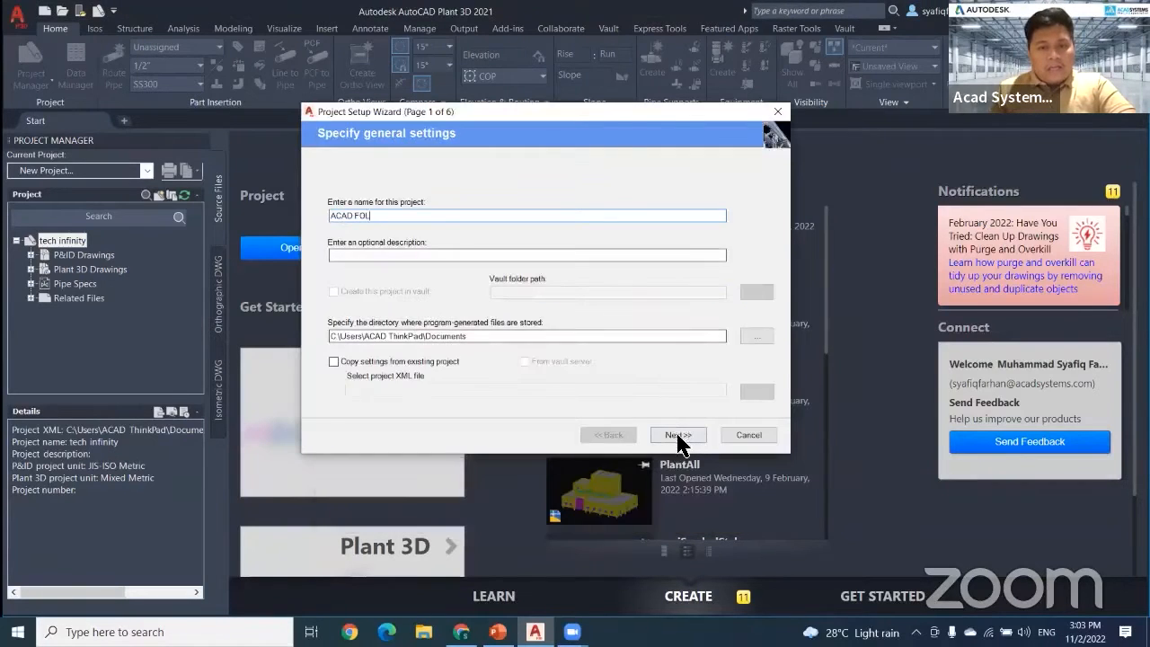
pyautogui.click(678, 437)
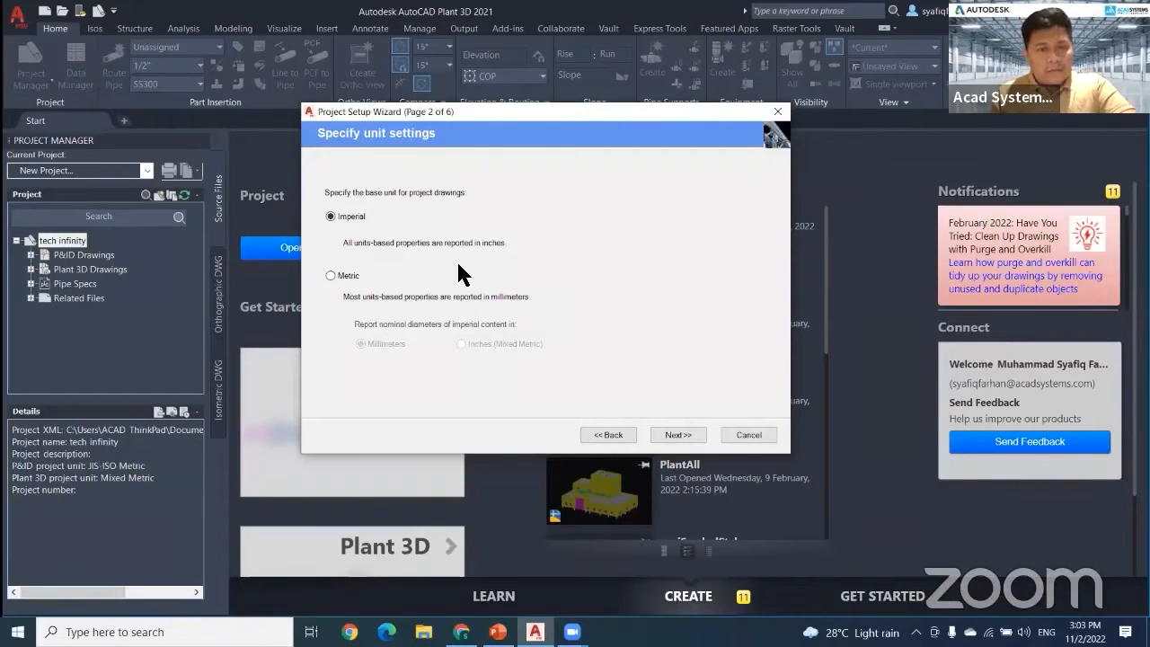
pyautogui.click(332, 276)
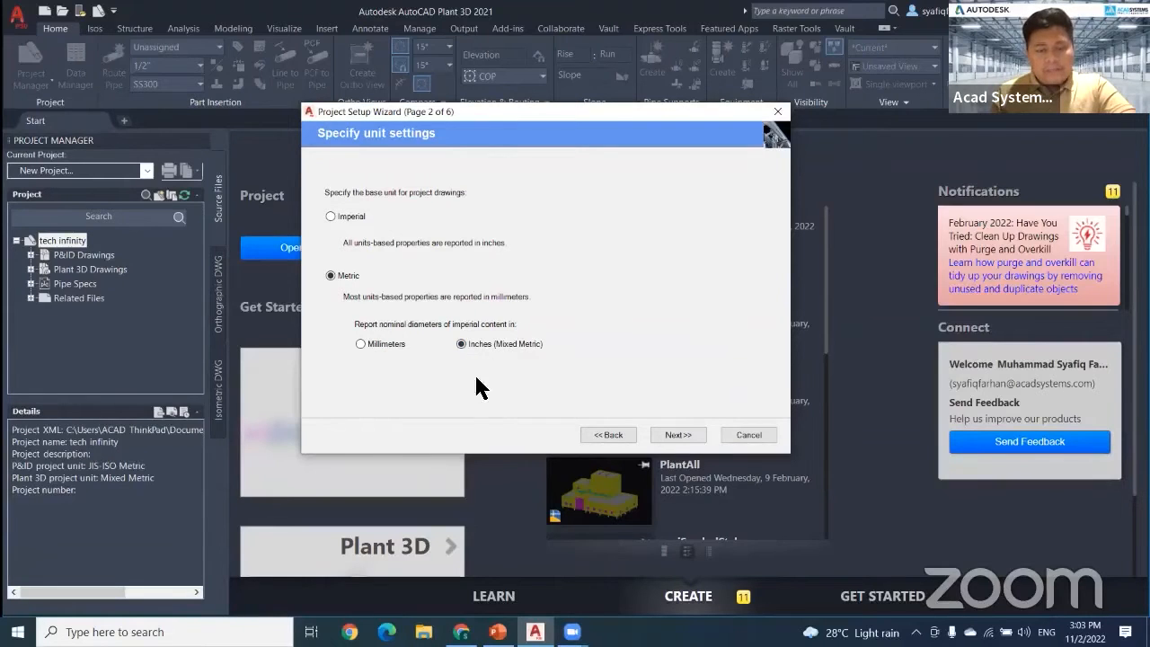
pyautogui.click(679, 435)
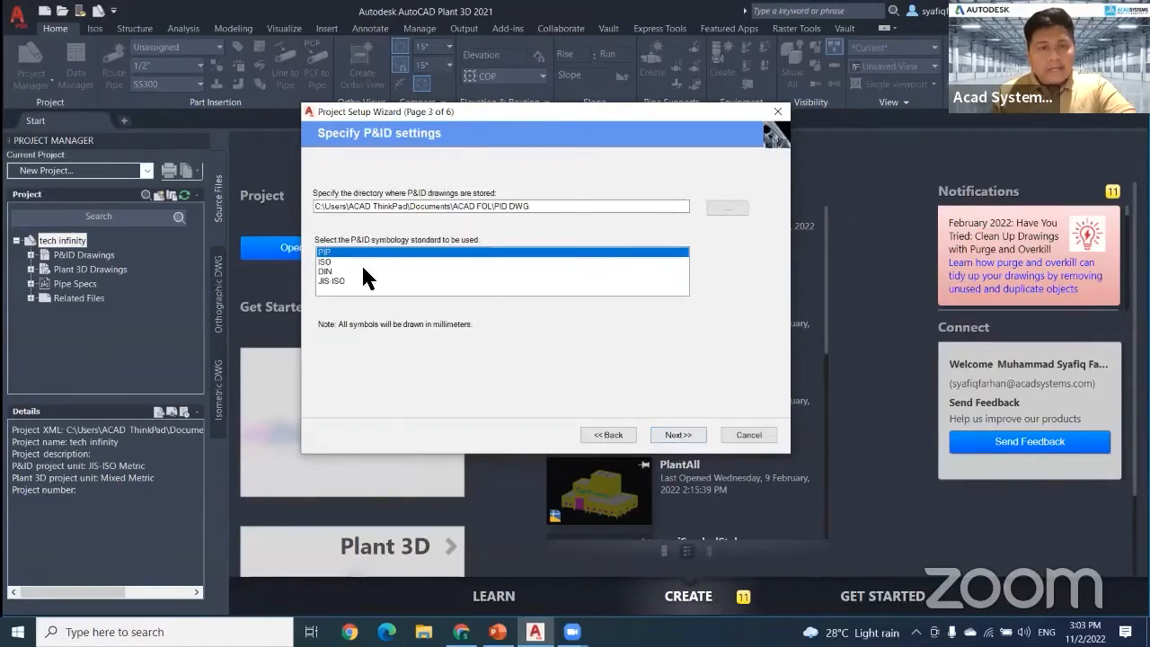
# Step: Choose the DIN P&ID symbology standard and finish creating the project with the default directories and remaining settings
pyautogui.click(327, 272)
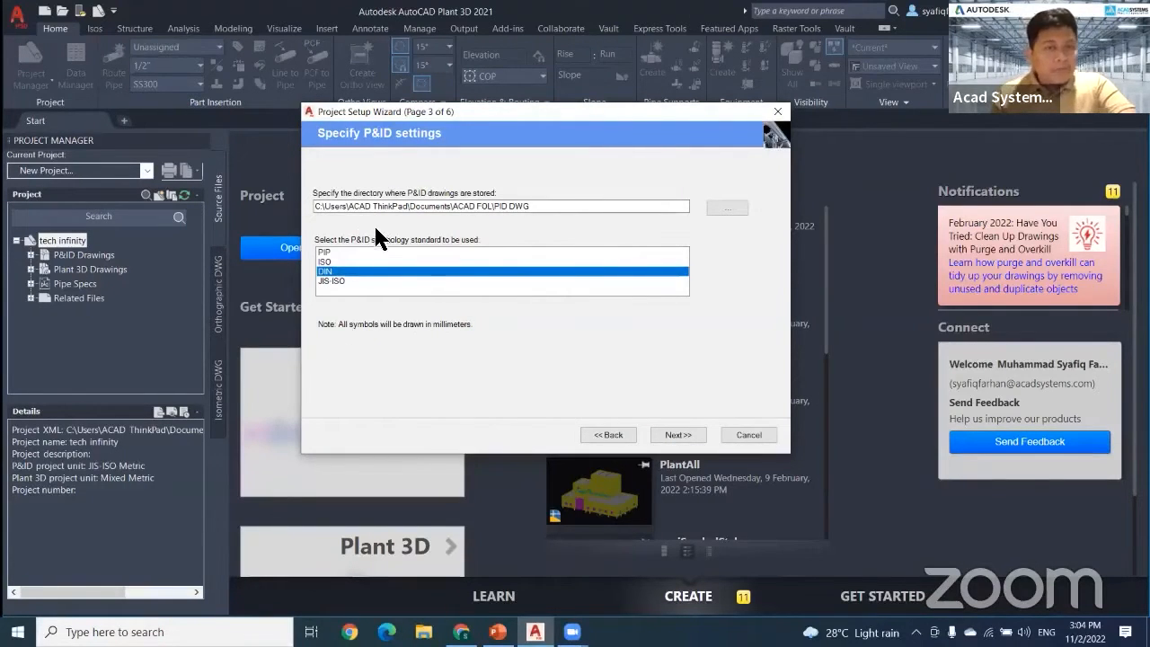
pyautogui.click(678, 435)
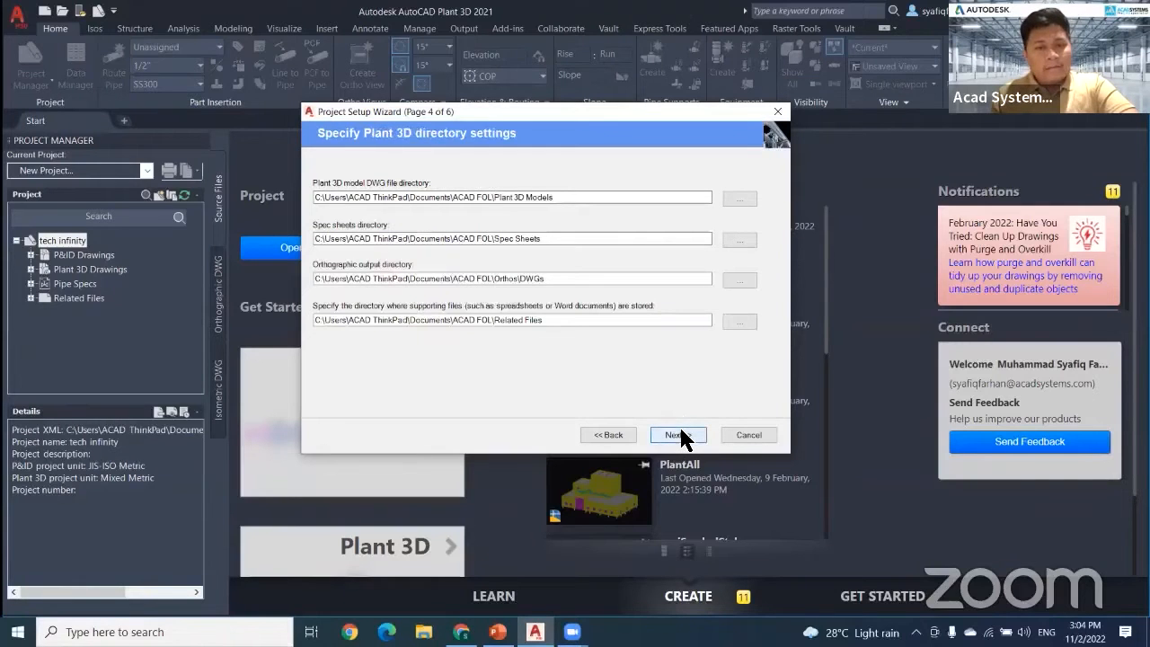
pyautogui.click(679, 435)
pyautogui.click(678, 435)
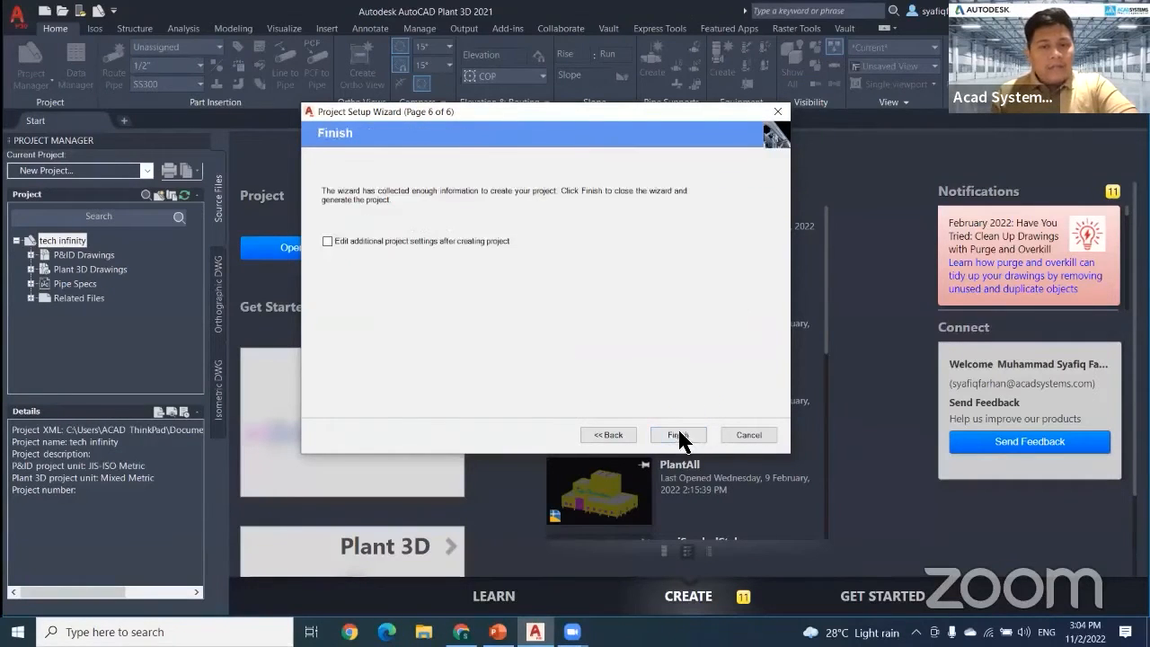
pyautogui.click(678, 435)
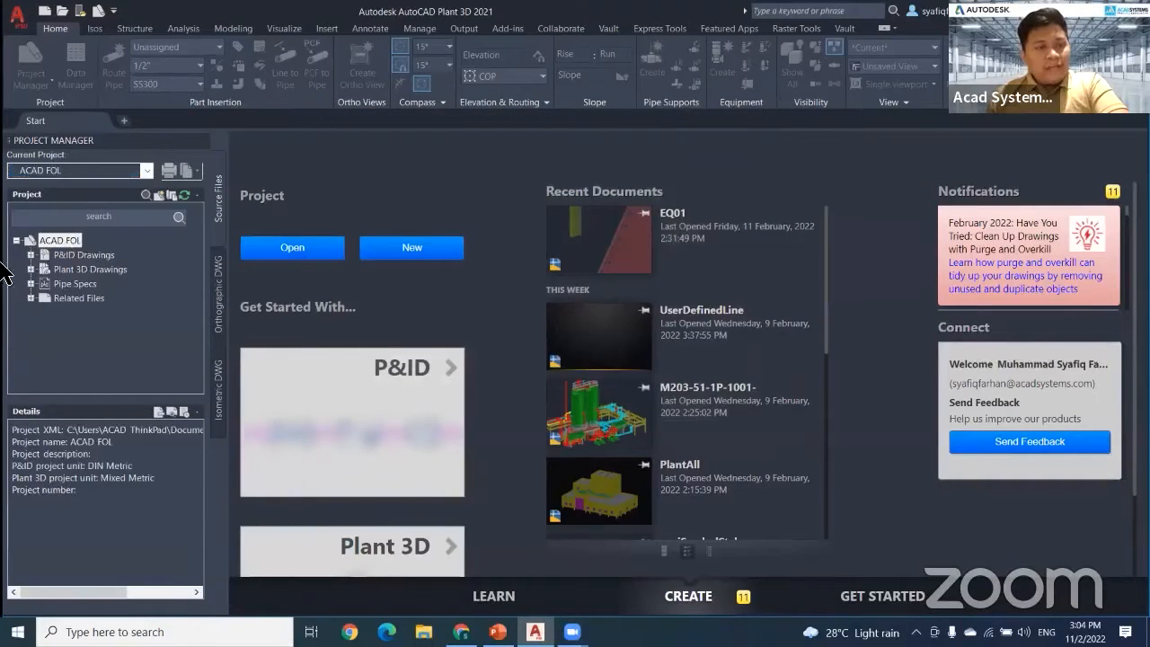
# Step: Examine the contents of the P&ID Drawings, Plant 3D Drawings, Pipe Specs and Related Files nodes in the ACAD FOL project
pyautogui.click(29, 255)
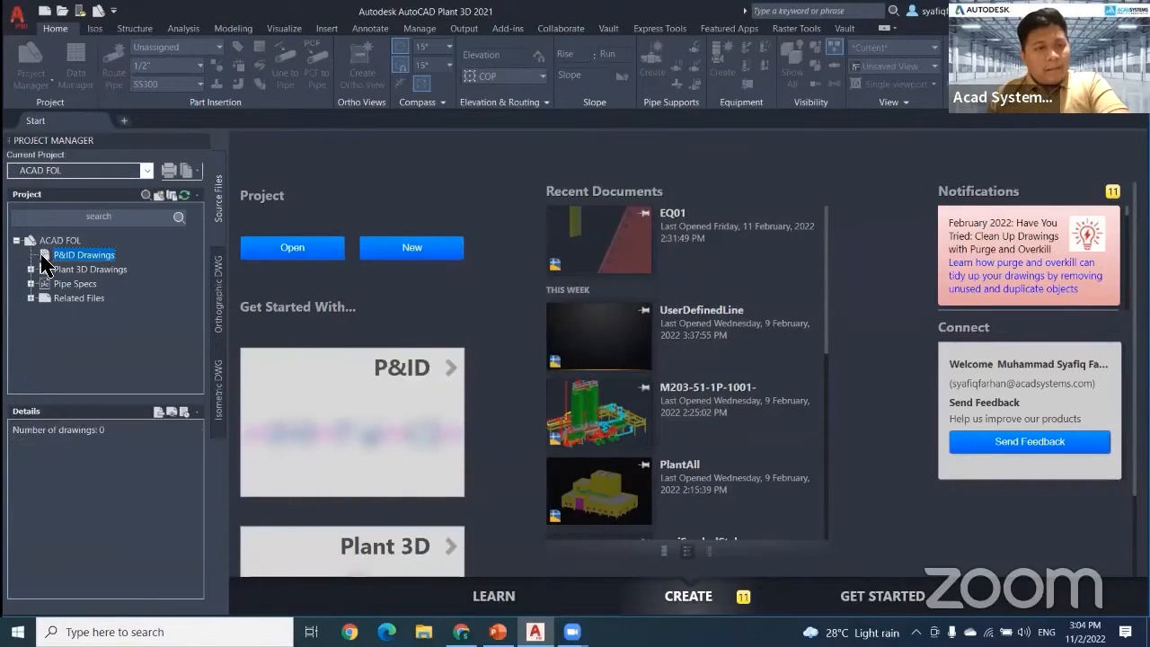
pyautogui.click(57, 272)
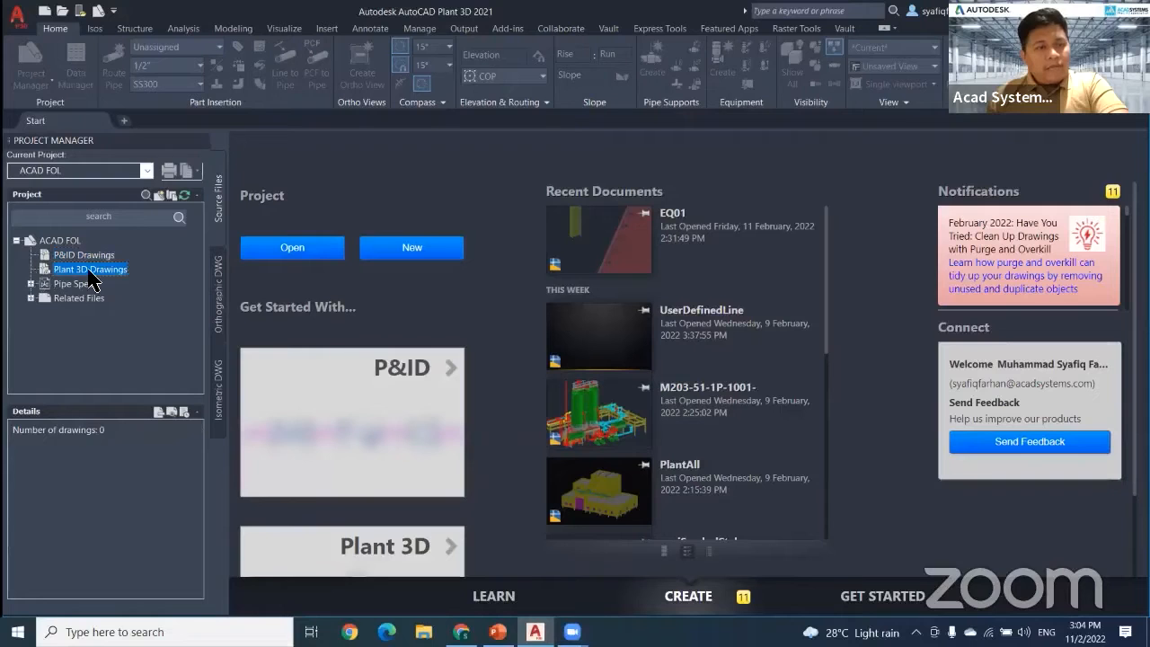
pyautogui.click(30, 284)
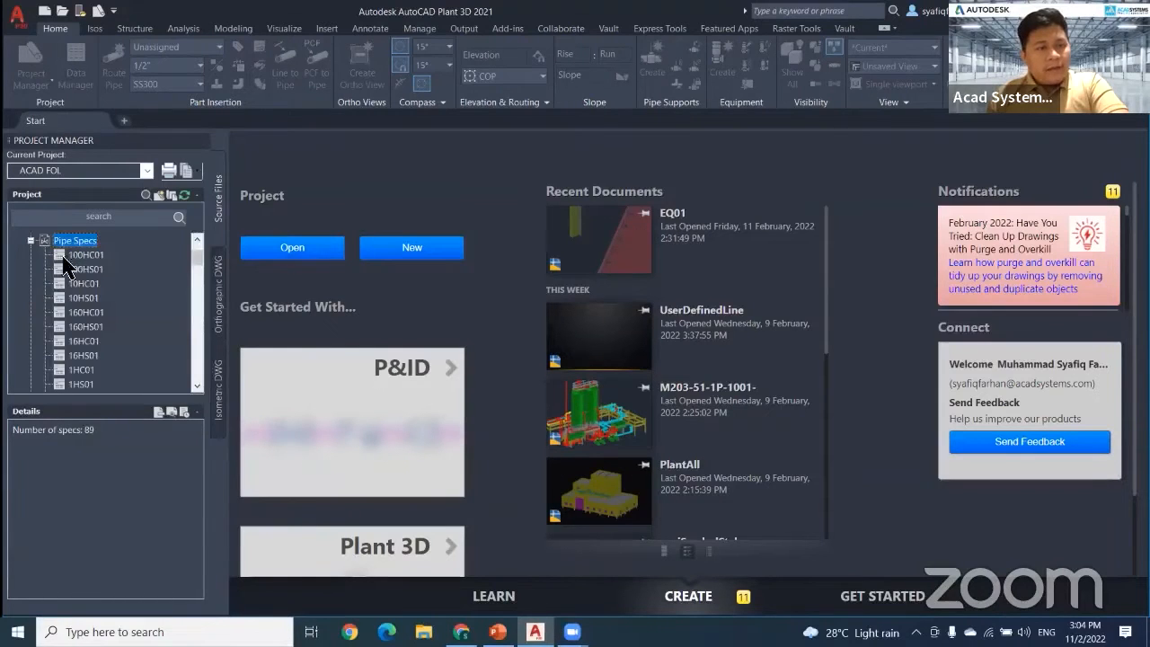
pyautogui.click(31, 241)
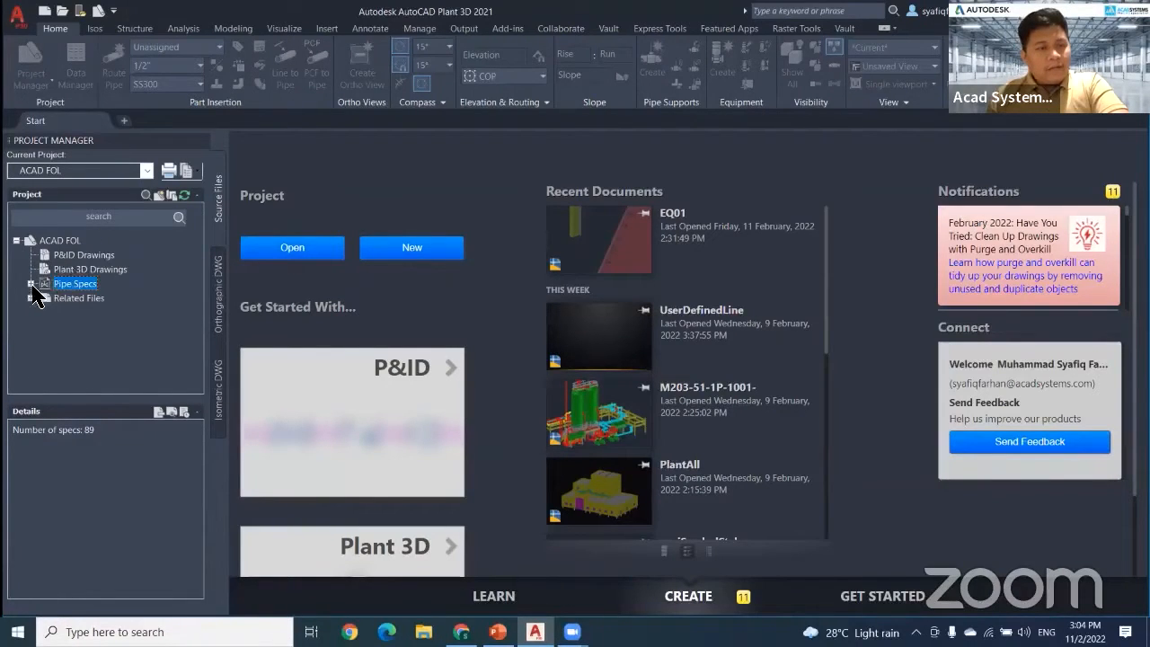
pyautogui.click(30, 284)
pyautogui.click(86, 257)
pyautogui.scroll(-5, 94, 360)
pyautogui.scroll(-4, 93, 368)
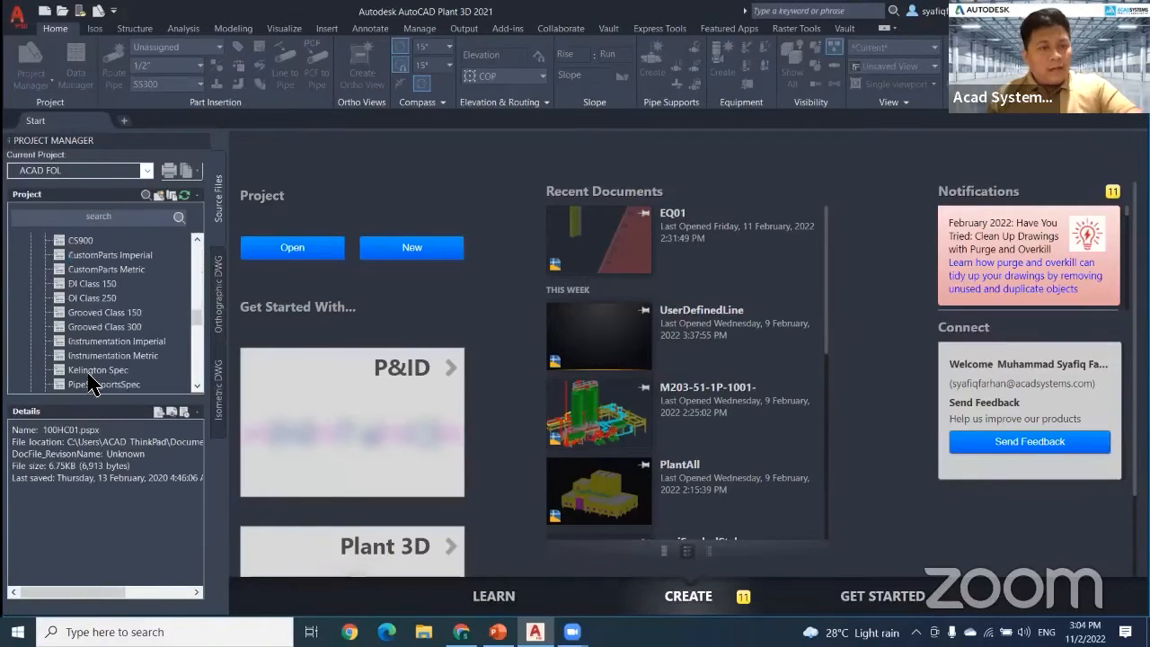
pyautogui.scroll(9, 93, 382)
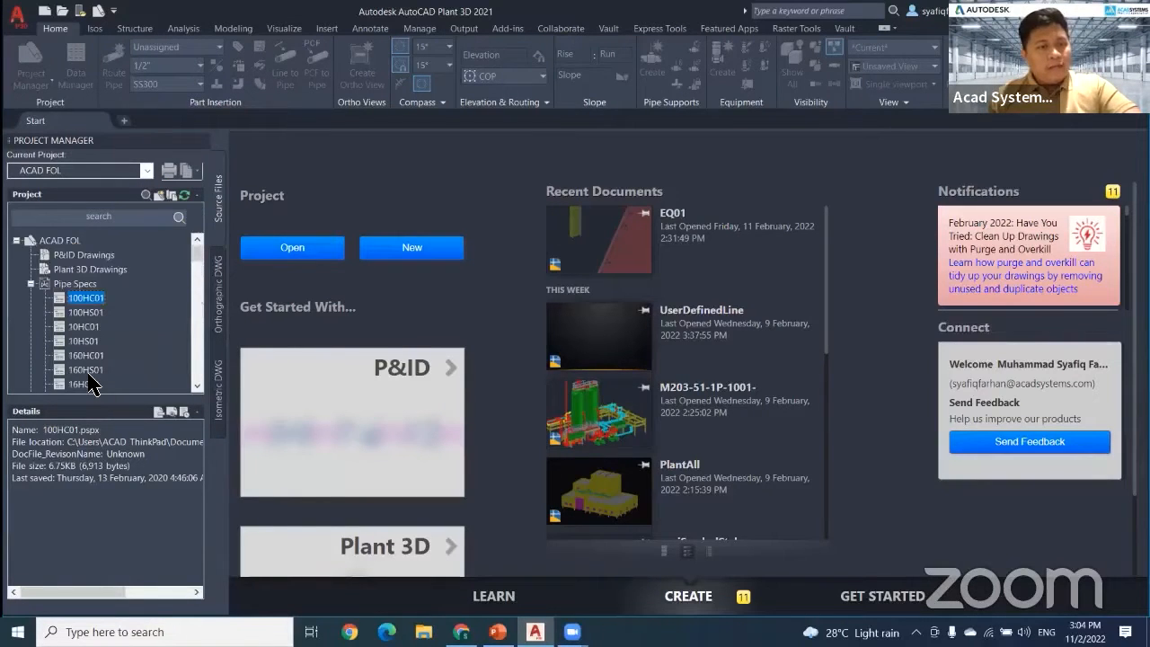
pyautogui.click(31, 284)
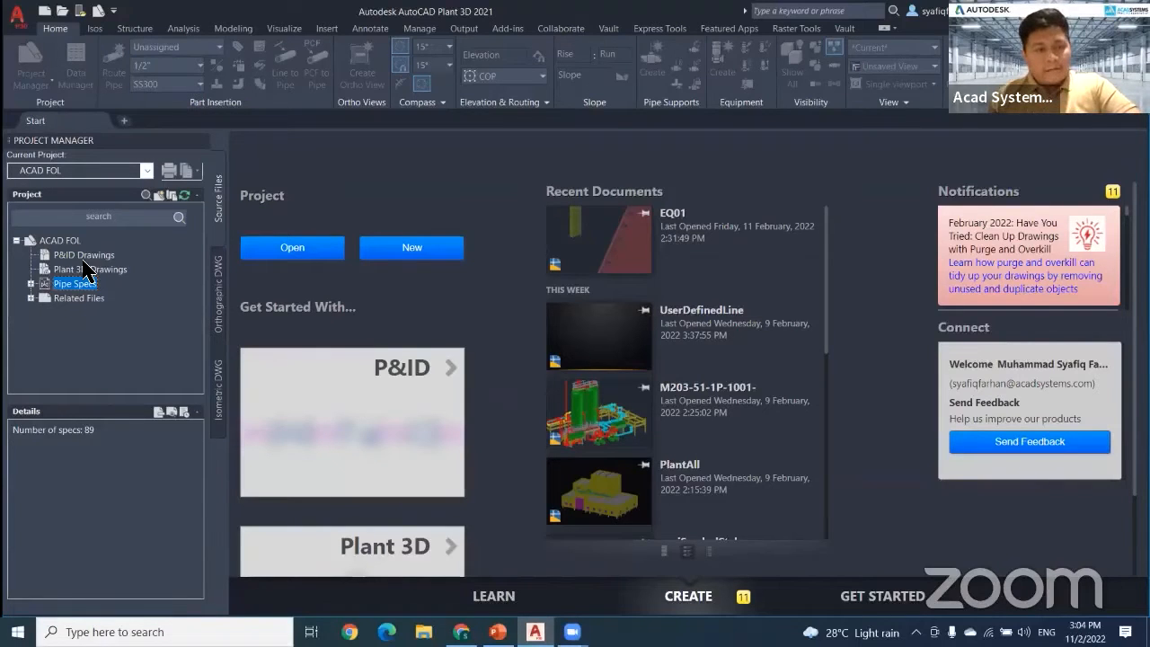
pyautogui.click(31, 298)
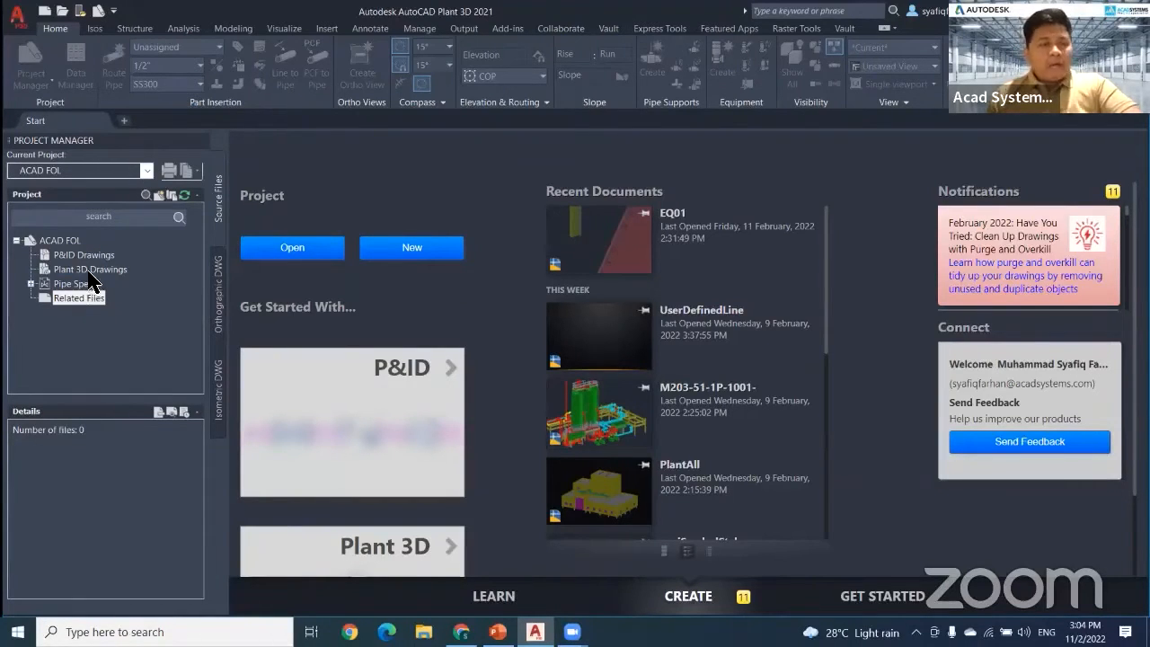
# Step: Create a folder named Platform 1 under Plant 3D Drawings
pyautogui.click(90, 270)
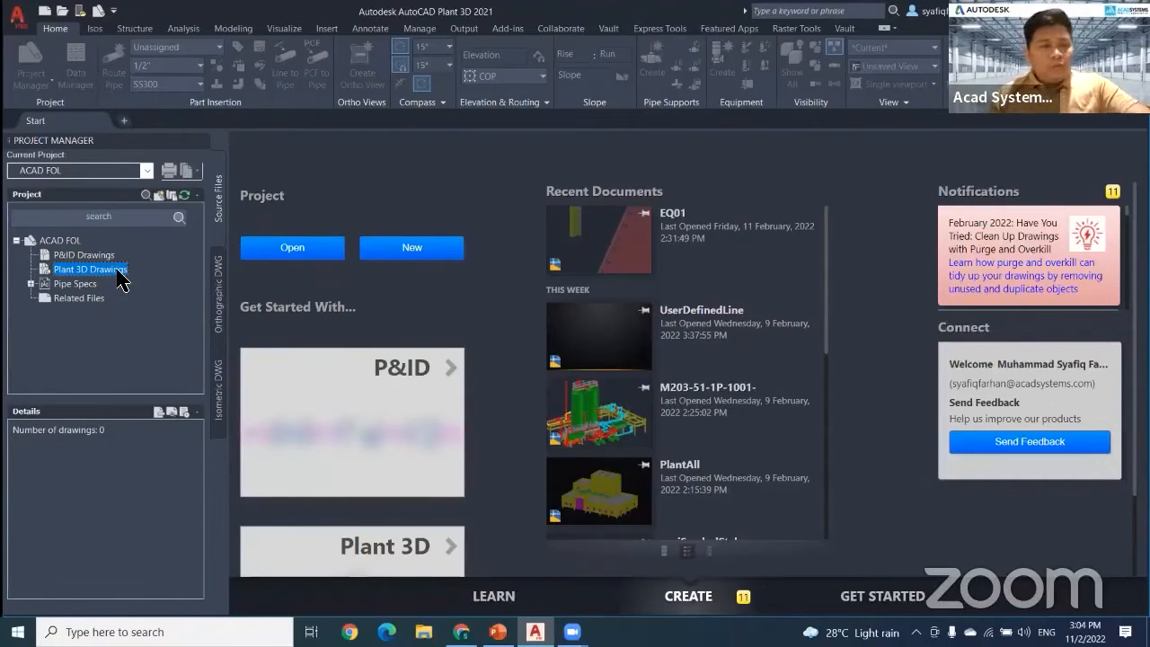
pyautogui.rightClick(117, 271)
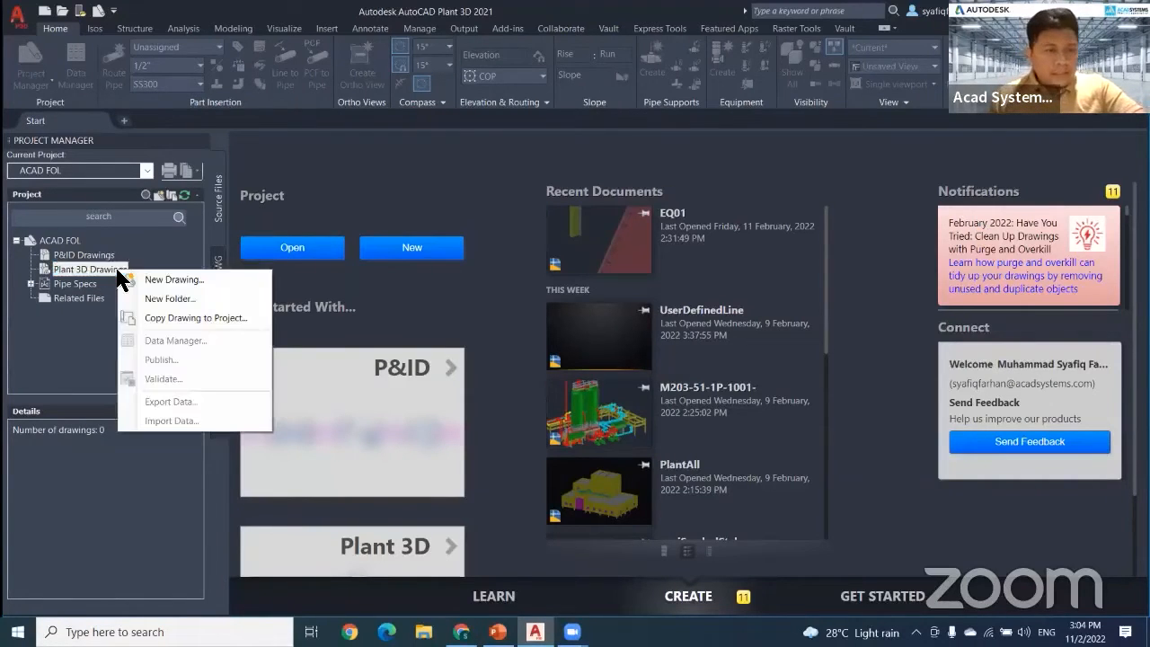
pyautogui.click(160, 299)
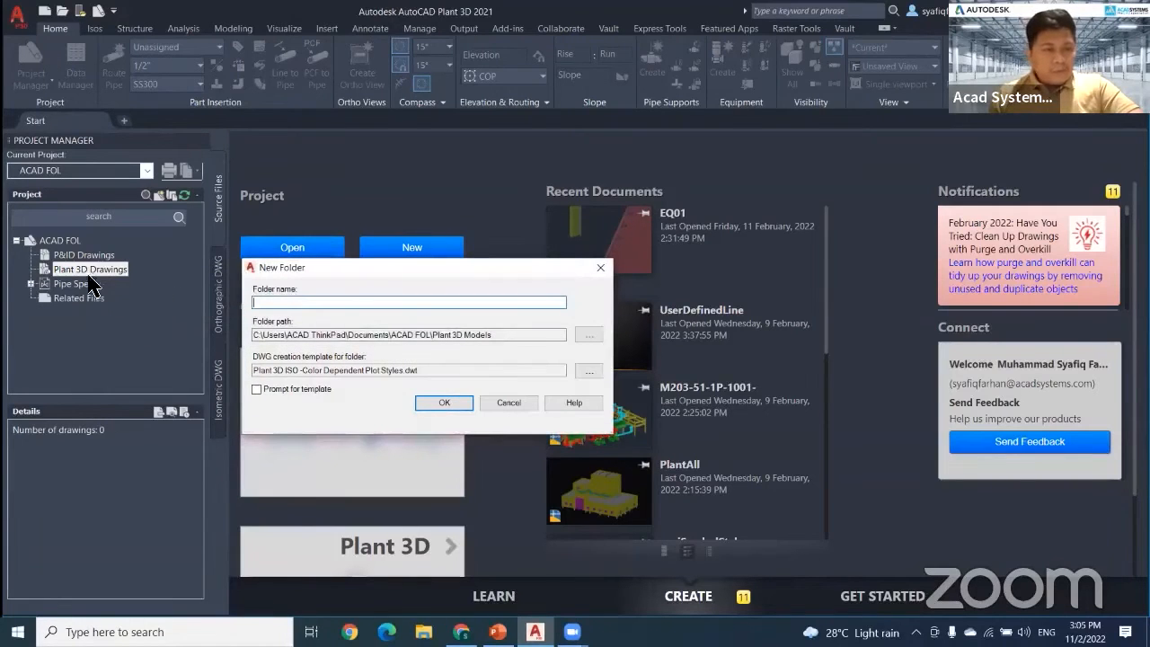
pyautogui.write('Plat')
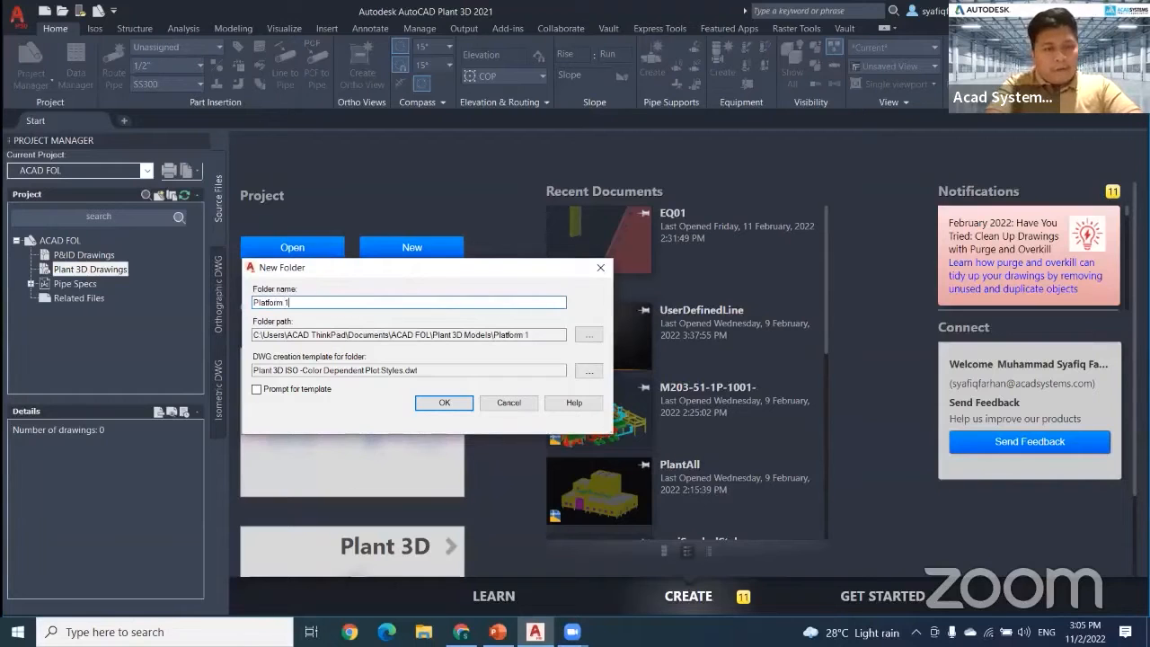
pyautogui.write('form 1')
pyautogui.click(447, 403)
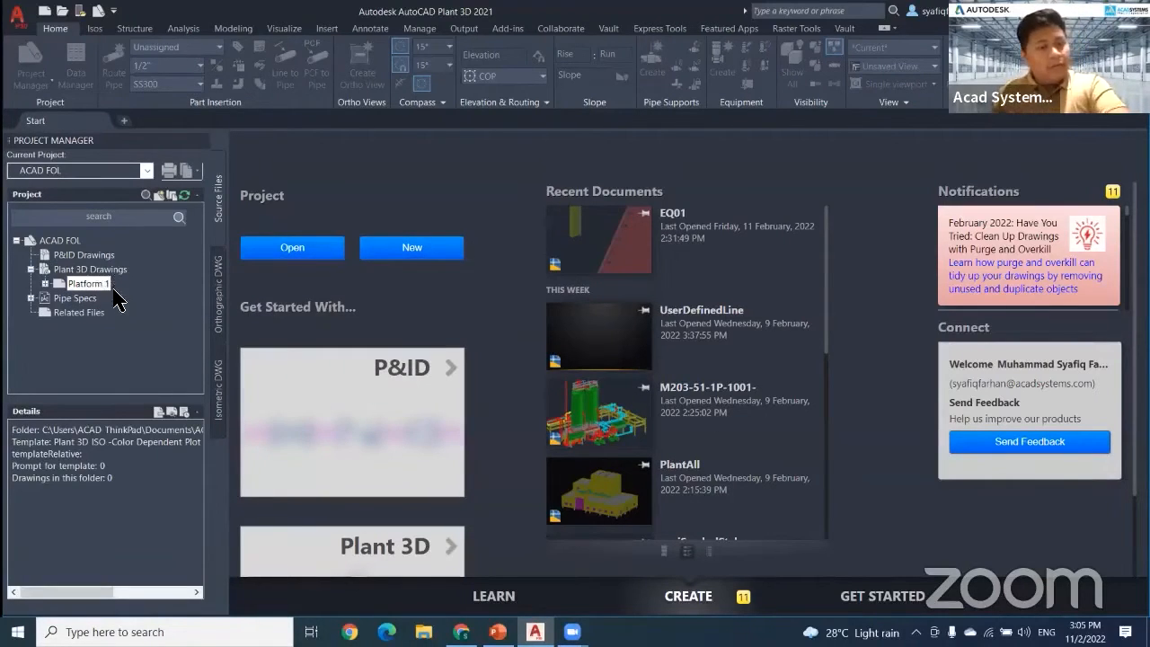
# Step: Add a subfolder named ST inside the Platform 1 folder
pyautogui.click(74, 284)
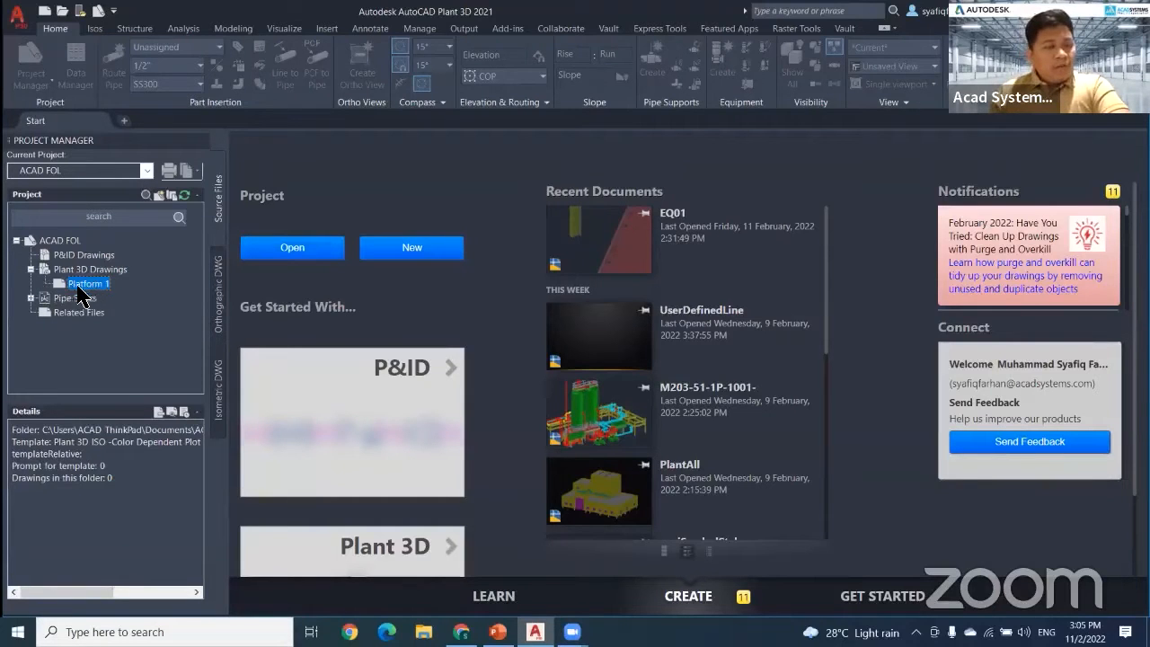
pyautogui.rightClick(76, 286)
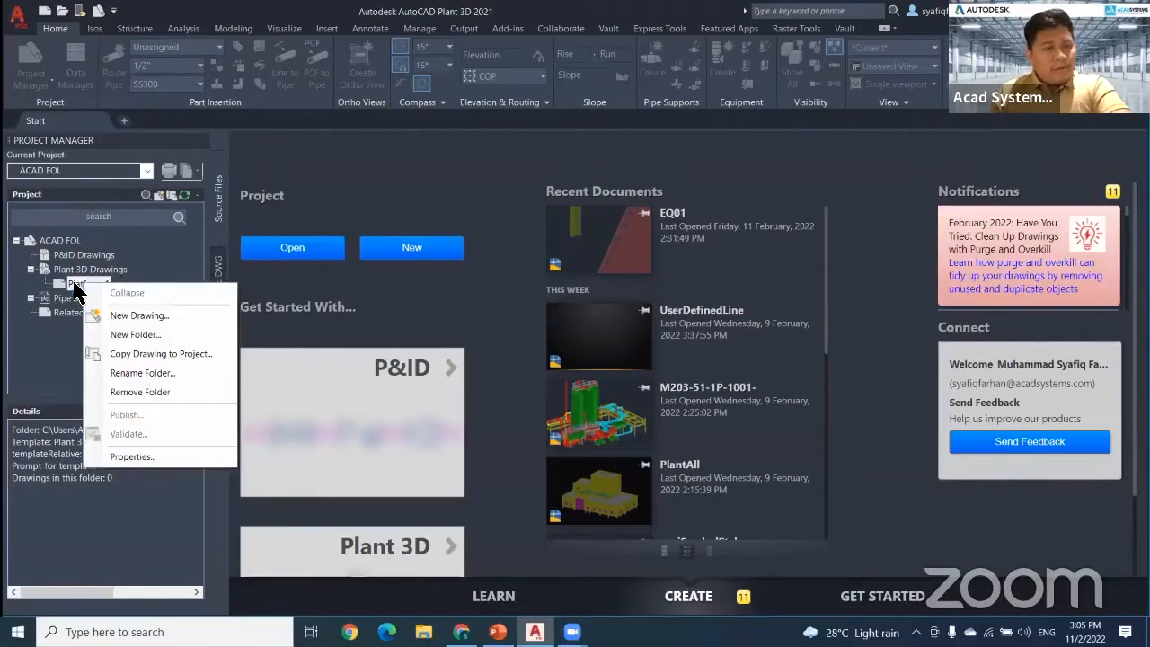
pyautogui.click(133, 335)
pyautogui.write('ST')
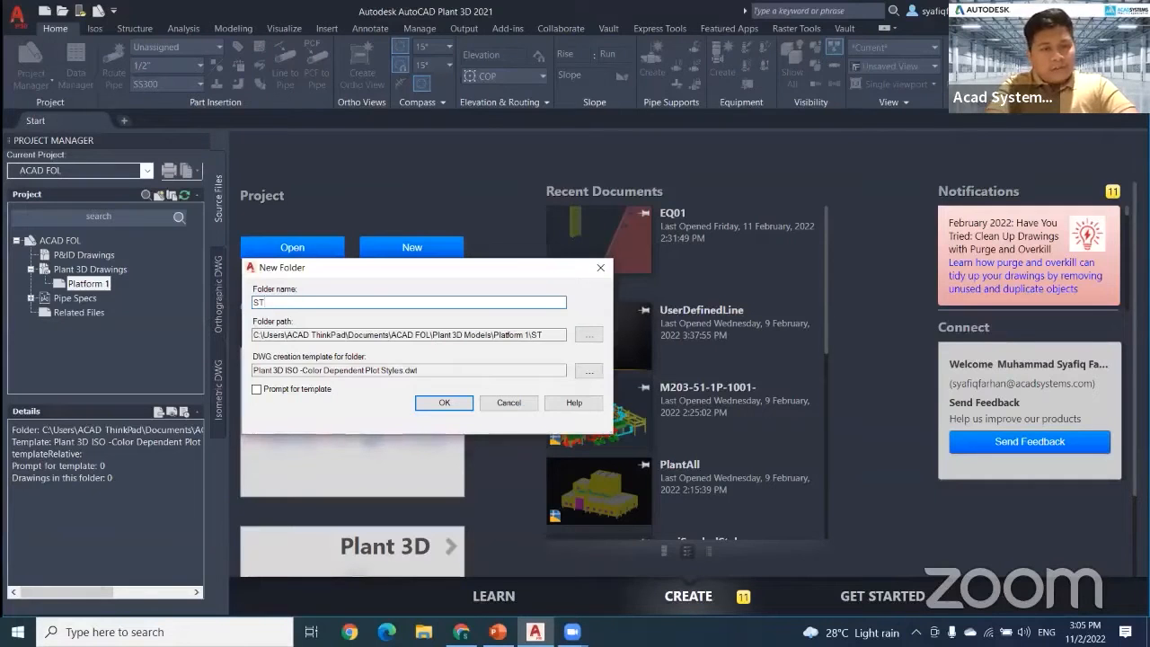
pyautogui.press('Return')
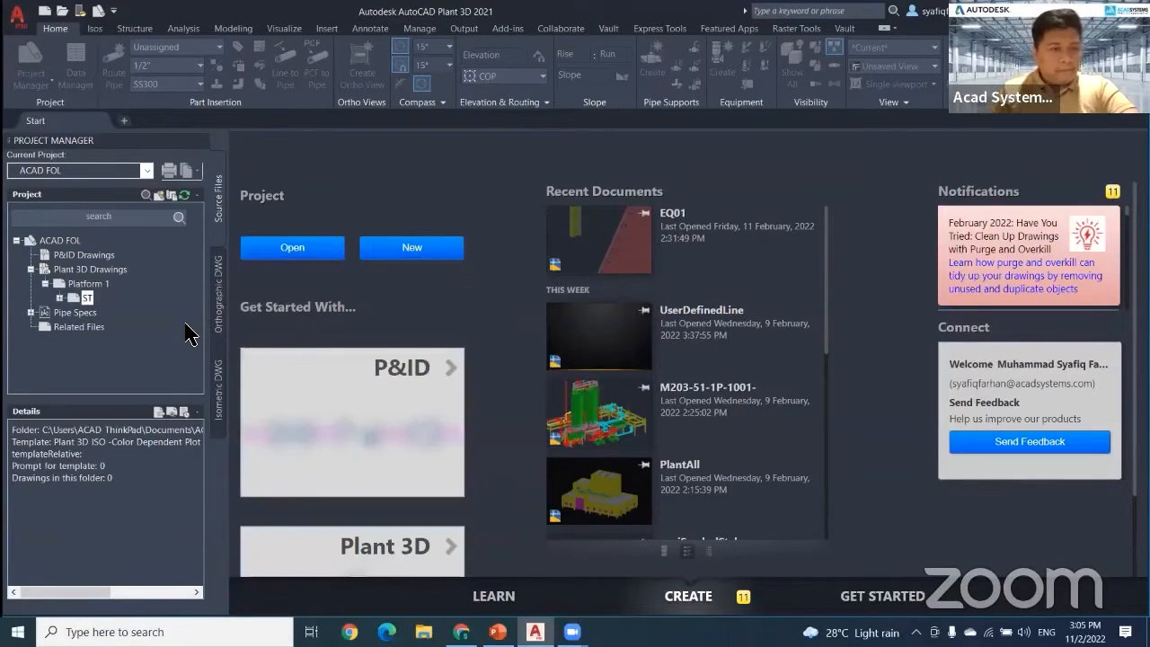
# Step: Add a subfolder named PP inside the Platform 1 folder
pyautogui.rightClick(95, 283)
pyautogui.click(122, 333)
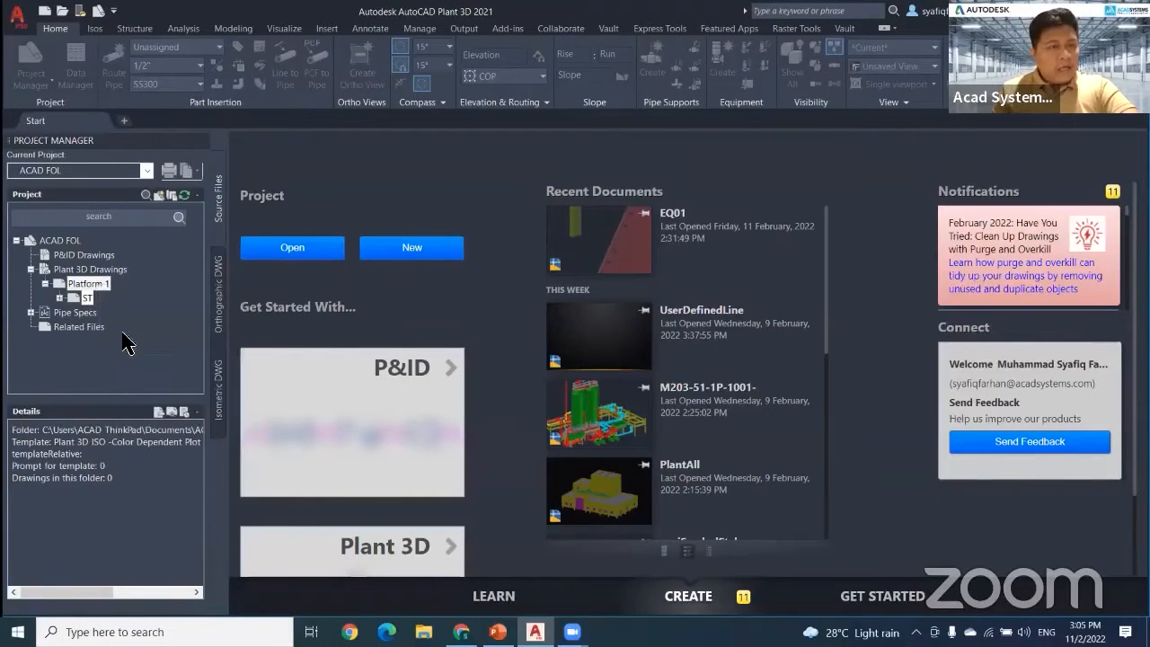
pyautogui.write('PP')
pyautogui.press('Return')
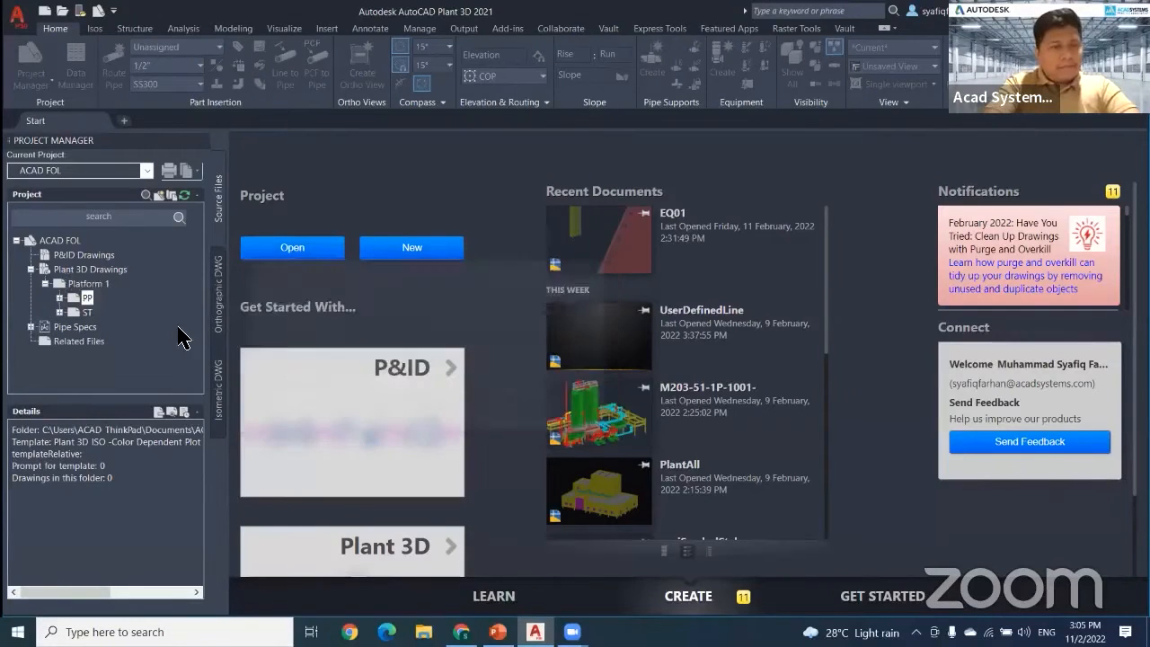
# Step: Add a subfolder named EQ inside the Platform 1 folder
pyautogui.rightClick(88, 284)
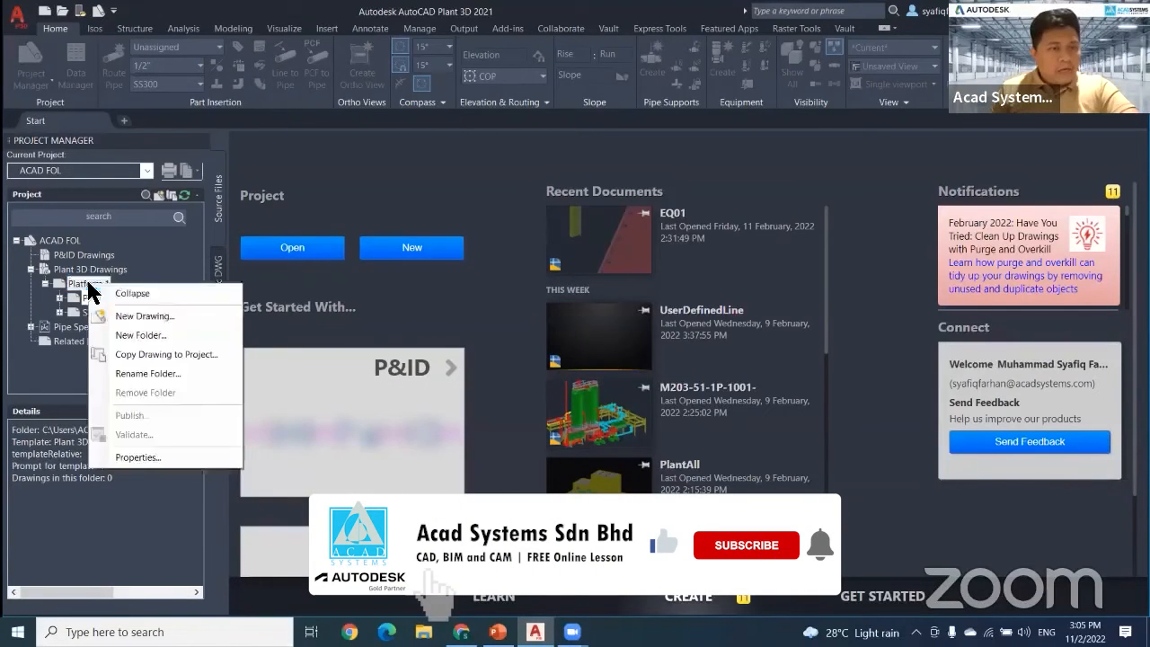
pyautogui.click(143, 334)
pyautogui.write('E')
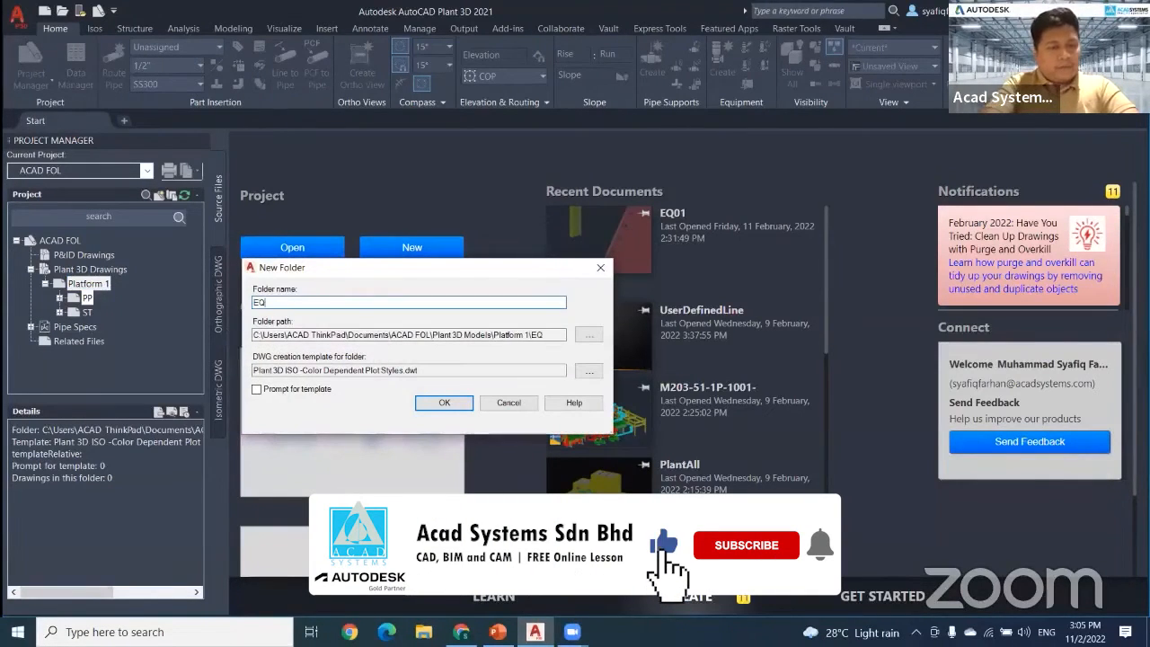
pyautogui.write('Q')
pyautogui.press('Return')
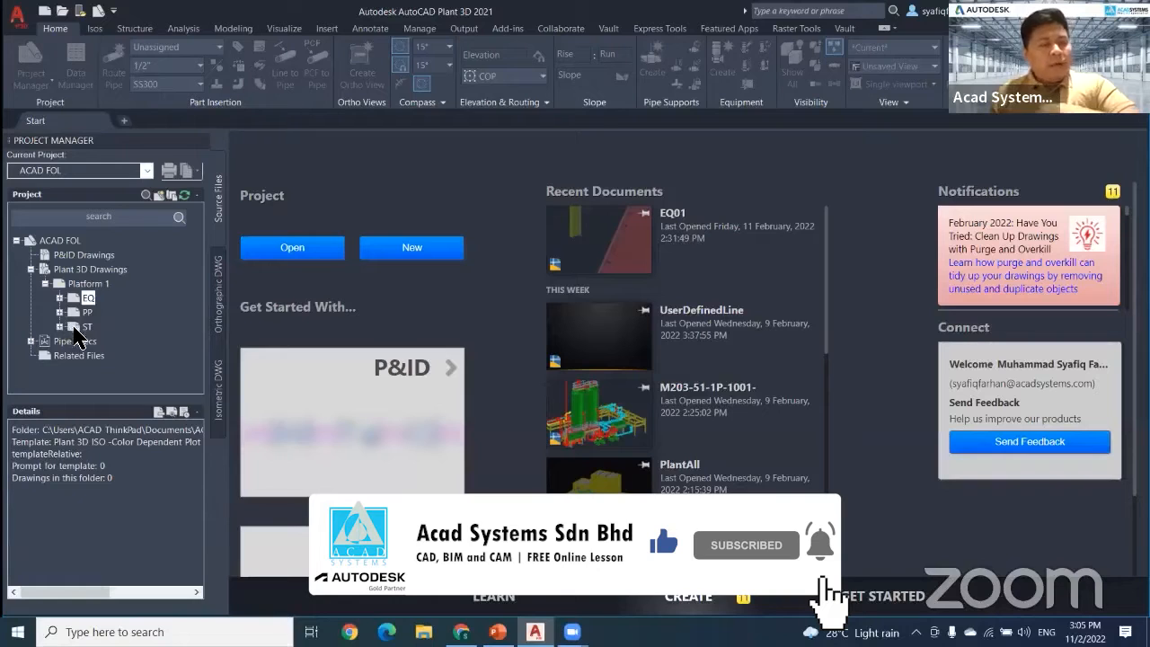
# Step: Create a new drawing named ST01 in the ST folder with the default Plant 3D ISO template
pyautogui.click(85, 327)
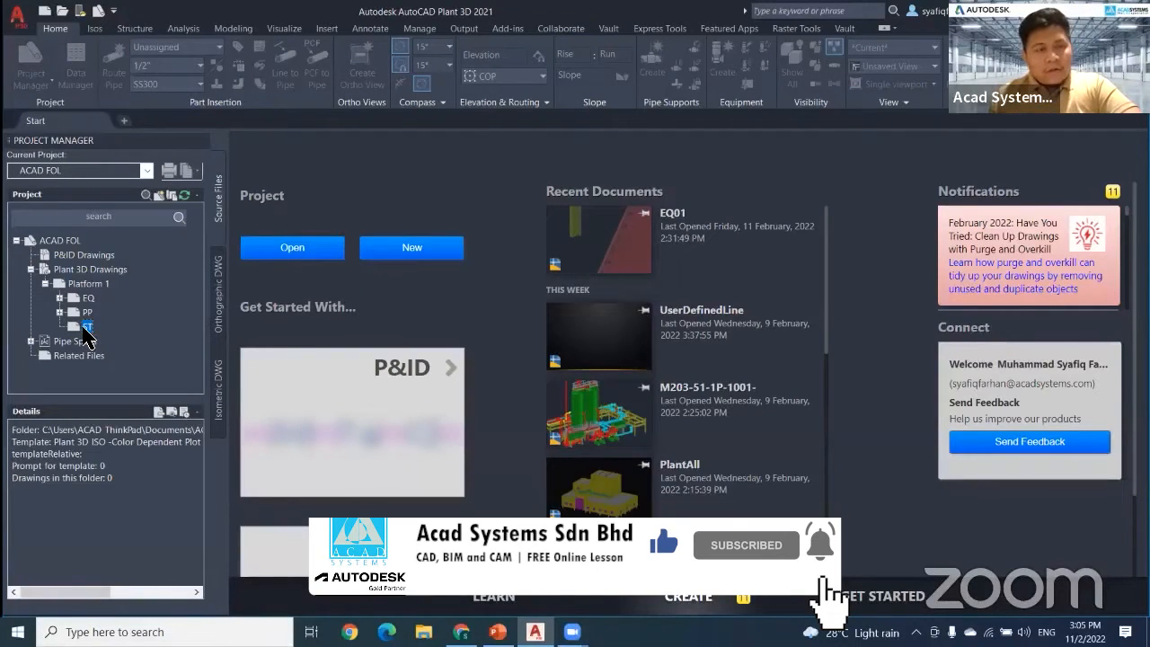
pyautogui.rightClick(83, 330)
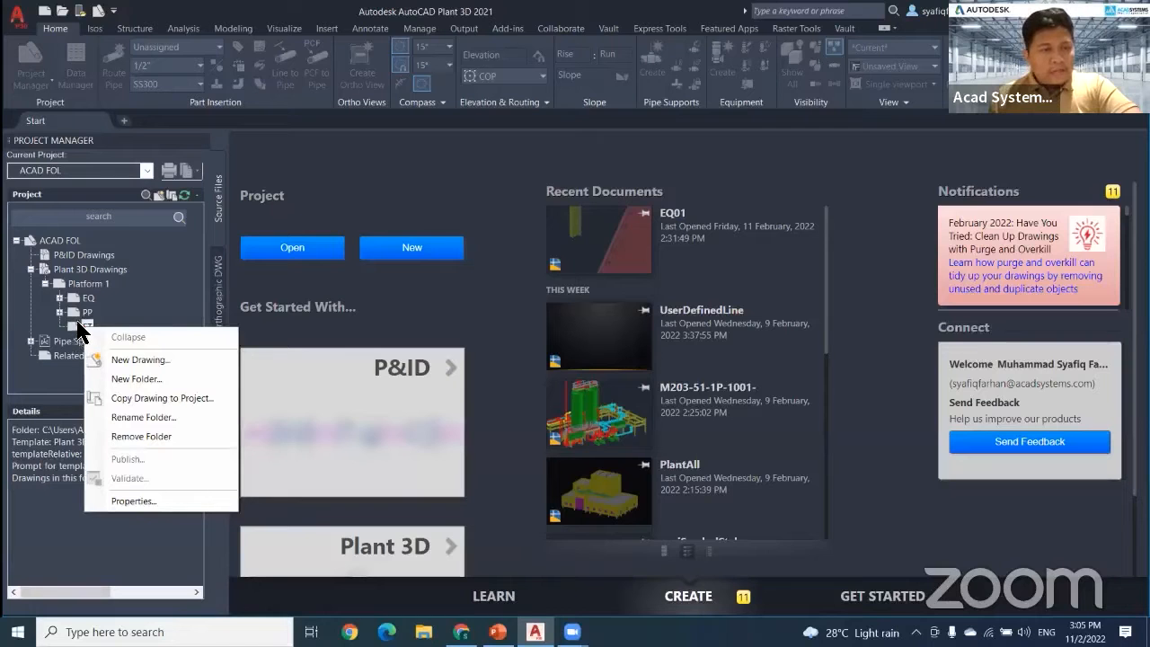
pyautogui.click(136, 359)
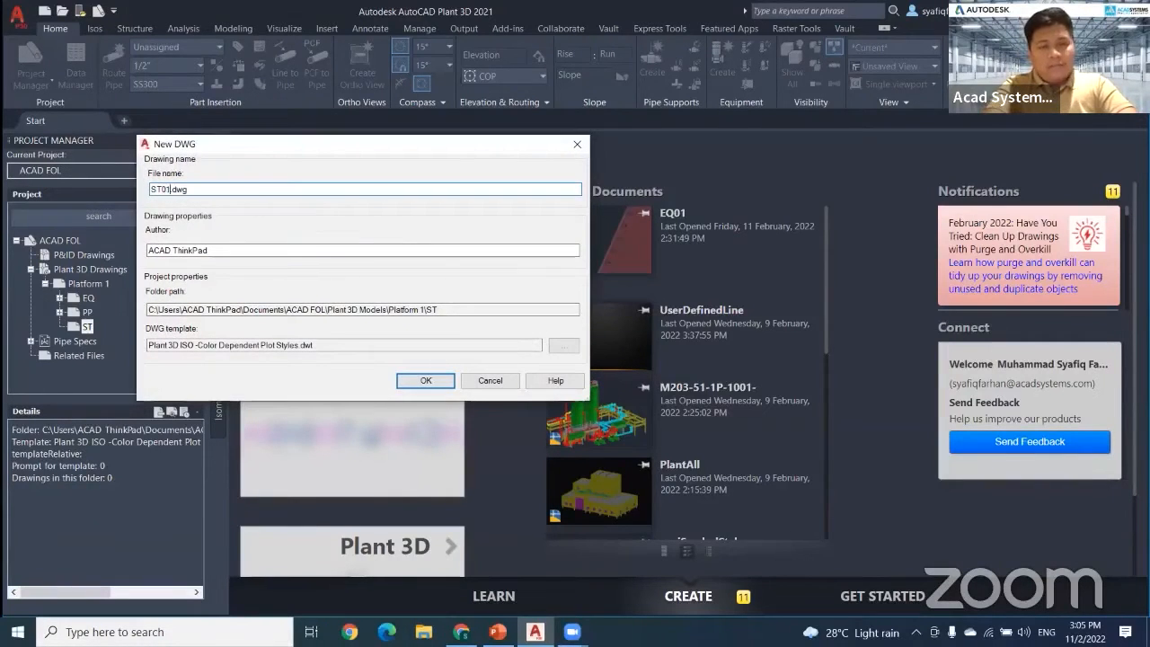
pyautogui.click(426, 380)
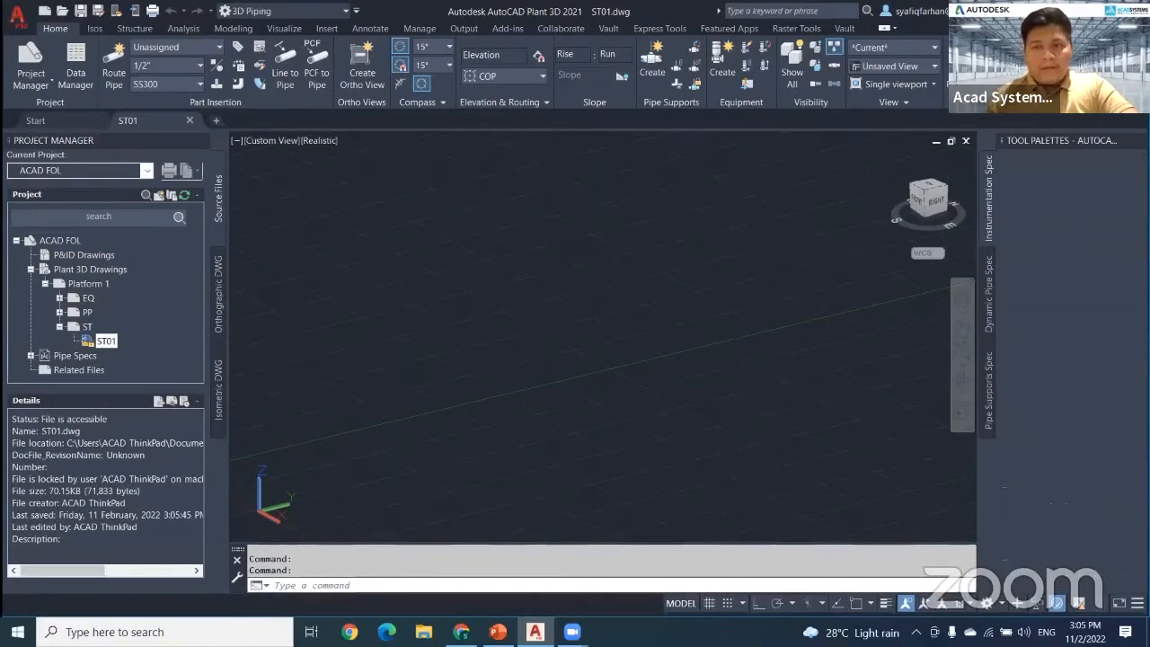
pyautogui.moveTo(881, 208); pyautogui.dragTo(728, 396, button='middle')
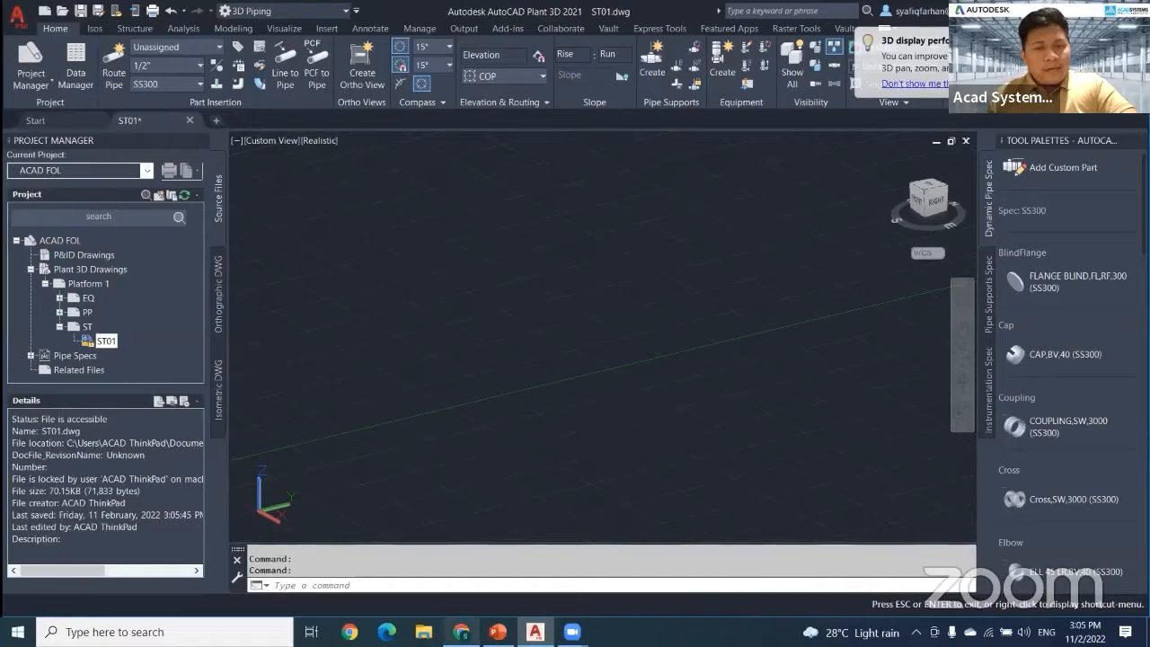
# Step: Switch to the browser to view the platform picture on the AutoCAD Plant 3D Platform Modelling event page, then return to Plant 3D
pyautogui.moveTo(461, 632)
pyautogui.click(463, 575)
pyautogui.scroll(-1, 306, 360)
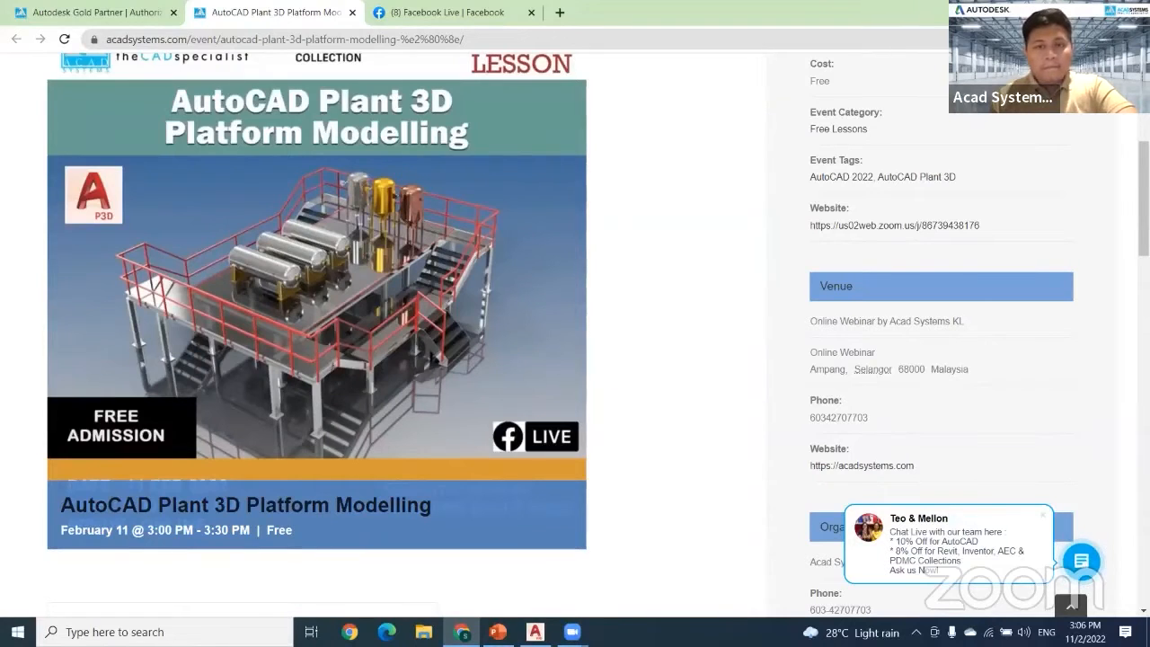
pyautogui.click(1064, 12)
# Step: Set the ST01 drawing to the SE Isometric view with the origin near the middle of the model space
pyautogui.moveTo(466, 430); pyautogui.dragTo(593, 381, button='middle')
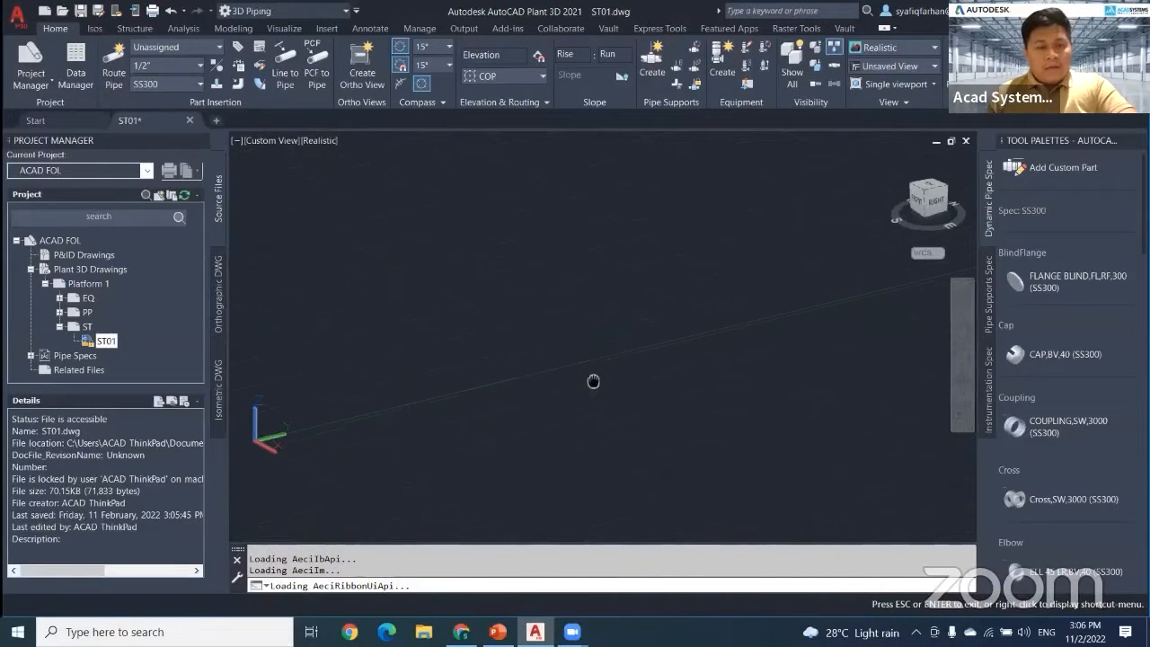
pyautogui.press('Escape')
pyautogui.keyDown('shift'); pyautogui.moveTo(541, 416); pyautogui.dragTo(630, 405, button='middle'); pyautogui.keyUp('shift')
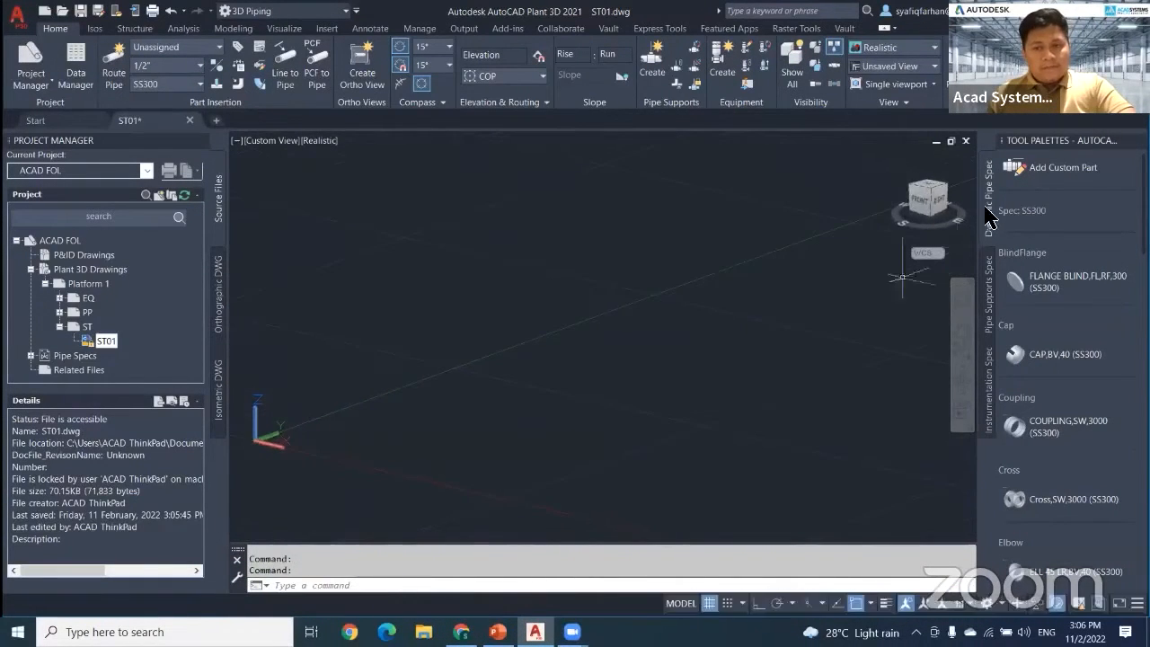
pyautogui.click(932, 191)
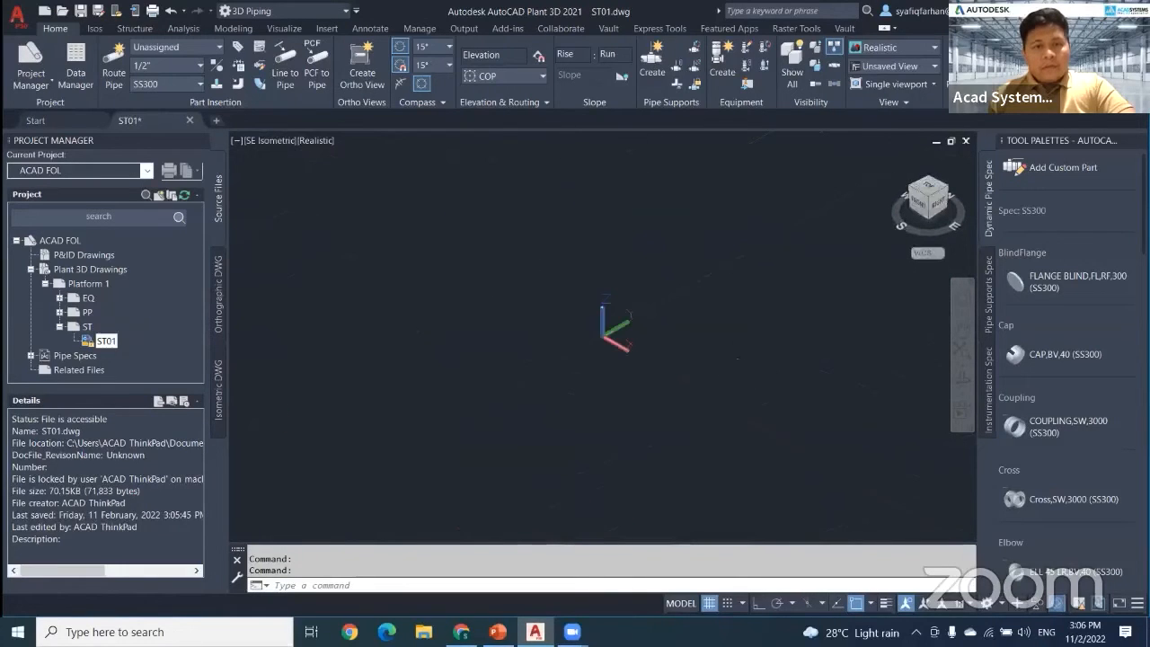
pyautogui.middleClick(714, 383)
pyautogui.middleClick(714, 383)
pyautogui.moveTo(714, 382); pyautogui.dragTo(701, 388, button='middle')
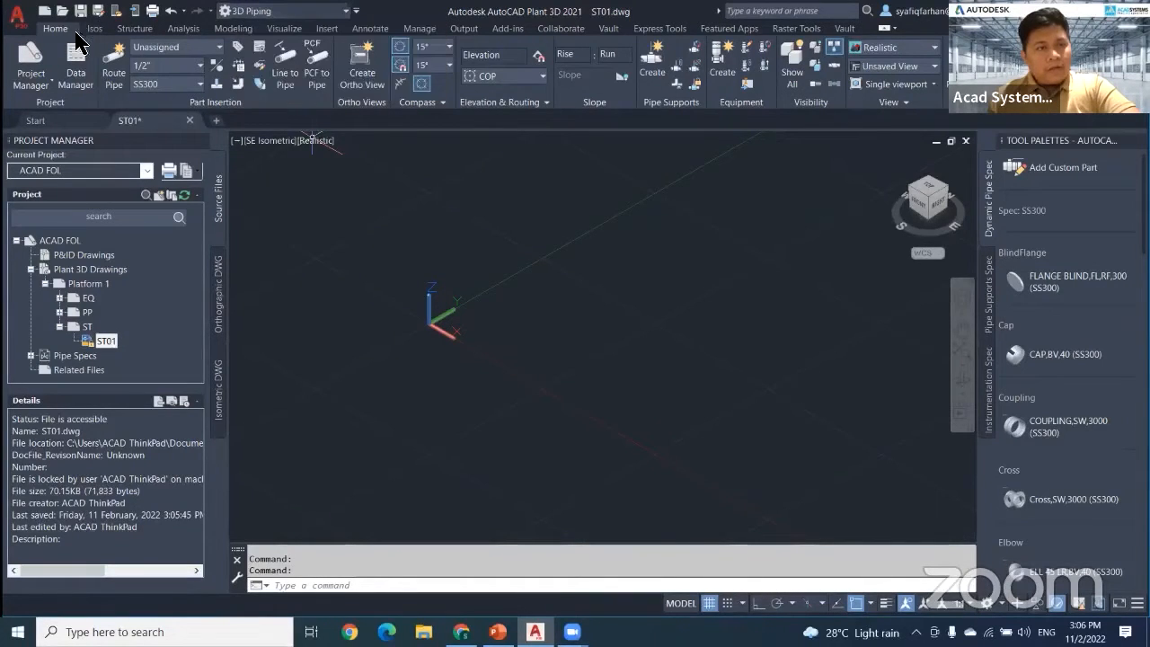
# Step: Start a structural grid named ST1 with axis and row values of 0,1000,2000,3000,40000
pyautogui.click(134, 29)
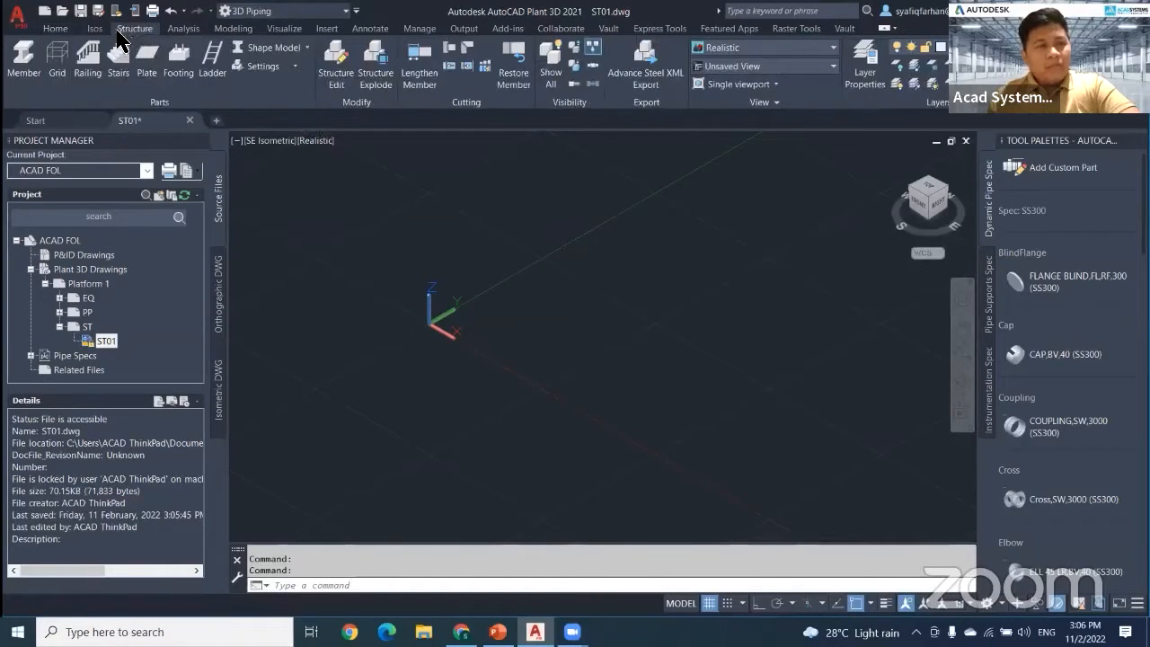
pyautogui.click(55, 68)
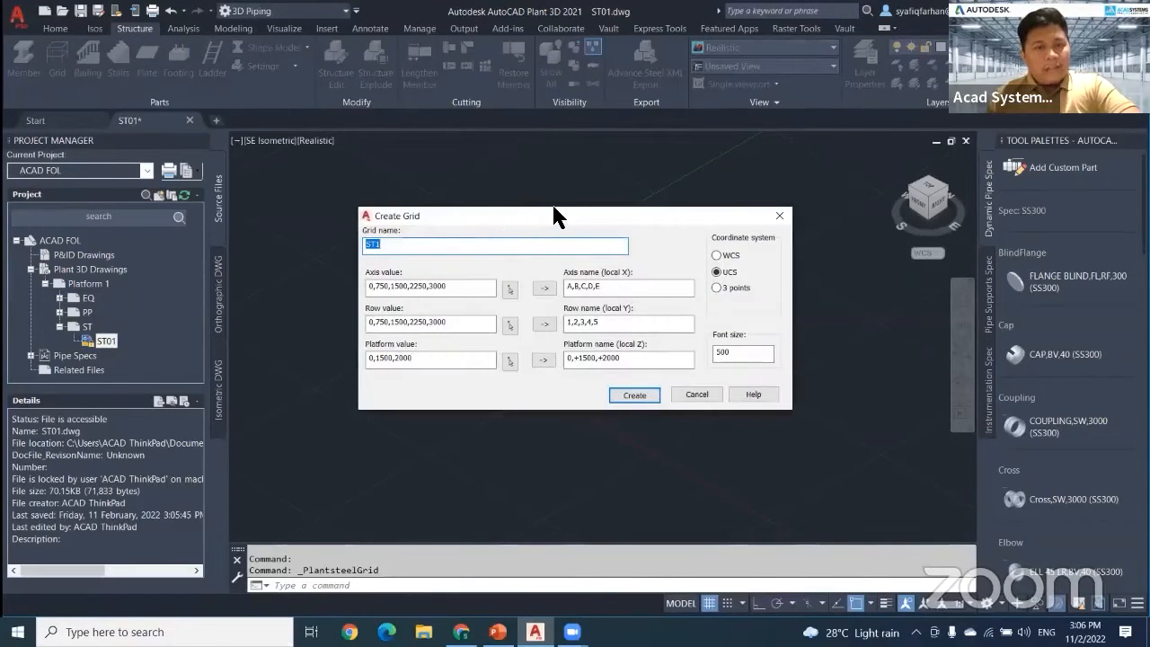
pyautogui.click(562, 277)
pyautogui.moveTo(562, 277); pyautogui.dragTo(476, 275)
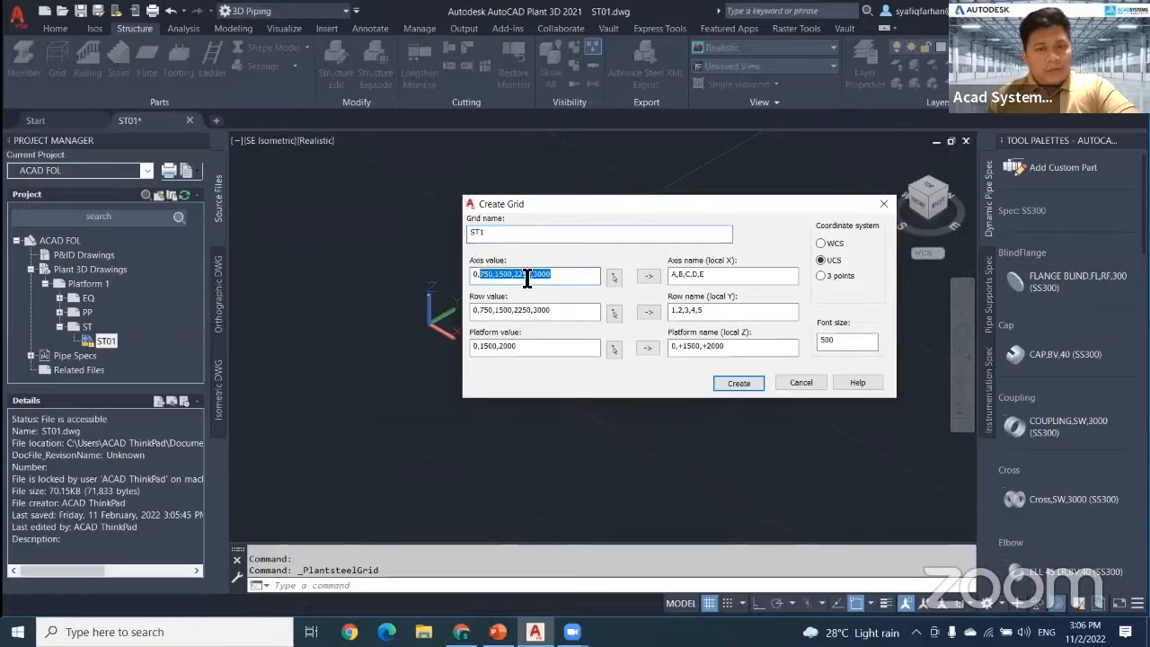
pyautogui.write('0,1000')
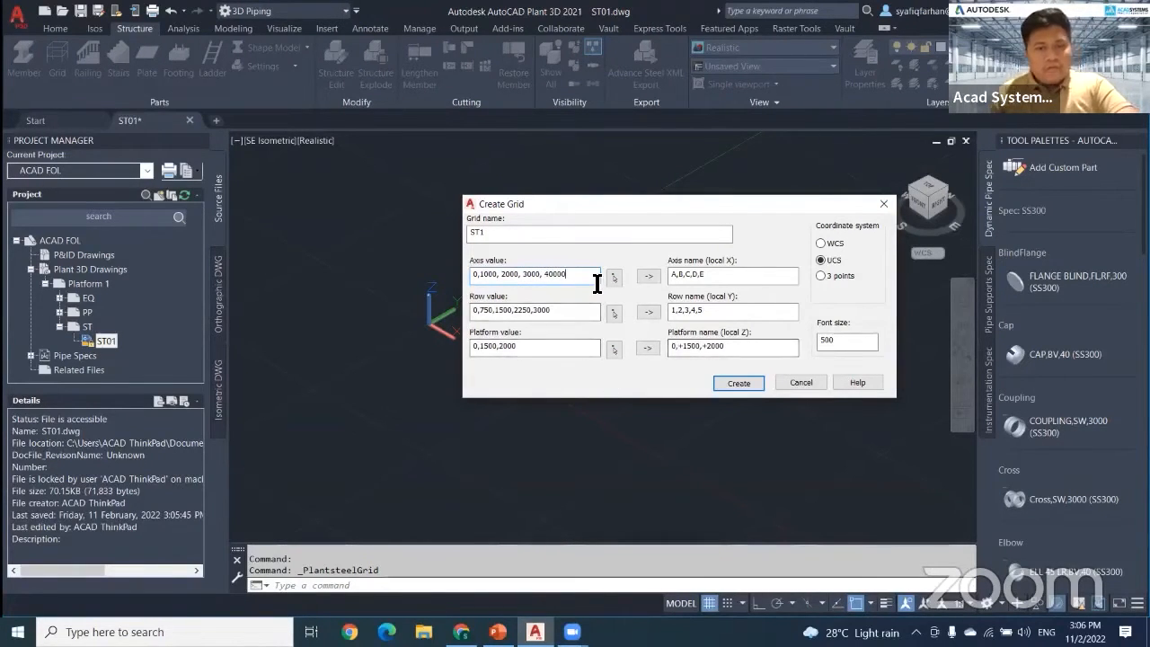
pyautogui.moveTo(589, 277); pyautogui.dragTo(451, 277)
pyautogui.hotkey('ctrl', 'c')
pyautogui.moveTo(570, 313); pyautogui.dragTo(386, 321)
pyautogui.hotkey('ctrl', 'v')
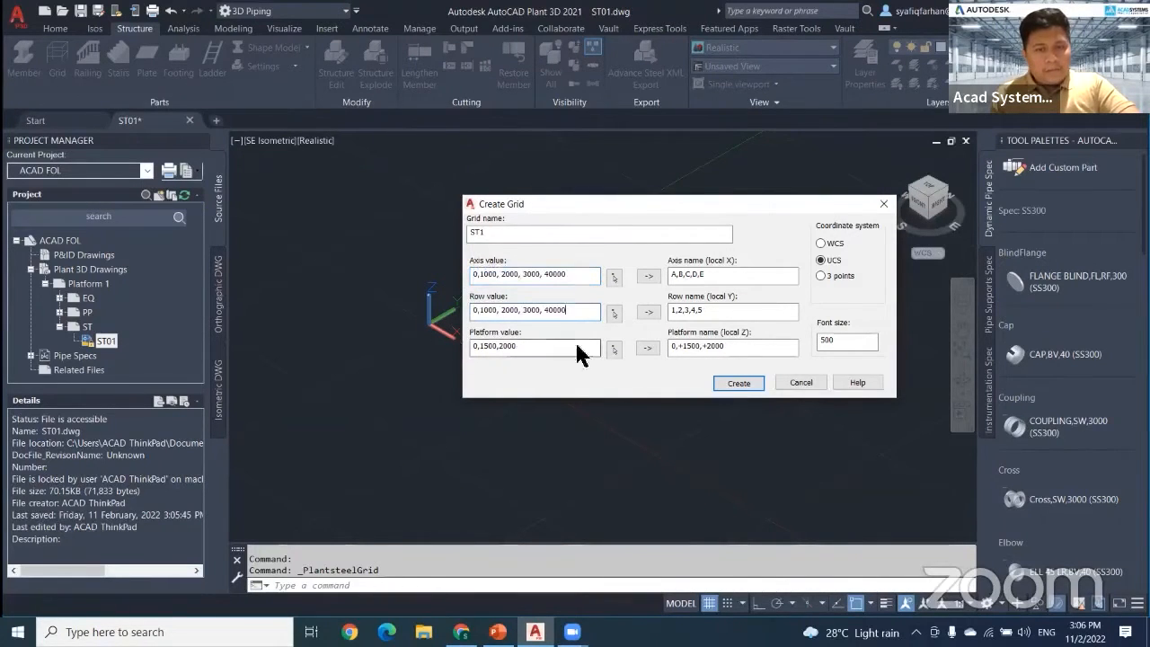
# Step: Generate the axis and row names for grid ST1, set the font size to 150 and create the grid
pyautogui.click(648, 275)
pyautogui.click(648, 312)
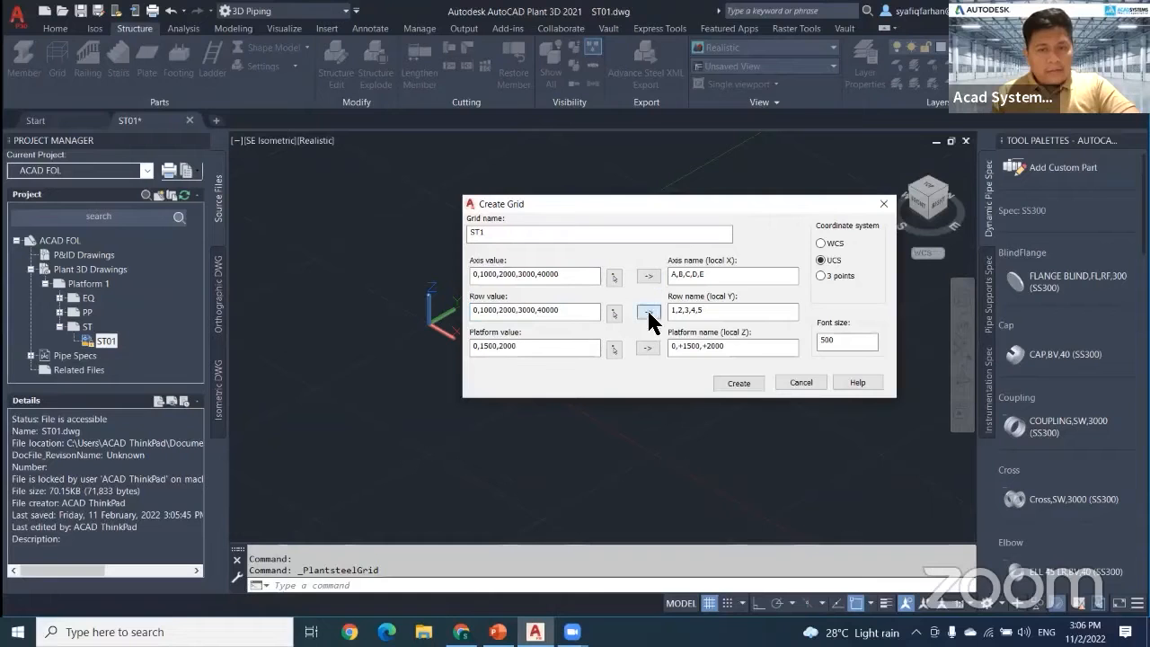
pyautogui.doubleClick(847, 343)
pyautogui.write('150')
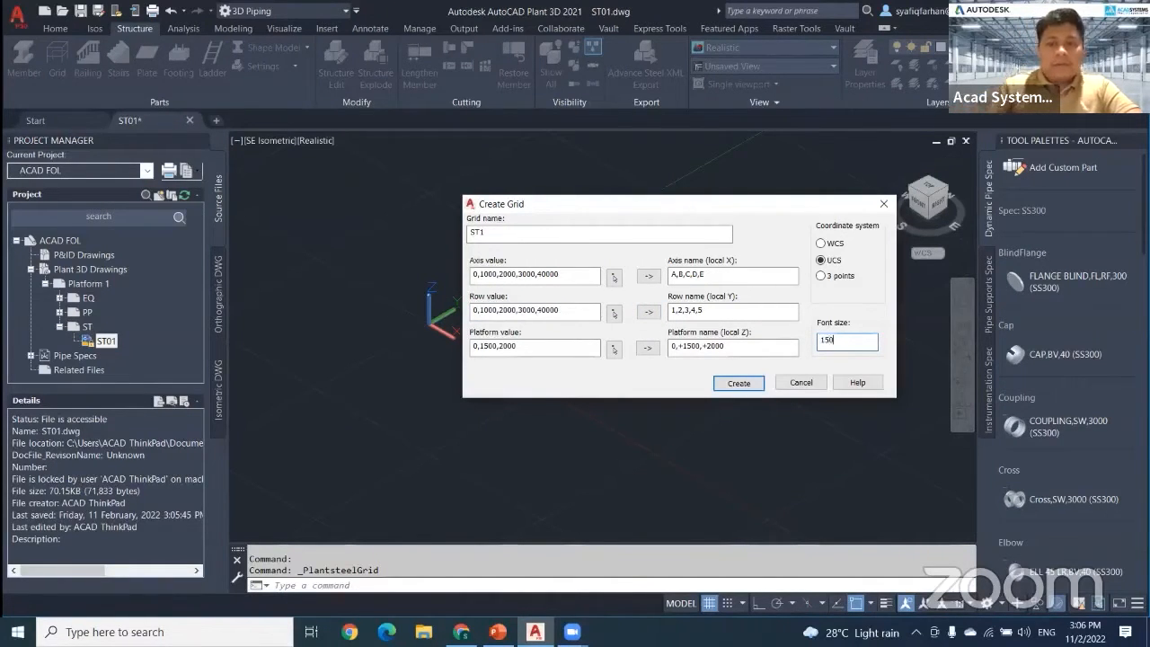
pyautogui.click(742, 385)
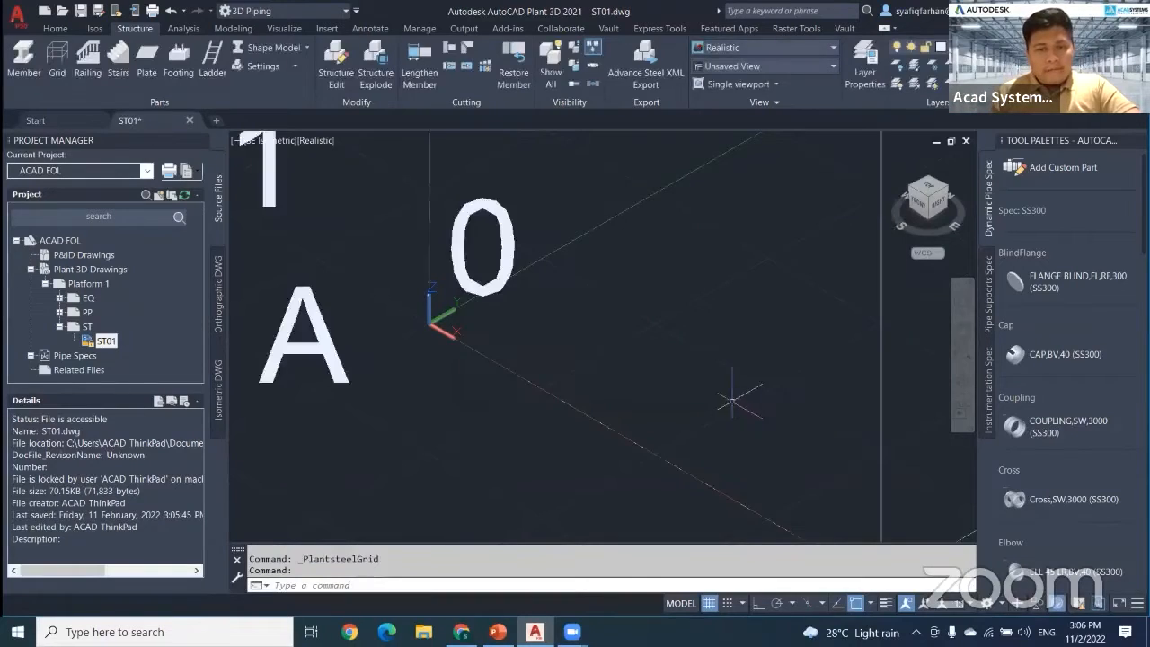
pyautogui.scroll(-5, 732, 401)
pyautogui.scroll(-4, 513, 399)
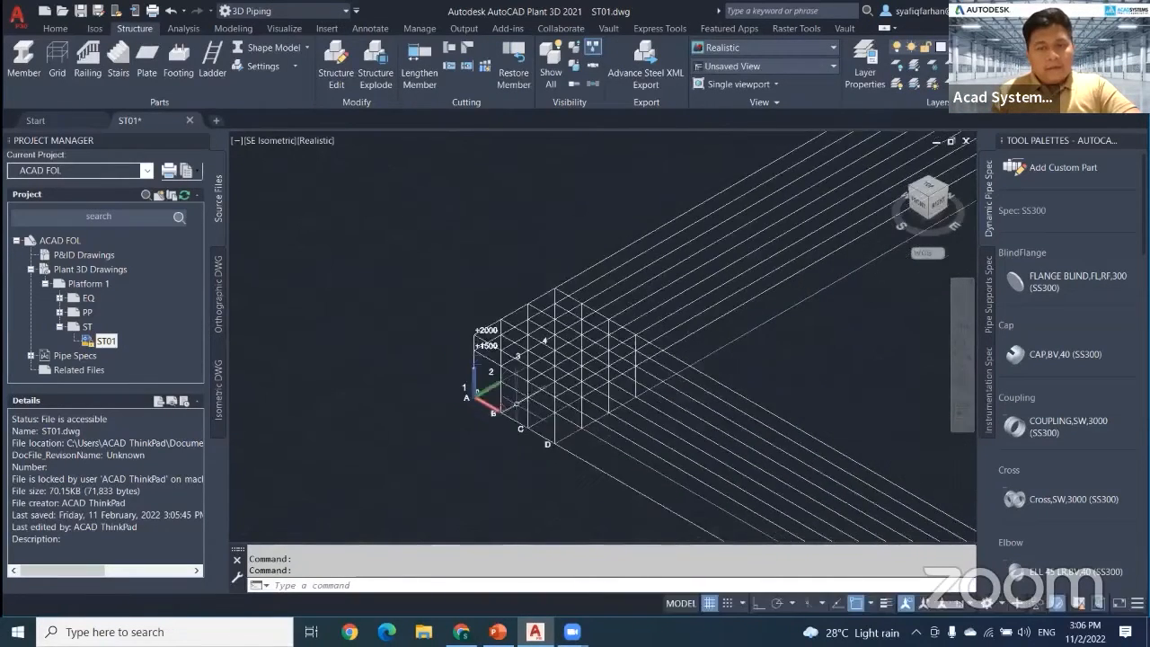
pyautogui.scroll(3, 513, 399)
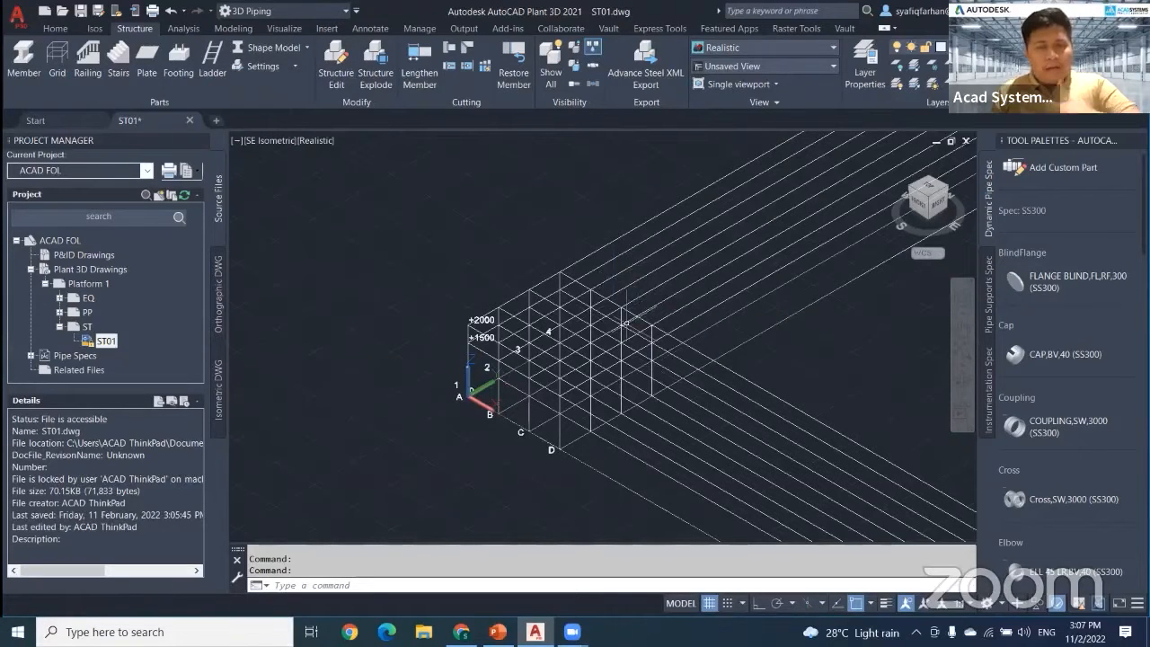
# Step: Edit grid ST1 so its axis and row values are 0,1000,2000,3000,4000, regenerating the axis and row names
pyautogui.click(338, 74)
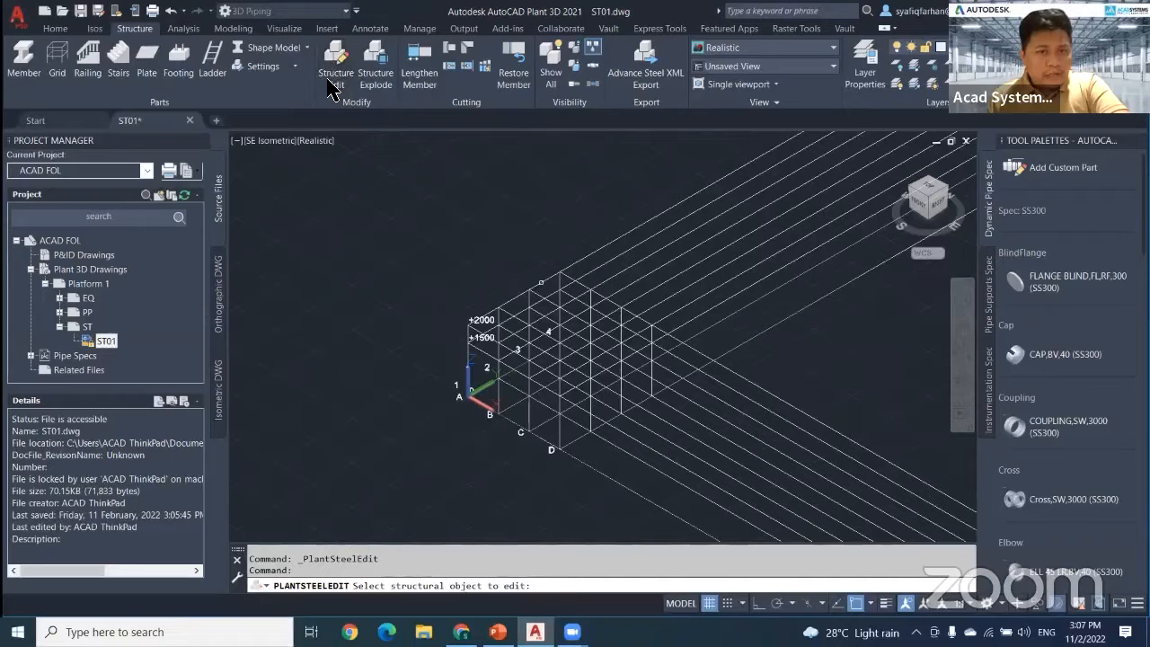
pyautogui.click(542, 299)
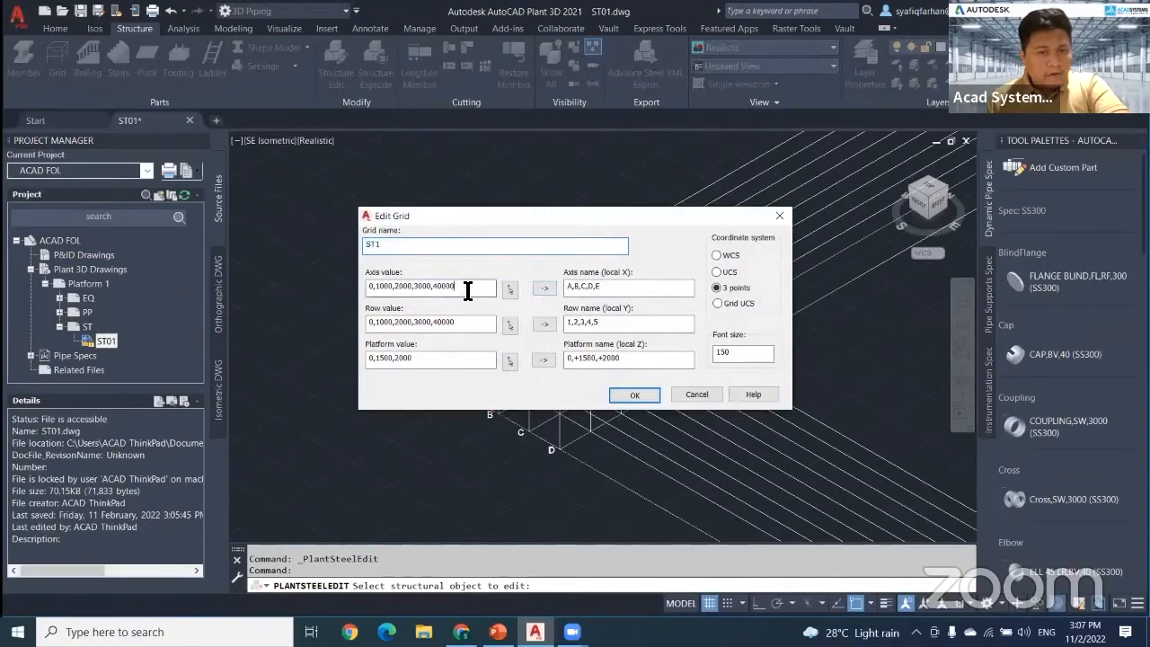
pyautogui.click(463, 316)
pyautogui.press('BackSpace')
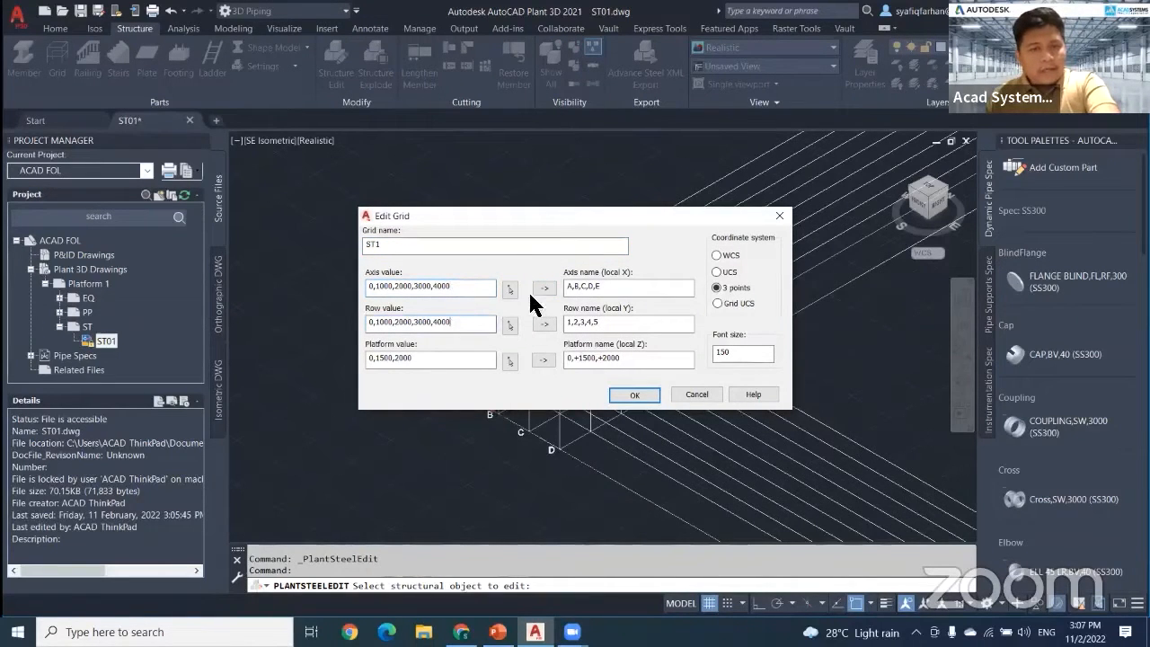
pyautogui.click(541, 289)
pyautogui.click(543, 326)
pyautogui.click(635, 395)
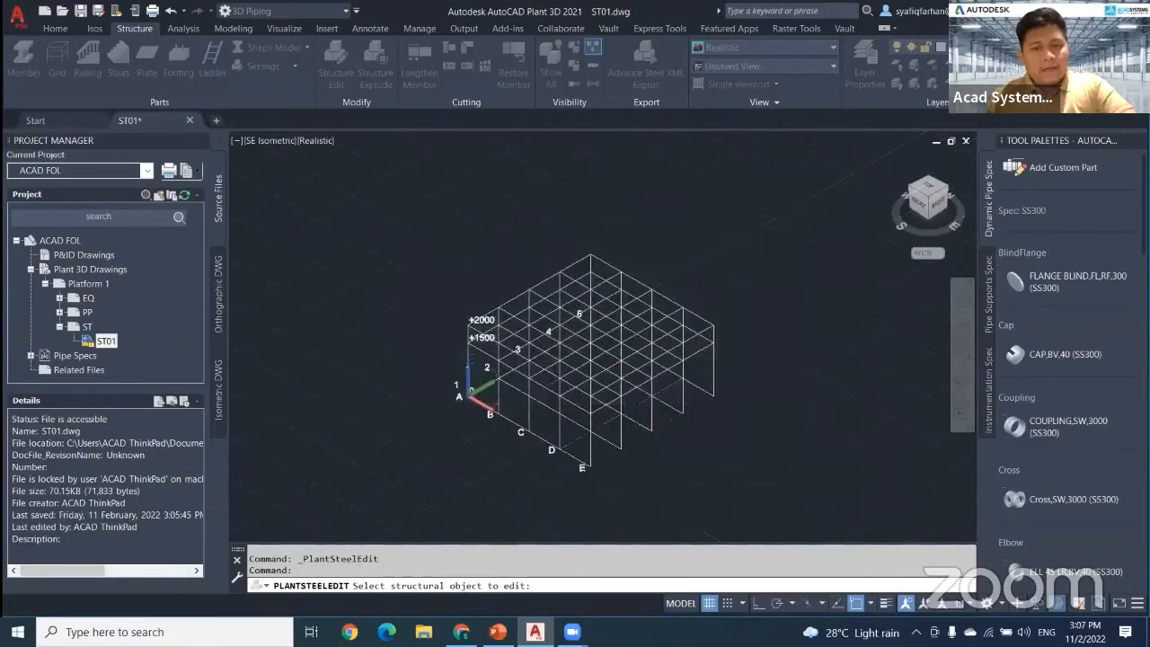
pyautogui.scroll(2, 629, 429)
pyautogui.moveTo(629, 430); pyautogui.dragTo(667, 391, button='middle')
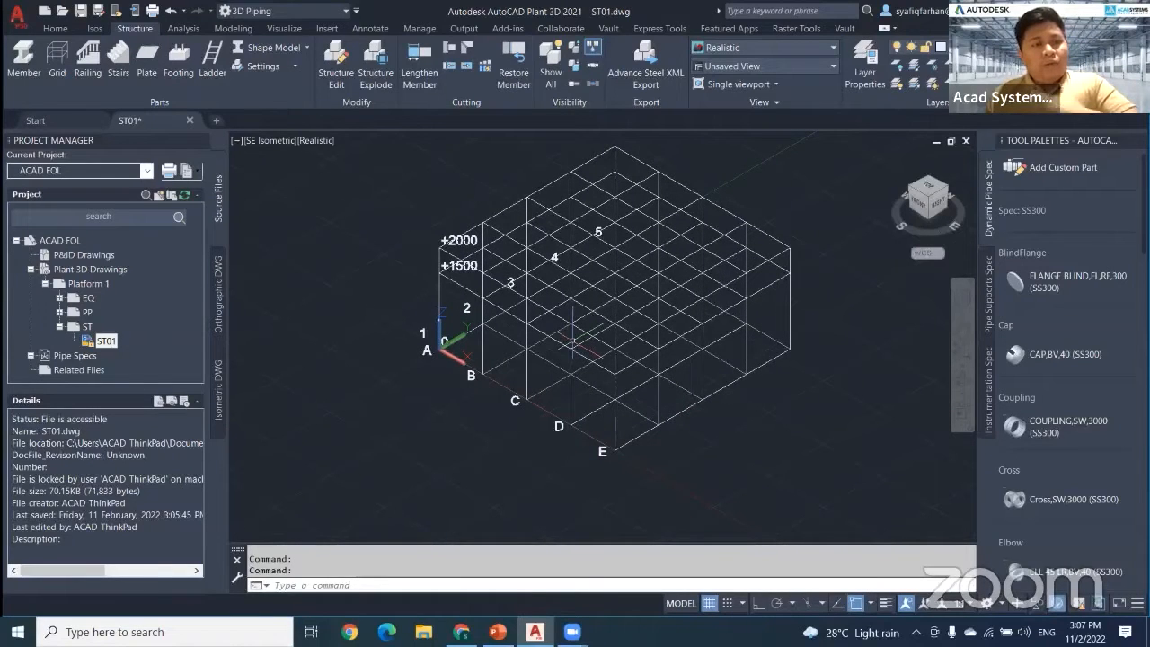
# Step: Set the default footing length and width to 300 and reduce the footing depth
pyautogui.click(295, 67)
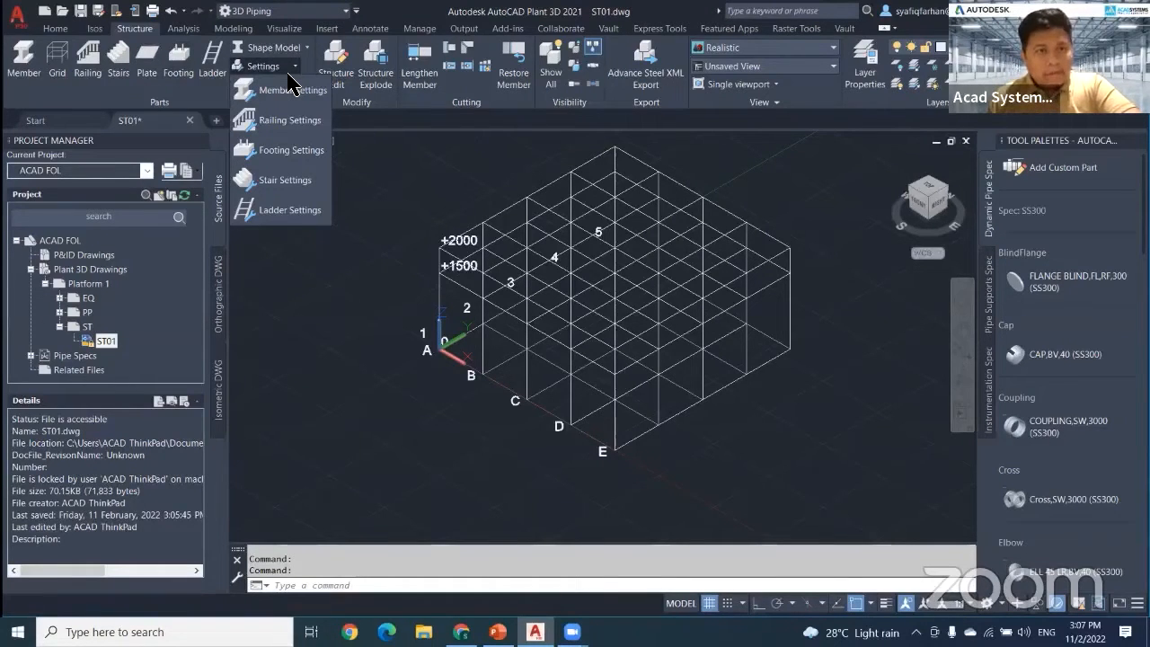
pyautogui.click(273, 166)
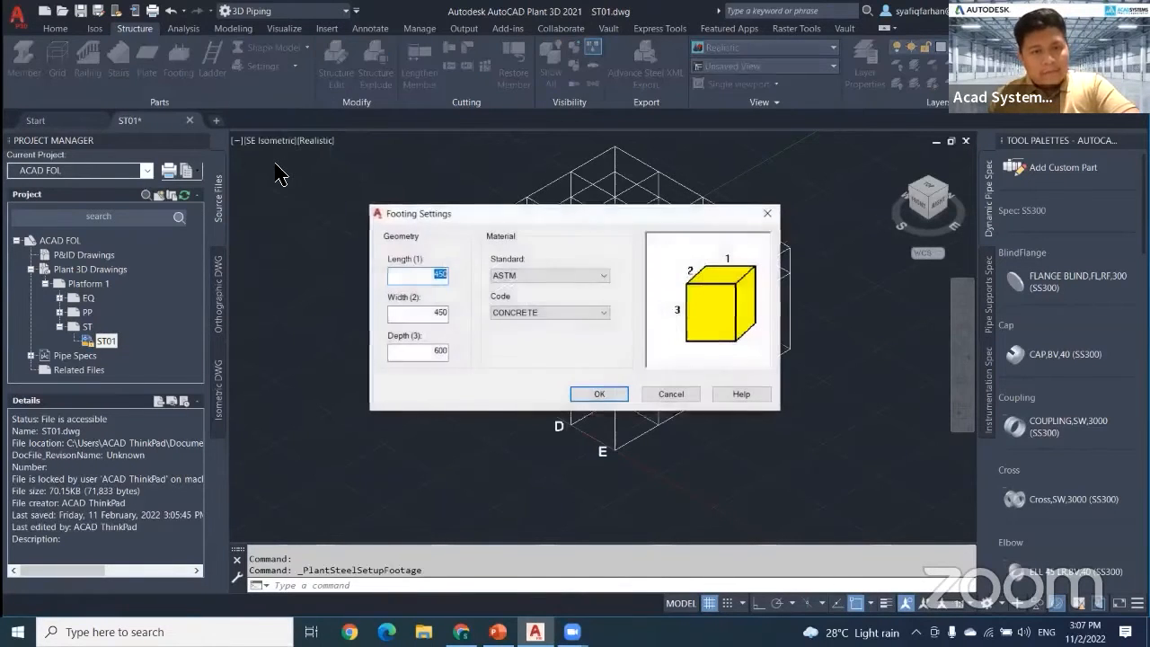
pyautogui.doubleClick(434, 317)
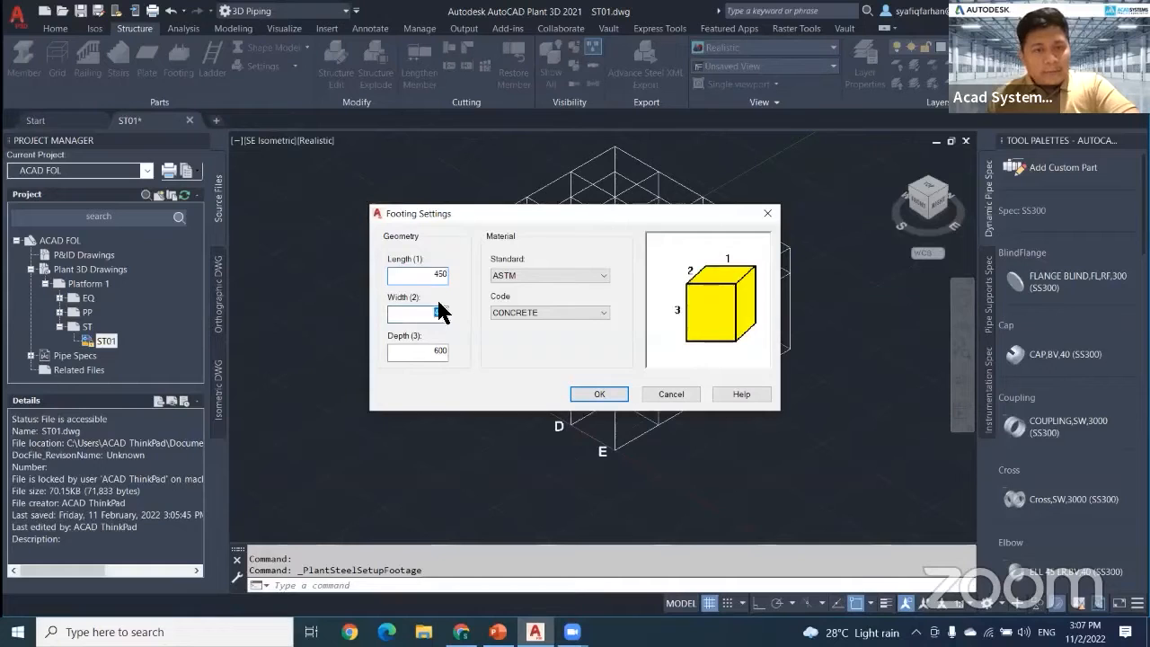
pyautogui.write('300')
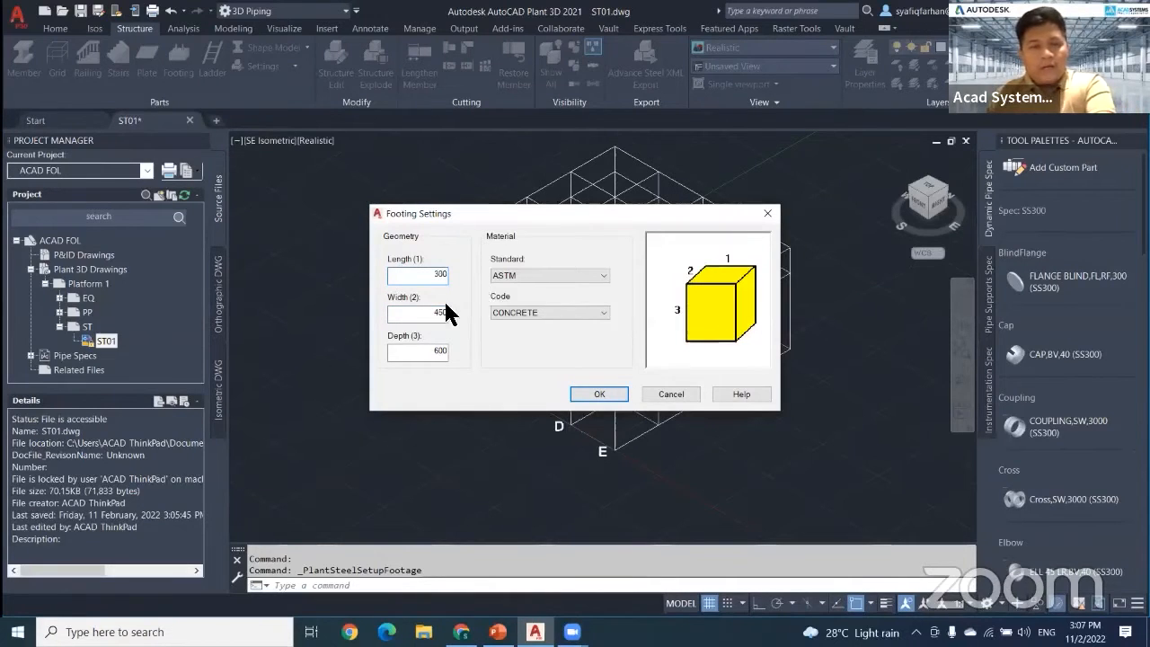
pyautogui.press('Tab')
pyautogui.write('300')
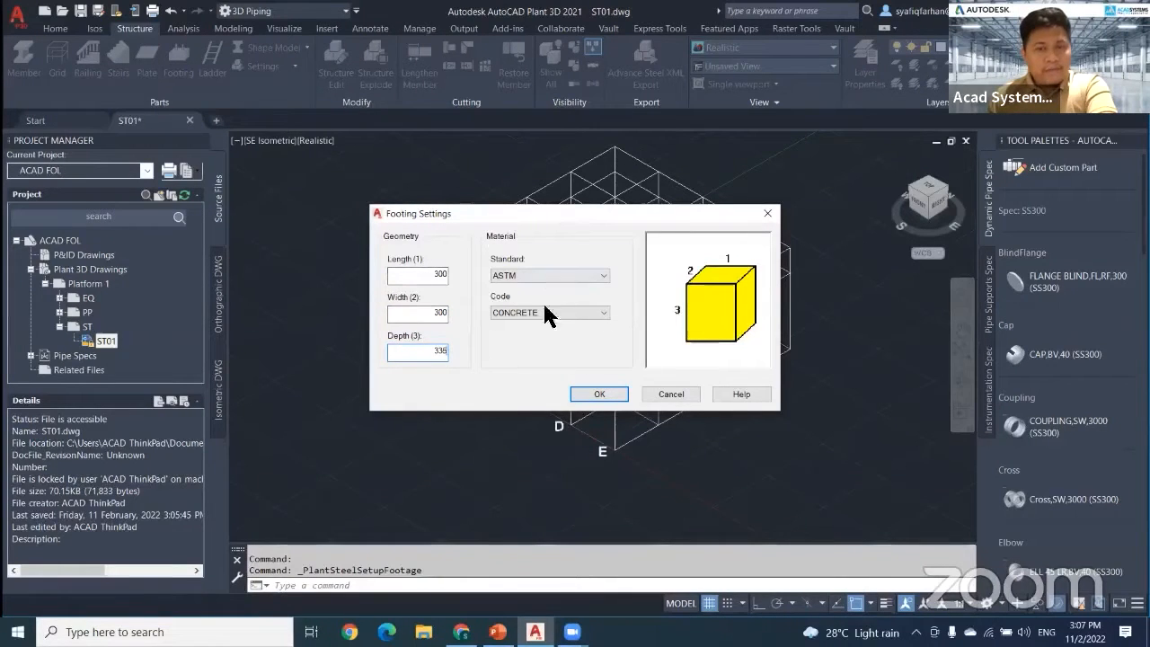
pyautogui.click(599, 394)
# Step: Place five footings at level 0 on grid line E, one at each intersection with rows 1 to 5
pyautogui.moveTo(563, 429); pyautogui.dragTo(554, 357, button='middle')
pyautogui.click(163, 62)
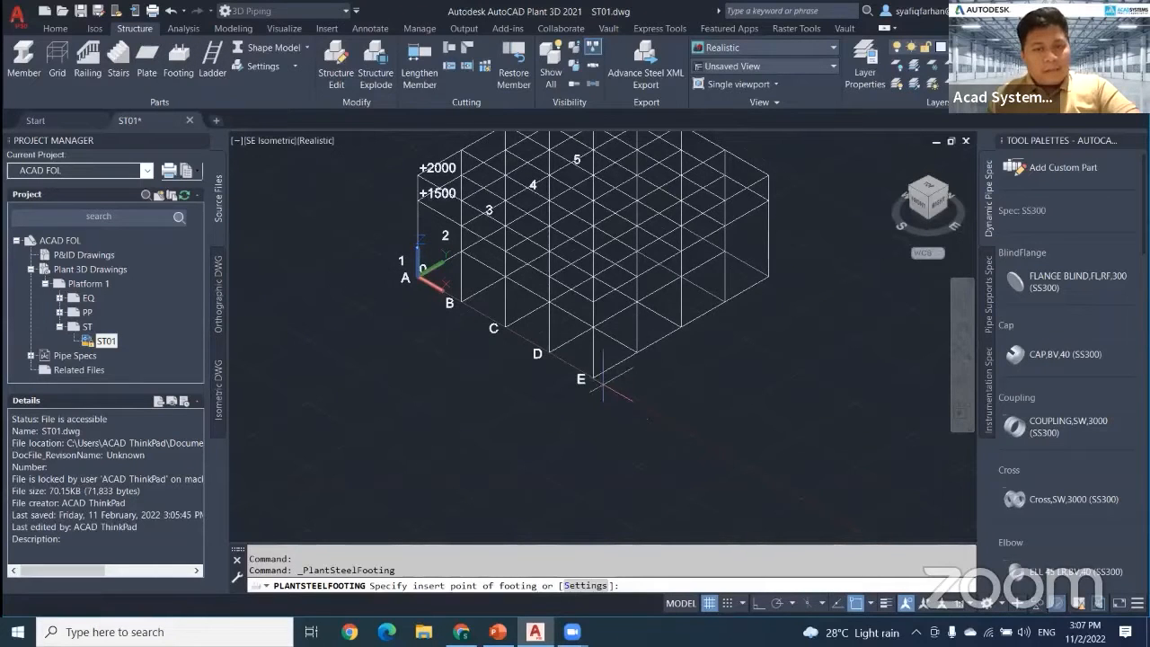
pyautogui.scroll(2, 604, 381)
pyautogui.click(589, 375)
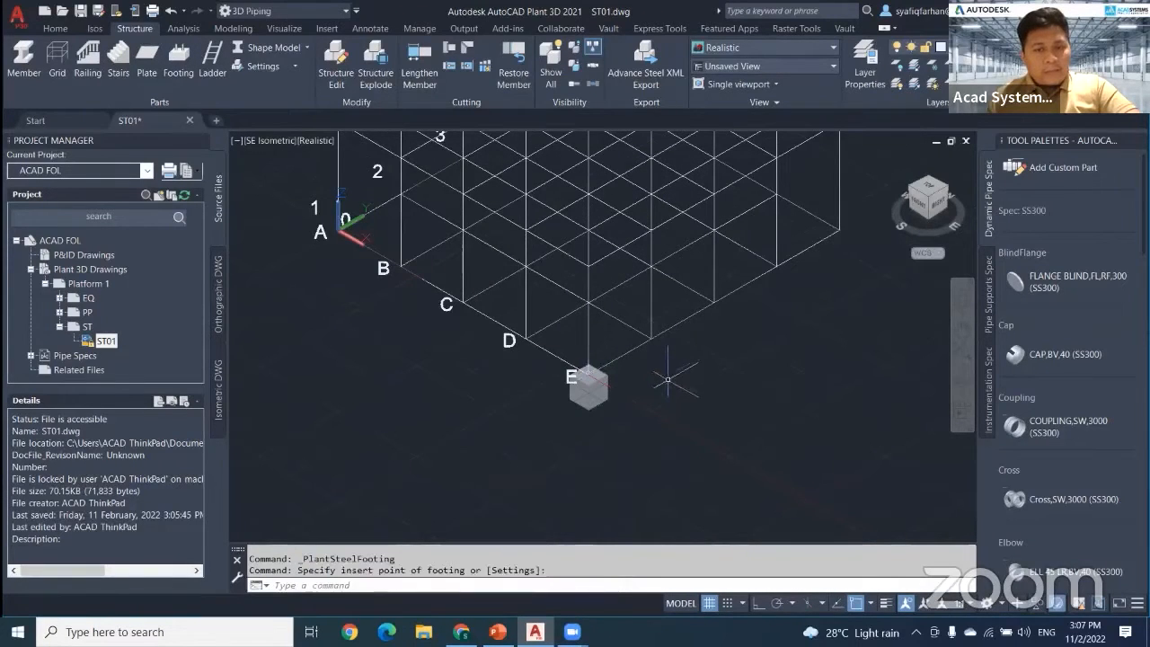
pyautogui.press('Return')
pyautogui.click(652, 339)
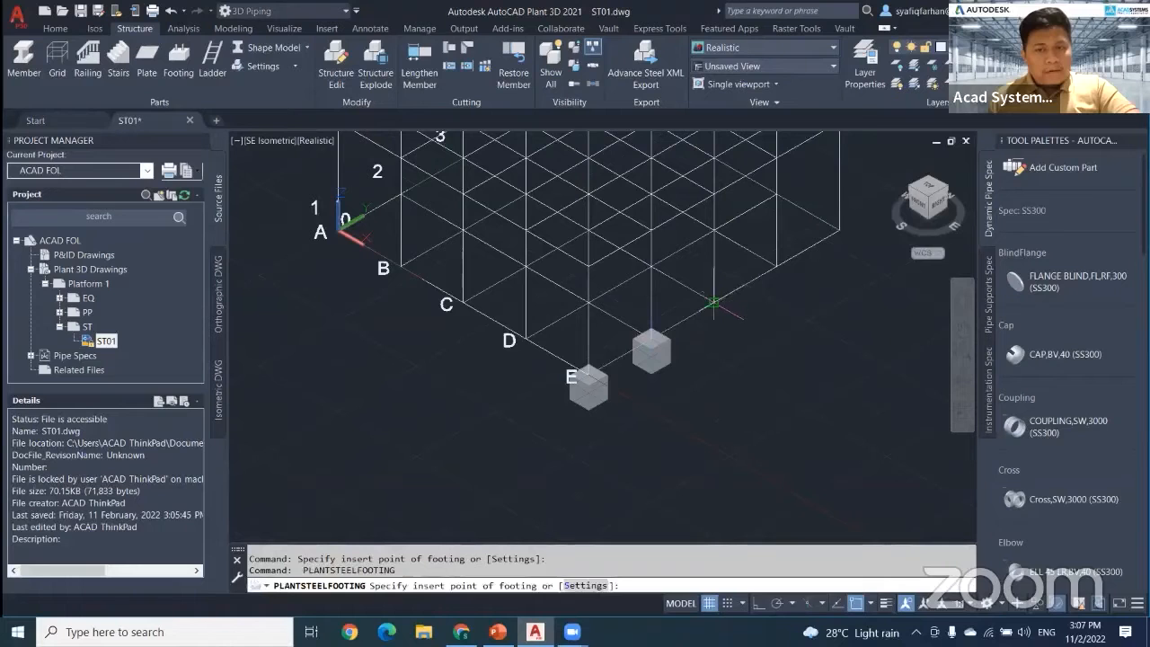
pyautogui.click(714, 303)
pyautogui.press('Return')
pyautogui.click(776, 268)
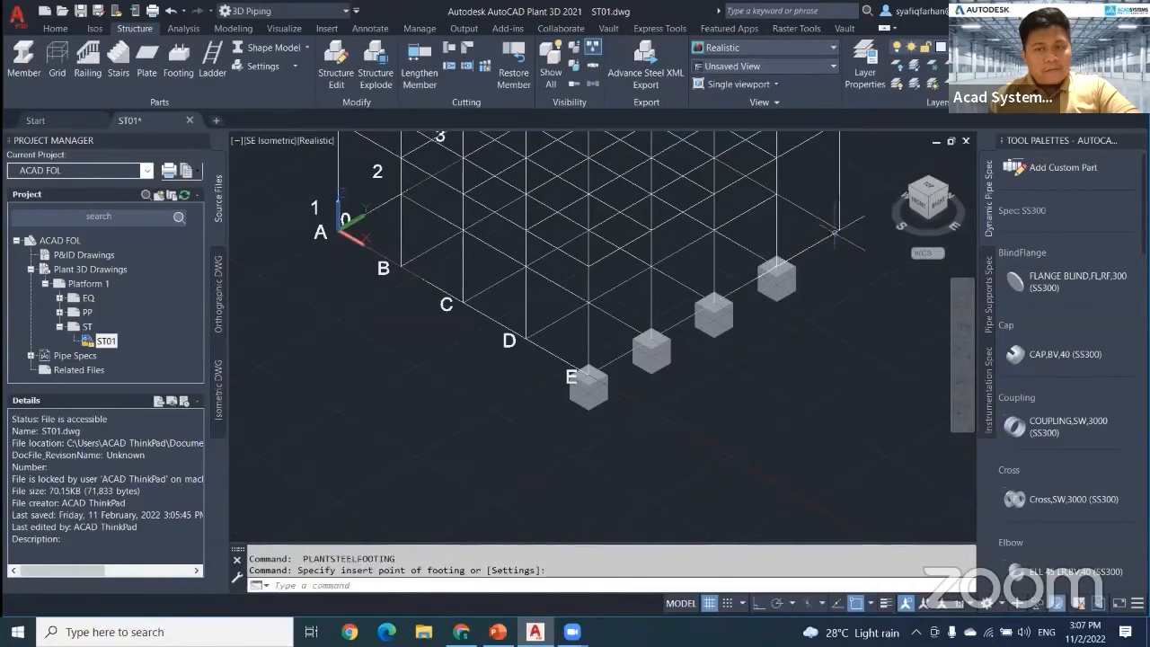
pyautogui.press('Return')
pyautogui.click(836, 232)
pyautogui.press('Escape')
pyautogui.press('Escape')
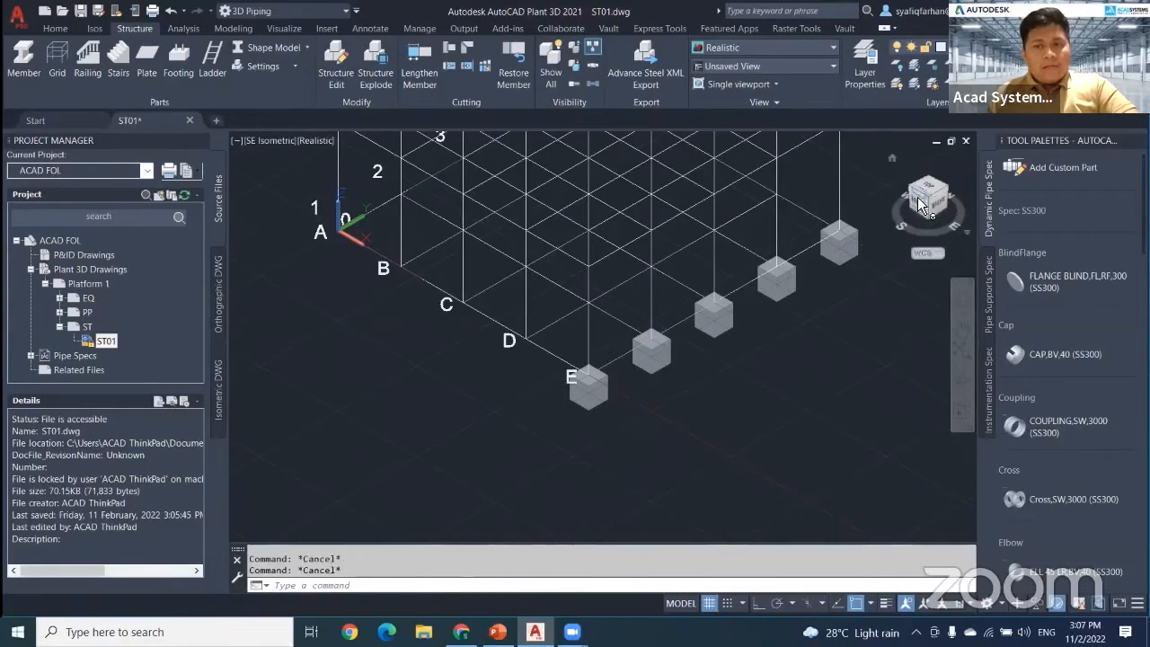
# Step: In the top view with ortho on, copy the five footings from grid line E by 1000 to grid line D
pyautogui.click(923, 191)
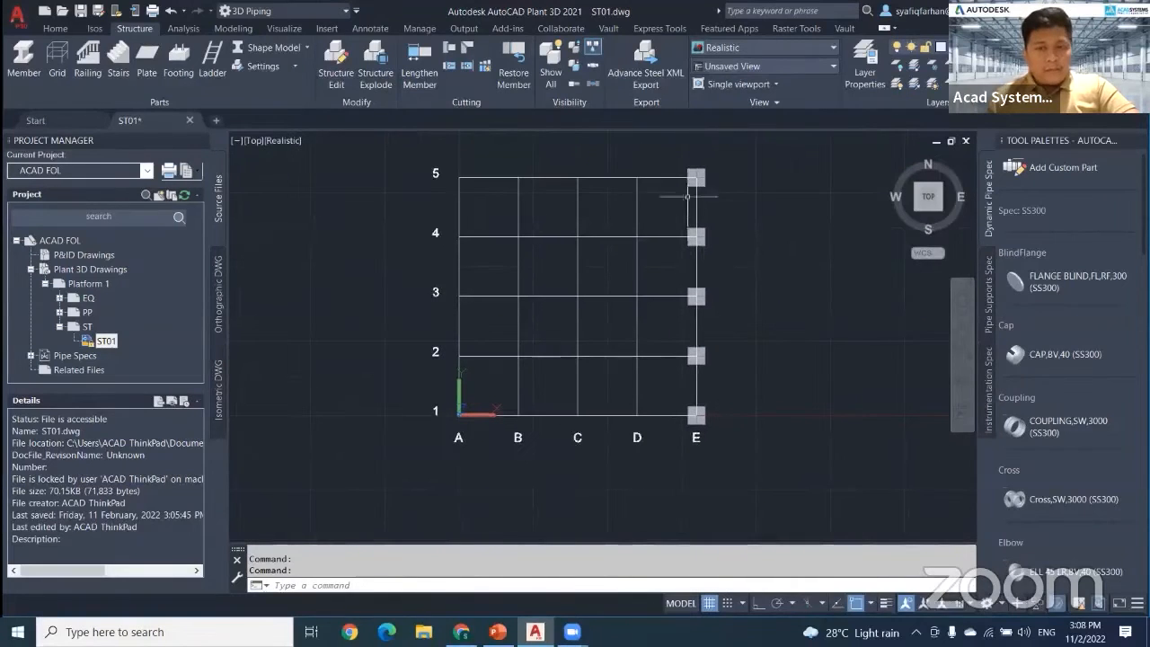
pyautogui.click(665, 149)
pyautogui.click(755, 467)
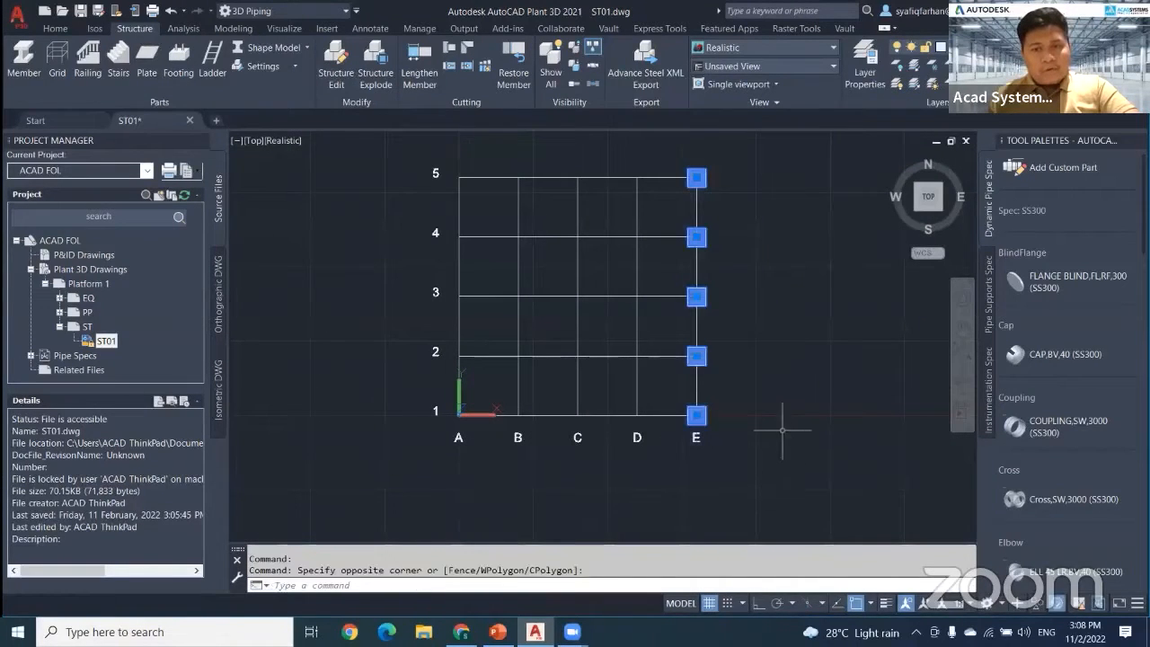
pyautogui.moveTo(776, 477); pyautogui.dragTo(791, 502, button='middle')
pyautogui.click(759, 603)
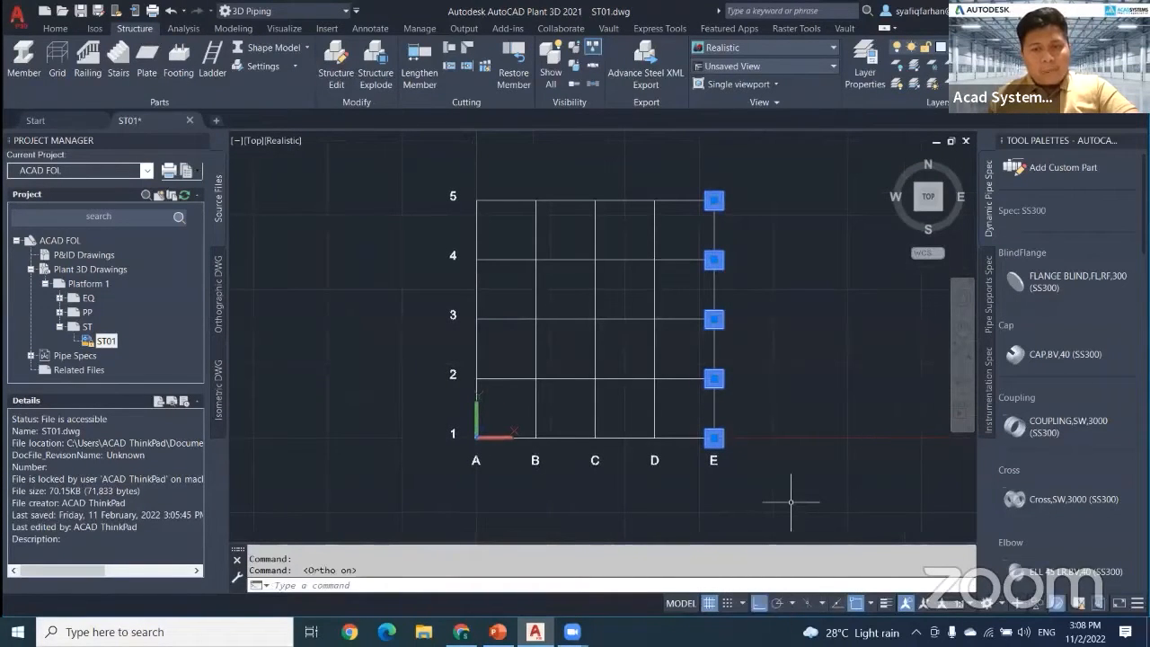
pyautogui.moveTo(784, 400); pyautogui.dragTo(809, 430, button='middle')
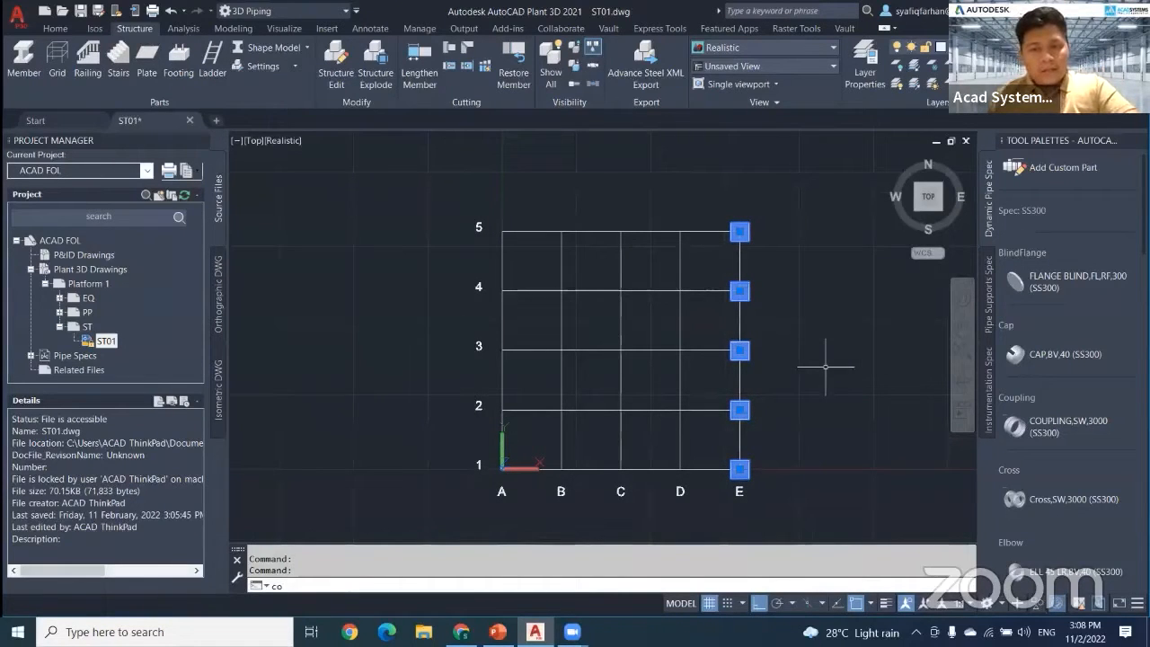
pyautogui.write('co')
pyautogui.press('Return')
pyautogui.click(858, 286)
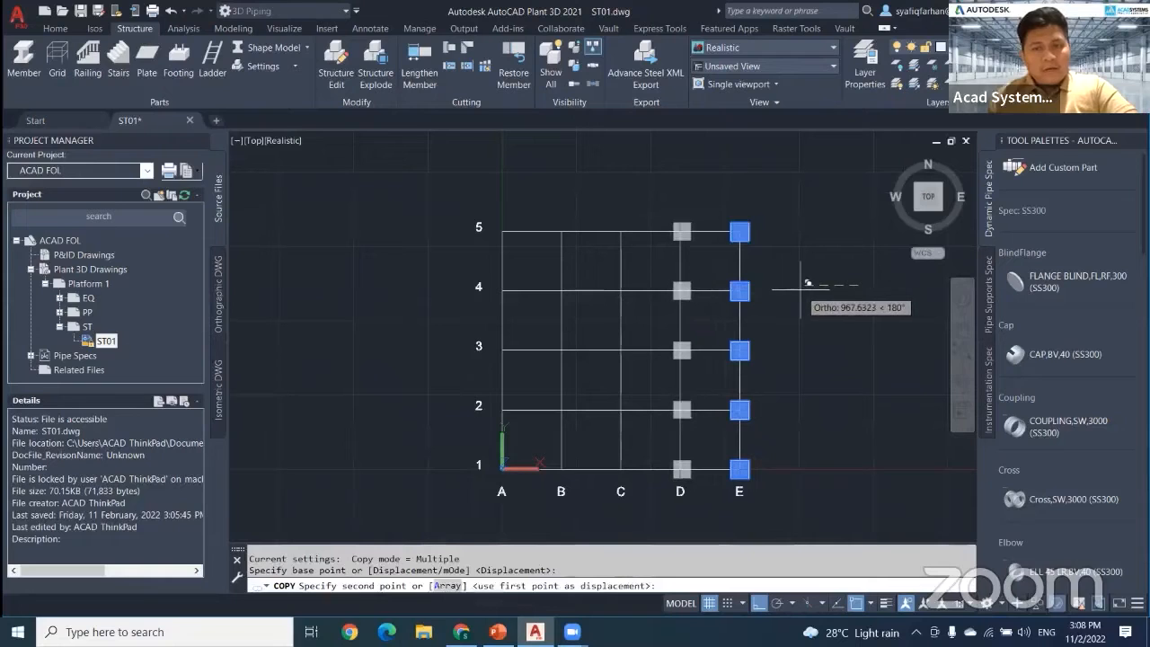
pyautogui.write('100')
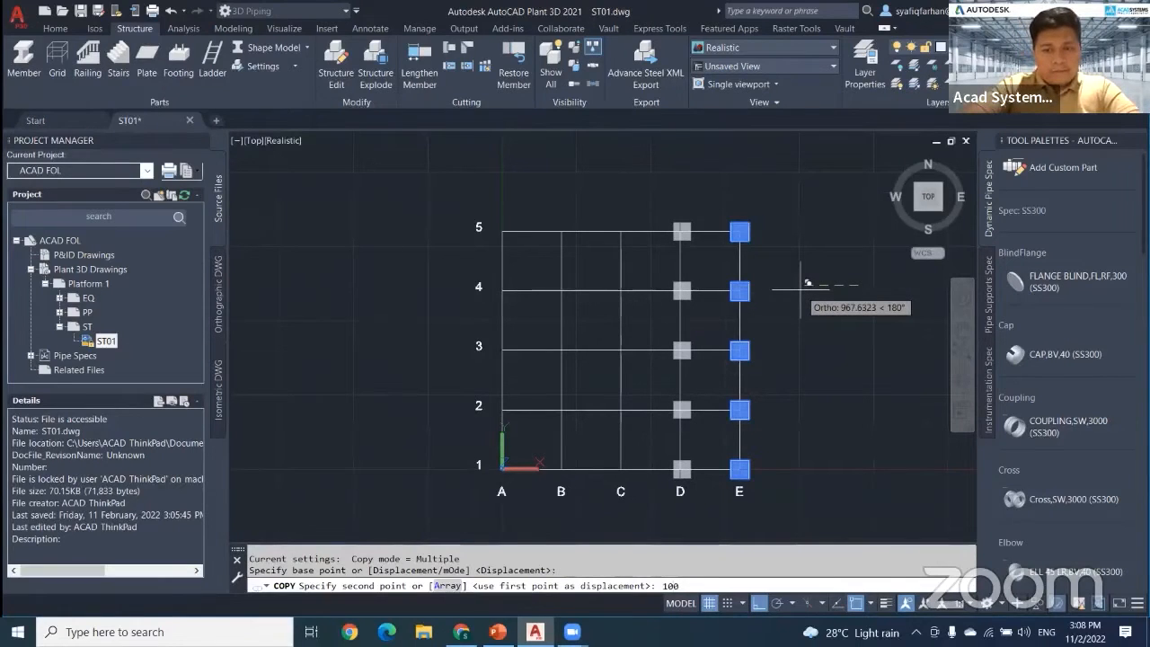
pyautogui.write('0')
pyautogui.press('Return')
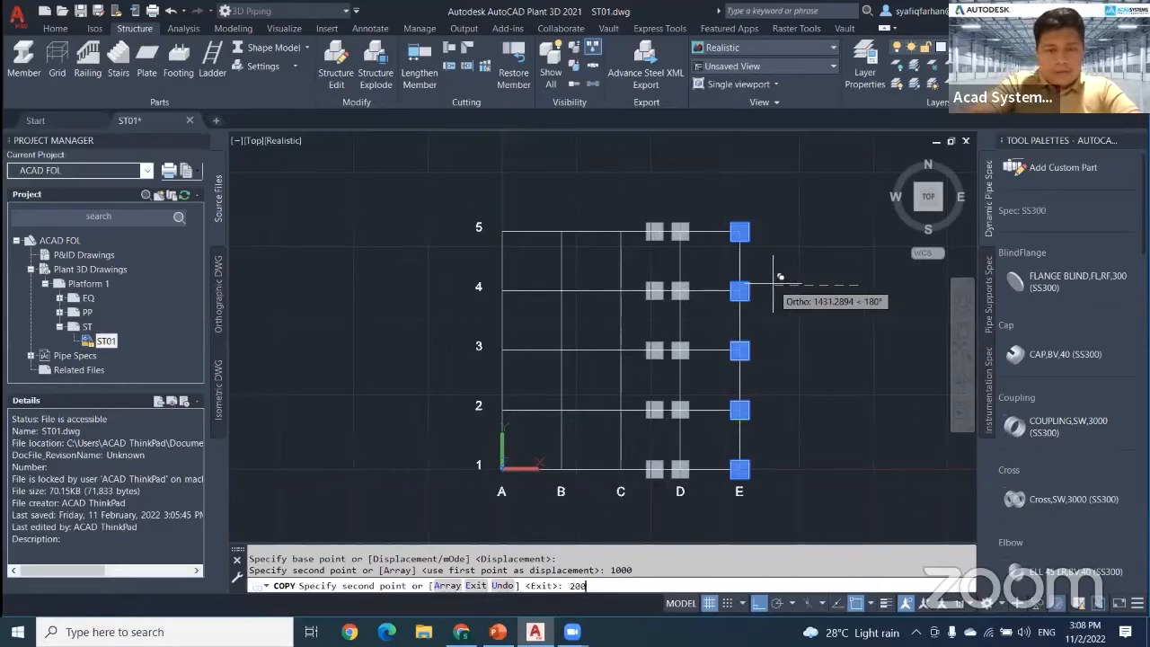
# Step: Place further copies of the five footings at distances 2000, 3000 and 4000 on grid lines C, B and A
pyautogui.write('2000')
pyautogui.press('Return')
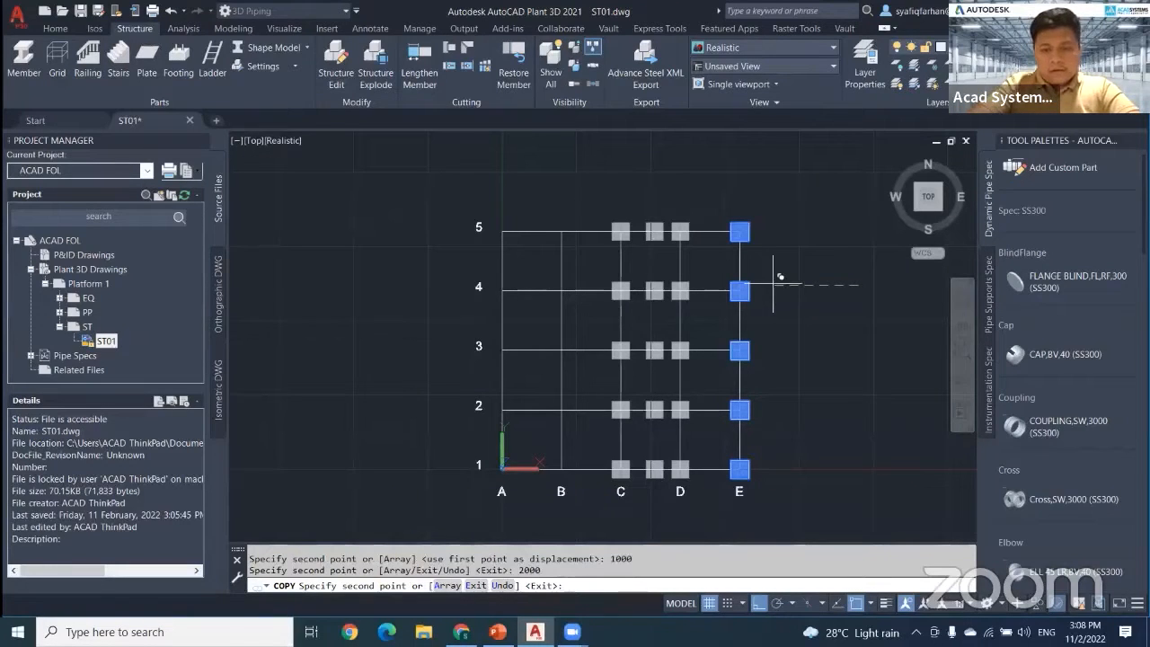
pyautogui.write('3000')
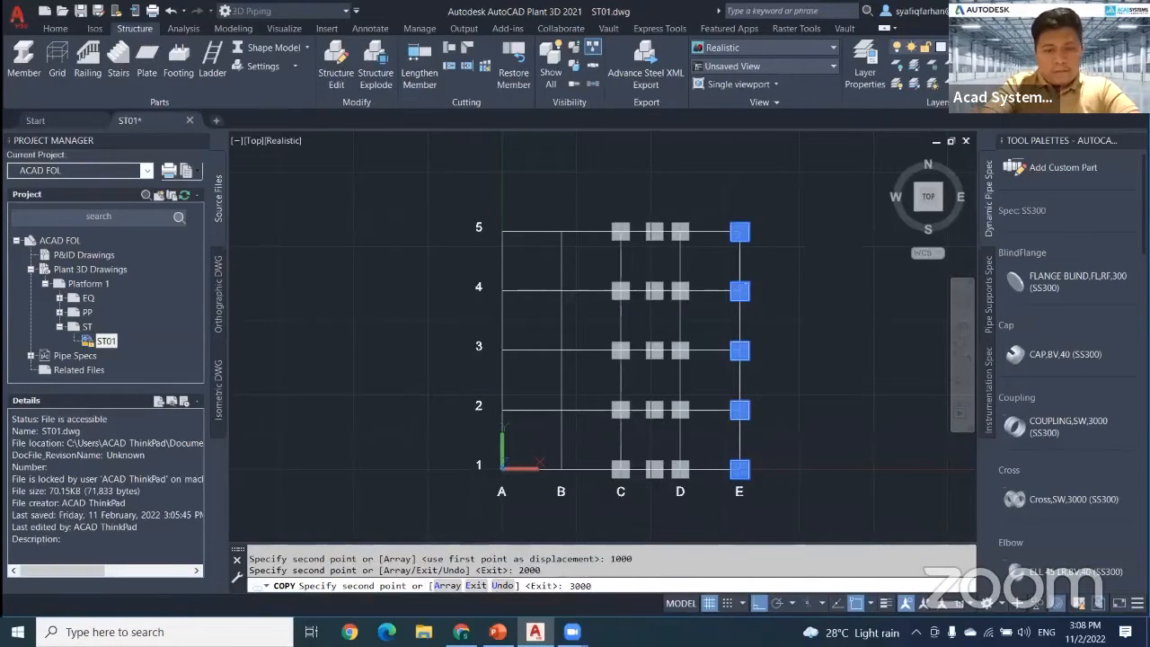
pyautogui.press('Return')
pyautogui.write('4000')
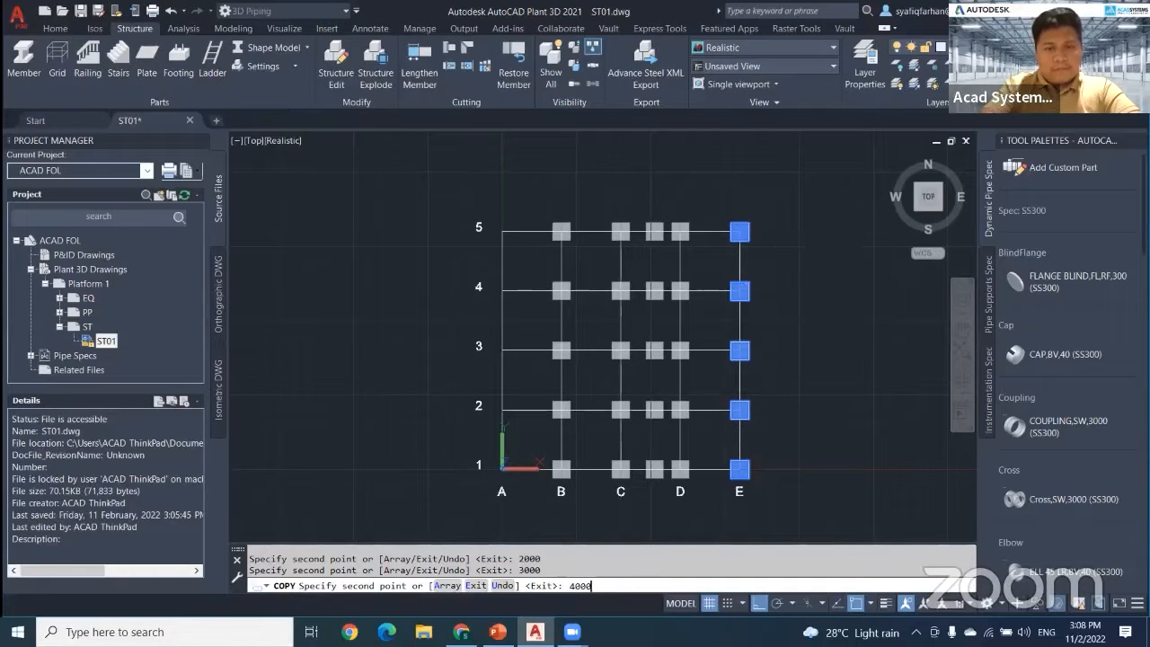
pyautogui.press('Return')
pyautogui.press('Escape')
pyautogui.press('Escape')
# Step: Return to the home isometric view and change the visual style to Shaded
pyautogui.click(893, 160)
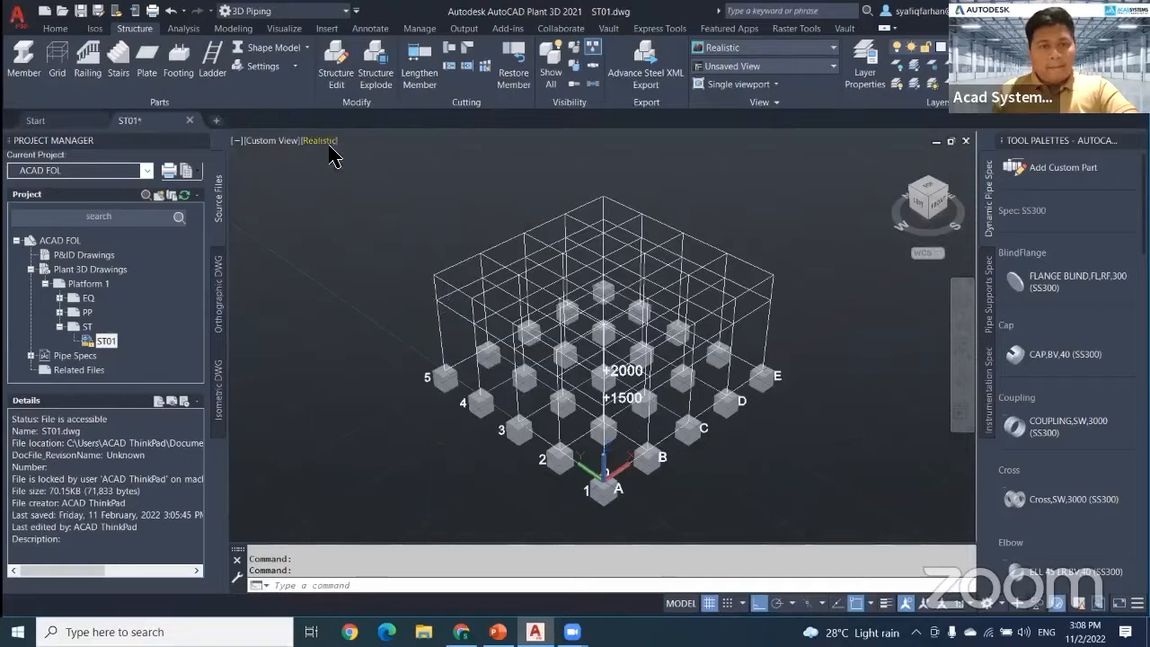
pyautogui.click(326, 142)
pyautogui.click(360, 176)
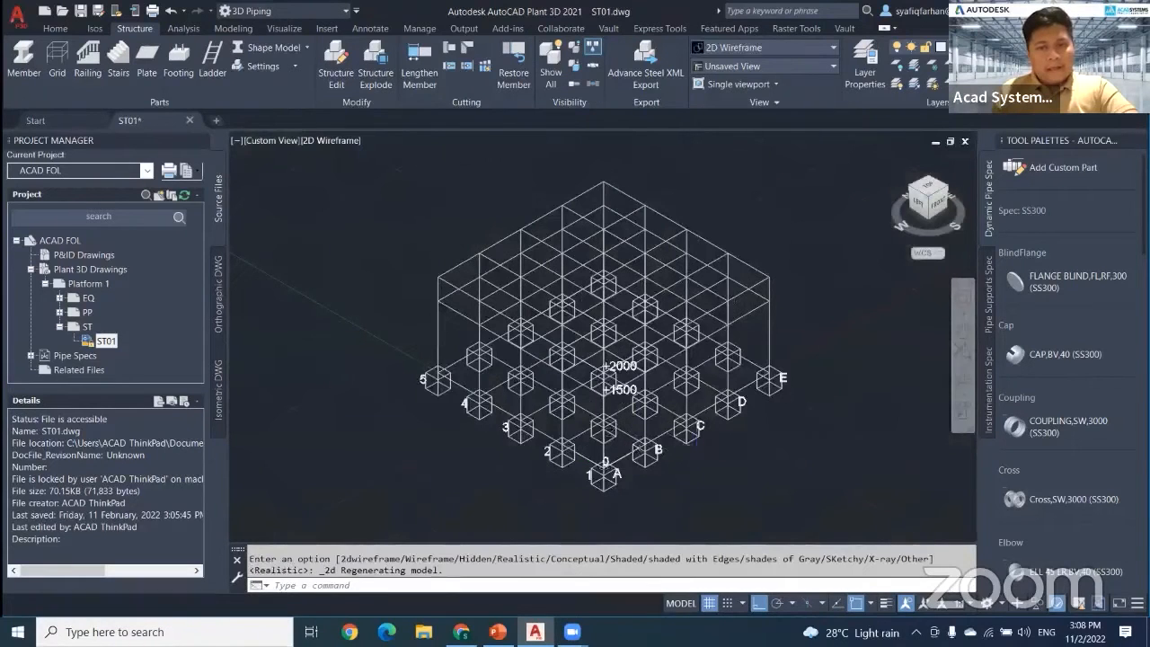
pyautogui.click(349, 151)
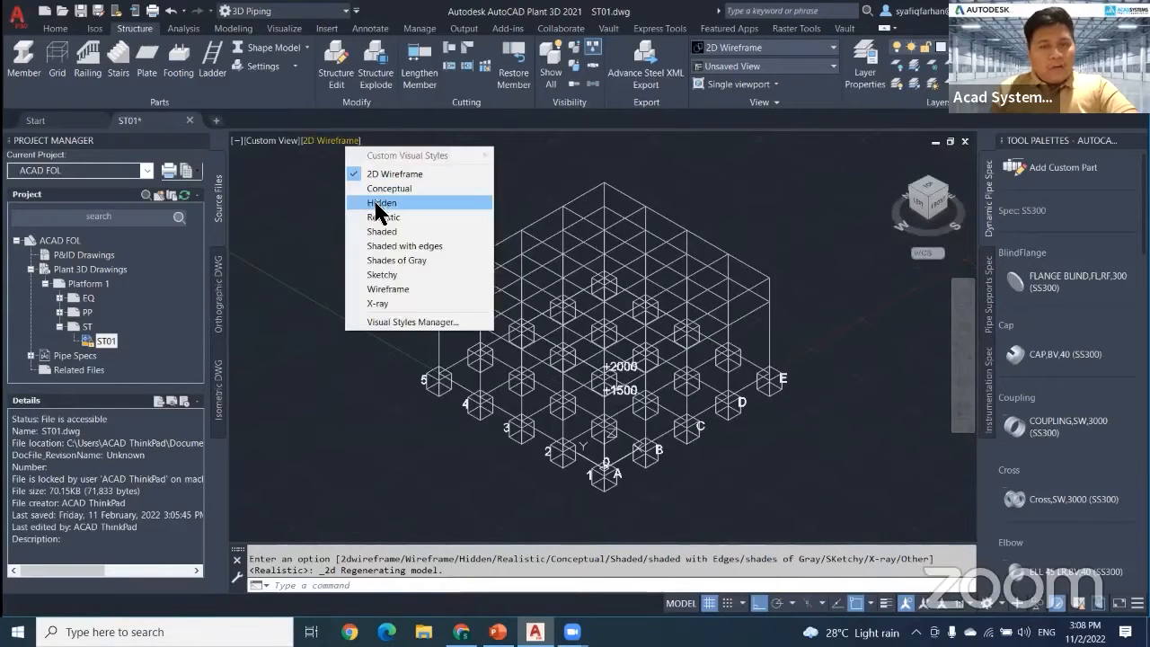
pyautogui.click(382, 232)
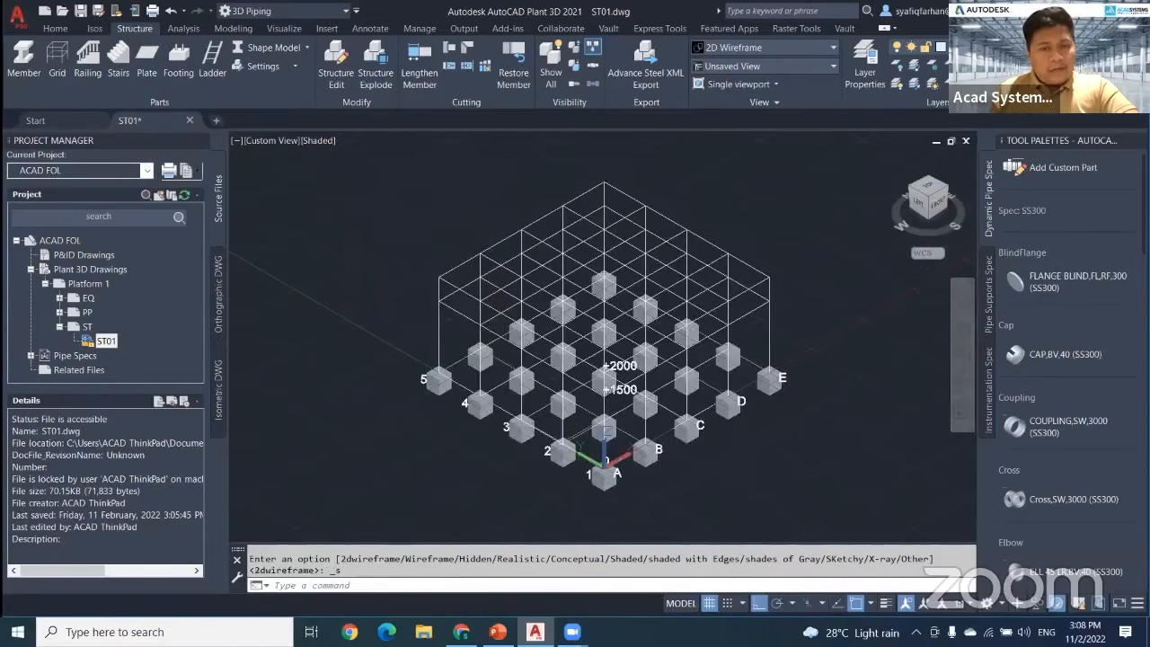
pyautogui.moveTo(574, 439); pyautogui.dragTo(576, 394, button='middle')
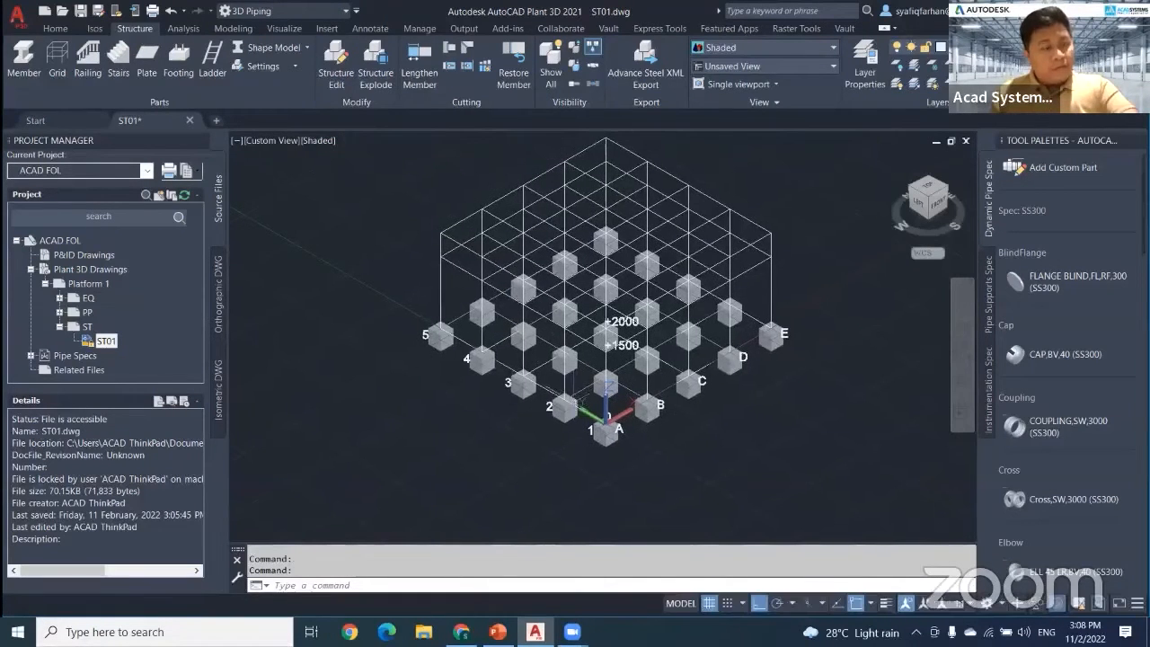
# Step: Set the structural member shape to DIN IPE, size IPE-100, in the member settings
pyautogui.click(262, 66)
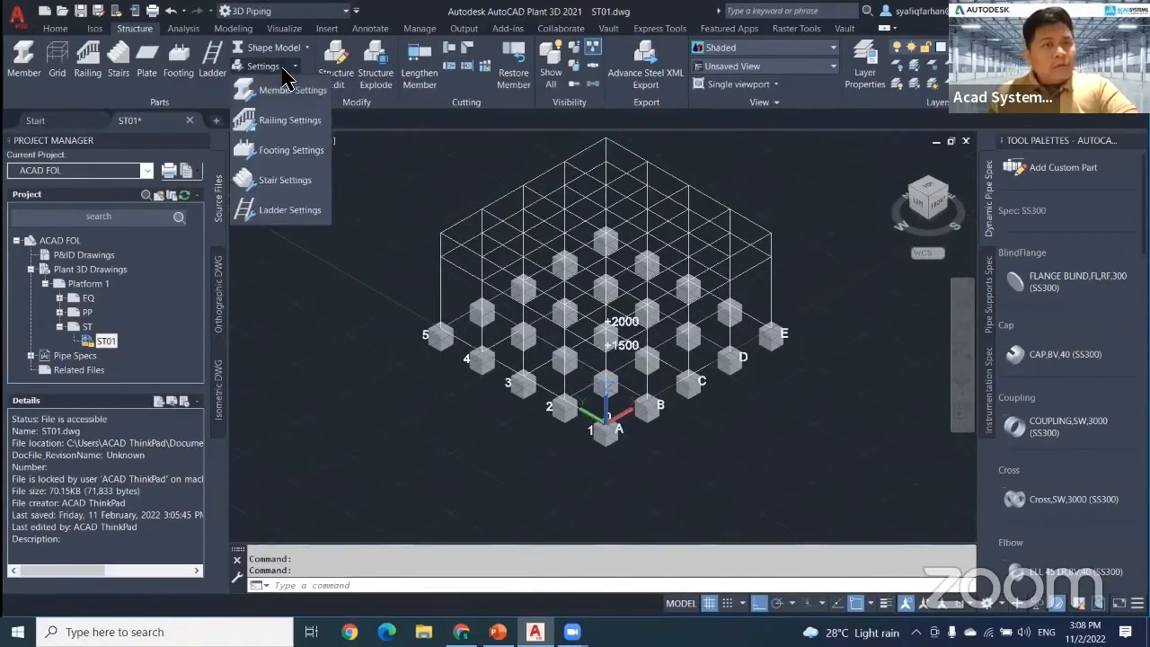
pyautogui.click(284, 93)
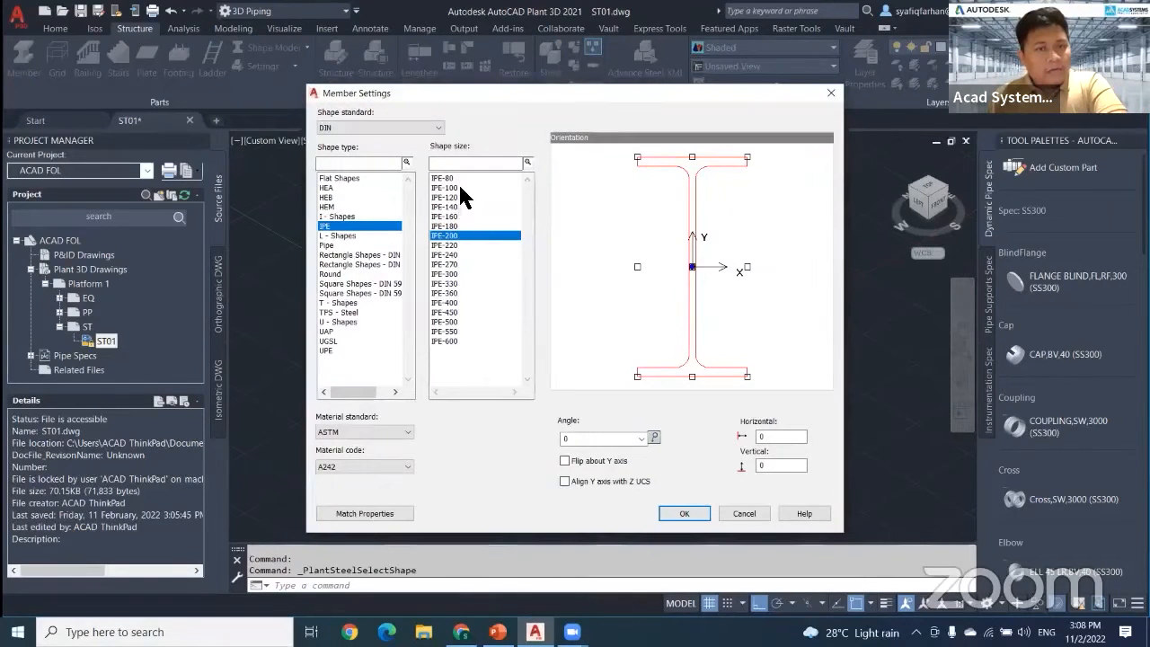
pyautogui.click(456, 188)
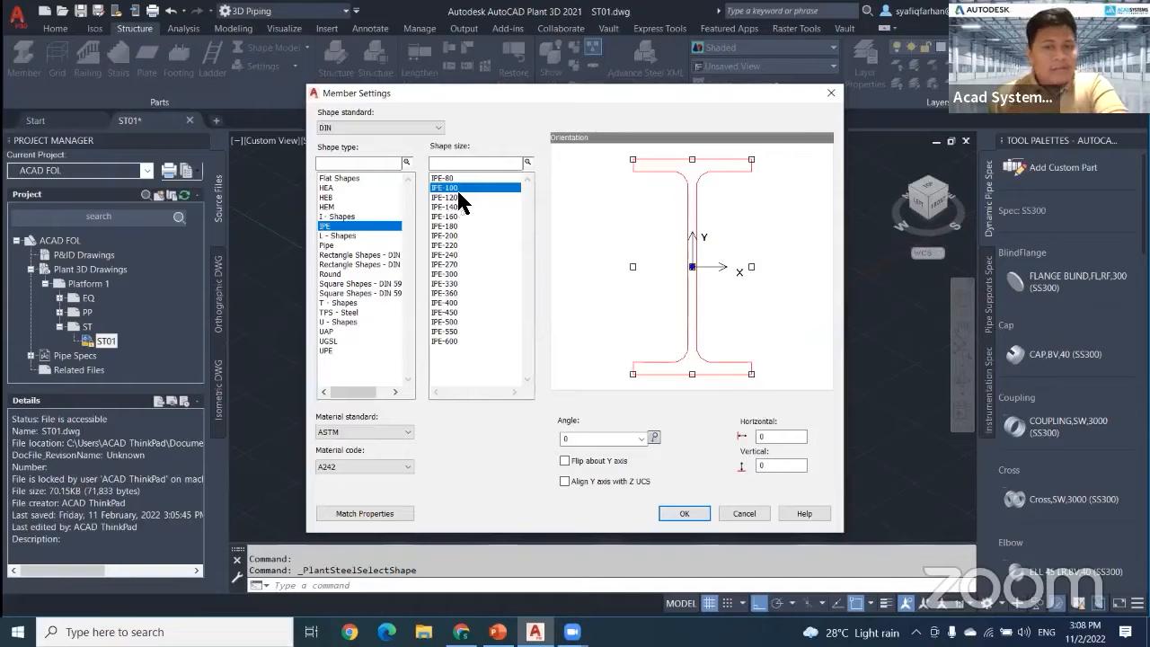
pyautogui.moveTo(586, 91); pyautogui.dragTo(589, 75)
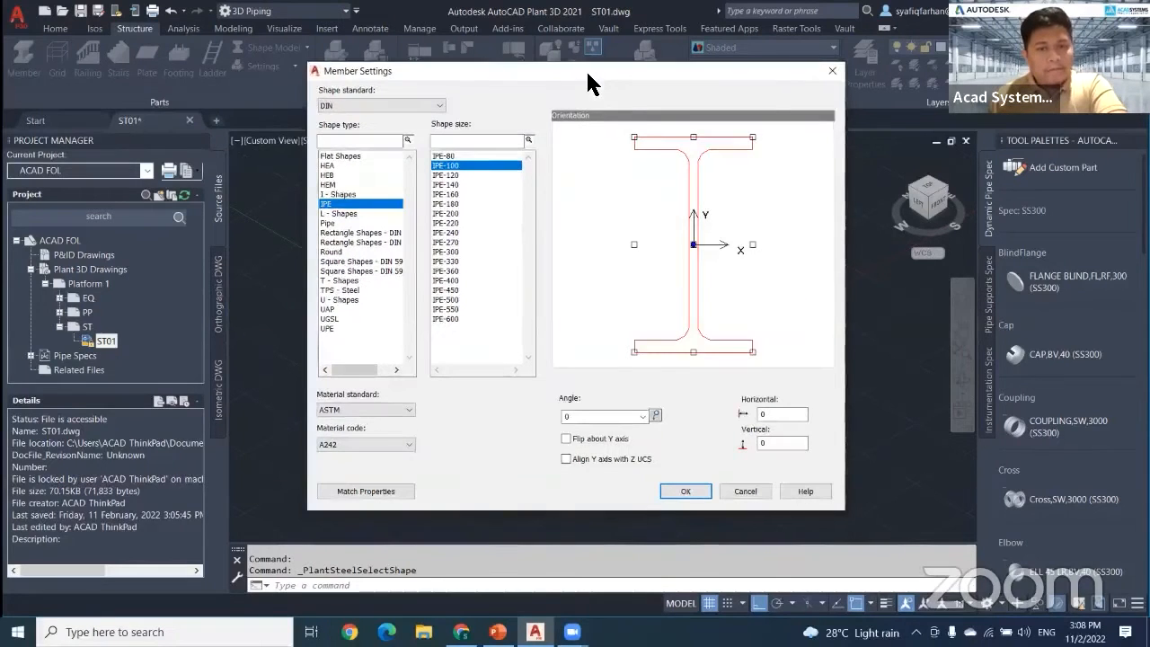
pyautogui.click(683, 491)
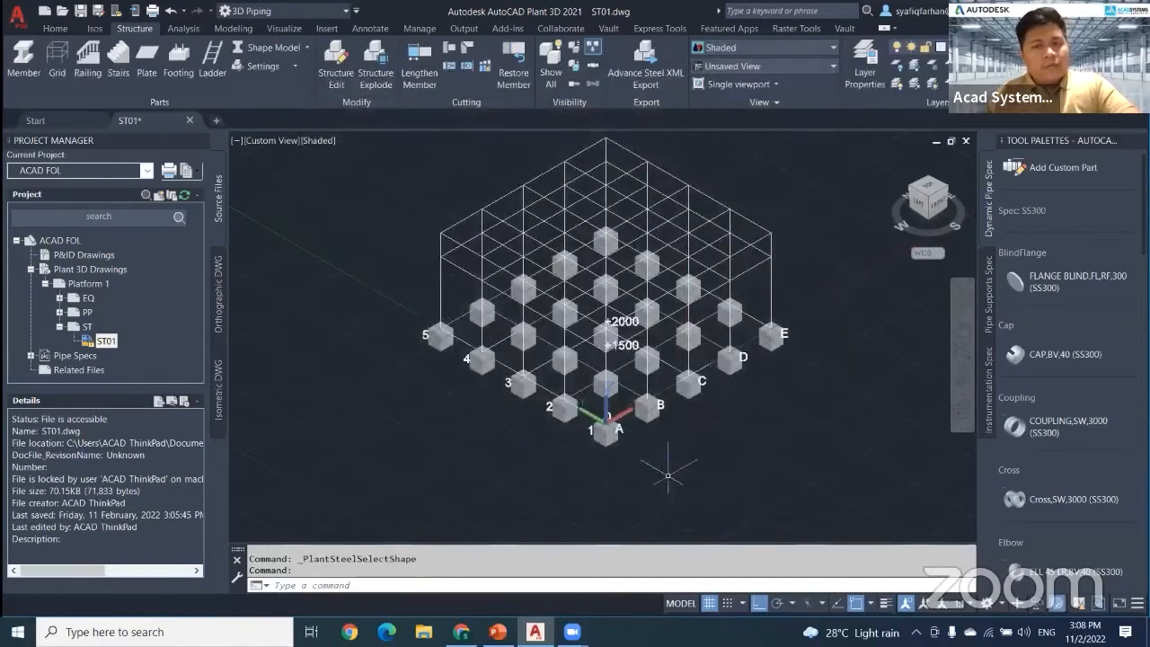
# Step: Place a vertical column at grid intersection A1 from level 0 up to the +2000 level
pyautogui.click(25, 60)
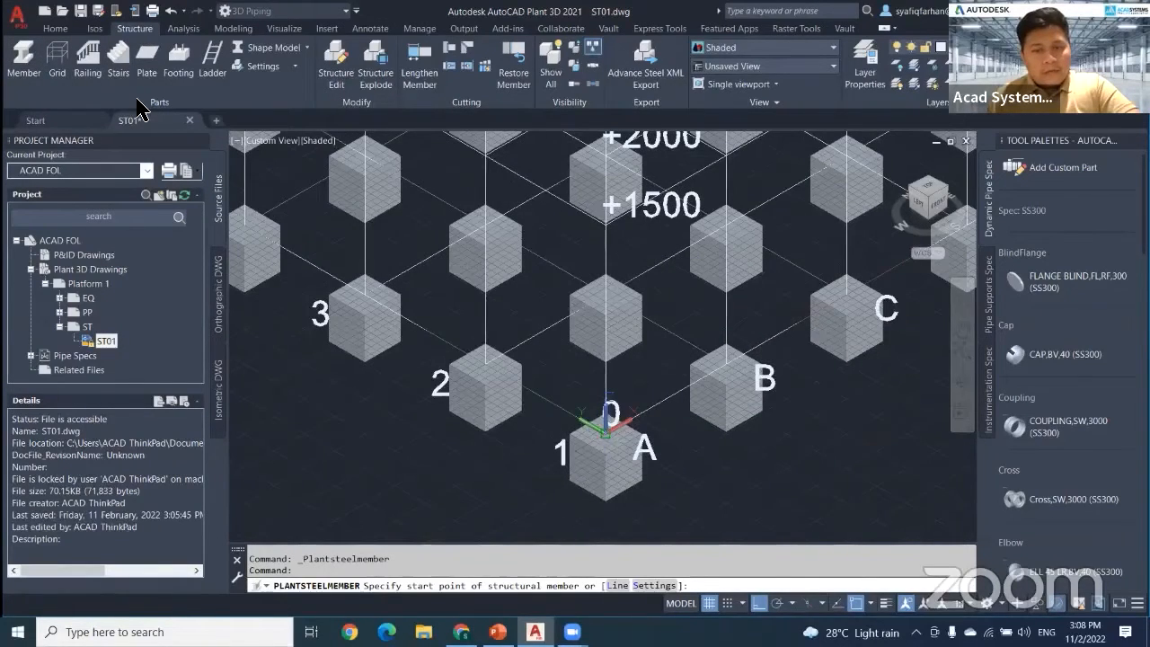
pyautogui.click(606, 434)
pyautogui.moveTo(620, 258); pyautogui.dragTo(631, 441, button='middle')
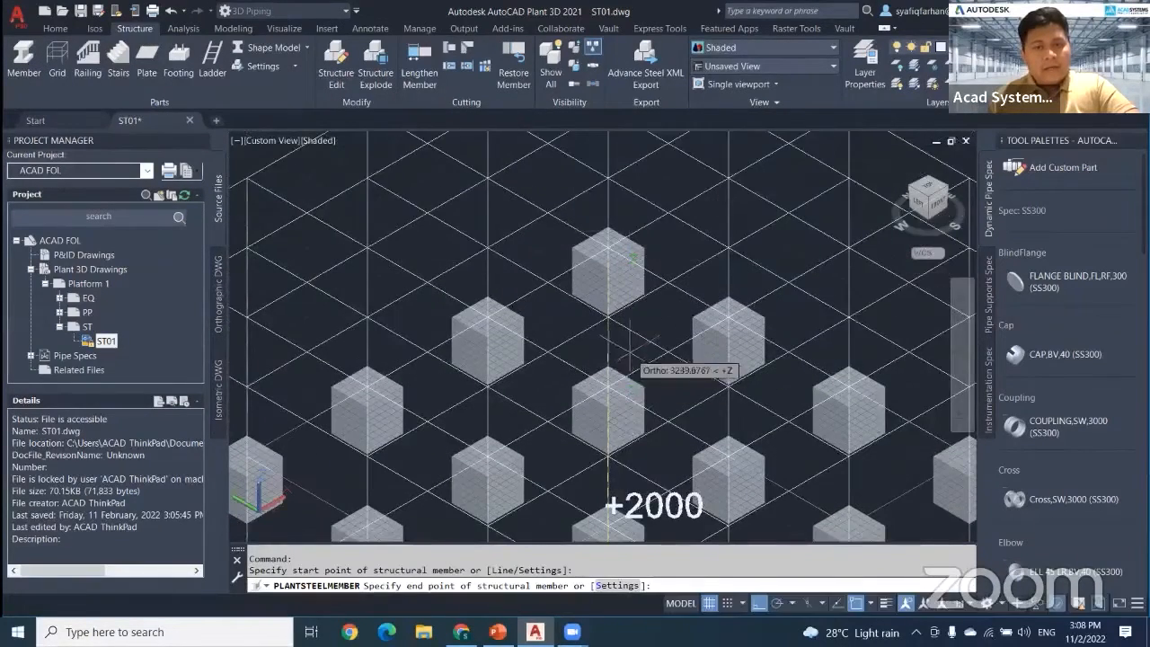
pyautogui.scroll(-5, 629, 346)
pyautogui.keyDown('shift'); pyautogui.moveTo(647, 373); pyautogui.dragTo(737, 341, button='middle'); pyautogui.keyUp('shift')
pyautogui.scroll(2, 737, 341)
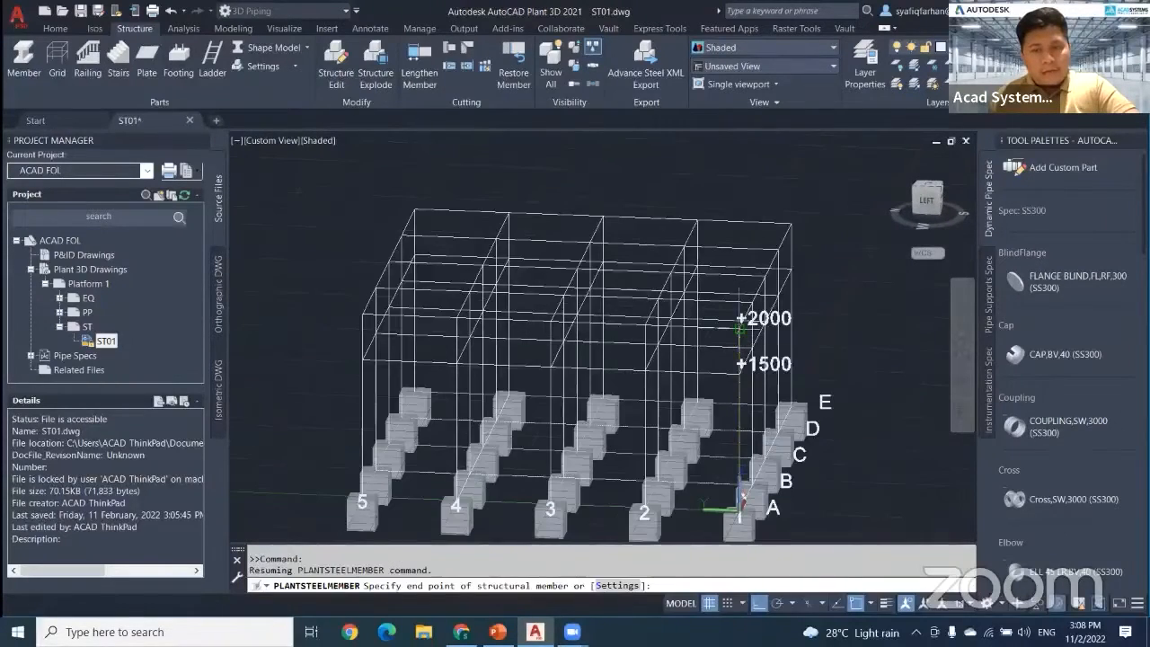
pyautogui.press('Escape')
pyautogui.moveTo(754, 383); pyautogui.dragTo(734, 310, button='middle')
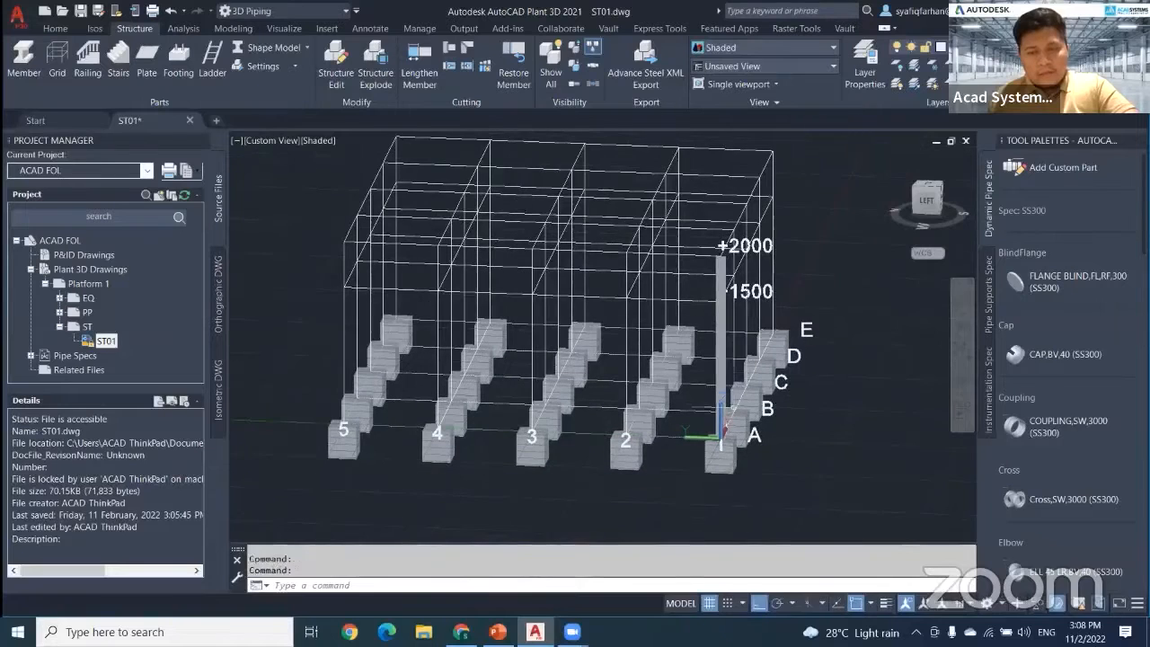
# Step: Place vertical columns from level 0 at B1 up to the +2000 level and at C1 up to the +1500 level
pyautogui.press('Return')
pyautogui.click(732, 413)
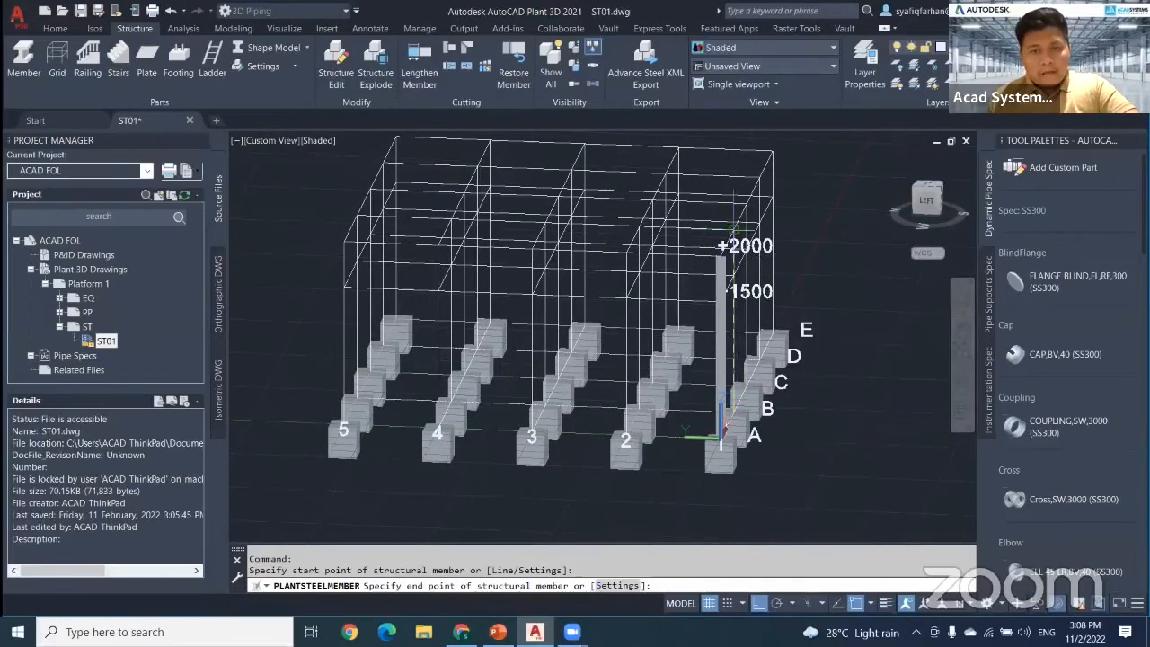
pyautogui.click(733, 229)
pyautogui.press('Escape')
pyautogui.press('Return')
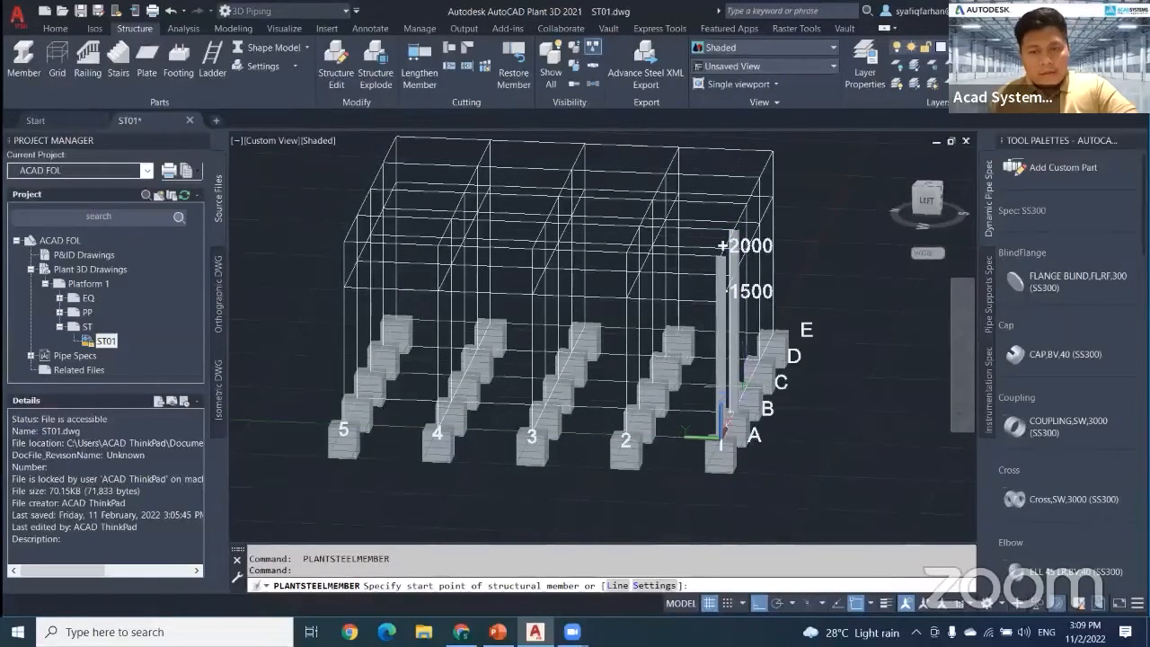
pyautogui.click(747, 386)
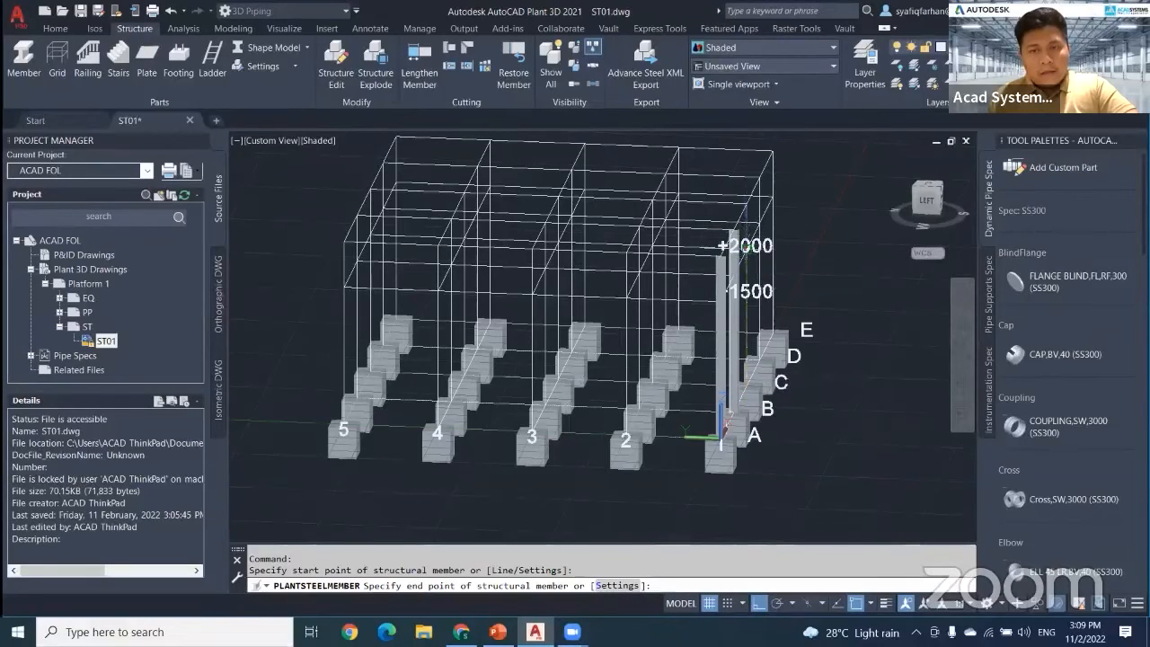
pyautogui.click(745, 233)
pyautogui.press('Escape')
# Step: Try to place a vertical column on the footing at grid intersection D1
pyautogui.press('Return')
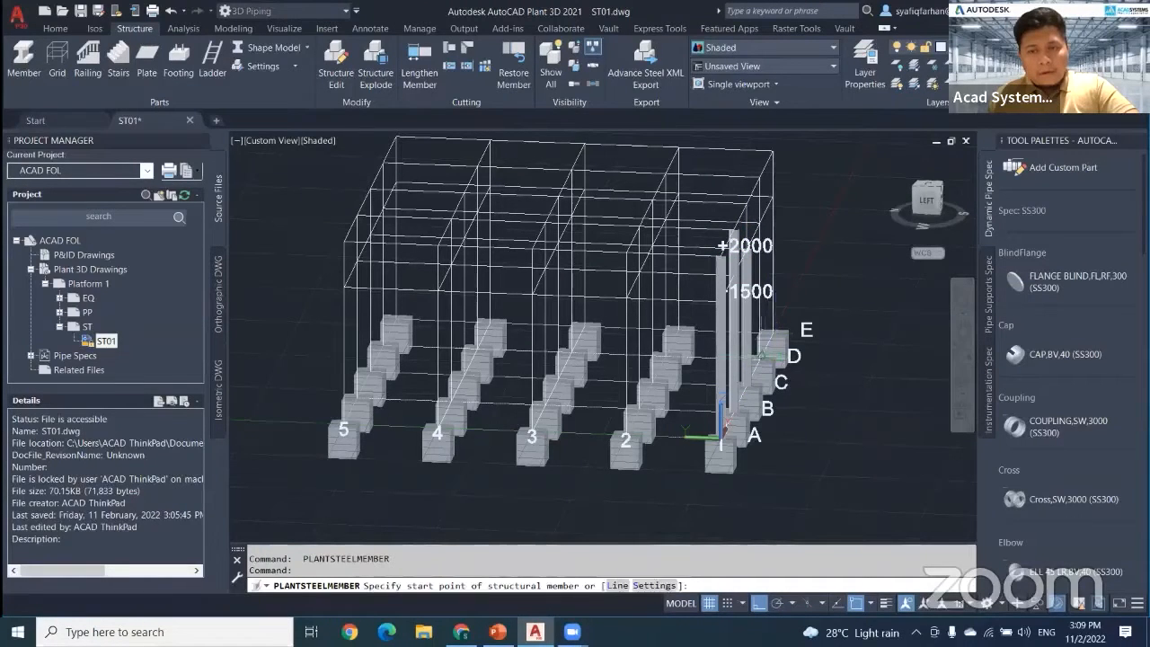
pyautogui.click(761, 360)
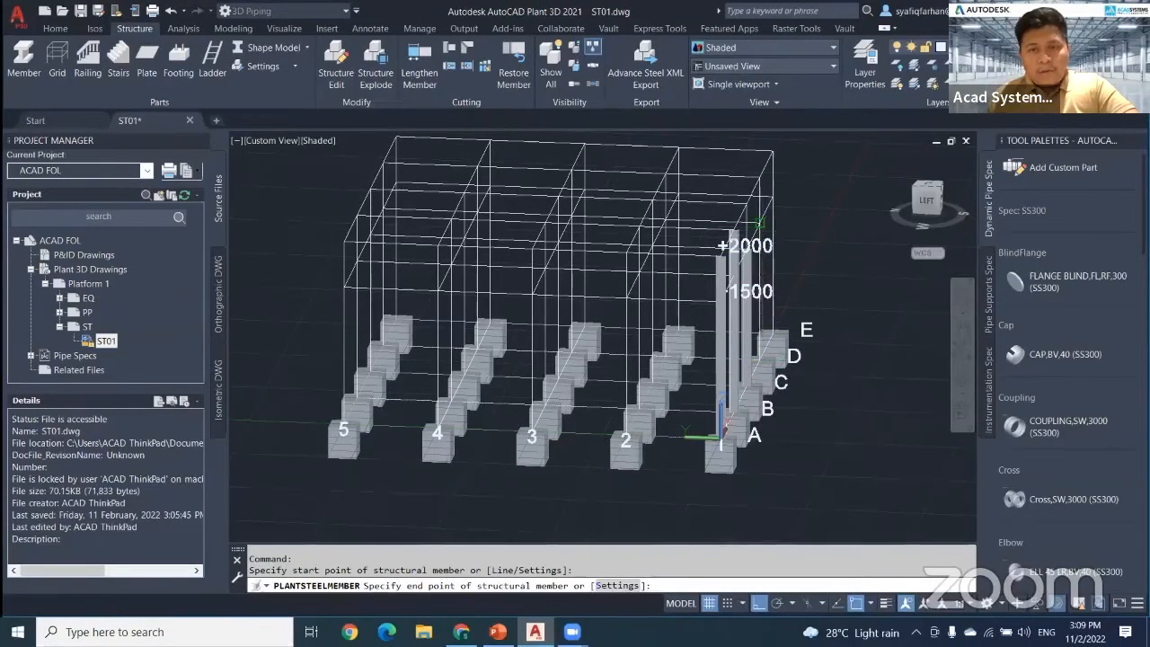
pyautogui.click(760, 223)
pyautogui.press('Escape')
# Step: Place a vertical column at grid intersection E1 from level 0 up to the +2000 level
pyautogui.press('Return')
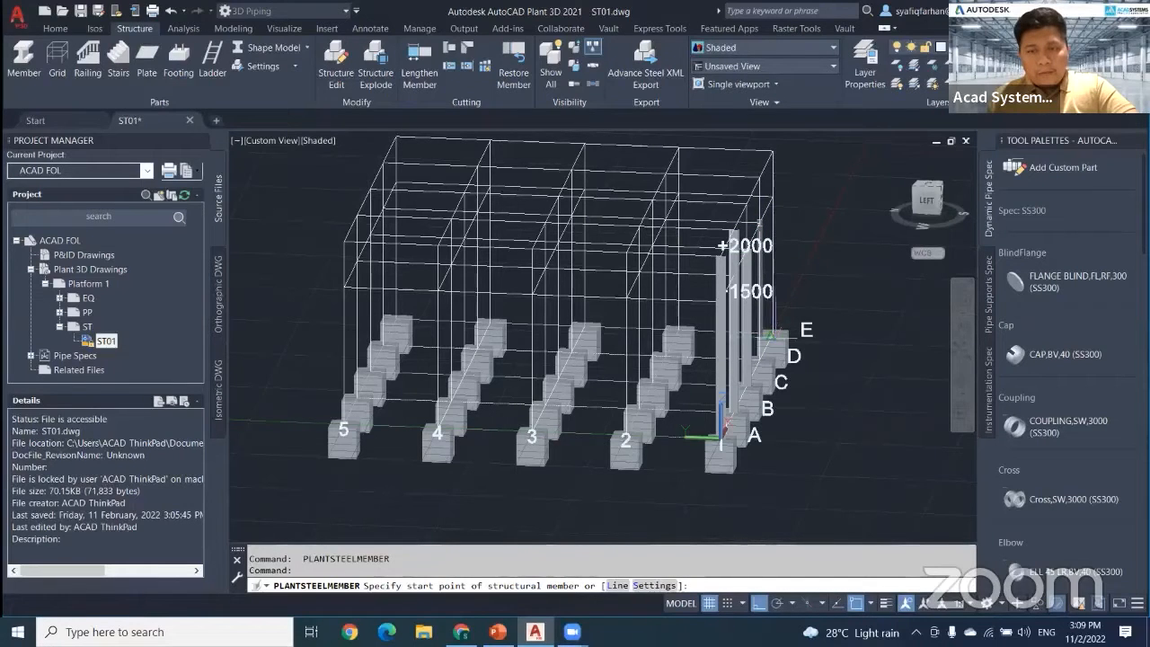
pyautogui.click(771, 332)
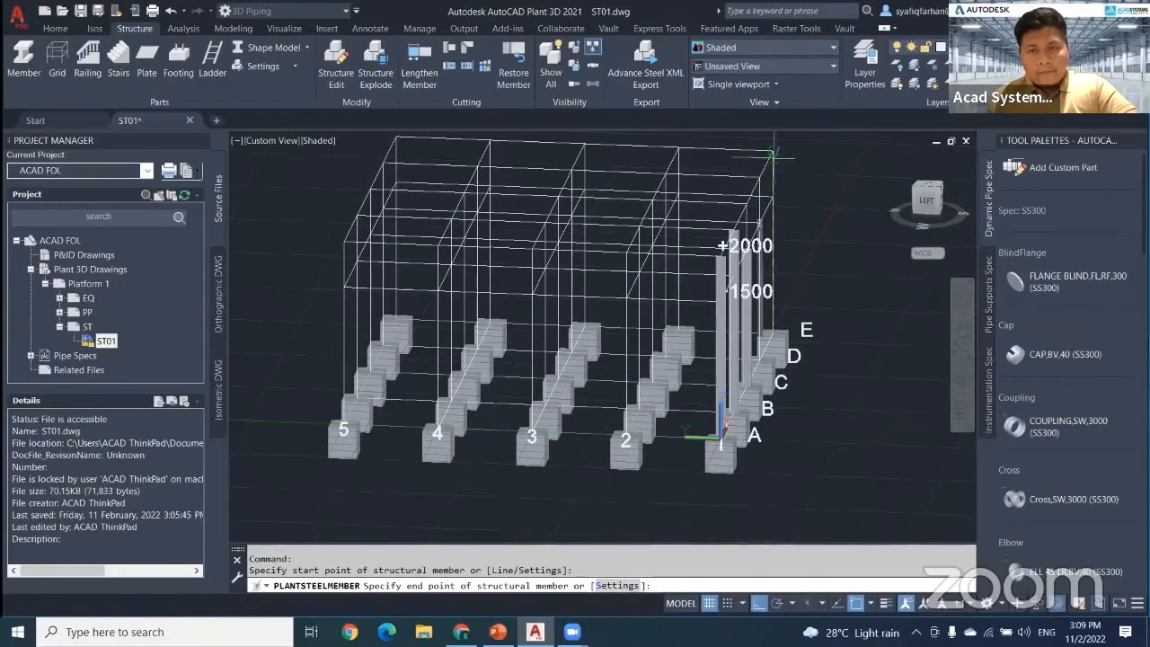
pyautogui.press('Escape')
# Step: Delete the slanted member running between the E1 footing and grid line D
pyautogui.scroll(5, 724, 336)
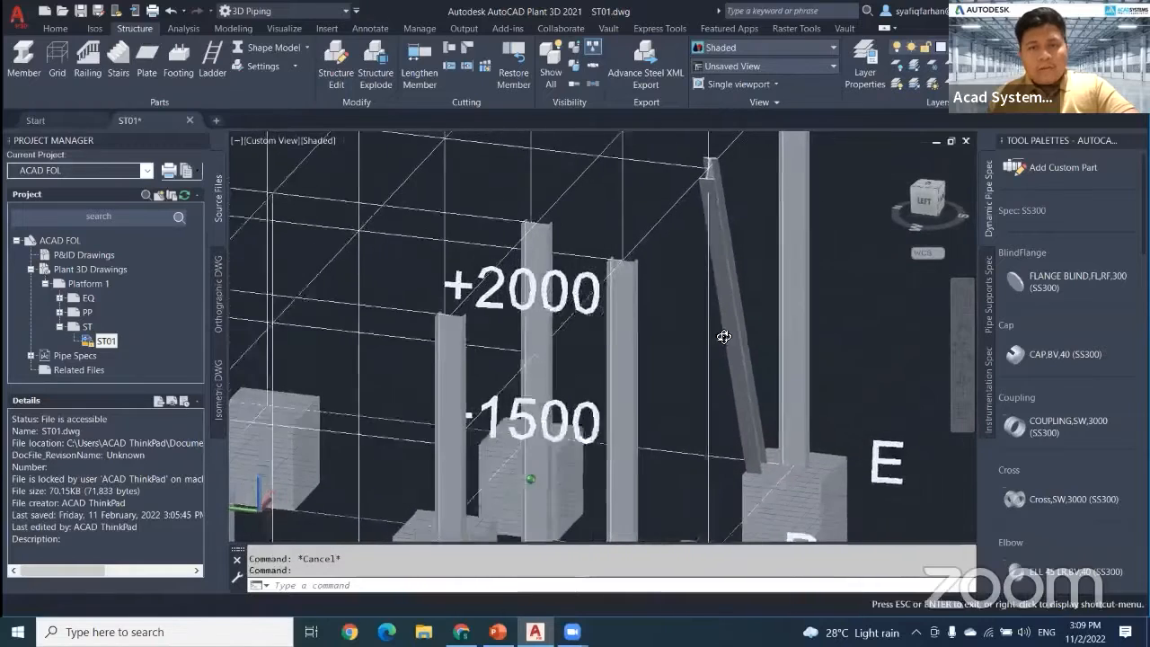
pyautogui.click(727, 334)
pyautogui.press('Delete')
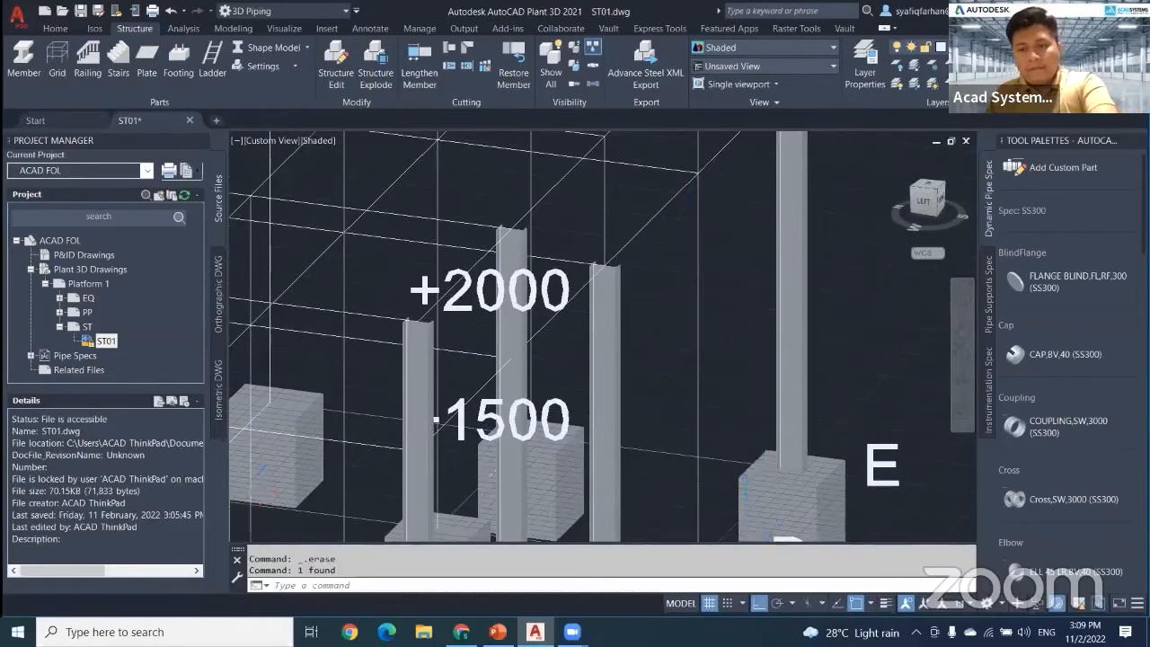
# Step: Place a vertical column at grid intersection D1 from level 0 up to the +1500 level
pyautogui.scroll(-4, 728, 286)
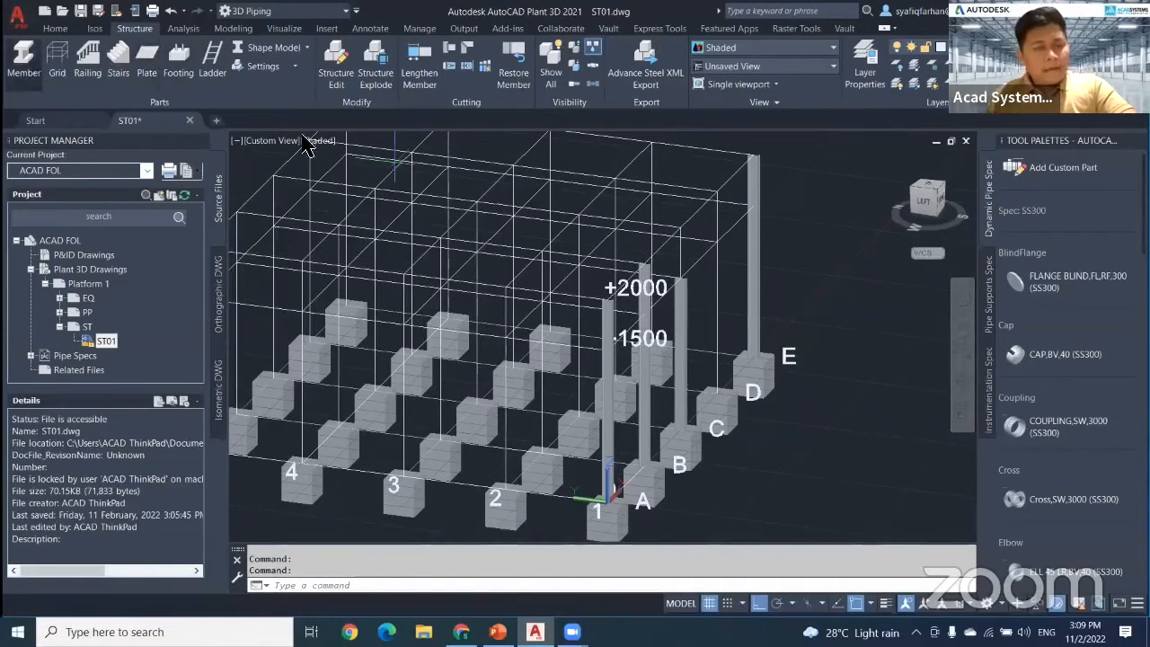
pyautogui.click(24, 61)
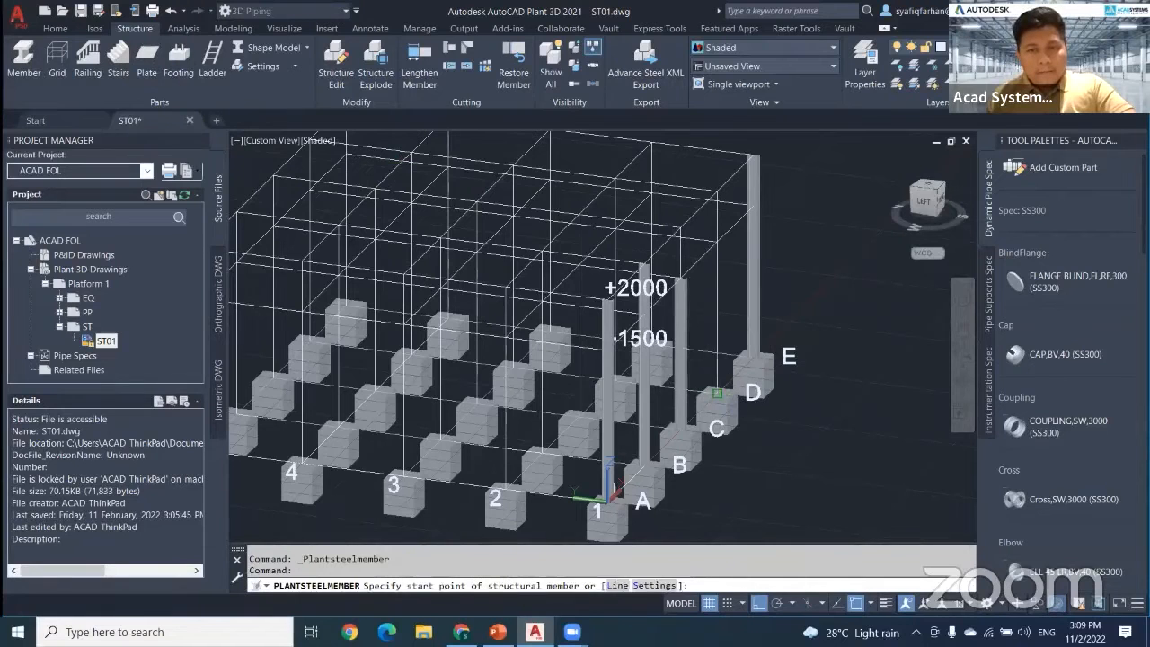
pyautogui.click(717, 379)
pyautogui.press('Escape')
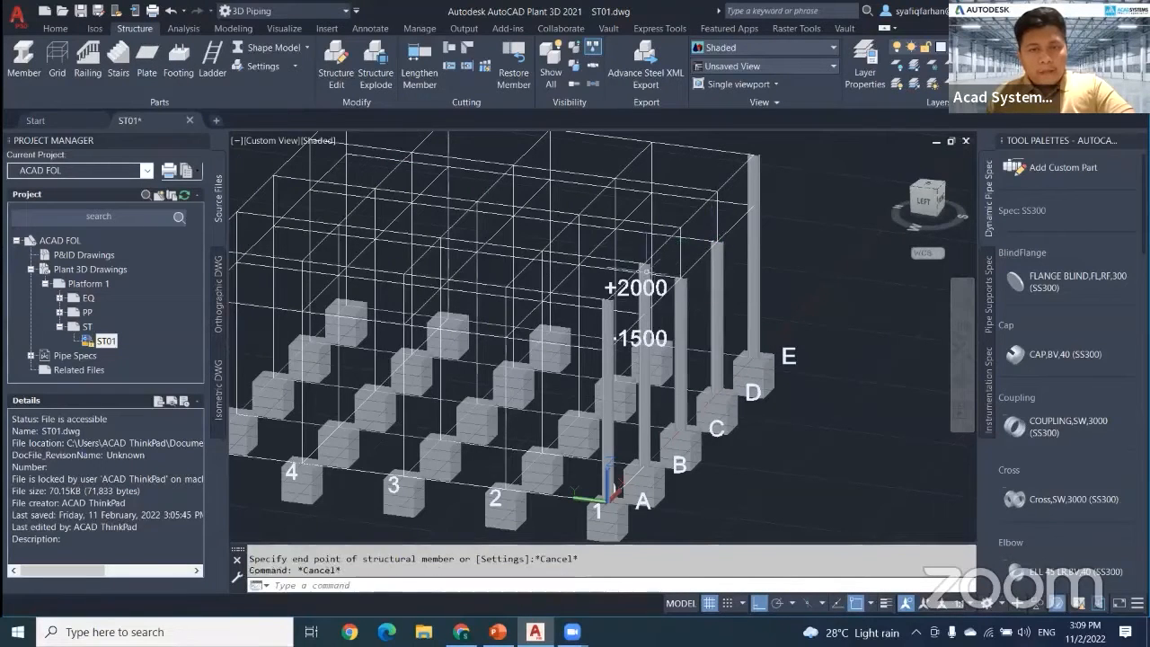
# Step: Stretch the upper end of the B1 column down to the +1500 level
pyautogui.click(644, 297)
pyautogui.click(644, 263)
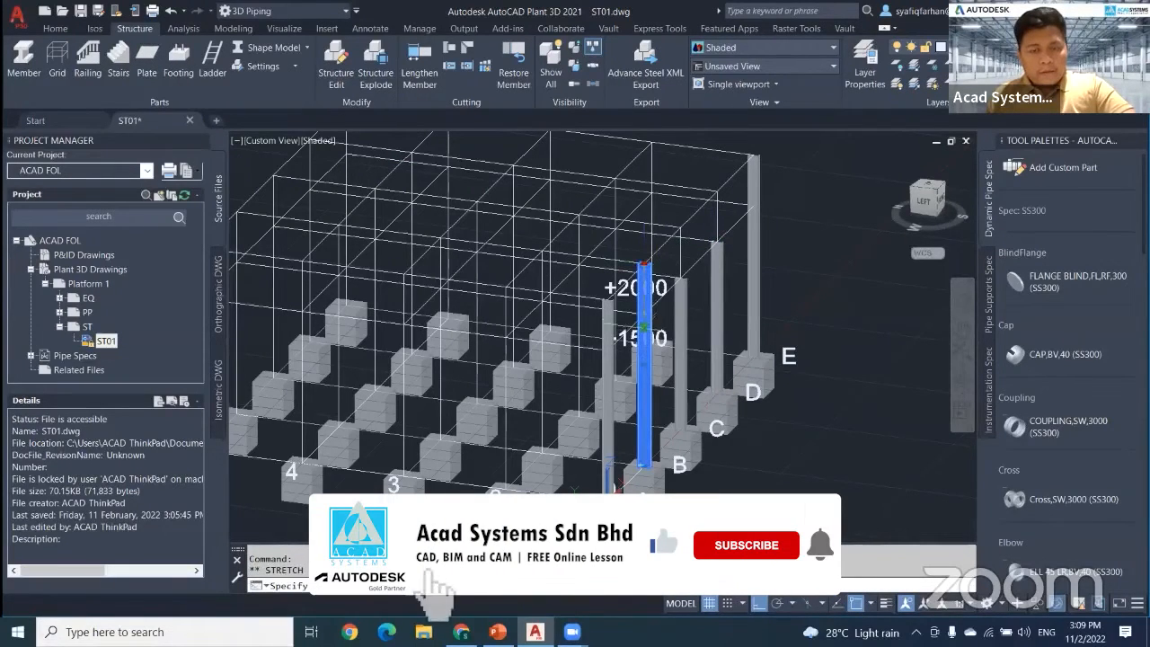
pyautogui.keyDown('shift'); pyautogui.moveTo(644, 325); pyautogui.dragTo(658, 318, button='middle'); pyautogui.keyUp('shift')
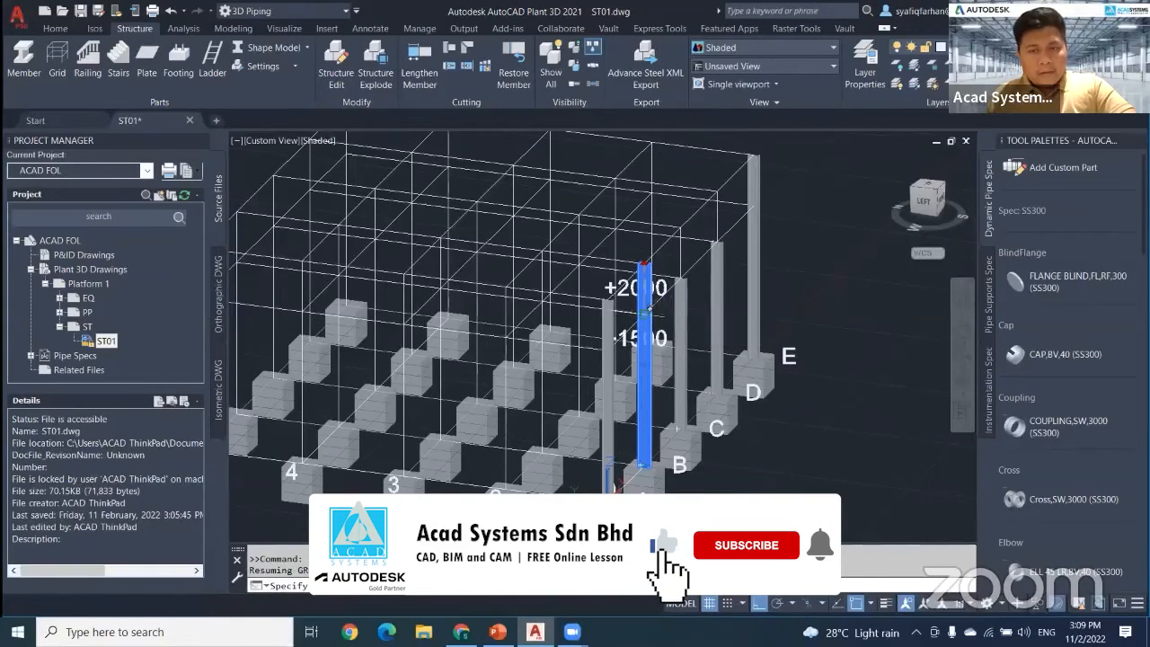
pyautogui.press('Escape')
# Step: In top view, copy all five columns on grid line 1 by 4000 toward grid line 5
pyautogui.scroll(-5, 665, 350)
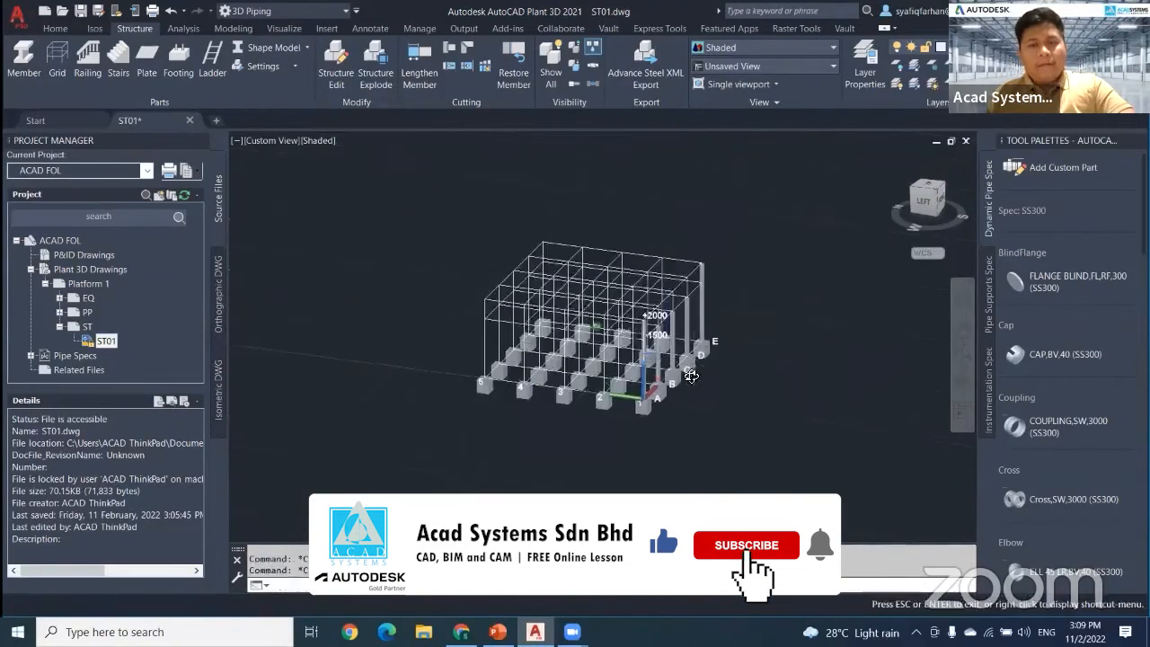
pyautogui.click(926, 187)
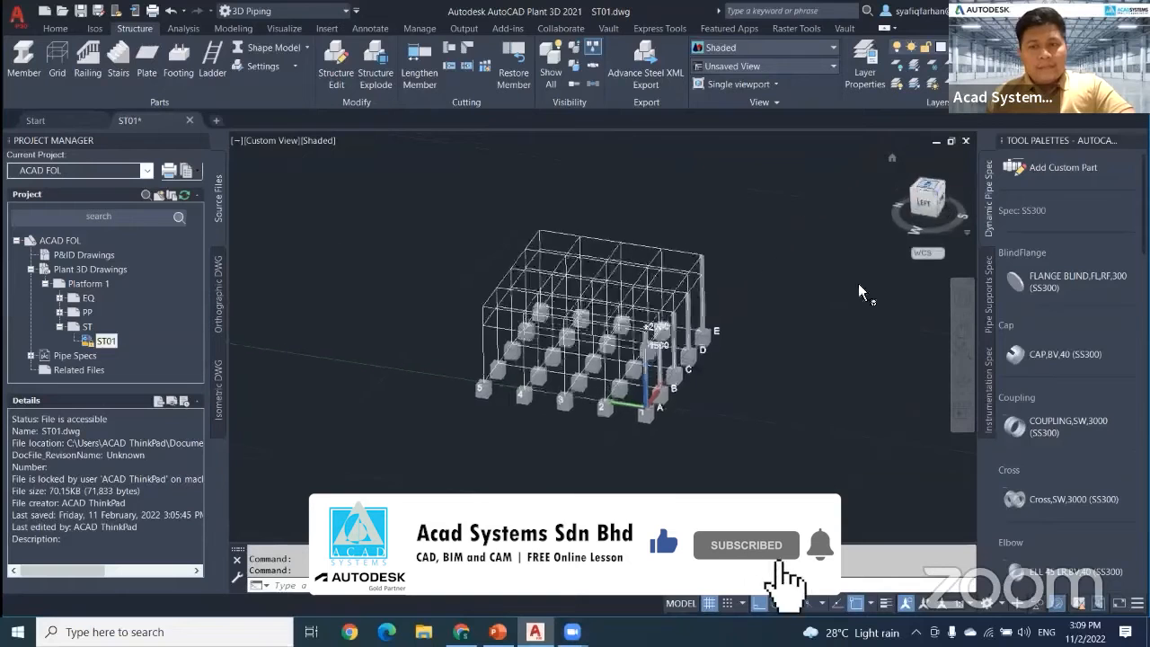
pyautogui.scroll(2, 705, 231)
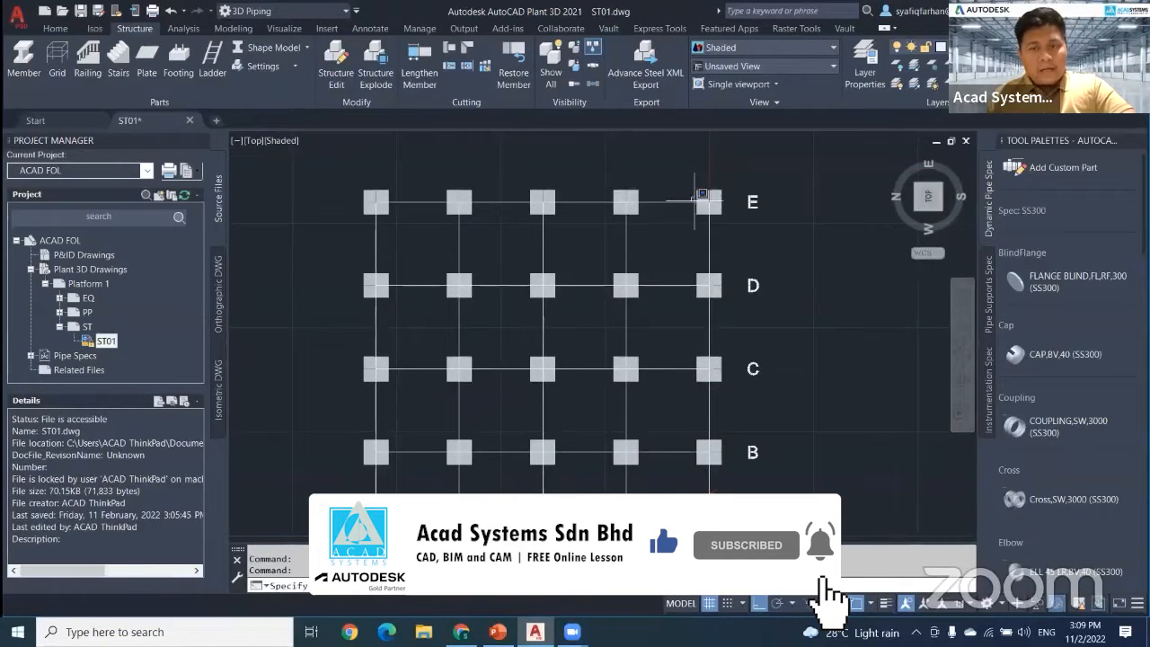
pyautogui.click(690, 178)
pyautogui.moveTo(722, 313); pyautogui.dragTo(708, 225, button='middle')
pyautogui.moveTo(707, 302); pyautogui.dragTo(705, 251, button='middle')
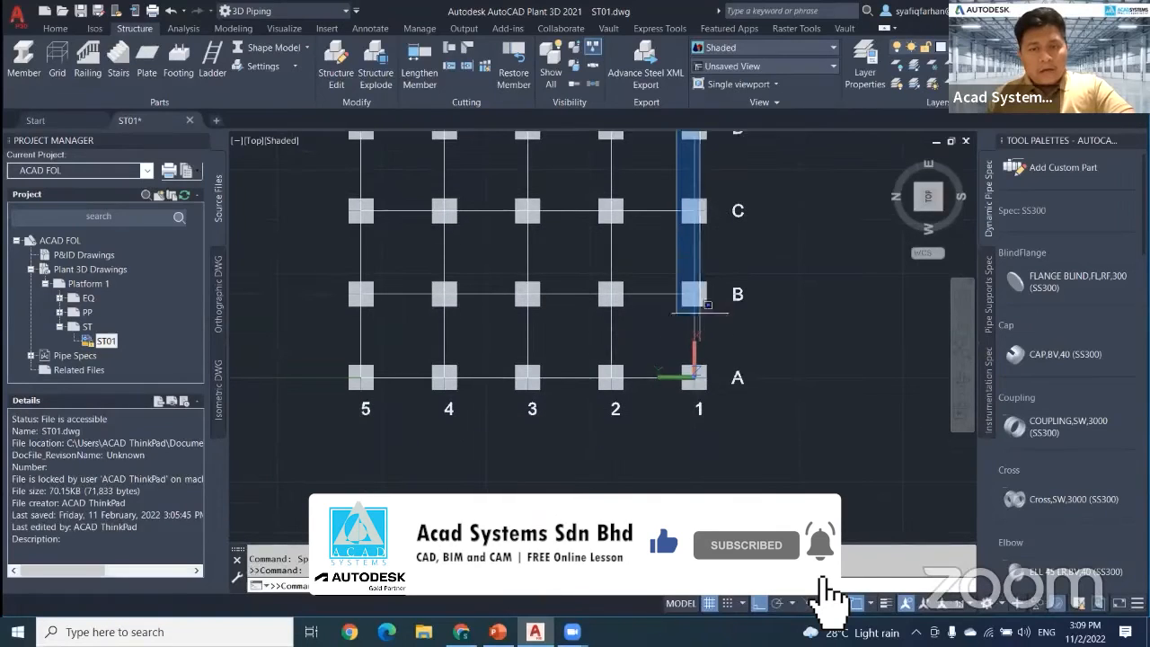
pyautogui.click(701, 412)
pyautogui.moveTo(701, 411); pyautogui.dragTo(836, 378, button='middle')
pyautogui.write('co')
pyautogui.press('Return')
pyautogui.click(825, 406)
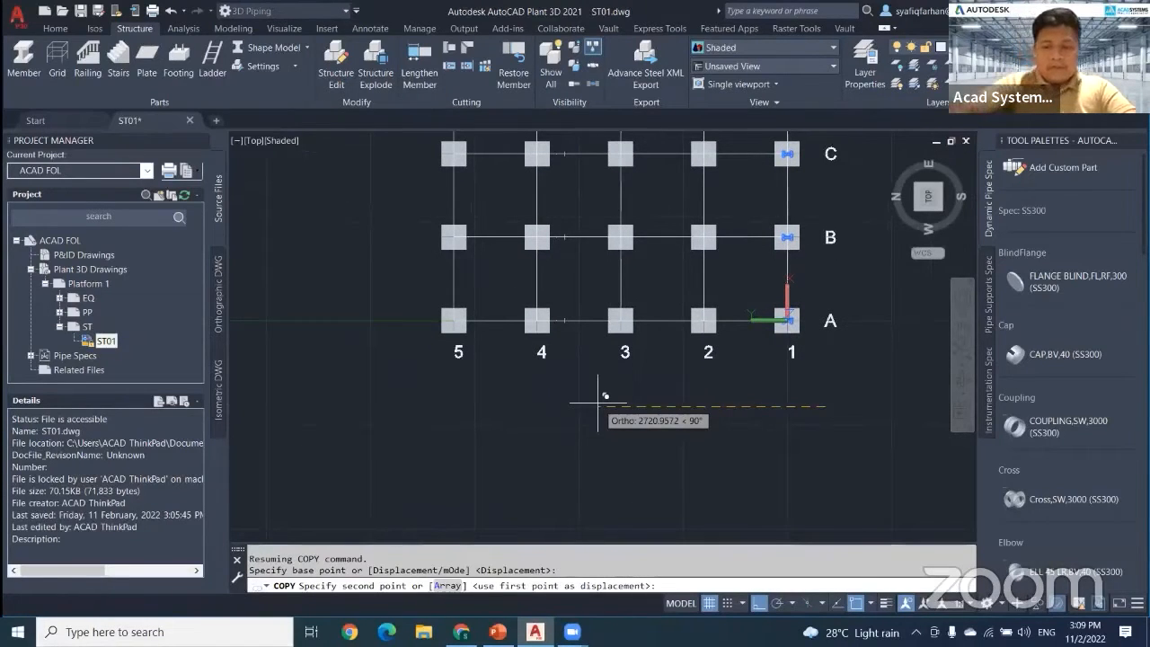
pyautogui.write('4000')
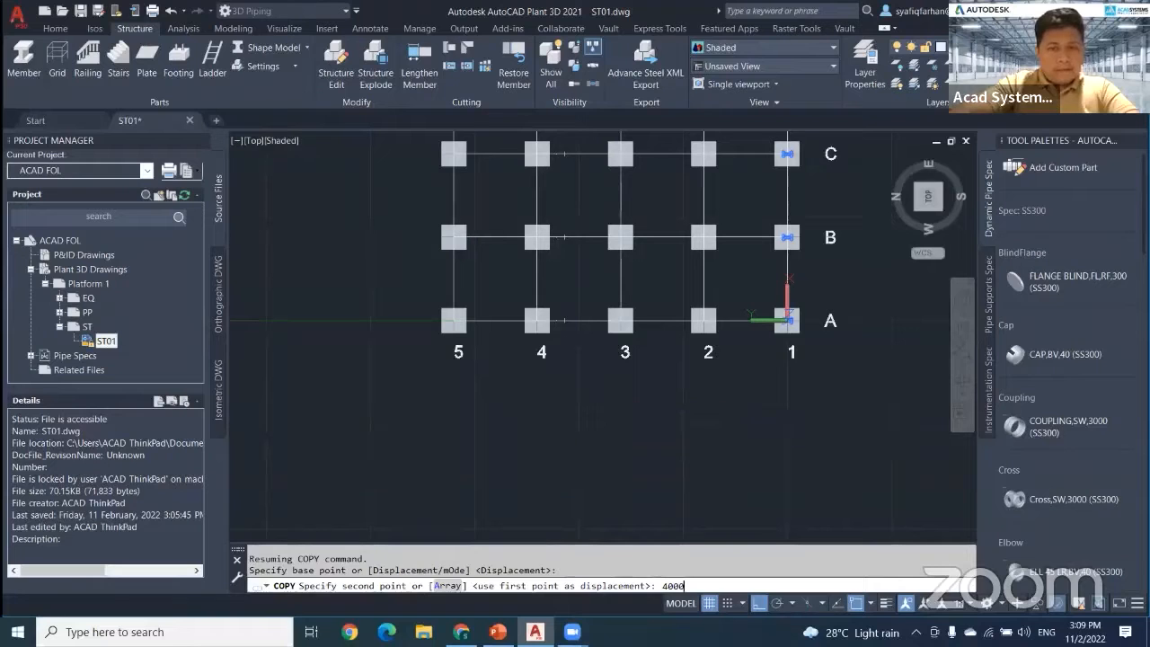
pyautogui.press('Return')
pyautogui.press('Escape')
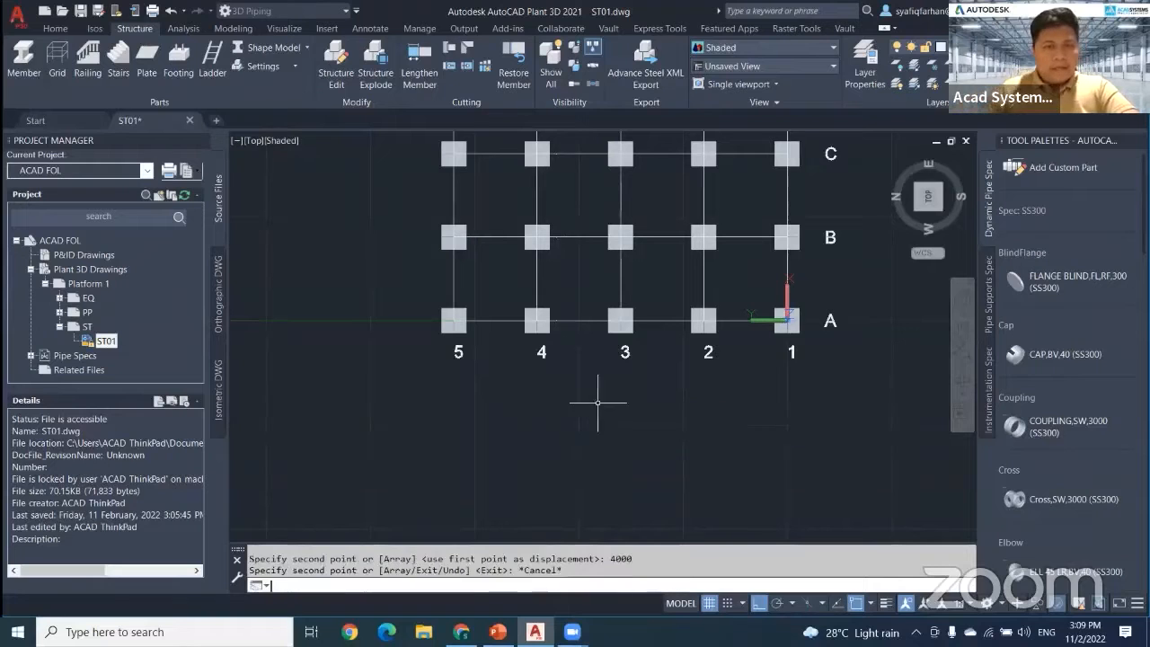
# Step: Return to the isometric home view and set the visual style to 2D Wireframe
pyautogui.click(893, 160)
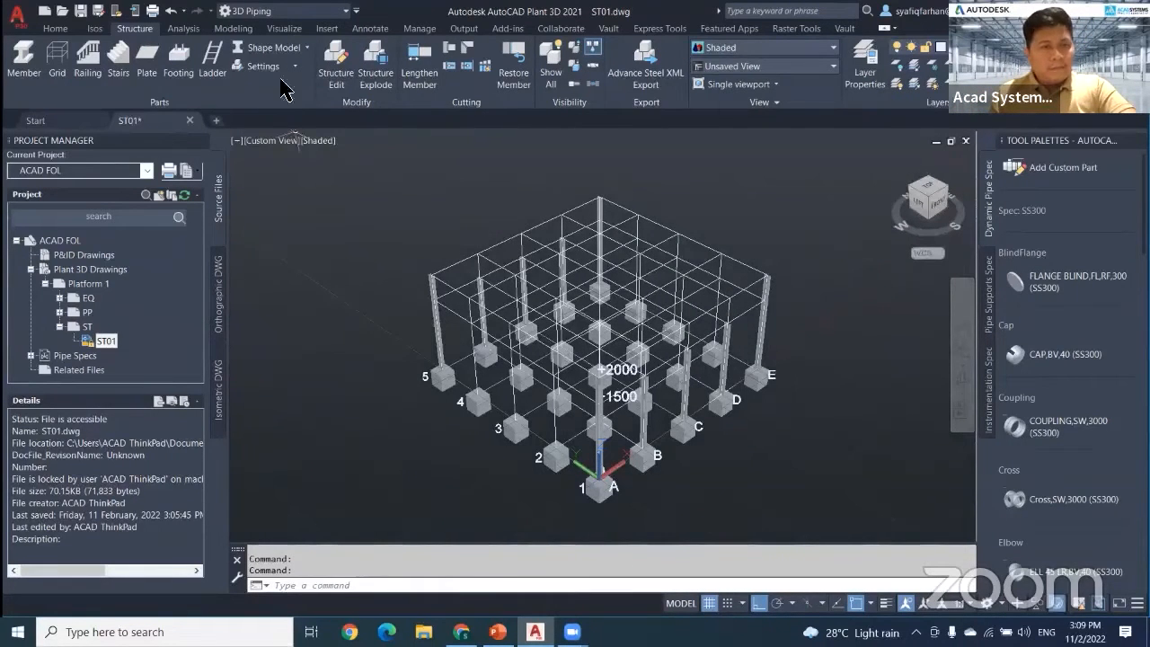
pyautogui.click(318, 144)
pyautogui.click(341, 171)
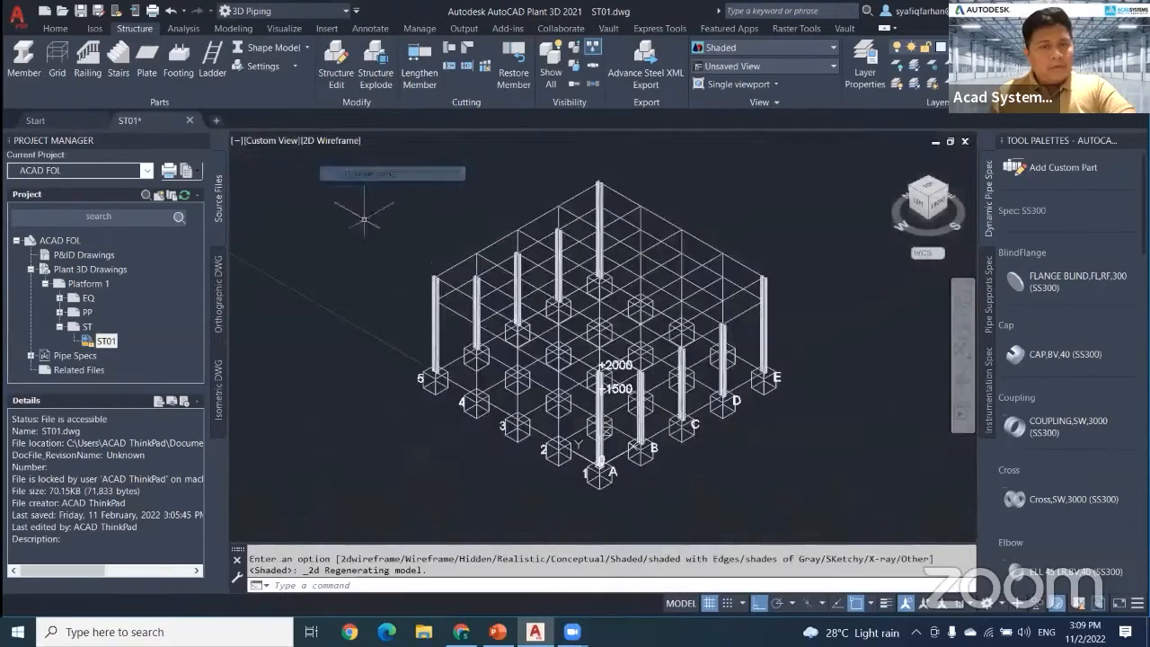
pyautogui.moveTo(706, 274); pyautogui.dragTo(684, 248, button='middle')
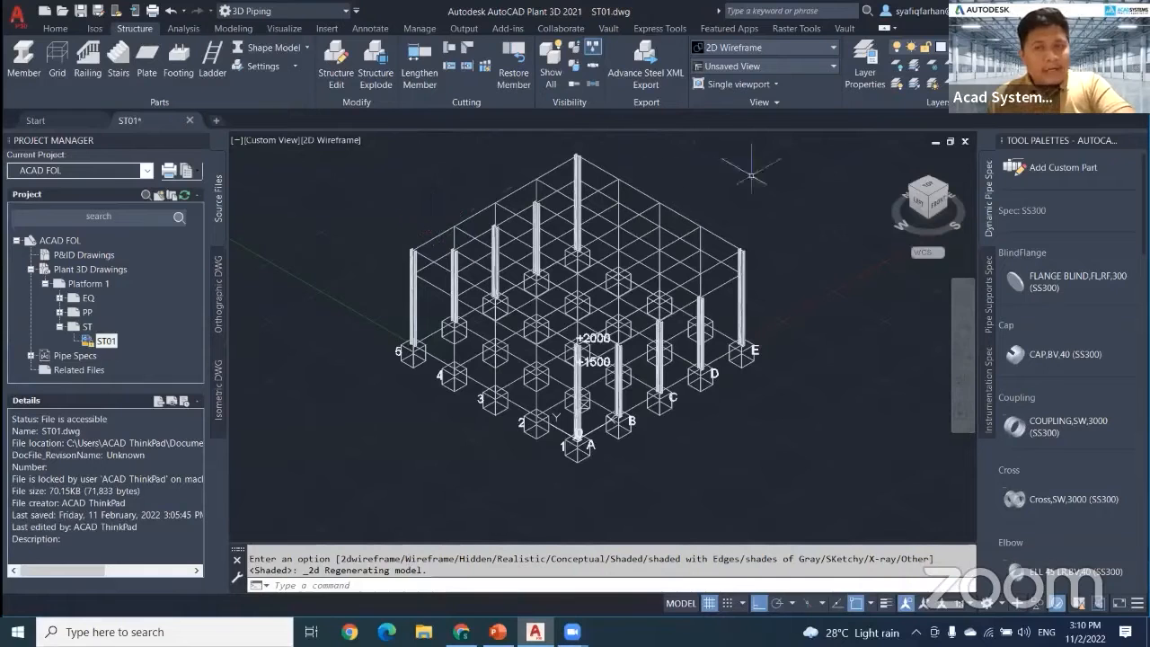
# Step: Create three new layers named Grid, Footing and Member in the layer properties
pyautogui.click(863, 72)
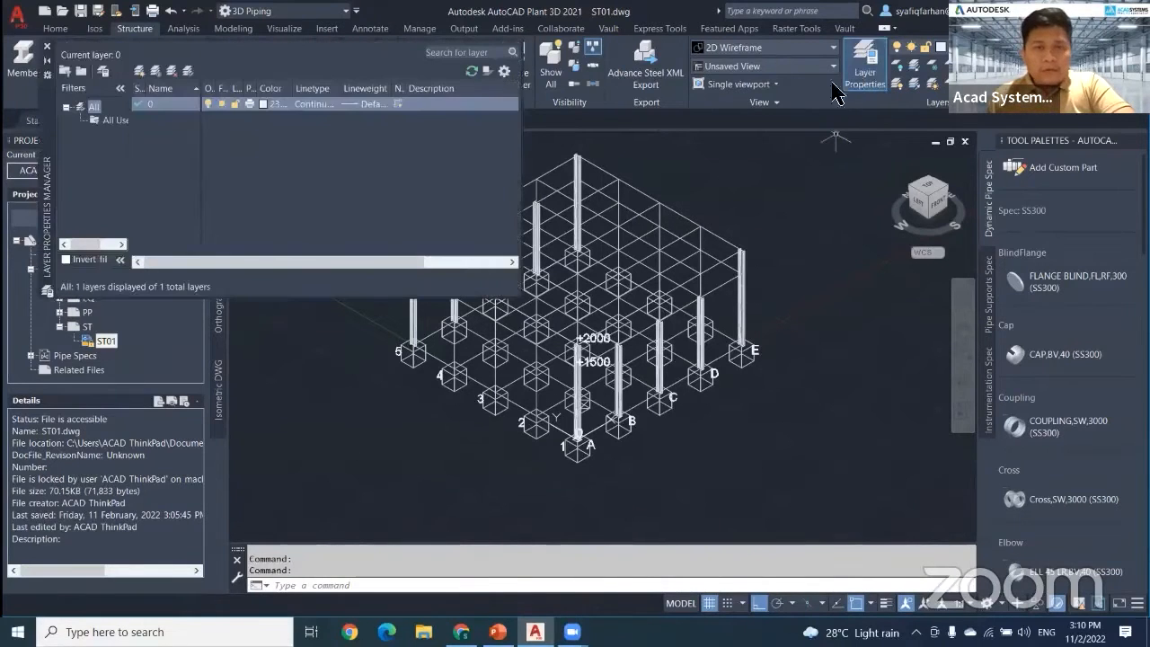
pyautogui.moveTo(56, 149); pyautogui.dragTo(617, 233)
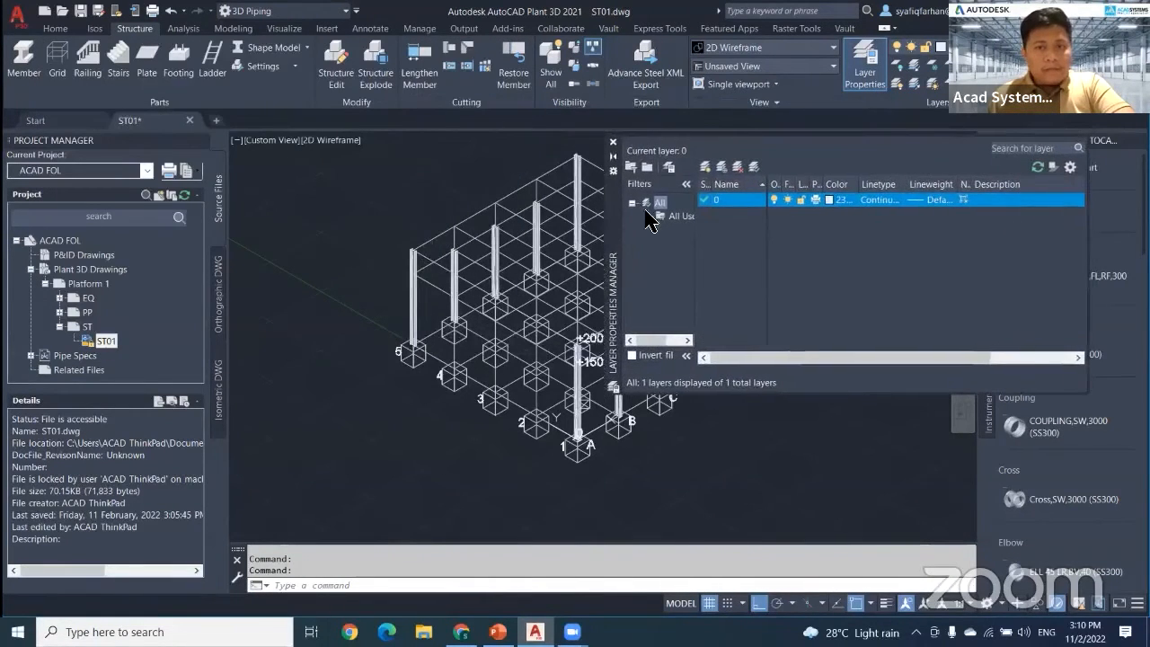
pyautogui.click(705, 168)
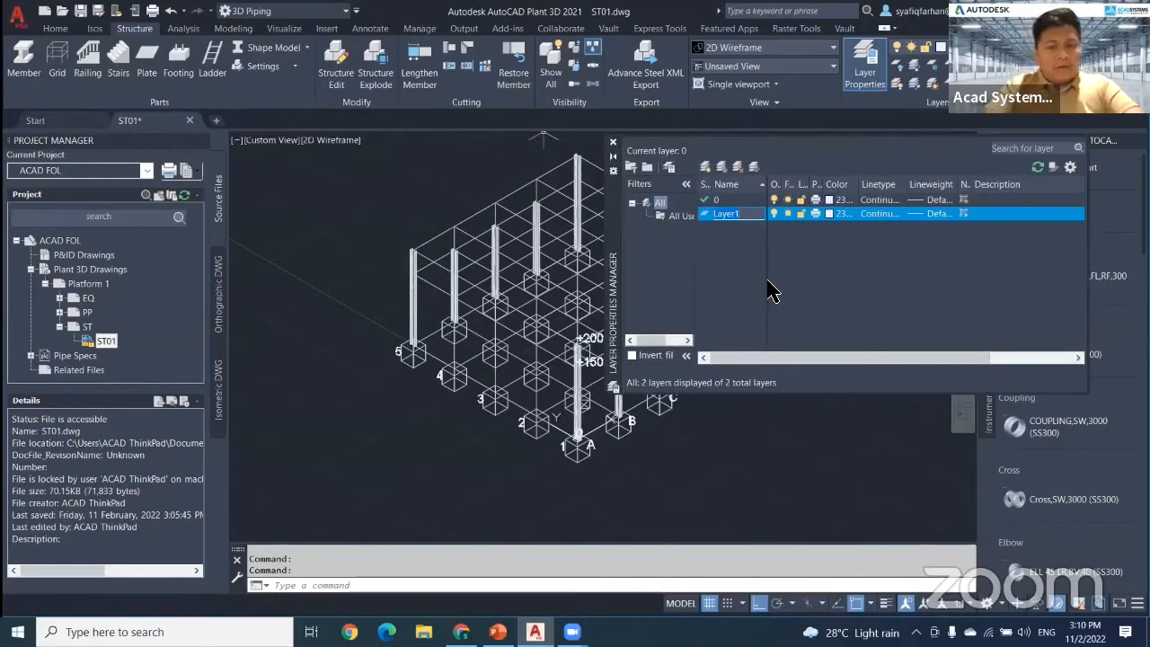
pyautogui.write('Gard')
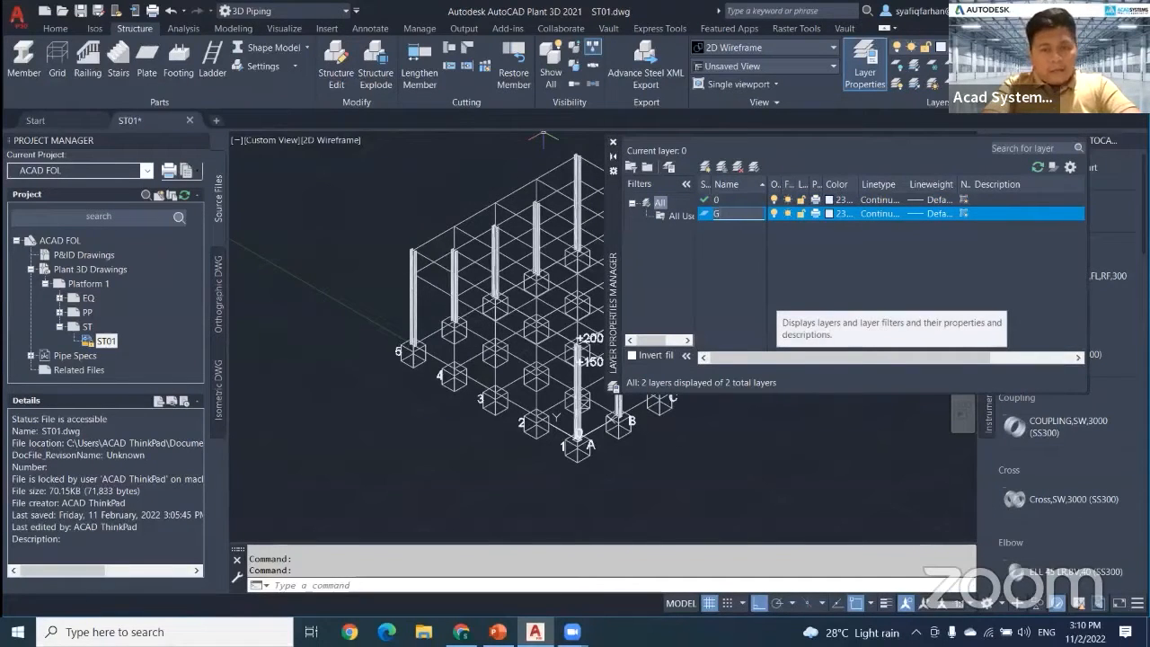
pyautogui.press('Return')
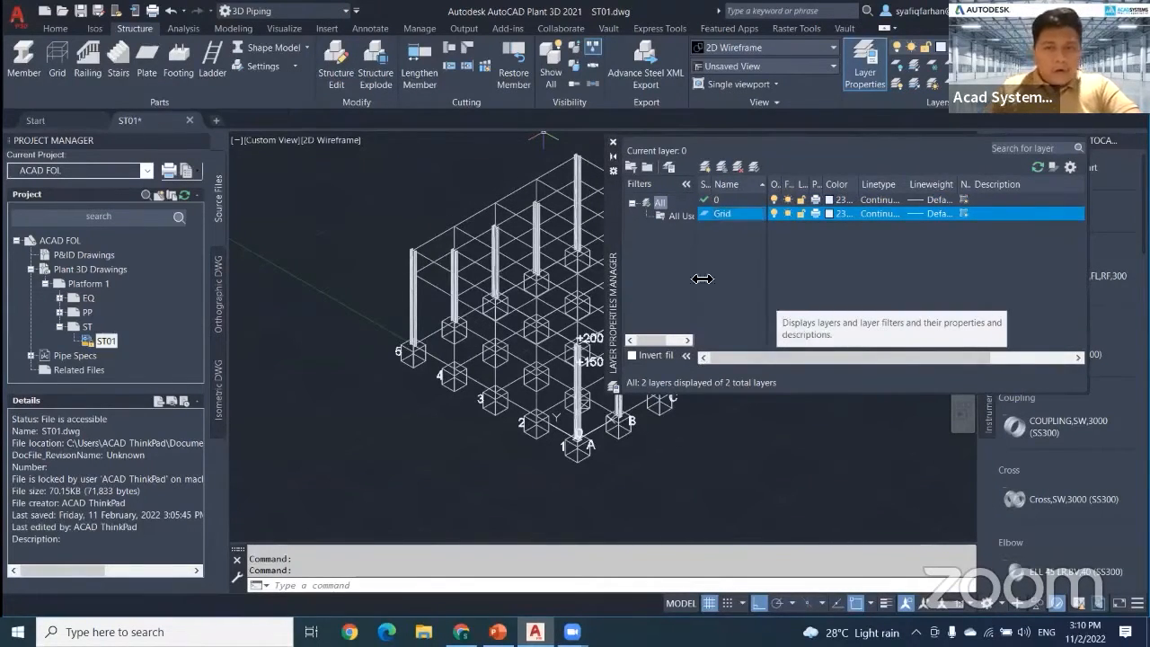
pyautogui.click(705, 168)
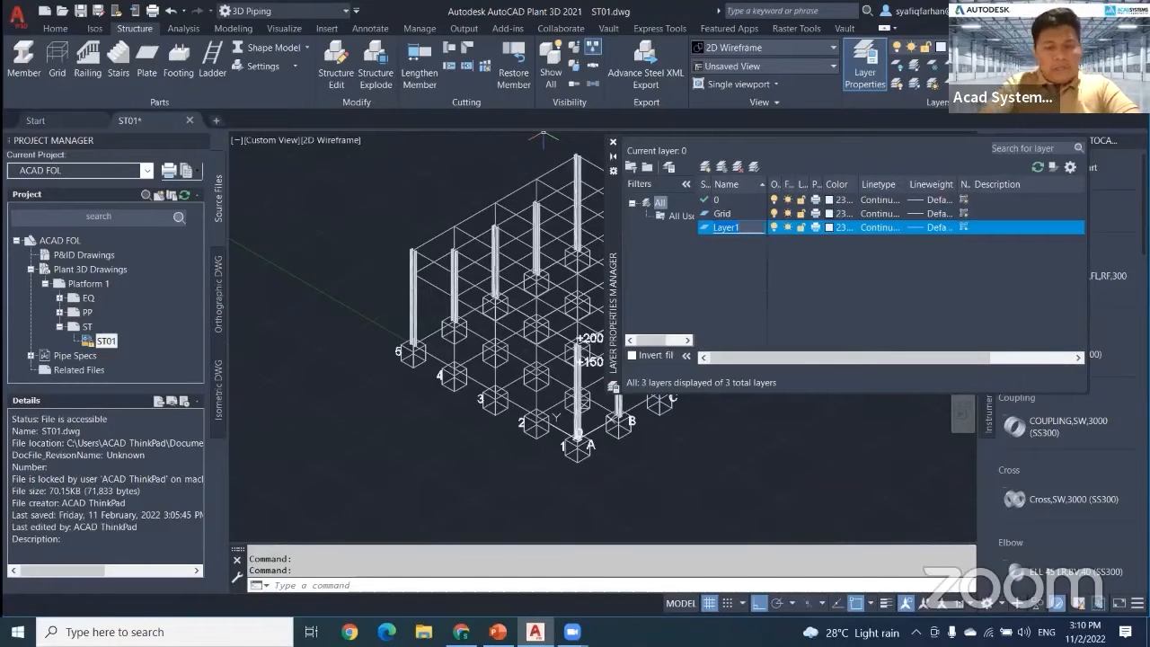
pyautogui.write('Footing')
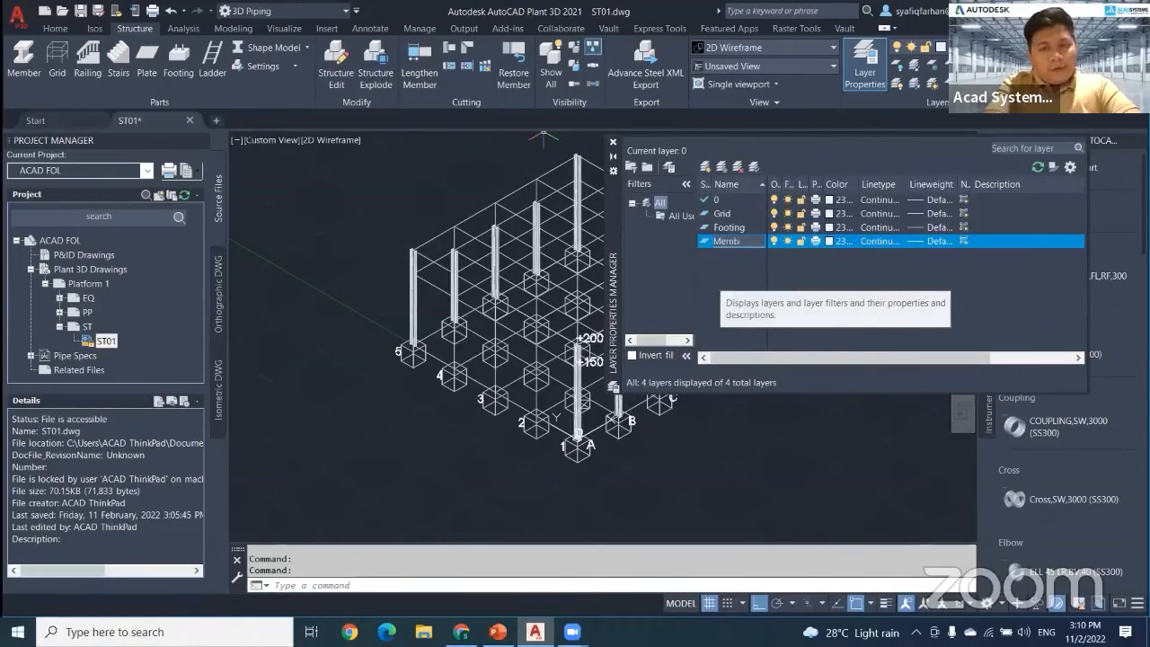
pyautogui.press('Return')
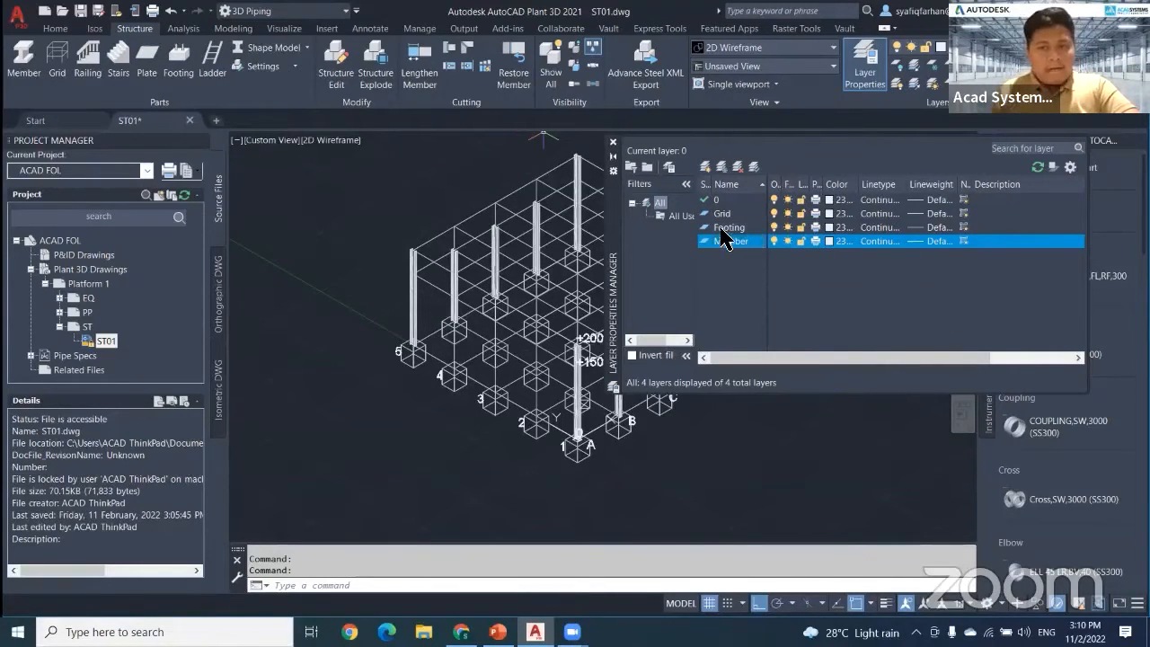
# Step: Set the Grid layer's colour to a blue true colour
pyautogui.click(829, 214)
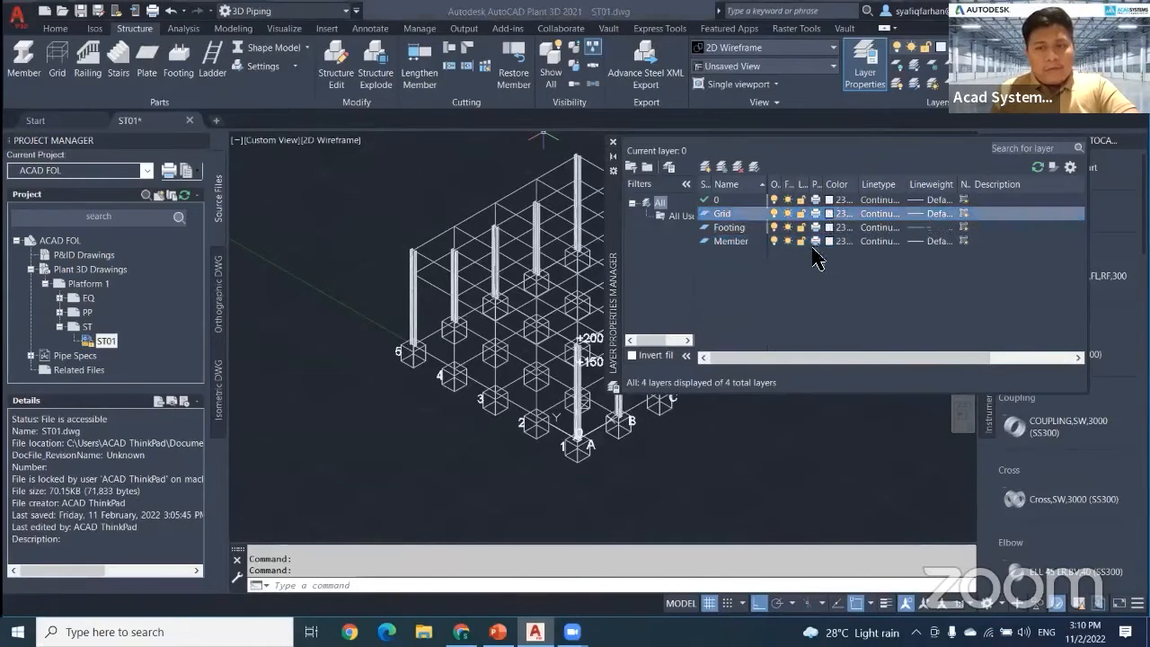
pyautogui.click(536, 314)
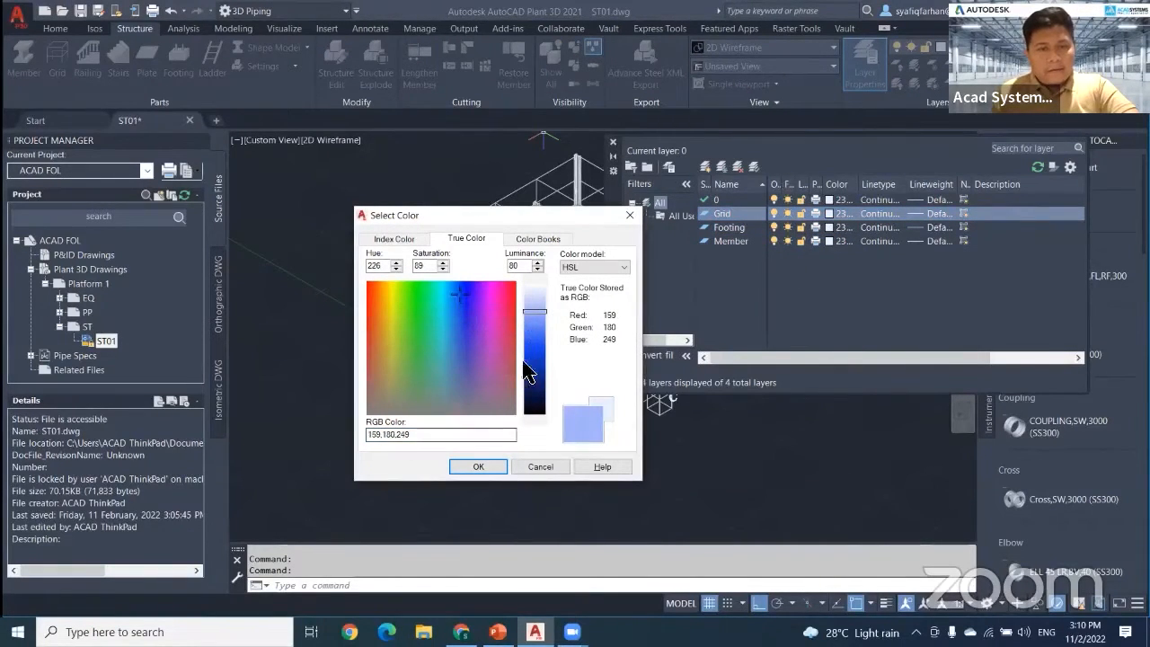
pyautogui.click(478, 466)
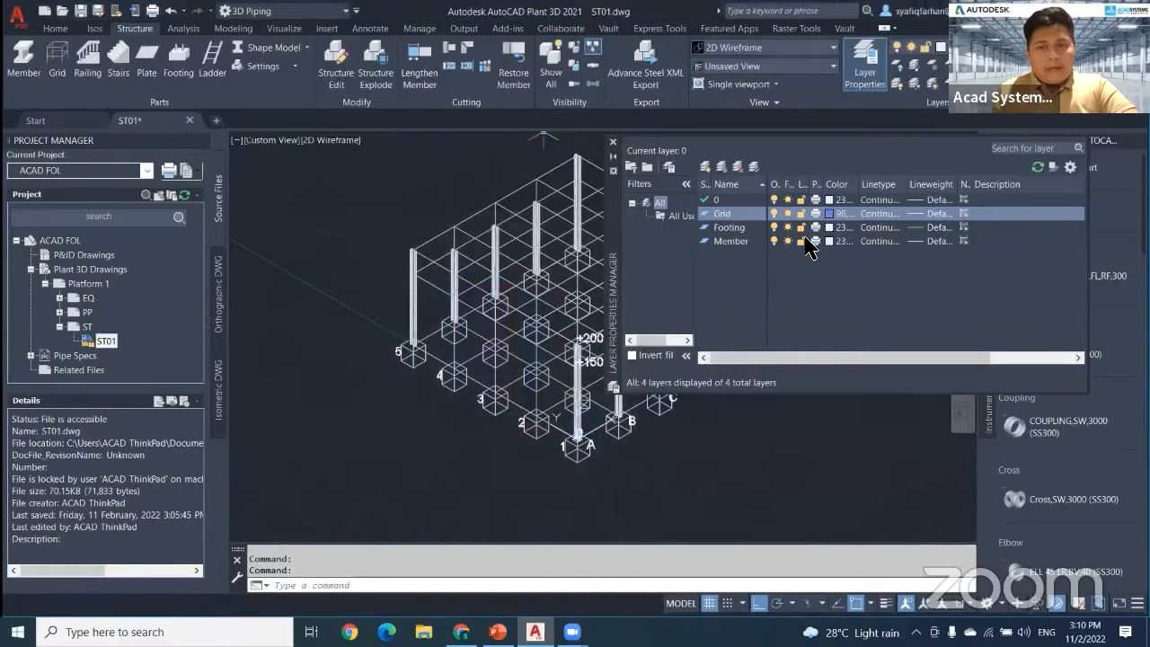
# Step: Set the Footing layer's colour to a pinkish-red true colour
pyautogui.click(809, 228)
pyautogui.click(830, 228)
pyautogui.click(508, 313)
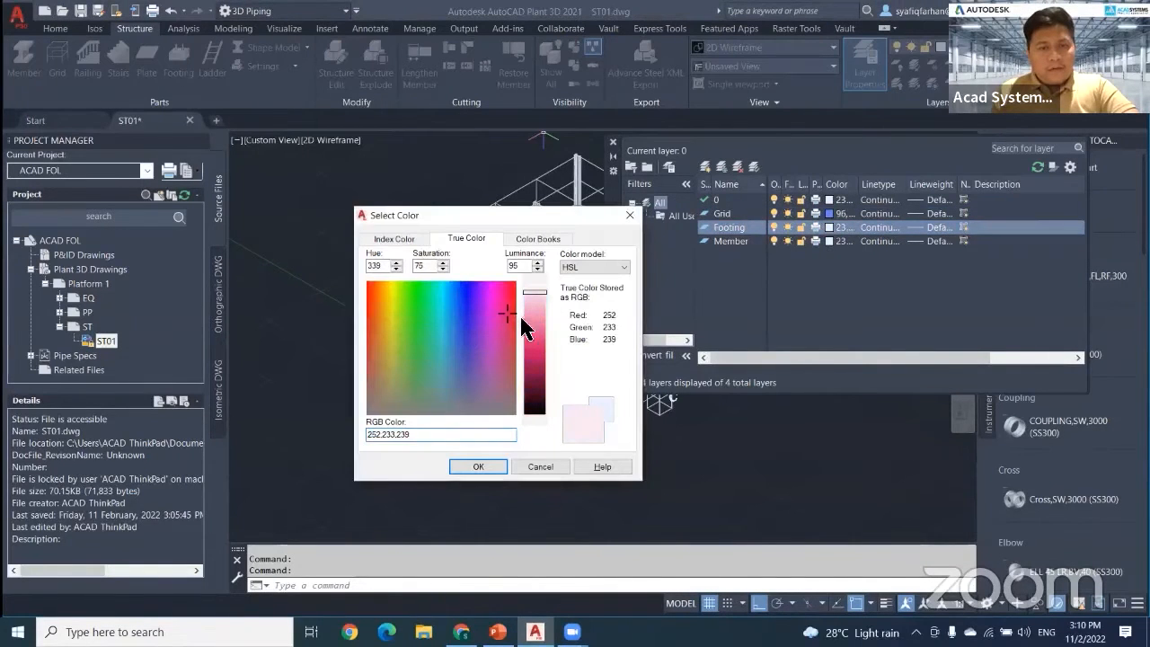
pyautogui.click(536, 364)
pyautogui.click(478, 466)
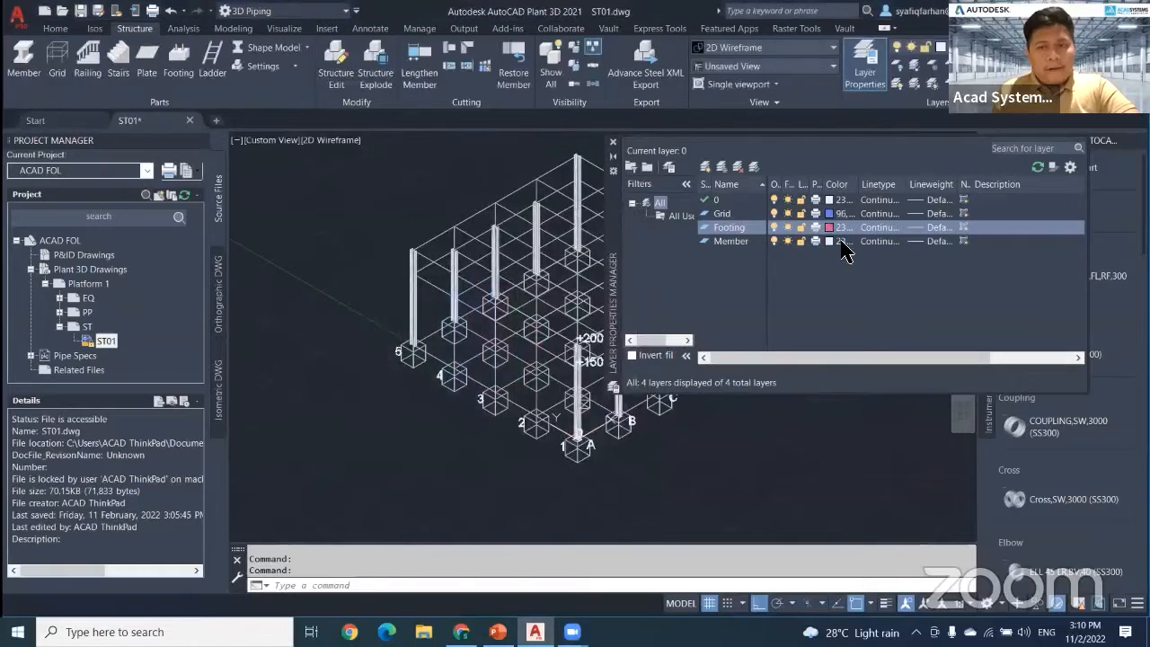
# Step: Set the Member layer's colour to yellow-green RGB 211,229,123 and close the layer properties
pyautogui.click(828, 241)
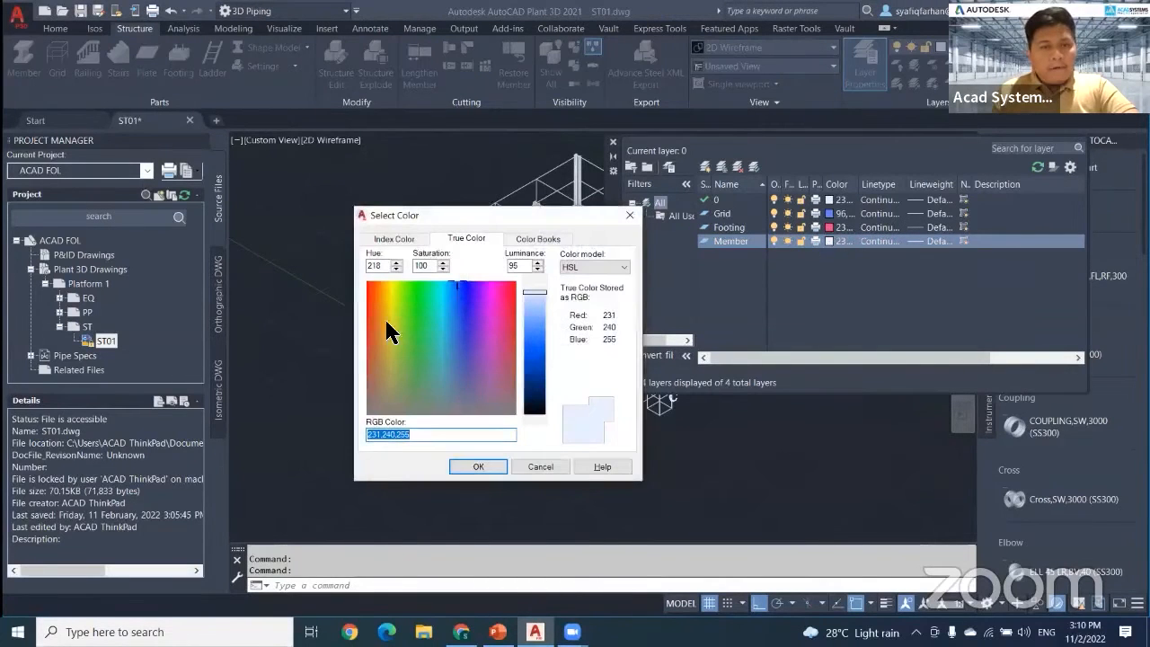
pyautogui.click(394, 323)
pyautogui.click(530, 325)
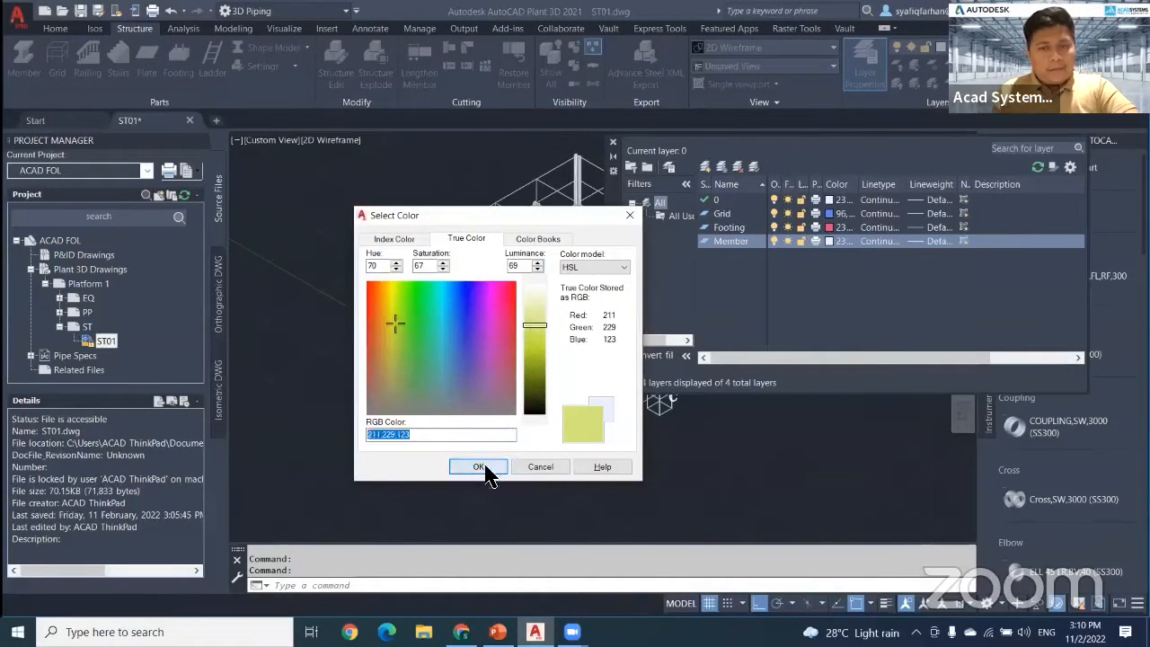
pyautogui.click(479, 466)
pyautogui.click(613, 144)
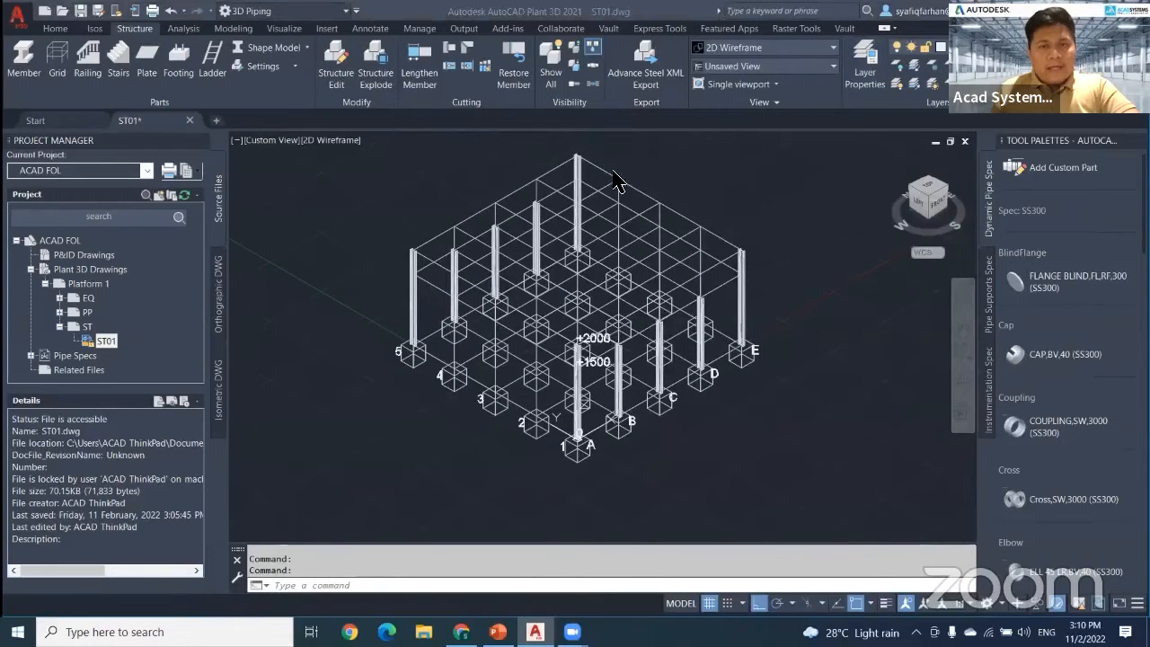
# Step: Select the whole structural grid and assign it to the Grid layer
pyautogui.hotkey('ctrl', 'a')
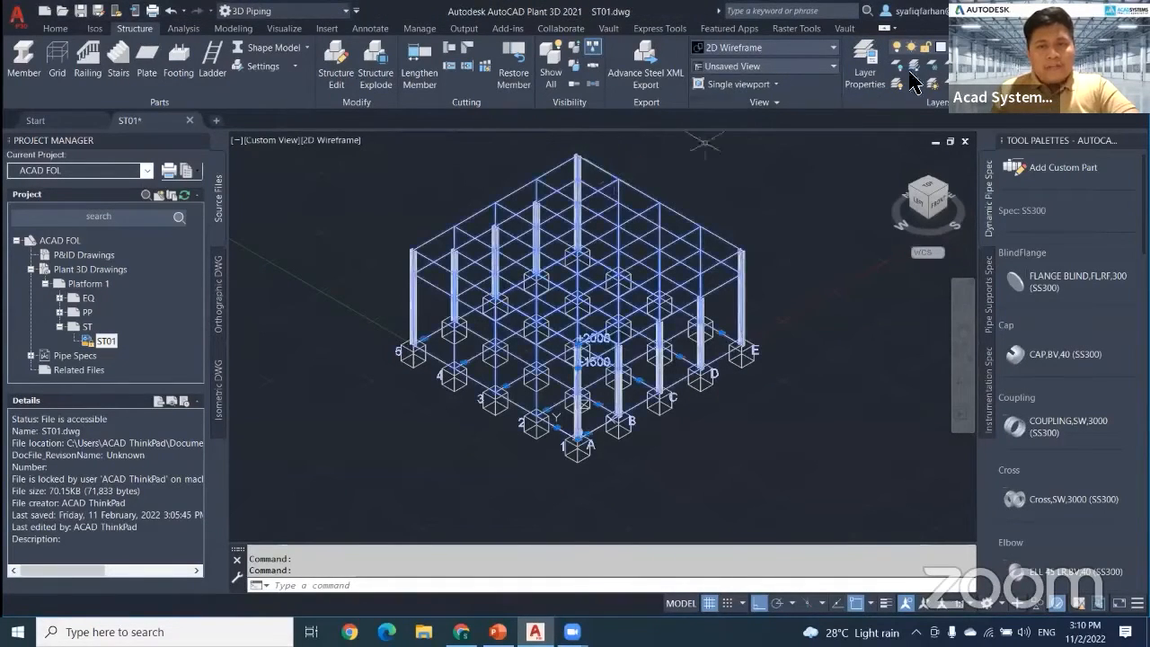
pyautogui.click(975, 47)
pyautogui.click(975, 121)
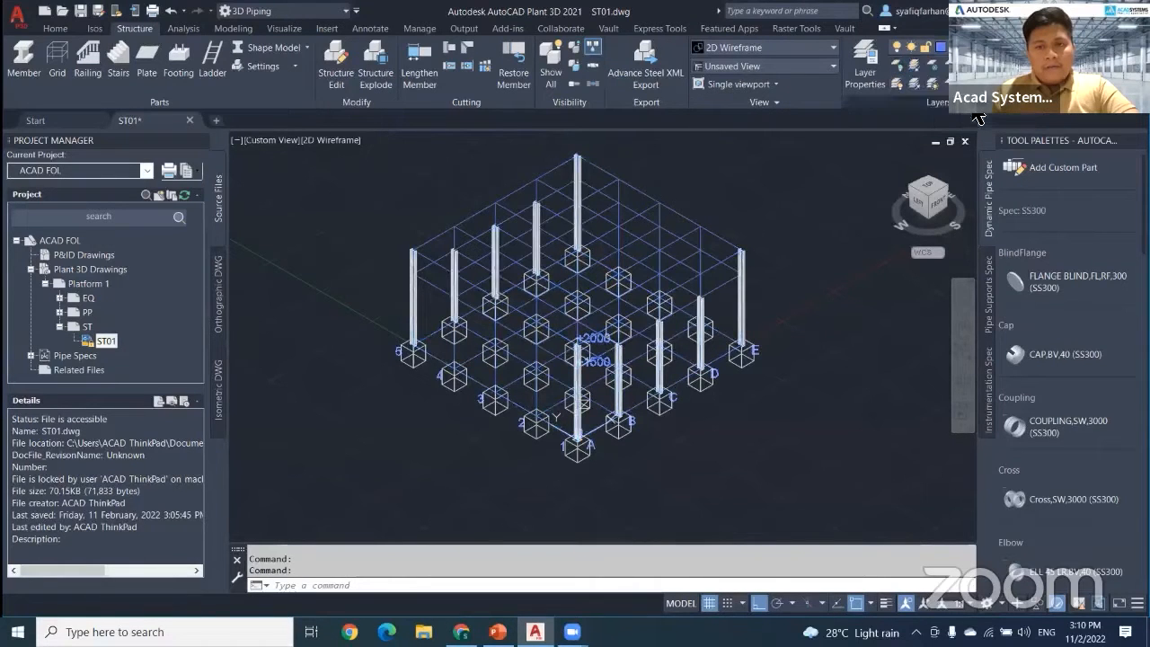
# Step: Select all the footings from the Left view and assign them to the Footing layer
pyautogui.click(919, 208)
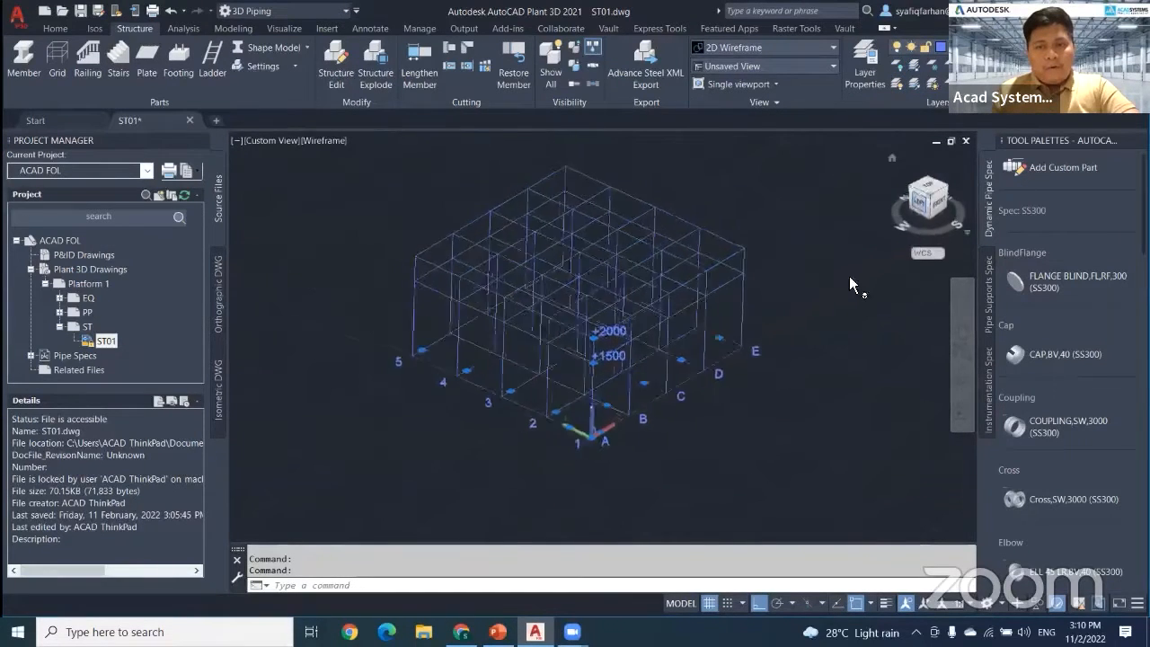
pyautogui.click(765, 405)
pyautogui.press('Escape')
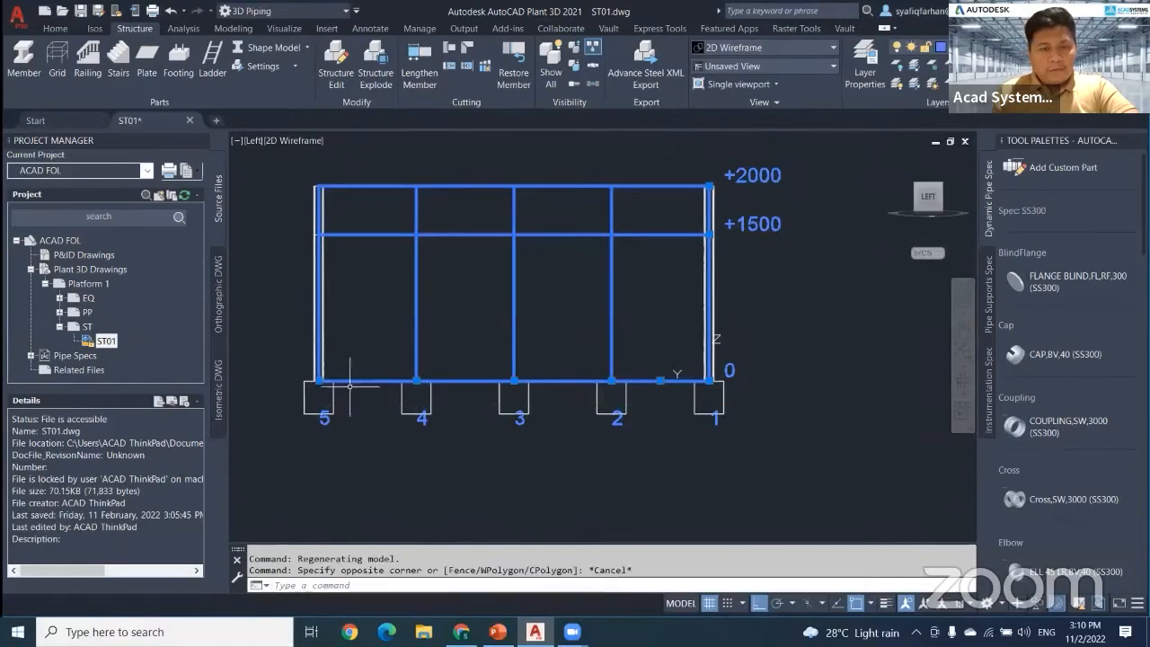
pyautogui.press('Escape')
pyautogui.click(750, 398)
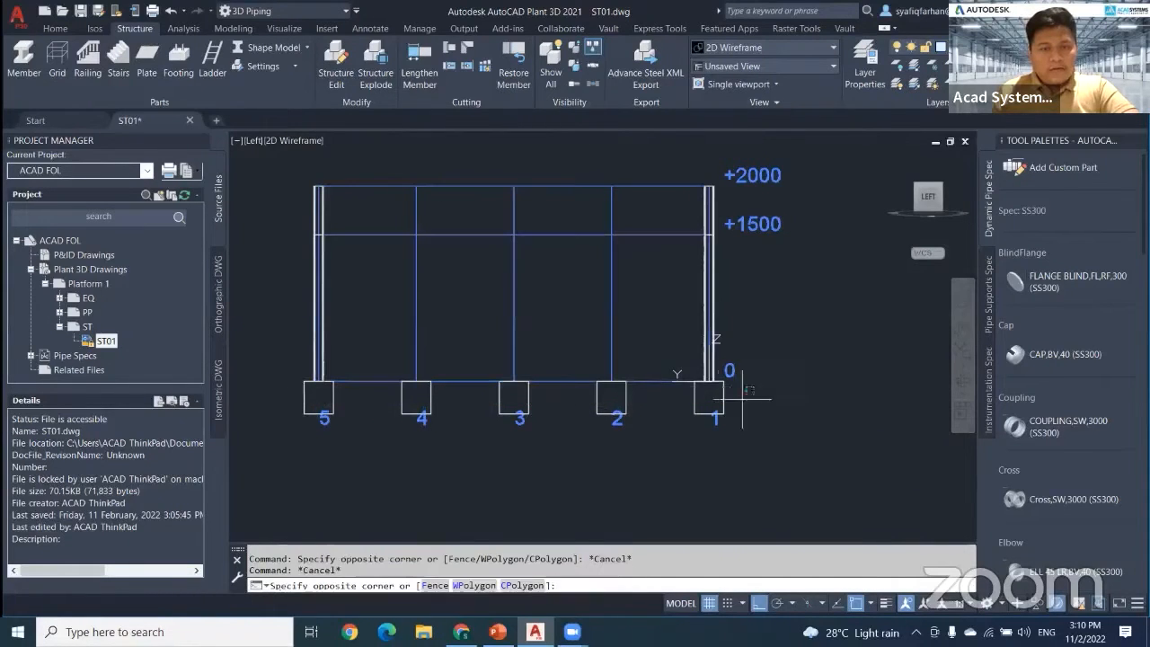
pyautogui.click(286, 390)
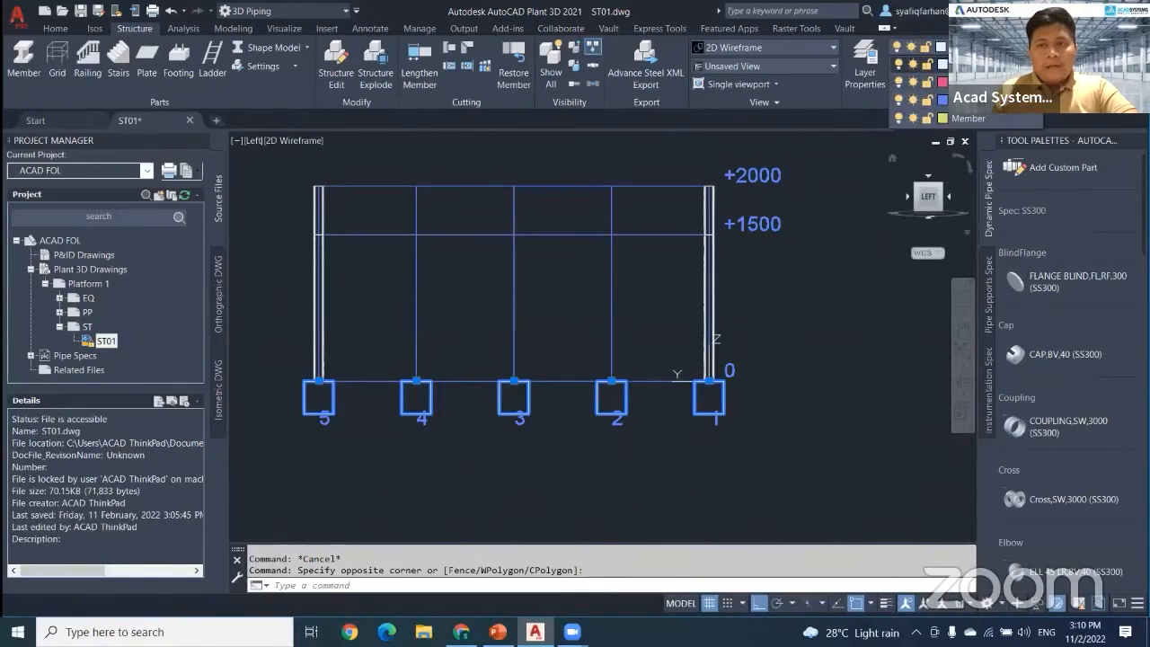
pyautogui.press('Escape')
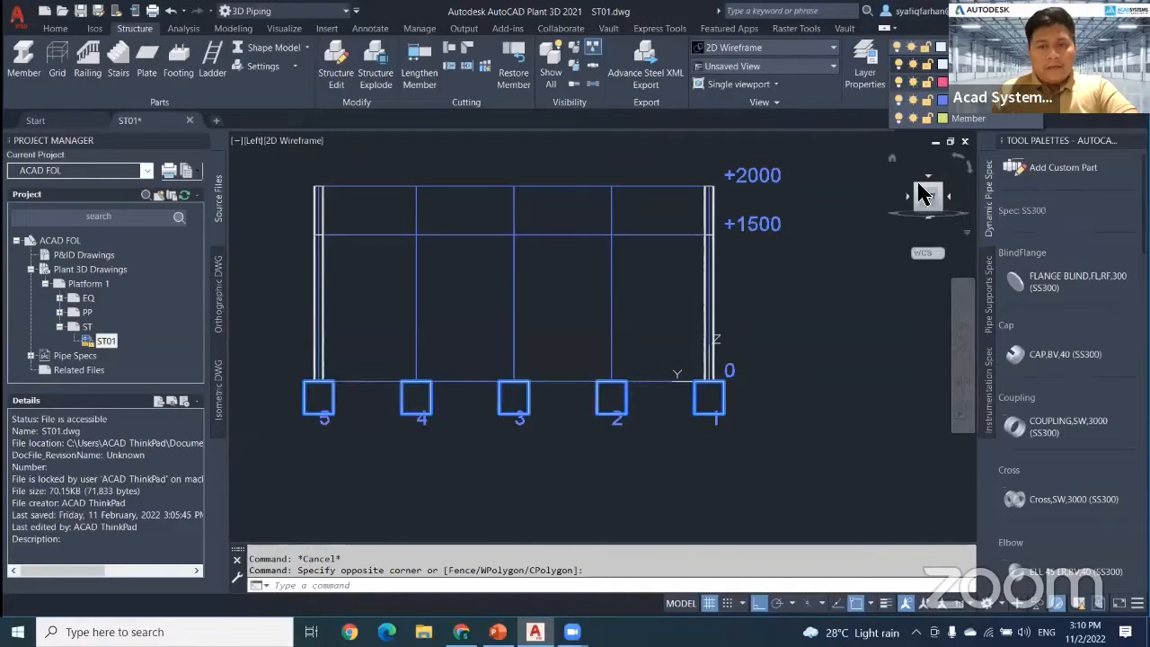
pyautogui.press('Escape')
pyautogui.scroll(-2, 853, 314)
pyautogui.keyDown('shift'); pyautogui.moveTo(852, 314); pyautogui.dragTo(821, 339, button='middle'); pyautogui.keyUp('shift')
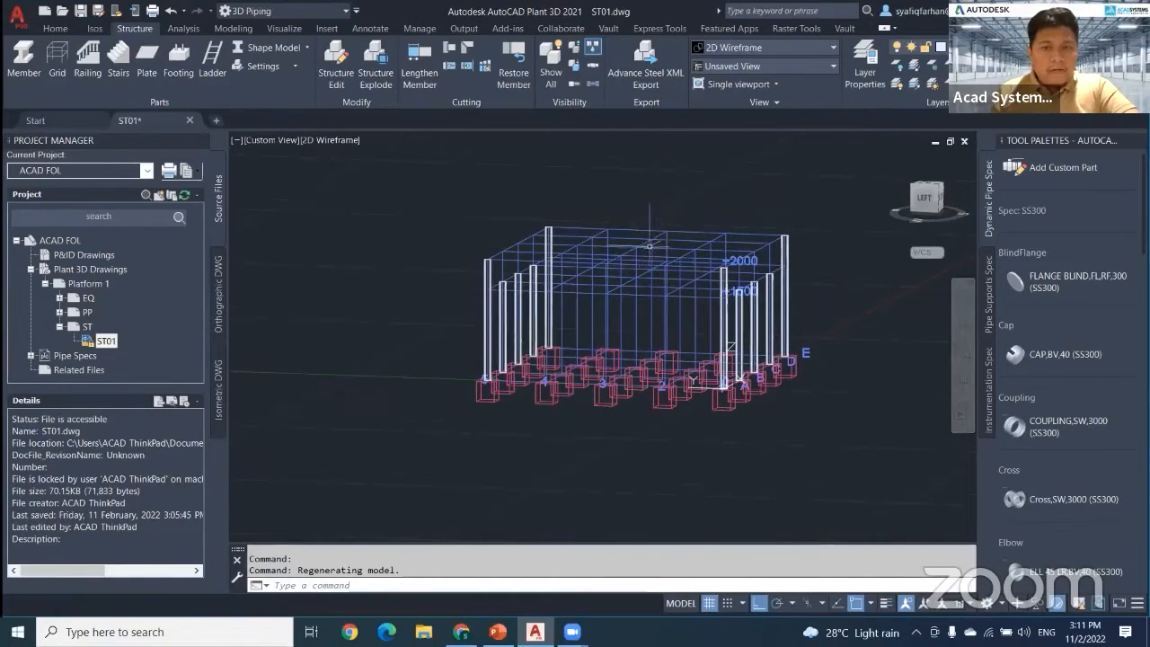
# Step: Turn off the Grid layer and assign all the columns to the Member layer from the Left view
pyautogui.click(917, 83)
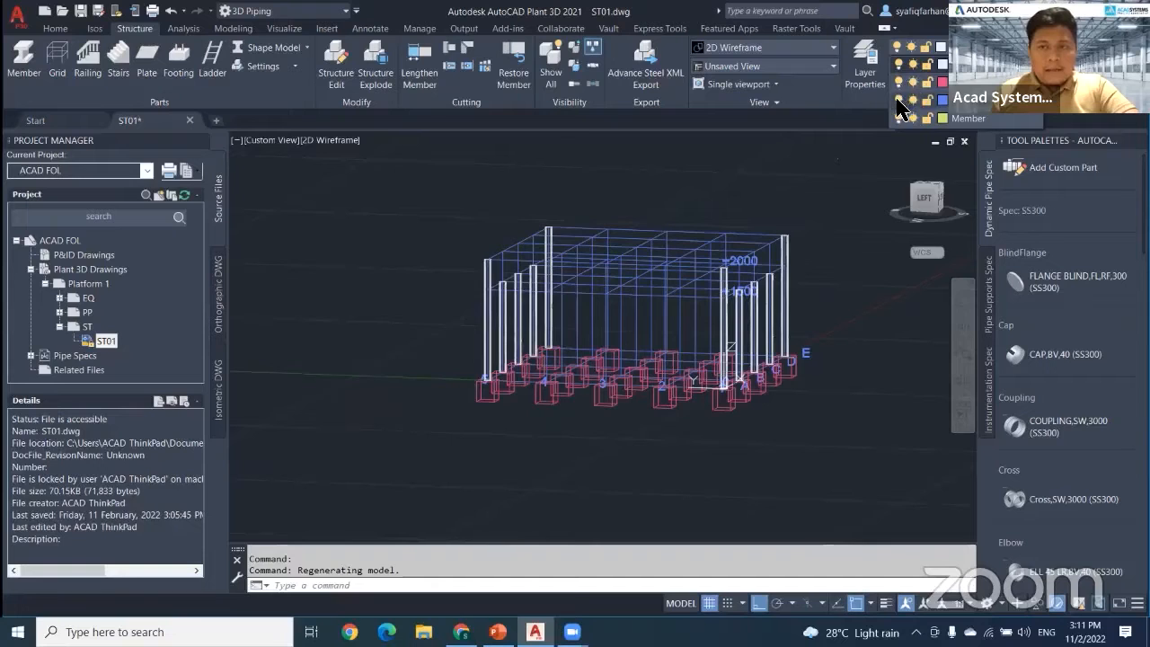
pyautogui.click(899, 117)
pyautogui.click(927, 200)
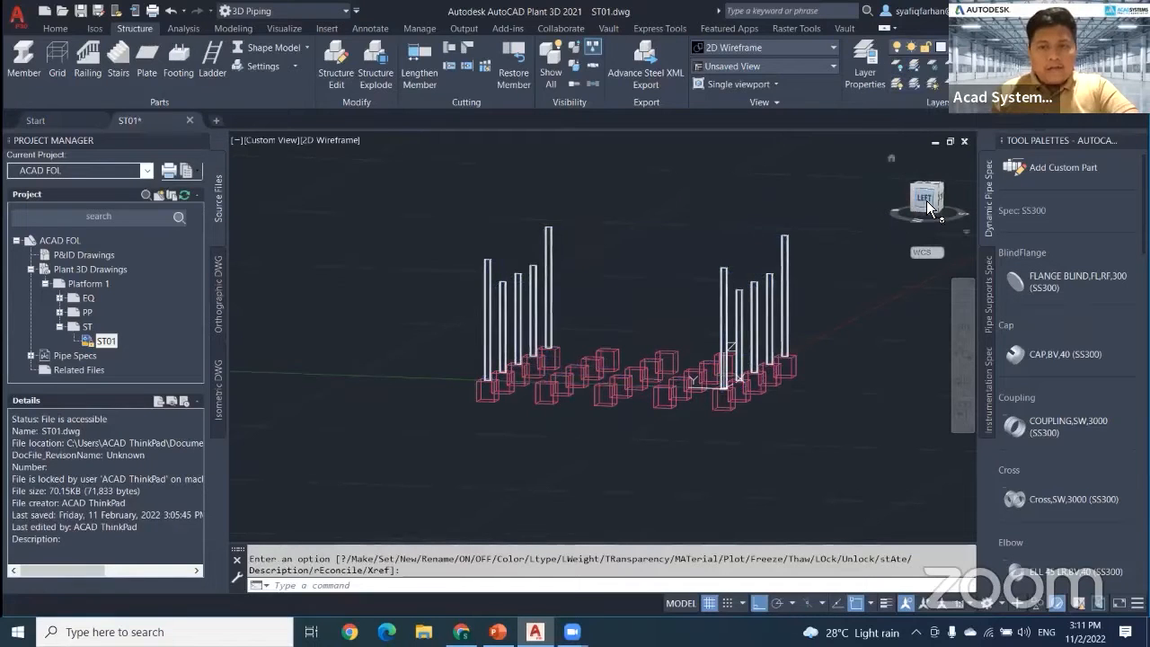
pyautogui.moveTo(926, 200); pyautogui.dragTo(865, 265)
pyautogui.click(783, 329)
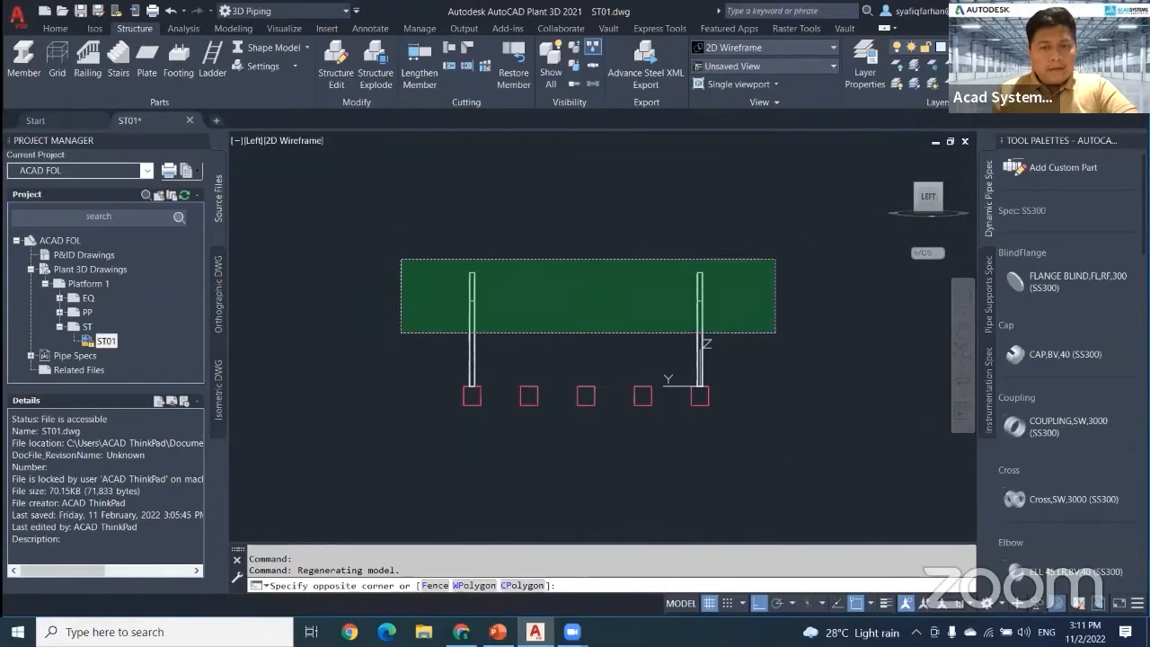
pyautogui.click(403, 262)
pyautogui.click(971, 48)
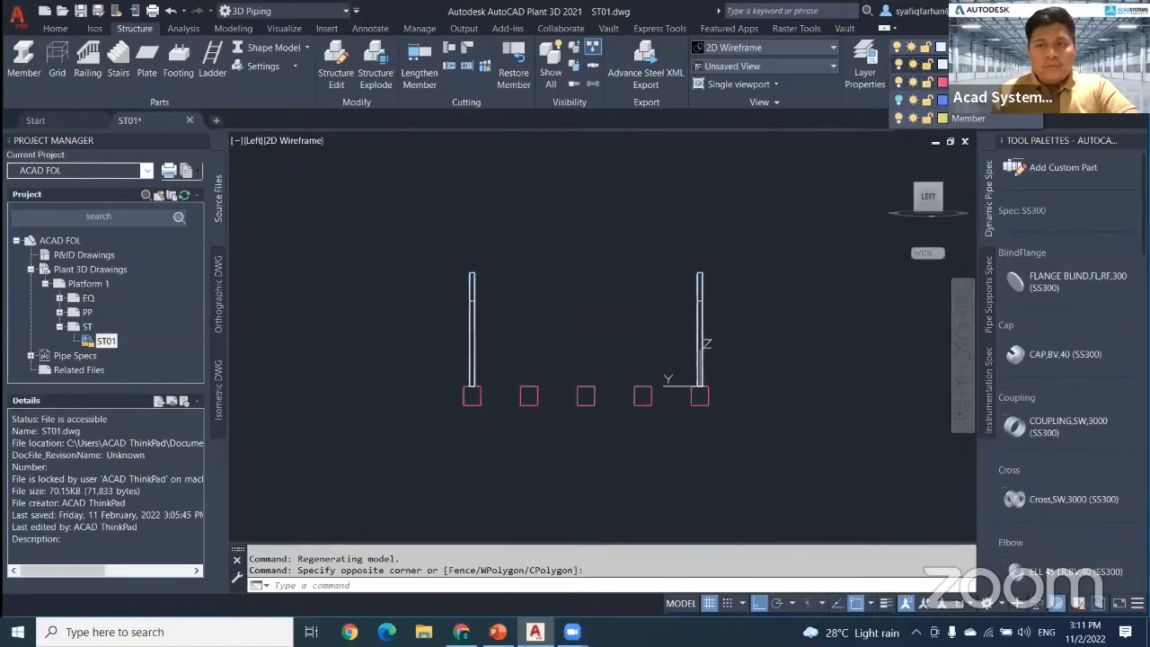
pyautogui.press('Escape')
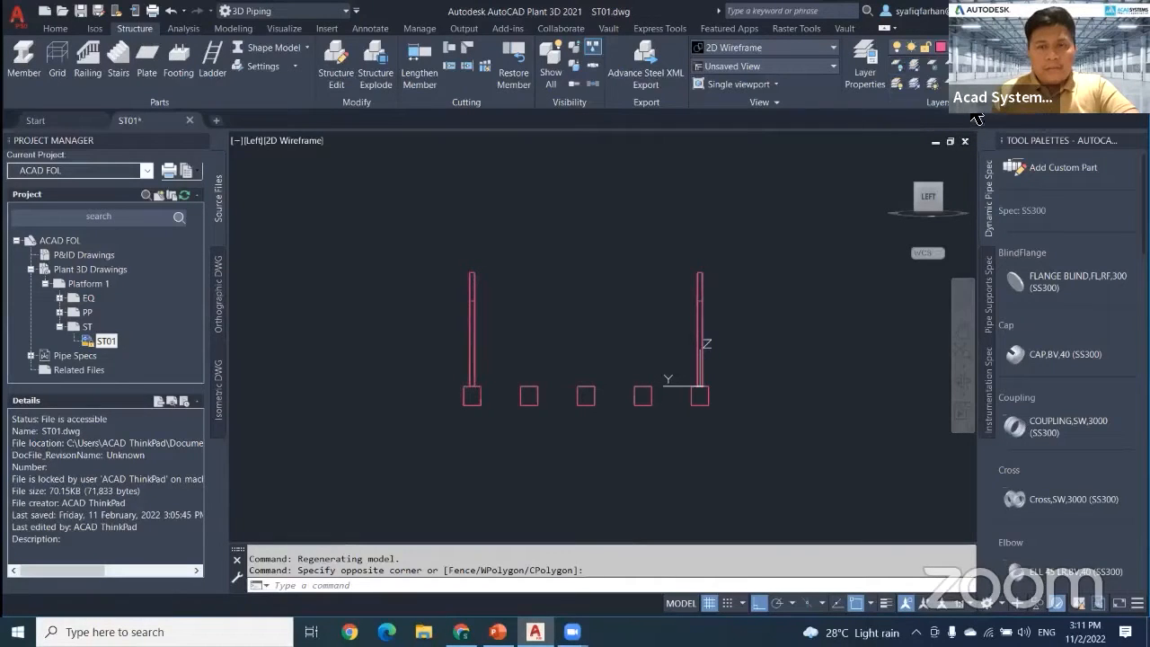
pyautogui.click(971, 47)
pyautogui.click(967, 118)
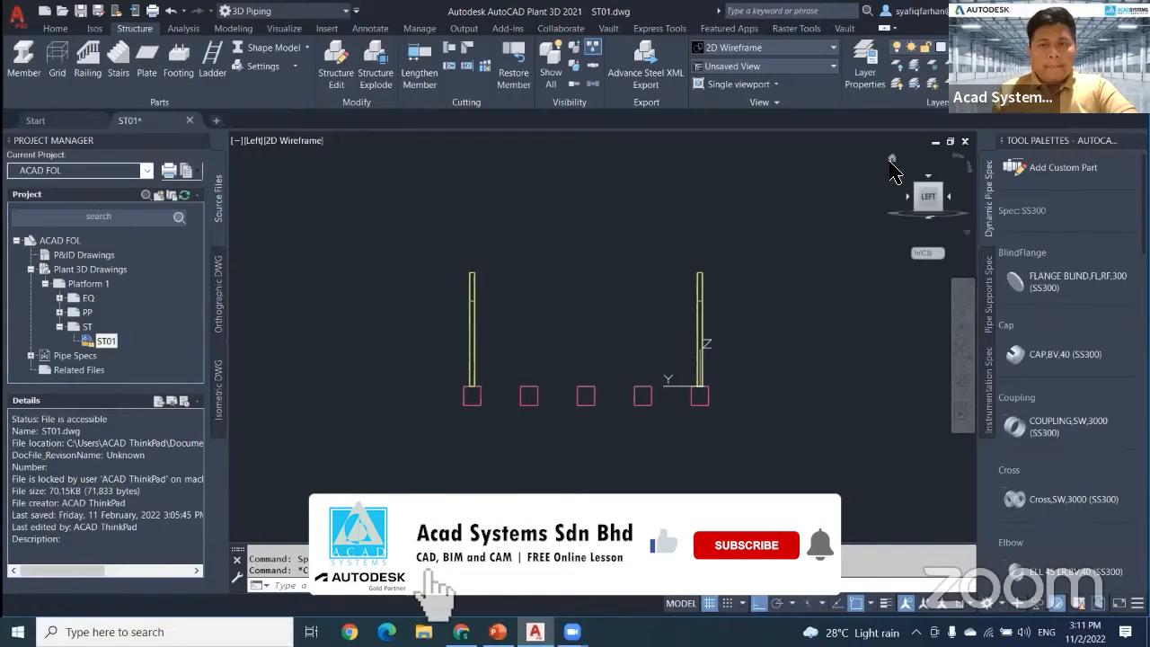
# Step: Return to the isometric home view and turn the Grid layer back on
pyautogui.click(891, 159)
pyautogui.click(969, 47)
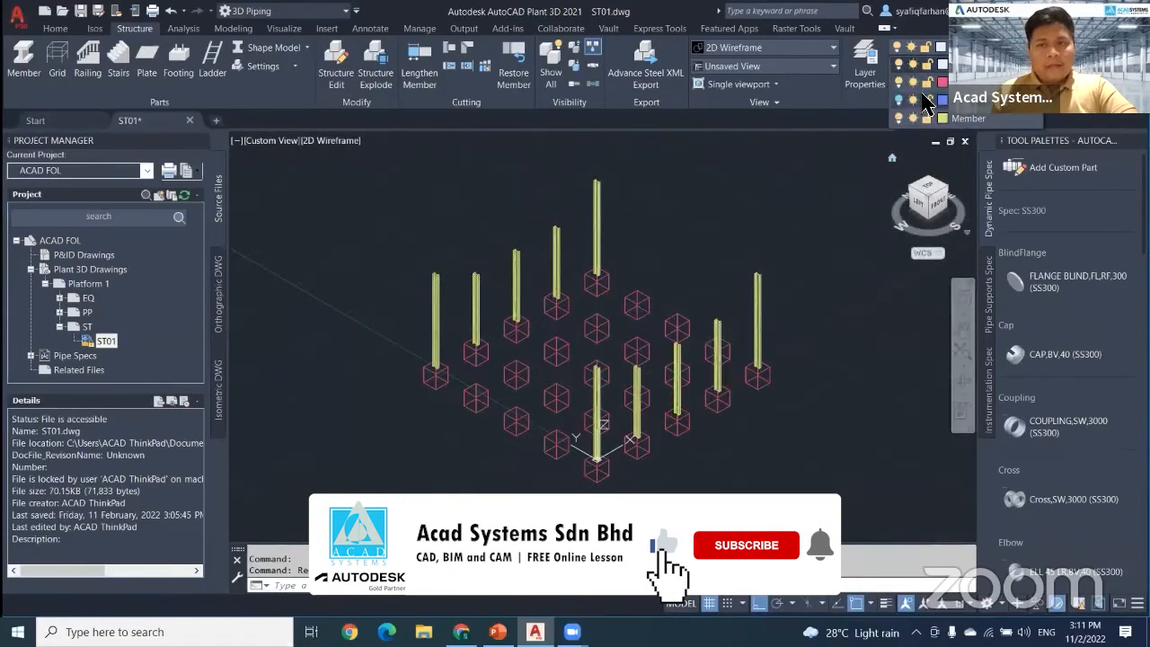
pyautogui.click(897, 101)
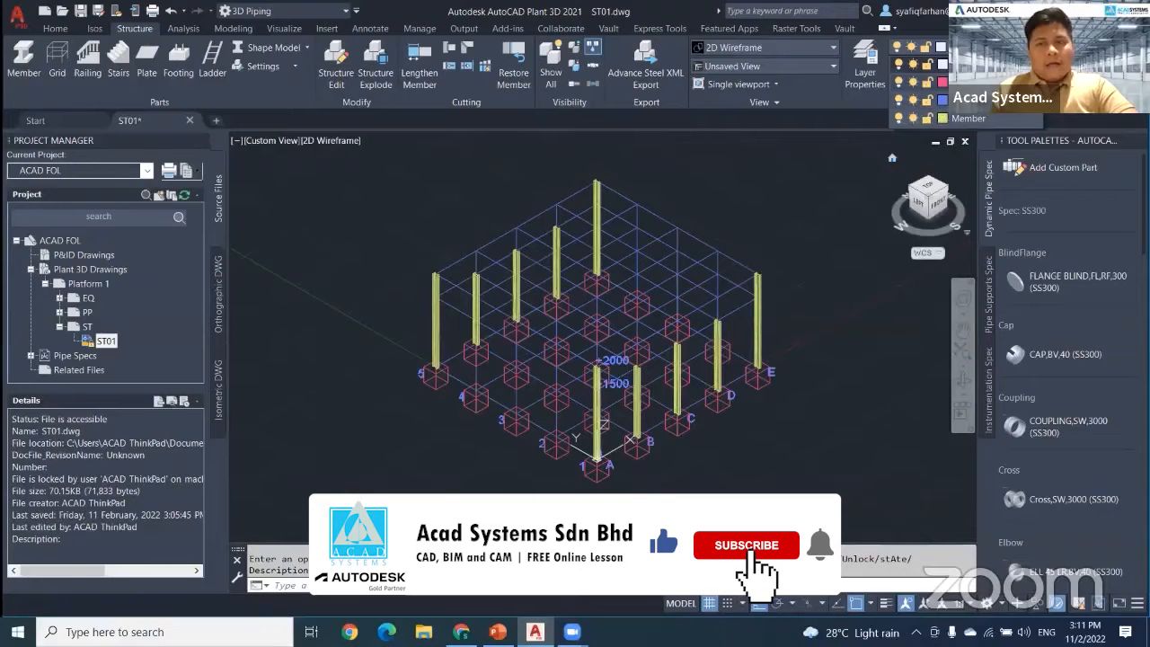
pyautogui.click(898, 99)
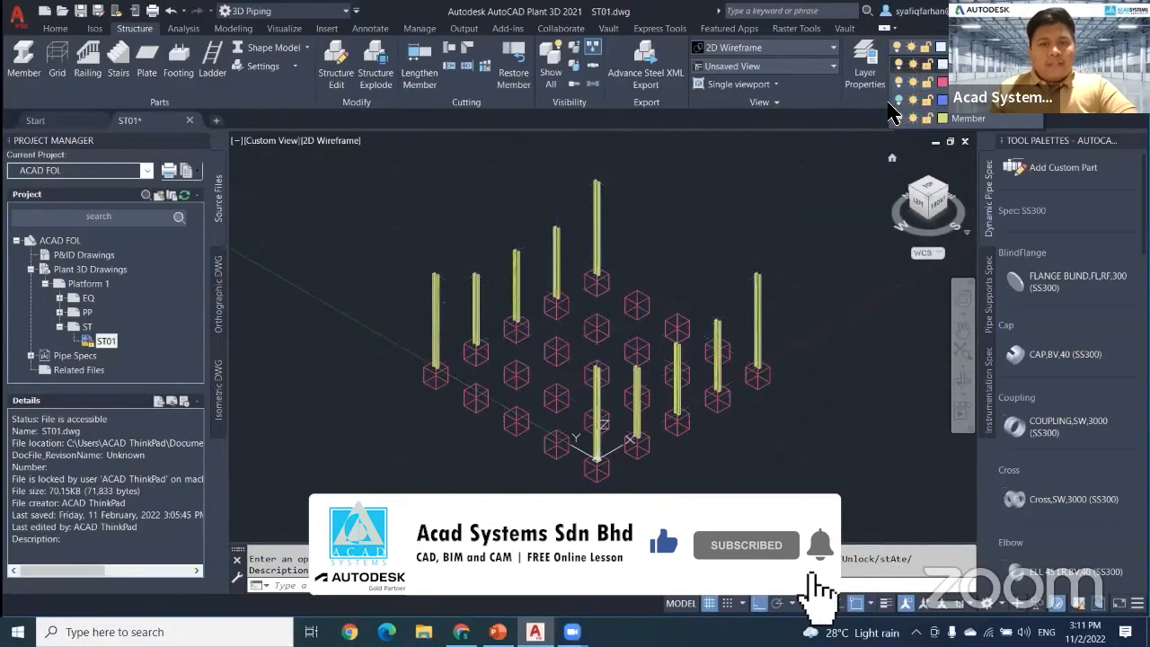
pyautogui.click(897, 100)
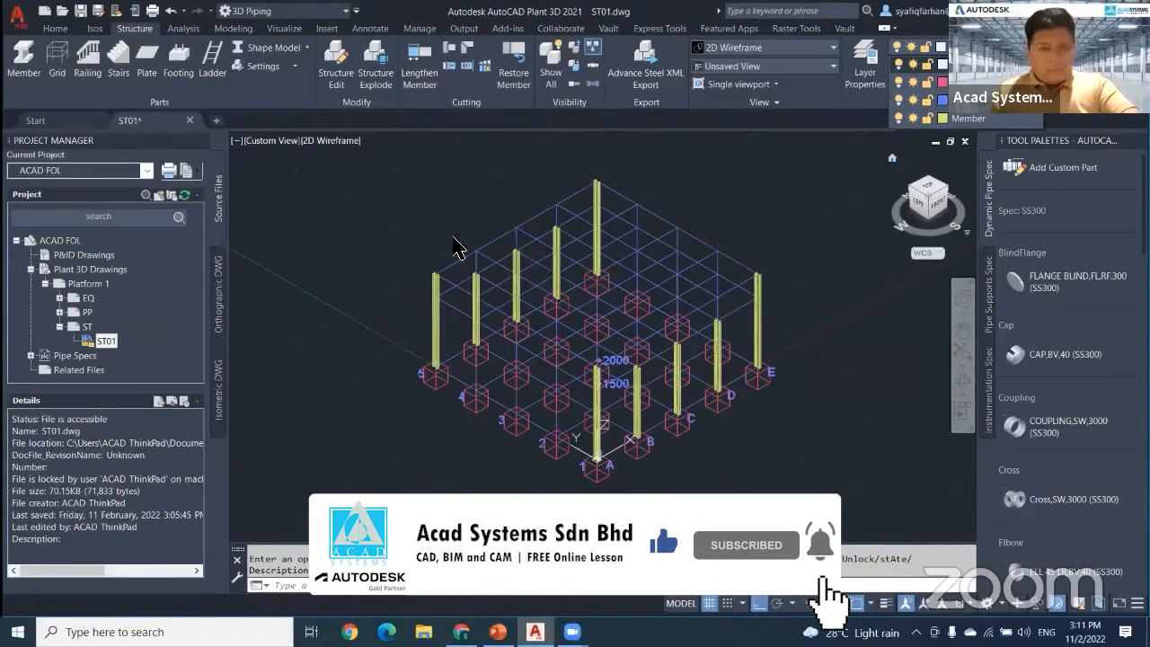
# Step: Switch the representation of the structural objects to Line Model
pyautogui.scroll(2, 435, 312)
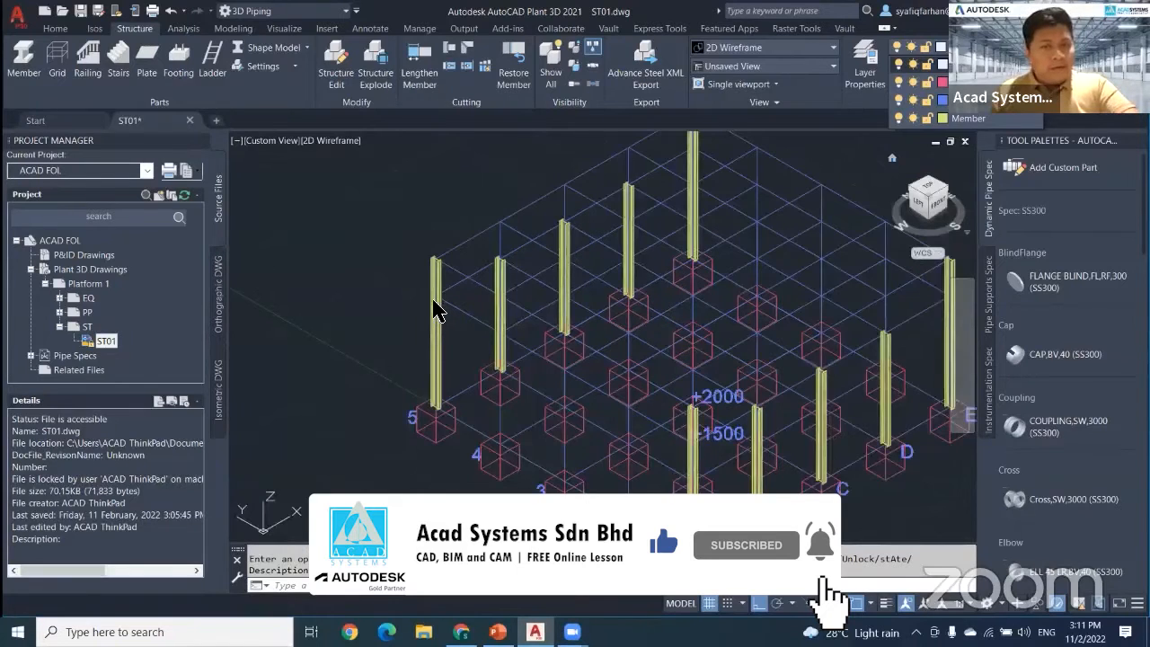
pyautogui.scroll(-3, 415, 288)
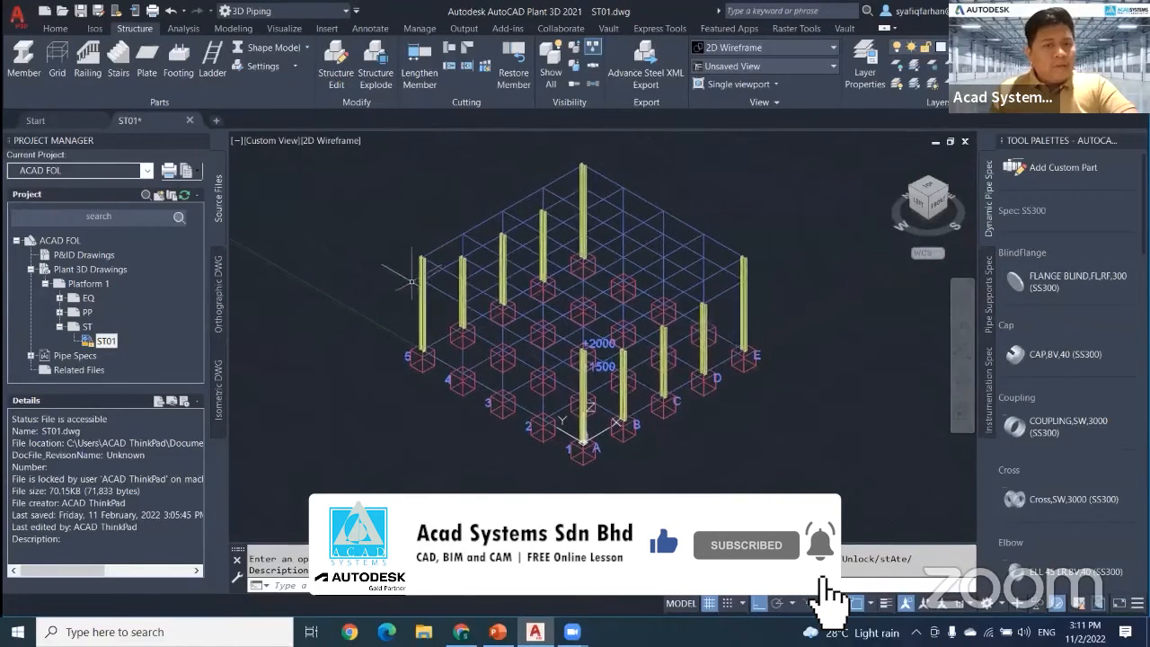
pyautogui.scroll(2, 412, 281)
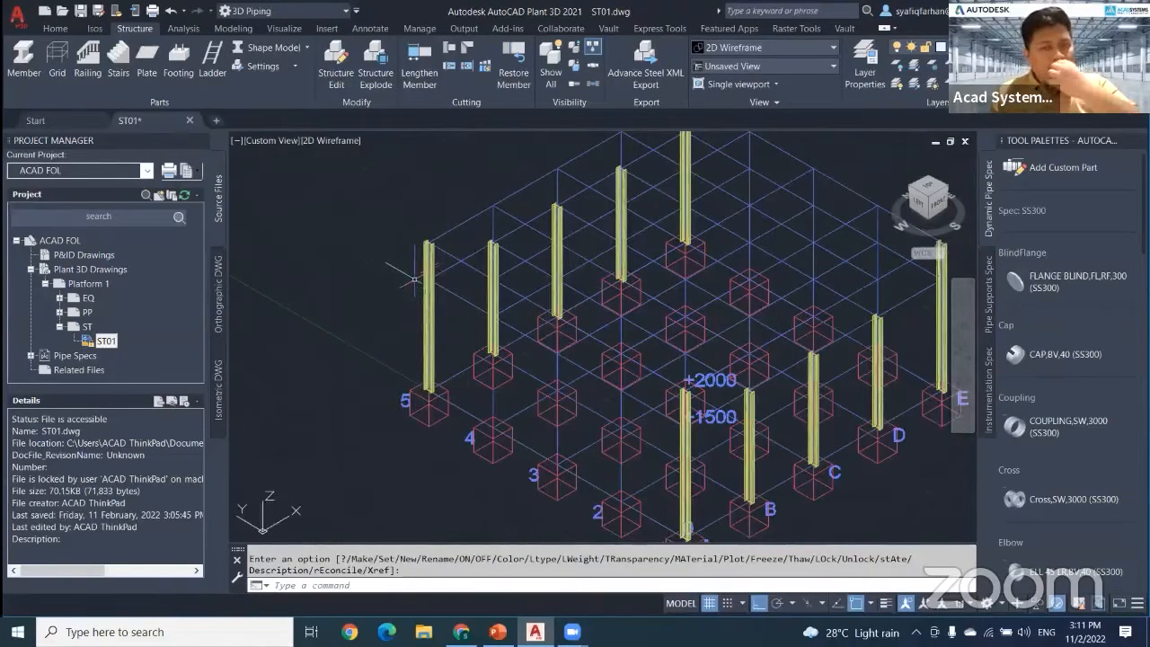
pyautogui.moveTo(413, 279); pyautogui.dragTo(395, 296, button='middle')
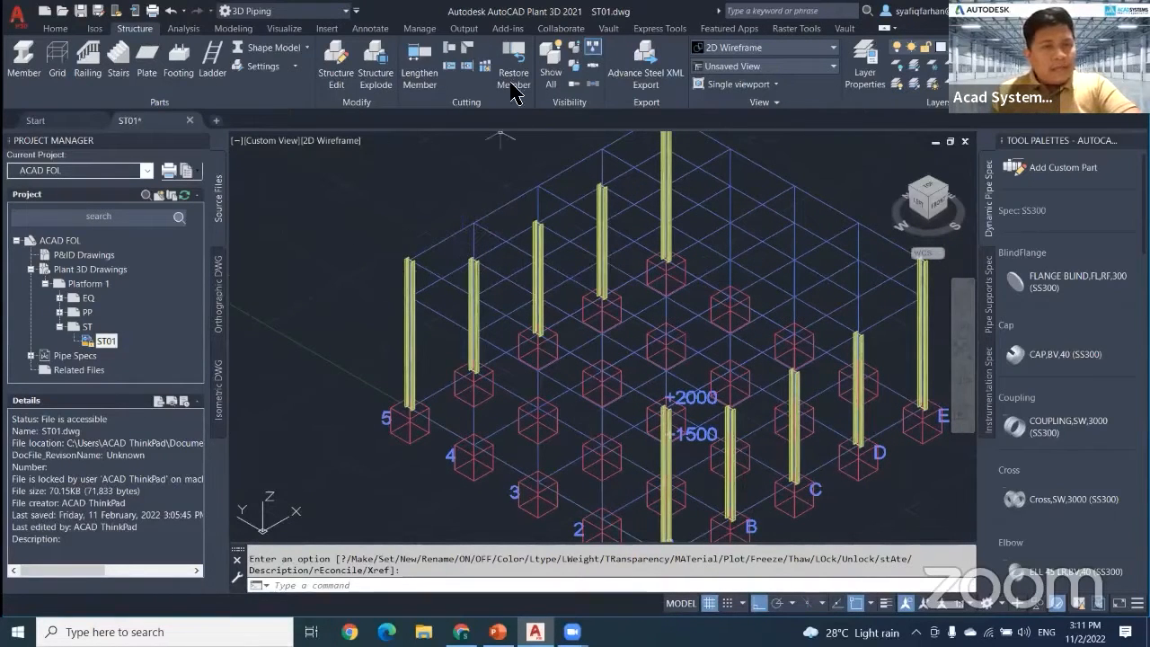
pyautogui.click(307, 48)
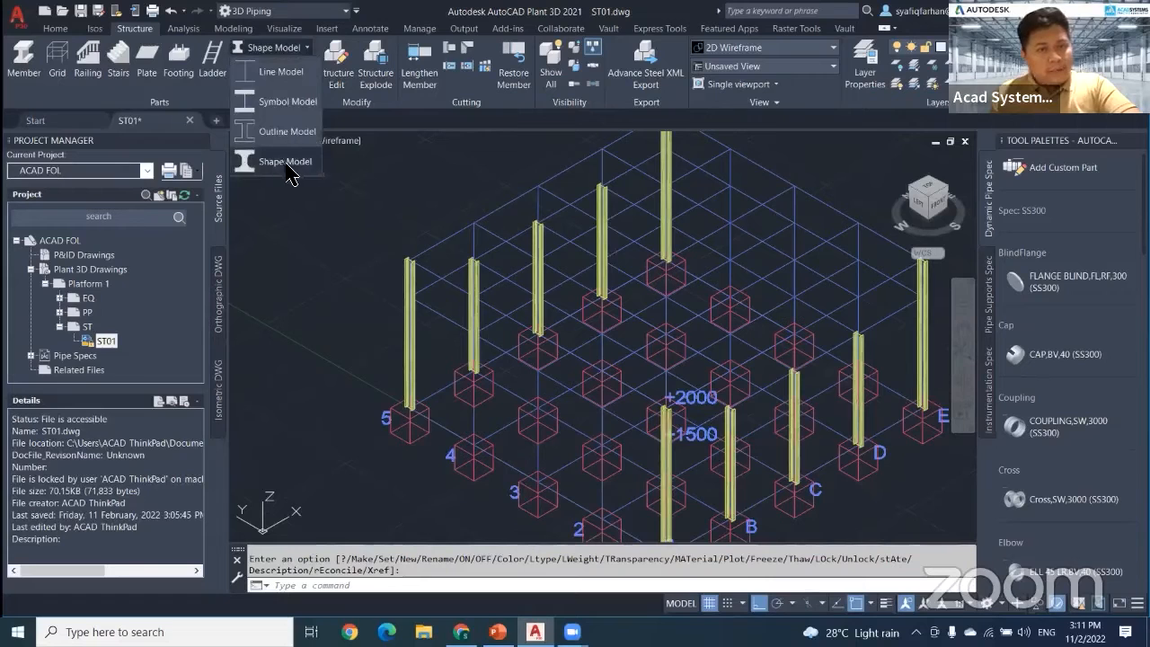
pyautogui.click(288, 164)
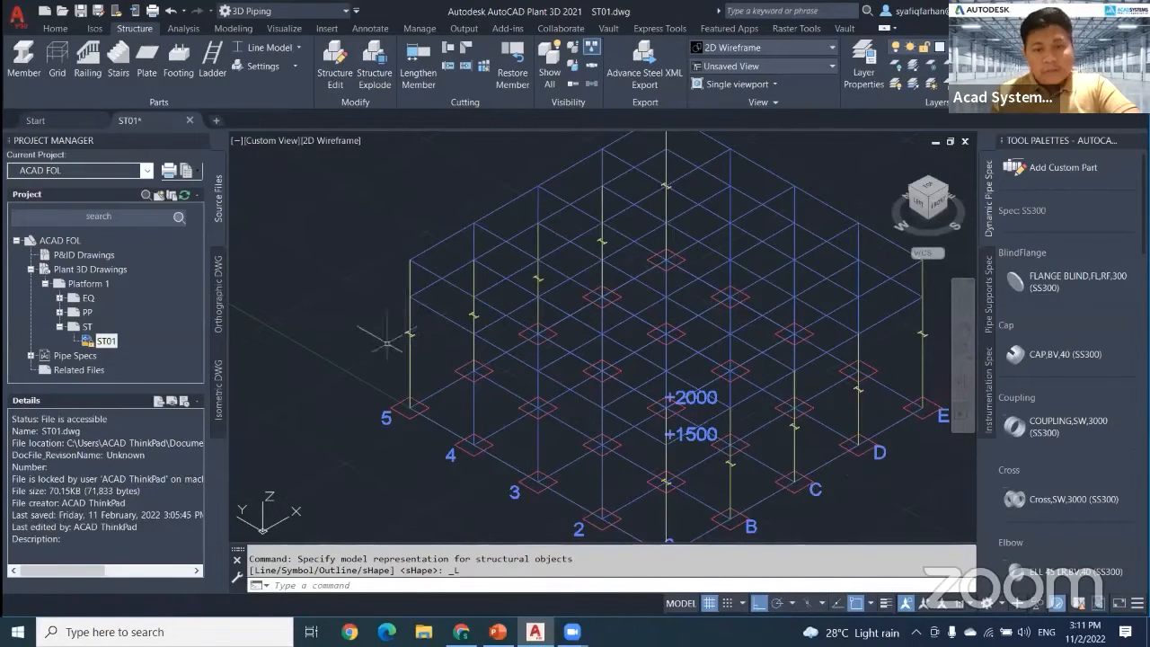
# Step: Create a grating of ASTM A242, thickness 15, with the GRATE hatch pattern, Top justification and a new polyline shape
pyautogui.moveTo(424, 322); pyautogui.dragTo(372, 340, button='middle')
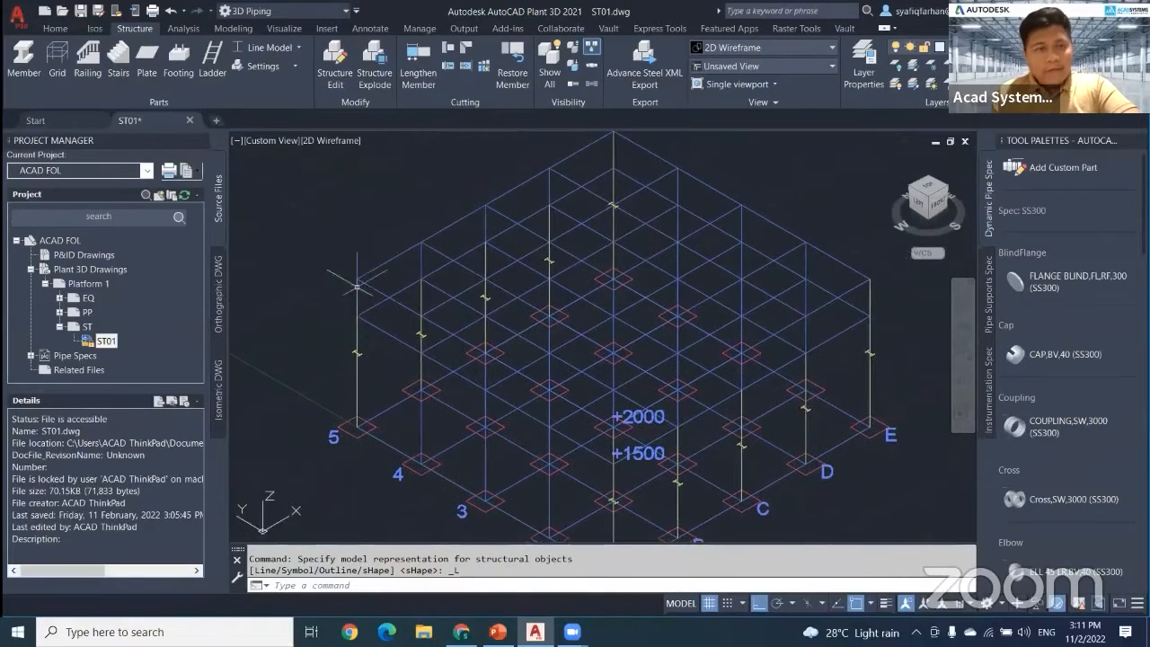
pyautogui.moveTo(356, 285); pyautogui.dragTo(332, 283, button='middle')
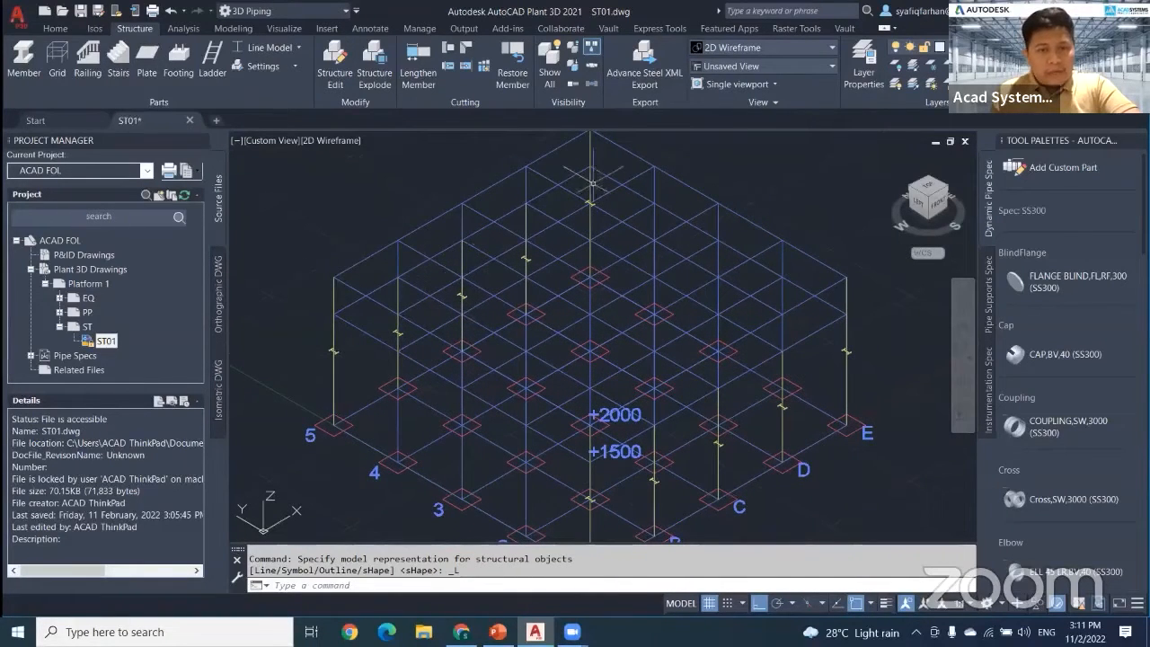
pyautogui.moveTo(444, 154); pyautogui.dragTo(466, 174, button='middle')
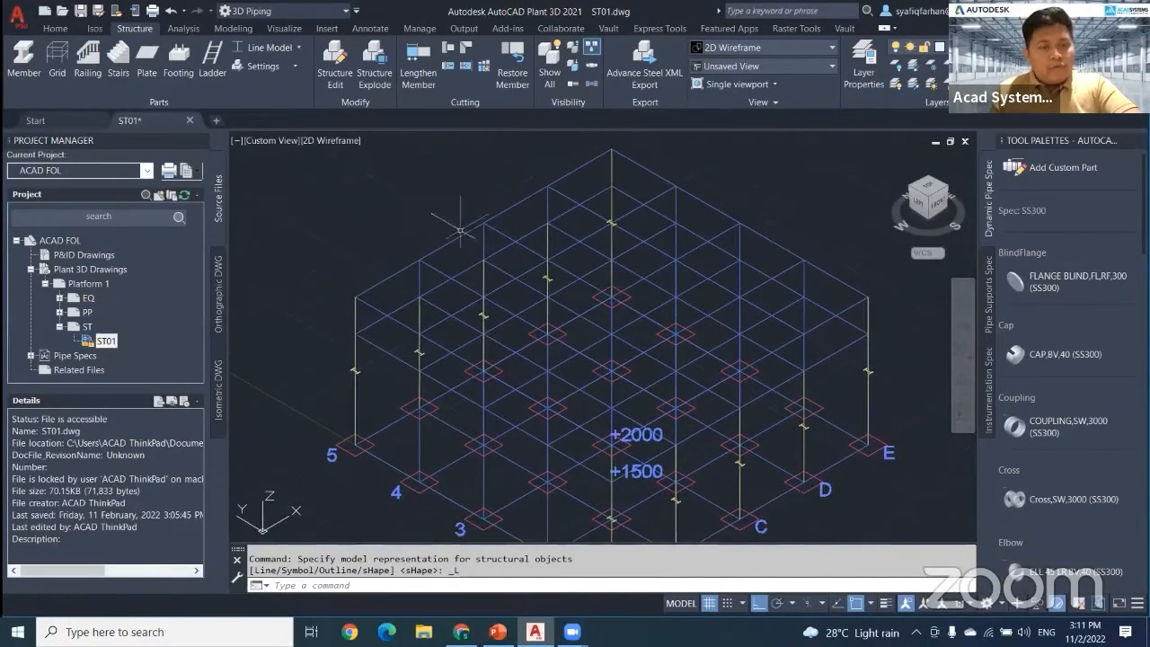
pyautogui.moveTo(460, 230); pyautogui.dragTo(544, 154, button='middle')
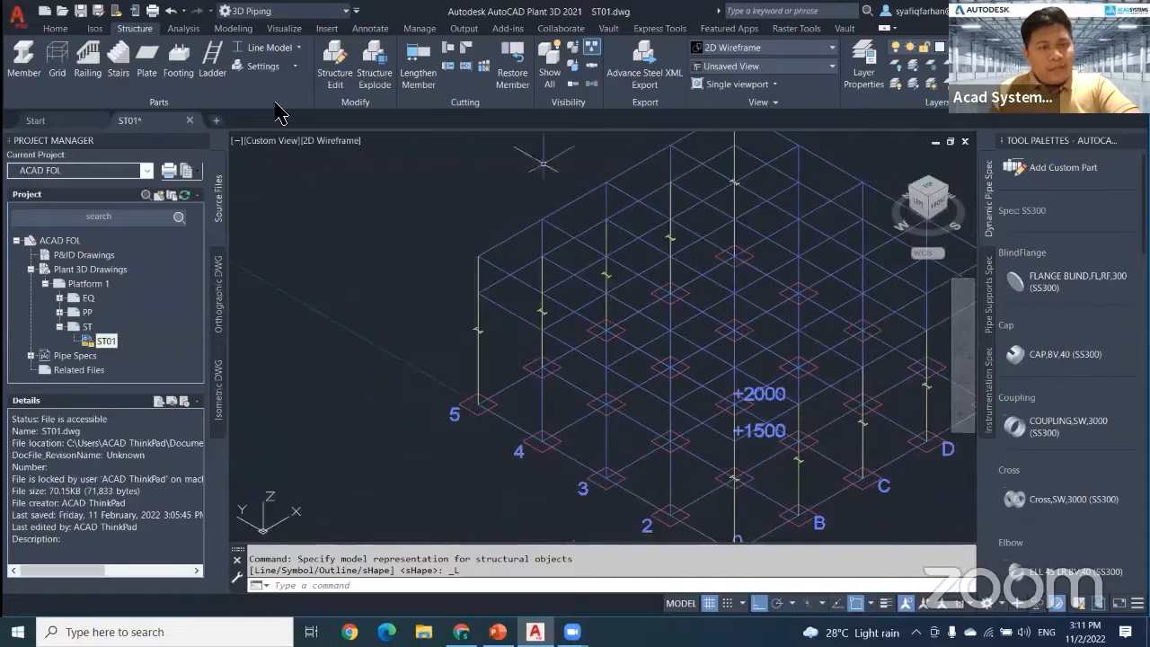
pyautogui.click(147, 73)
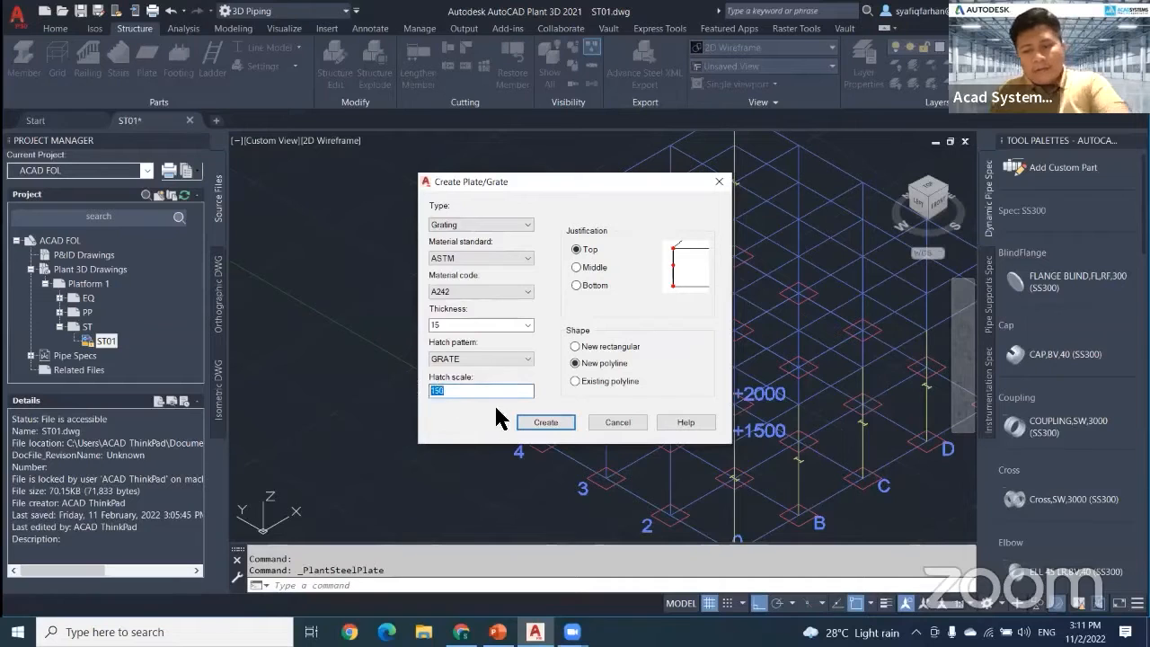
pyautogui.click(545, 423)
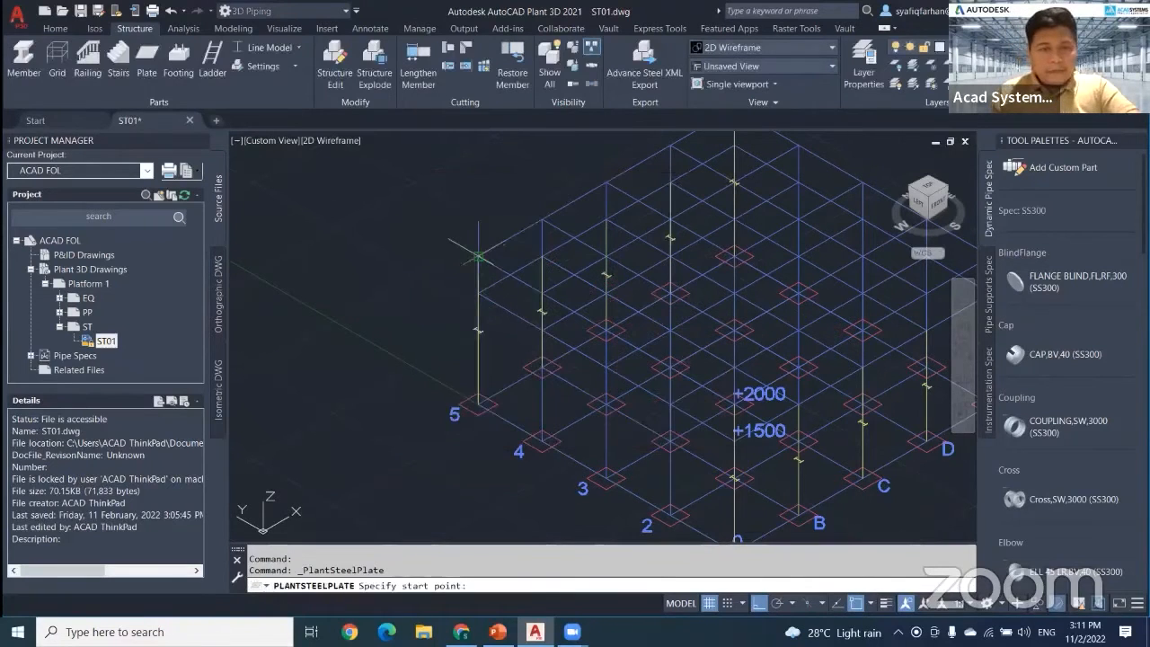
pyautogui.click(543, 219)
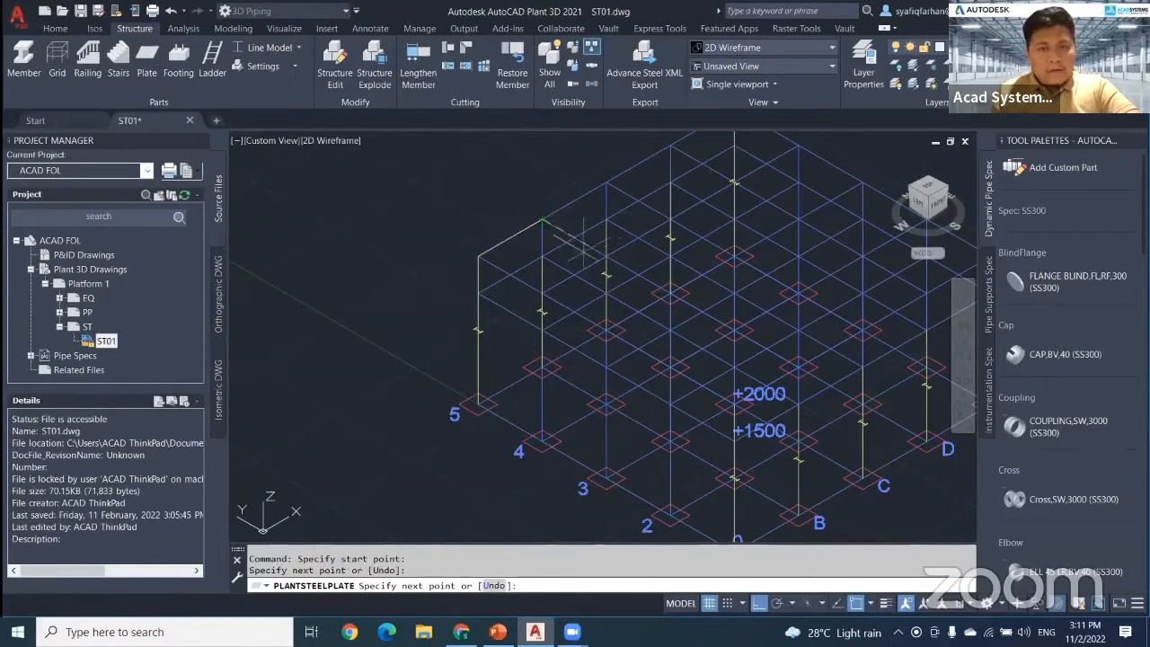
pyautogui.click(607, 257)
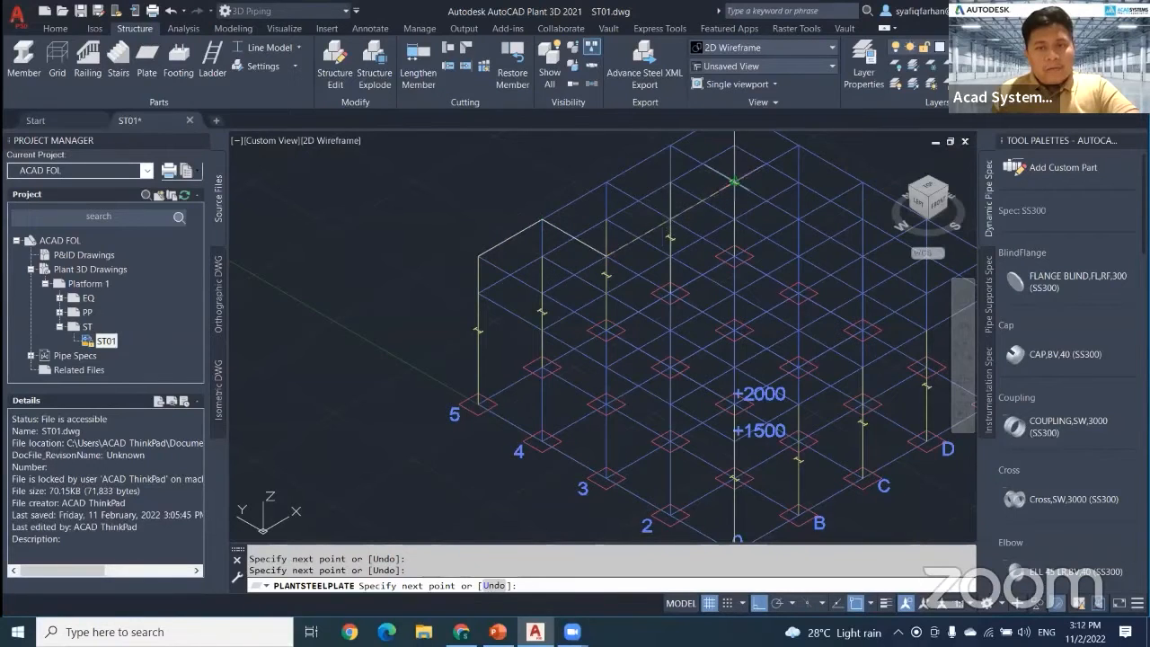
pyautogui.click(734, 181)
pyautogui.moveTo(734, 182); pyautogui.dragTo(707, 261, button='middle')
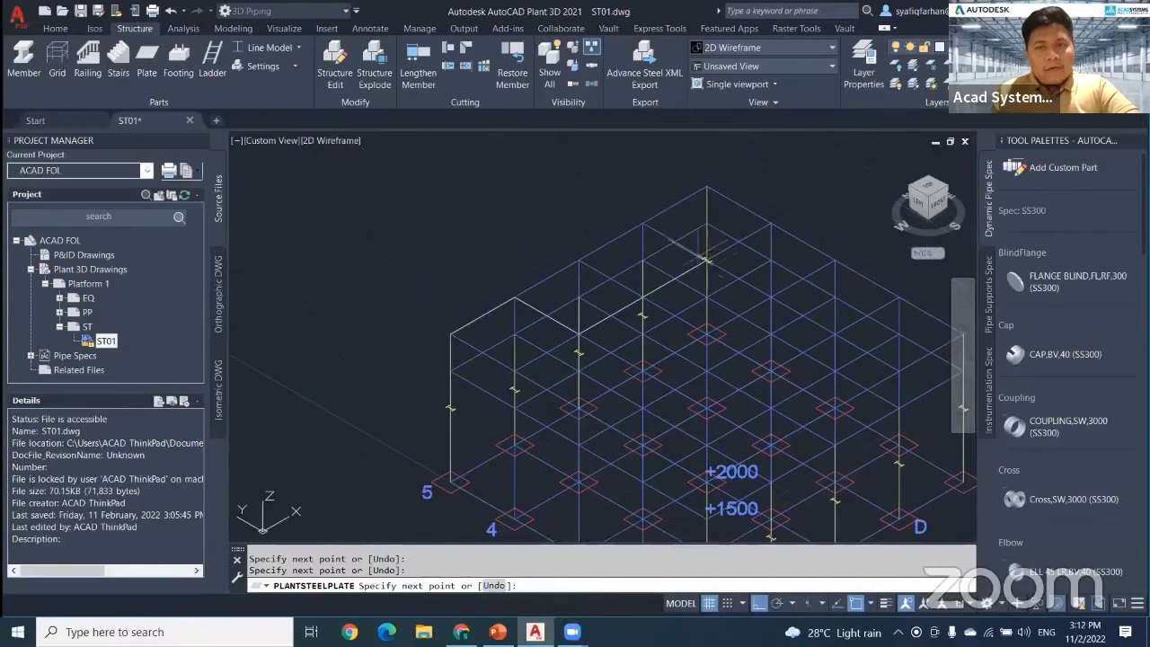
pyautogui.click(645, 223)
pyautogui.click(707, 186)
pyautogui.moveTo(752, 232); pyautogui.dragTo(610, 141, button='middle')
pyautogui.click(820, 241)
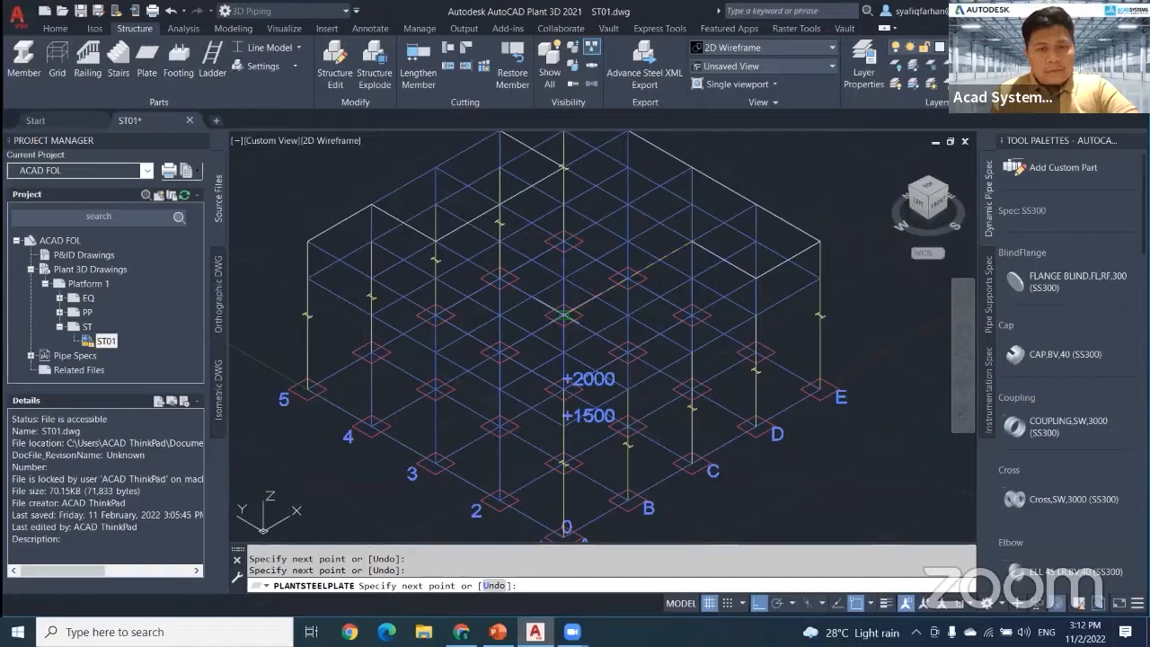
pyautogui.click(564, 315)
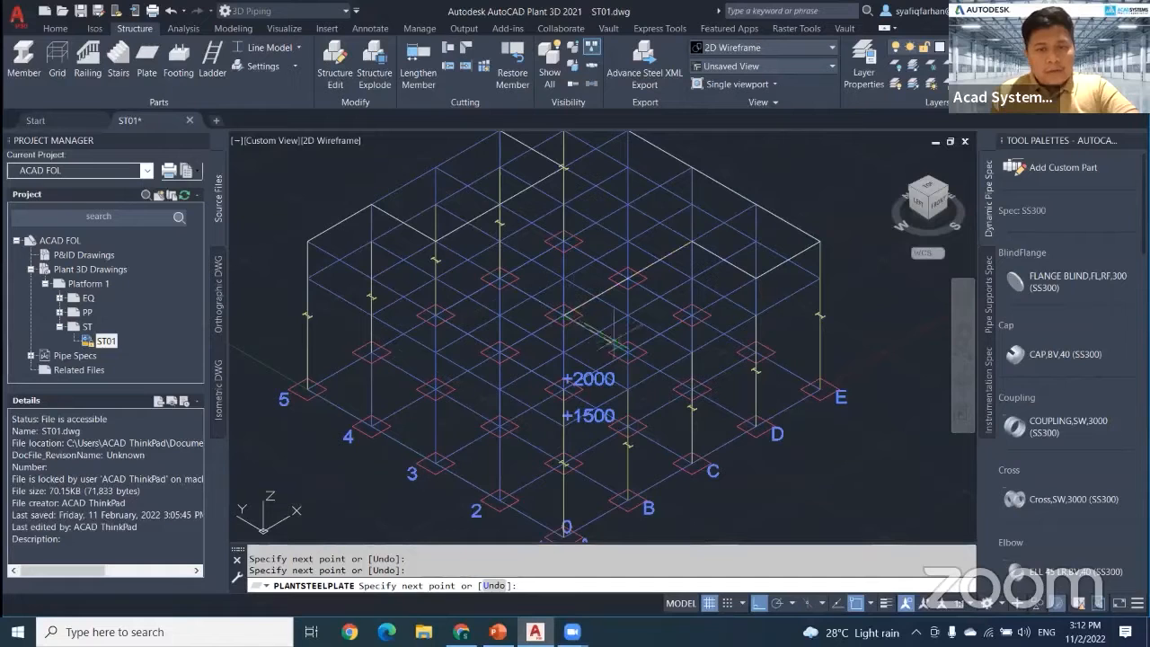
pyautogui.click(531, 409)
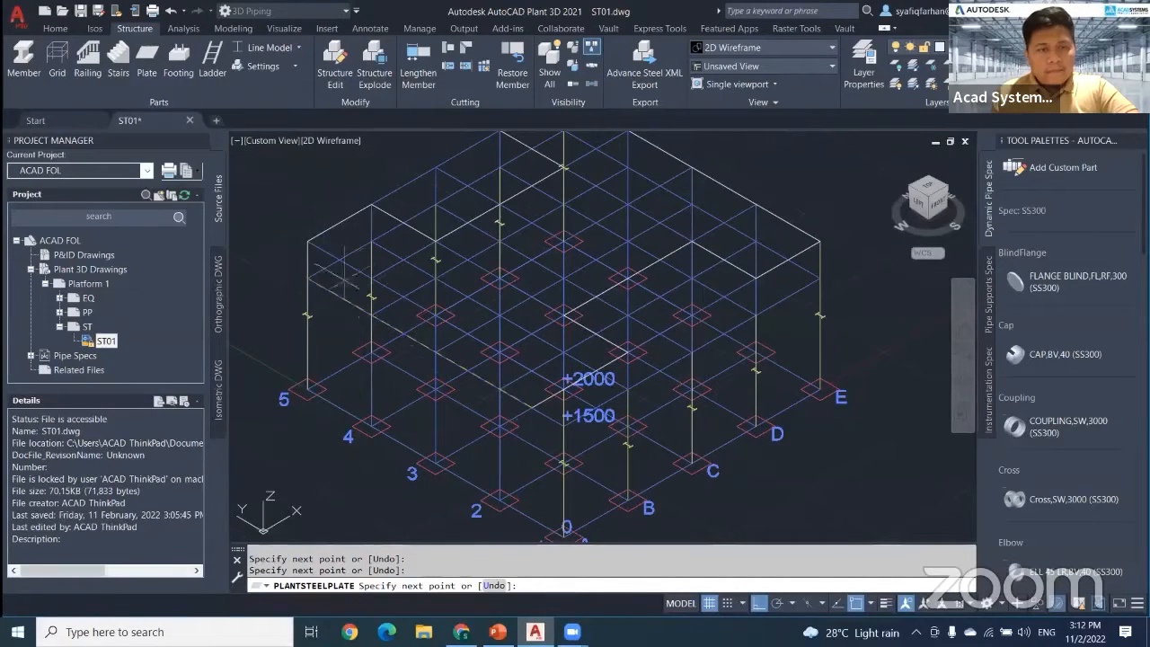
pyautogui.scroll(-1, 528, 434)
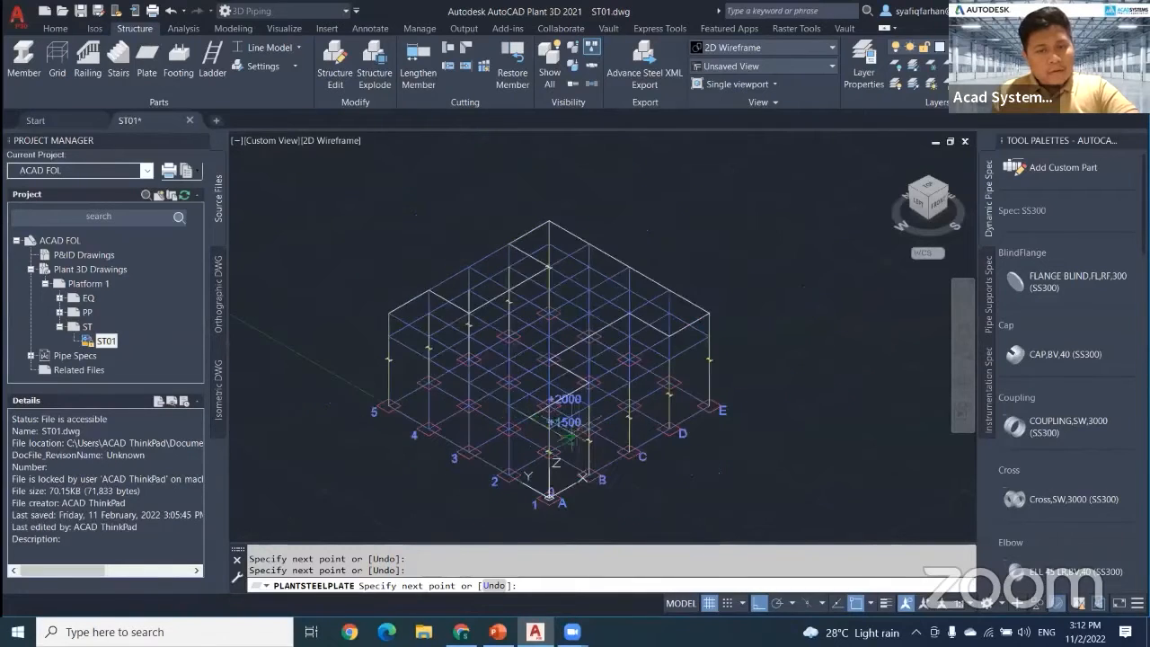
pyautogui.keyDown('shift'); pyautogui.moveTo(569, 438); pyautogui.dragTo(651, 431, button='middle'); pyautogui.keyUp('shift')
pyautogui.press('Escape')
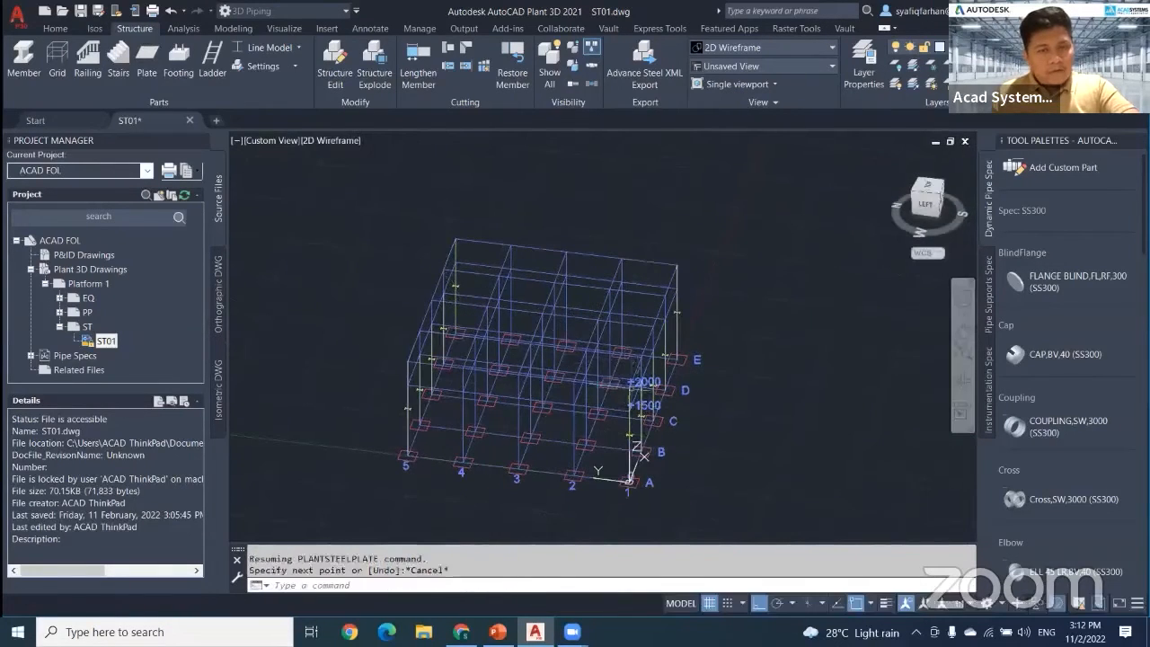
pyautogui.press('Escape')
# Step: Restart the 15 thick ASTM A242 polyline grating and trace its +2000 outline from grid point 5A through 5B, 4B, 4D and 5D to 5E
pyautogui.click(147, 59)
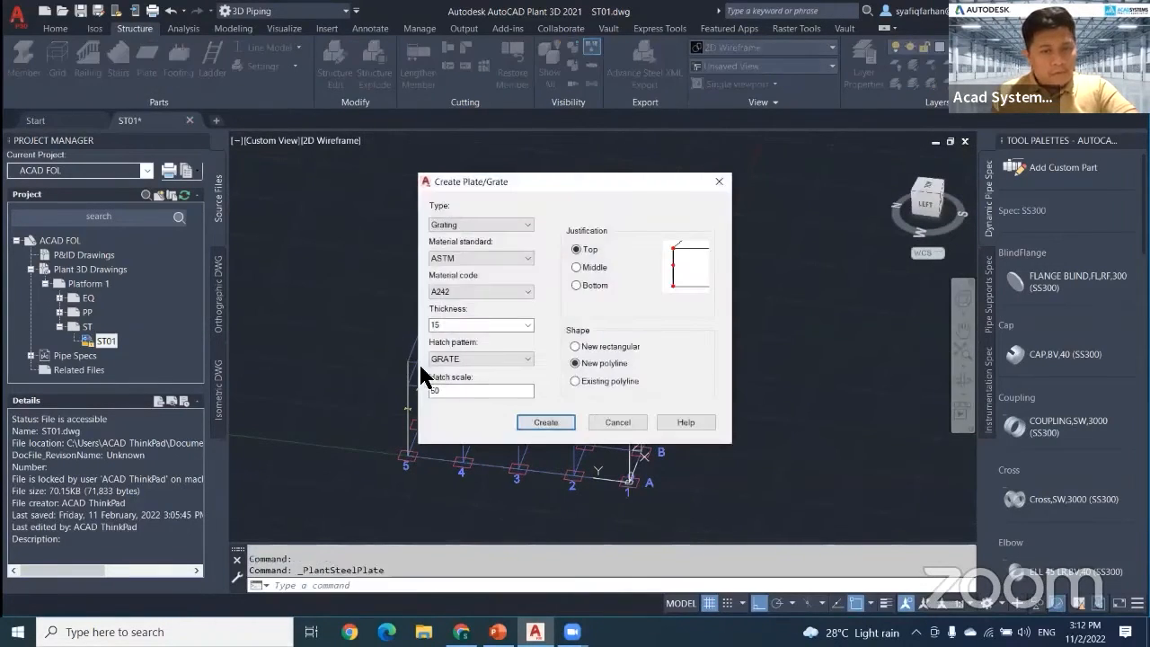
pyautogui.click(543, 423)
pyautogui.scroll(4, 386, 368)
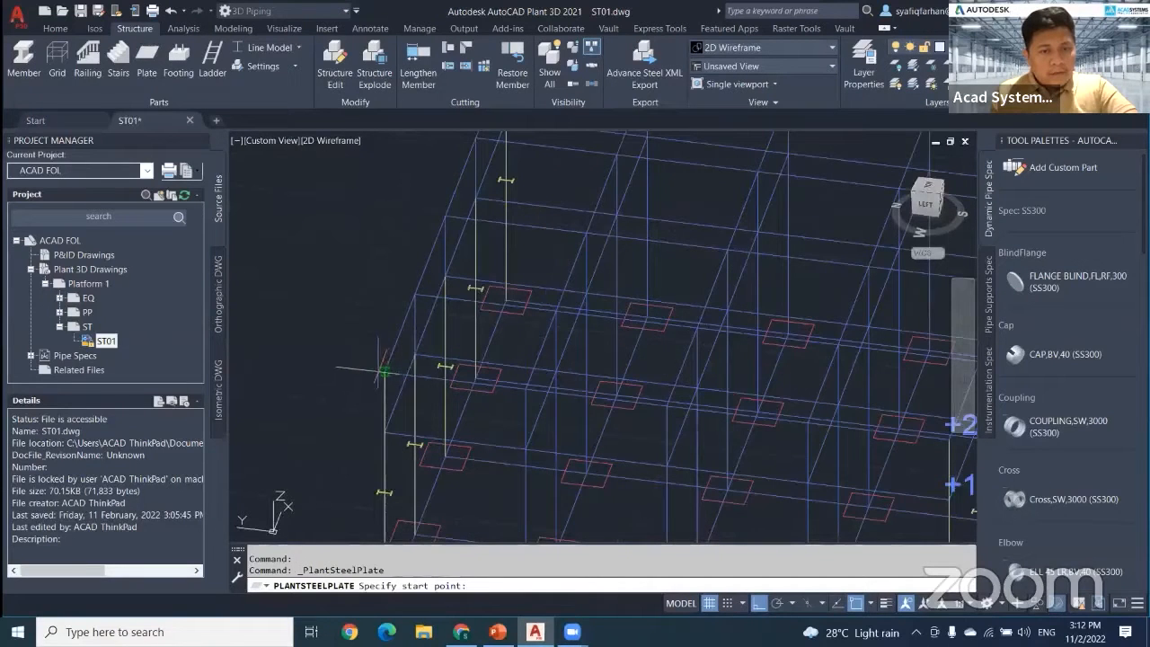
pyautogui.click(385, 369)
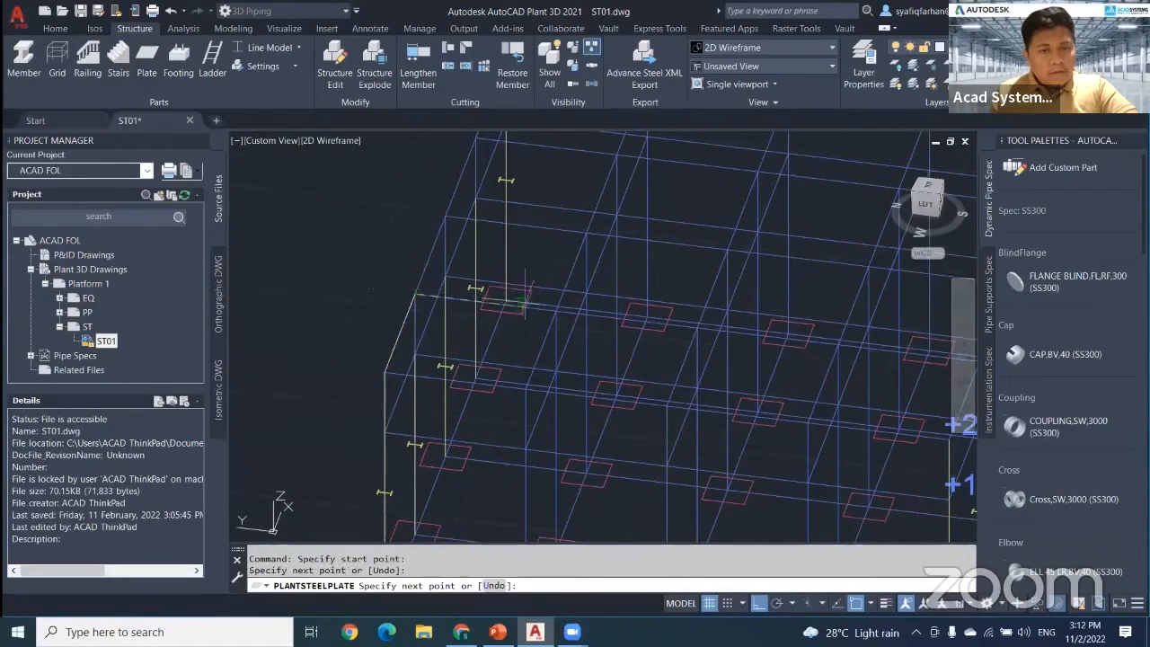
pyautogui.click(557, 310)
pyautogui.moveTo(596, 216); pyautogui.dragTo(571, 337, button='middle')
pyautogui.click(592, 275)
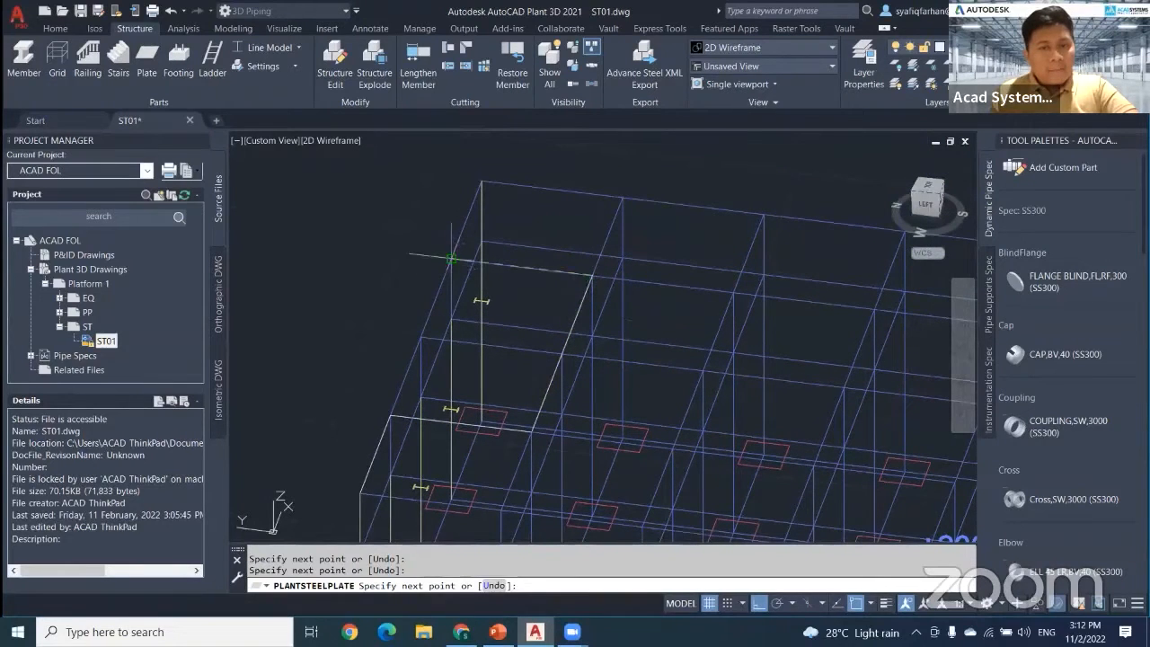
pyautogui.click(451, 259)
pyautogui.click(482, 180)
pyautogui.moveTo(629, 219); pyautogui.dragTo(299, 171, button='middle')
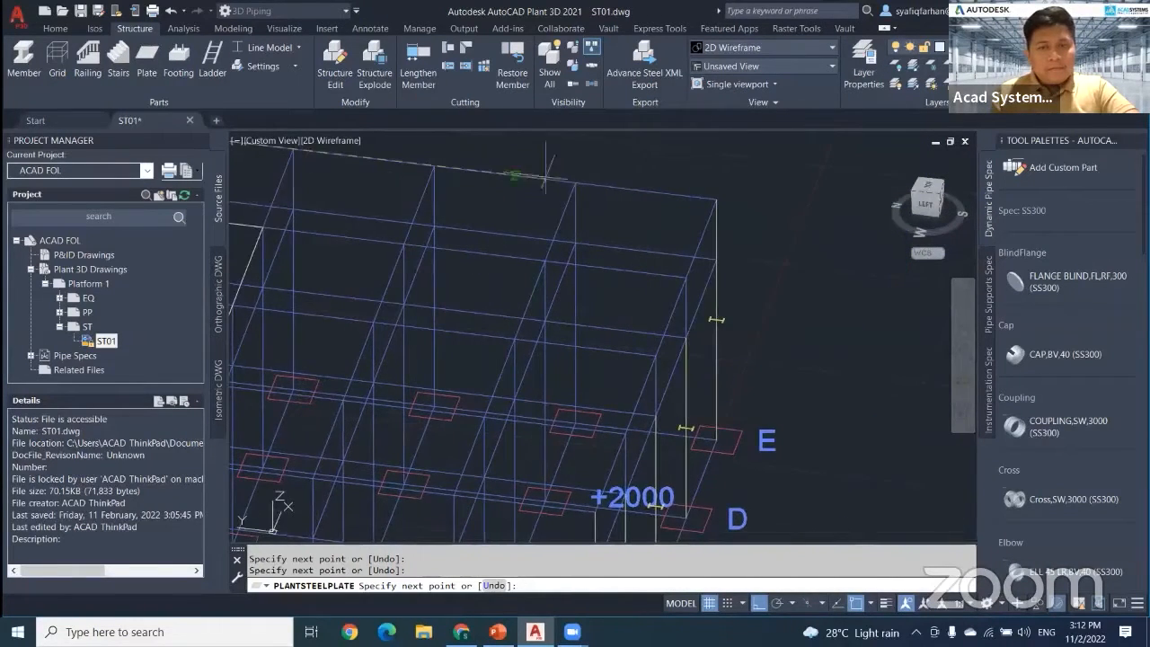
# Step: Continue the grating outline through grid points 1E, 1D, 2D, 2B, 1B and 1A, and close it at 5A
pyautogui.click(717, 200)
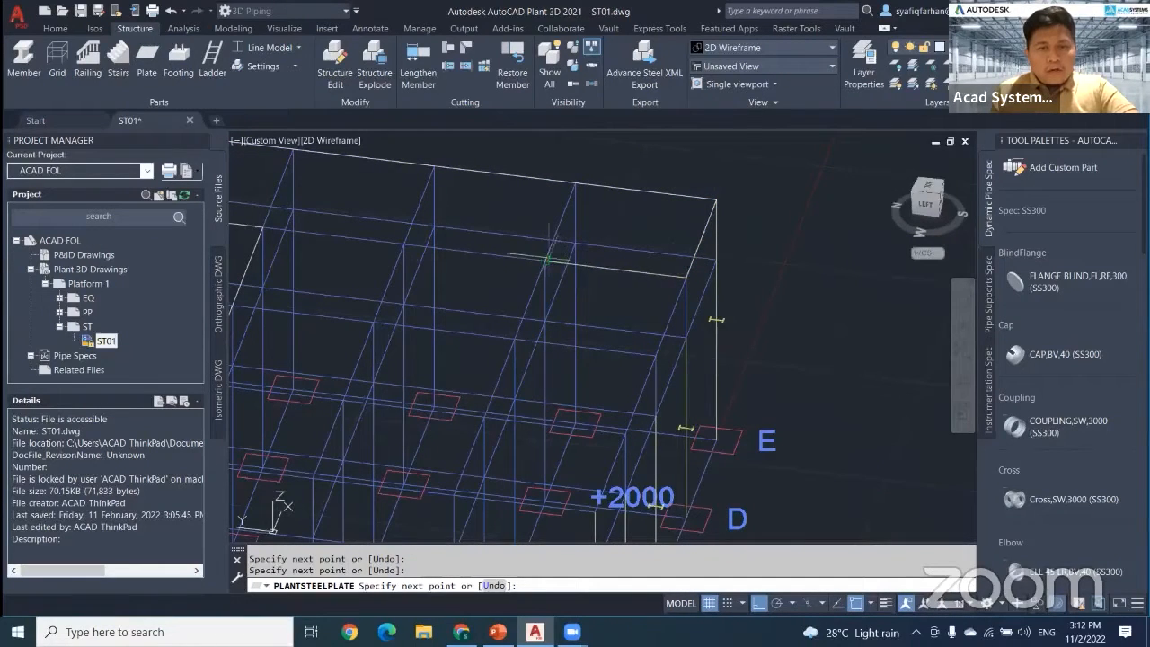
pyautogui.moveTo(549, 258); pyautogui.dragTo(589, 168, button='middle')
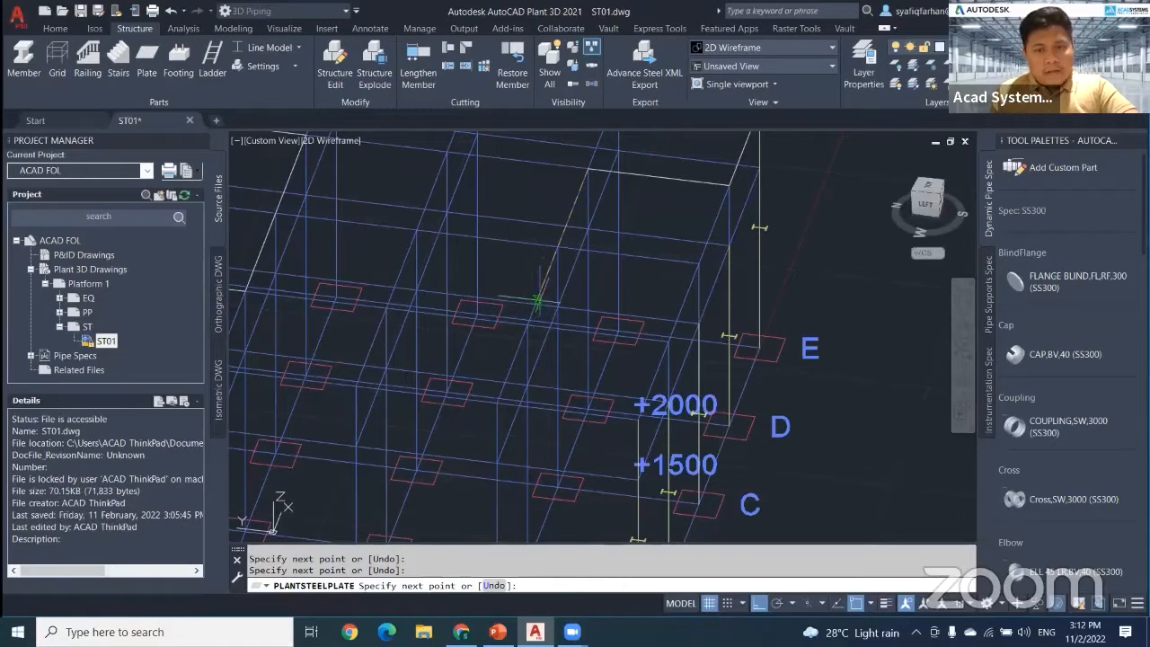
pyautogui.keyDown('shift'); pyautogui.moveTo(542, 304); pyautogui.dragTo(515, 310, button='middle'); pyautogui.keyUp('shift')
pyautogui.click(471, 317)
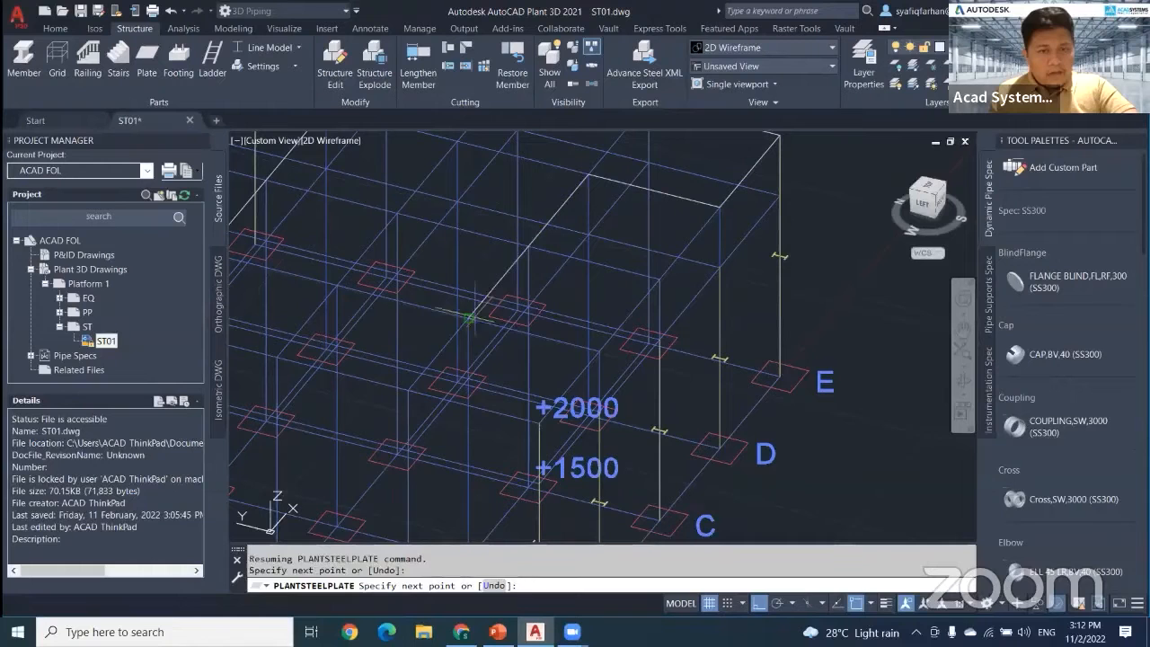
pyautogui.click(599, 350)
pyautogui.moveTo(542, 421); pyautogui.dragTo(585, 364, button='middle')
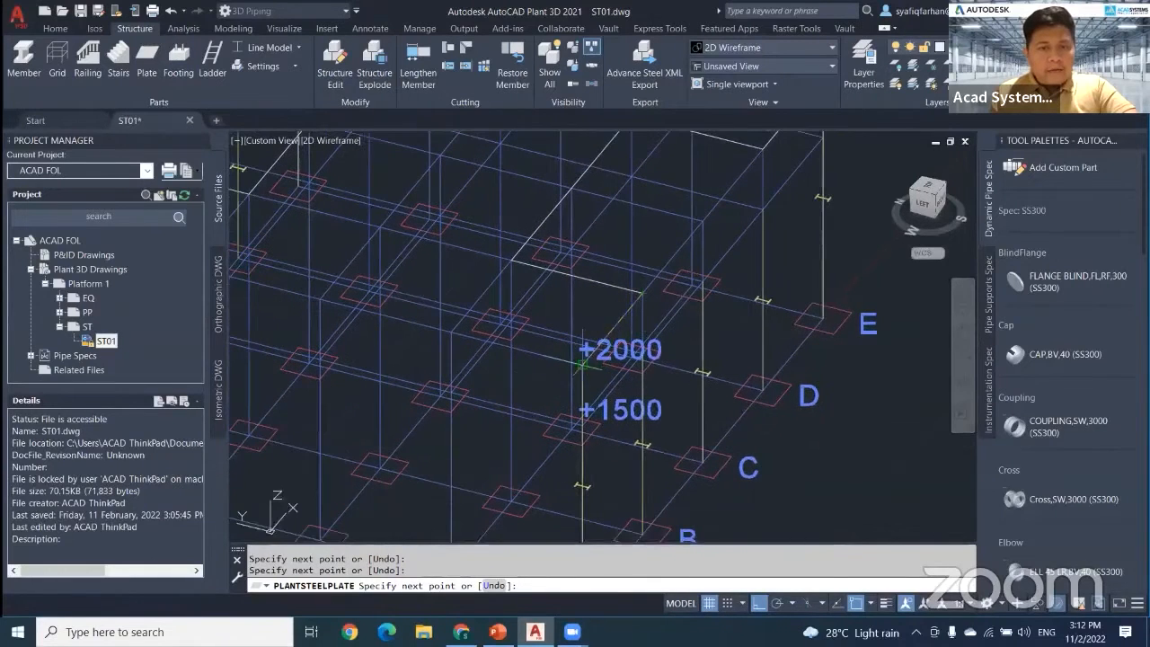
pyautogui.click(583, 364)
pyautogui.moveTo(314, 311); pyautogui.dragTo(675, 408, button='middle')
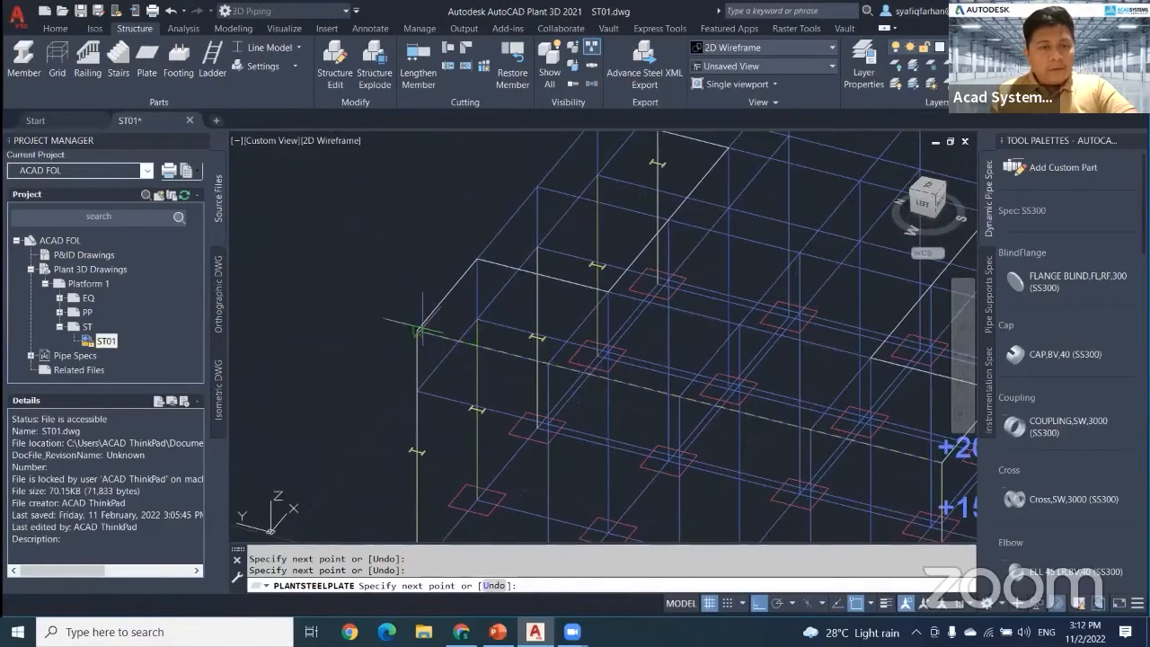
pyautogui.press('Return')
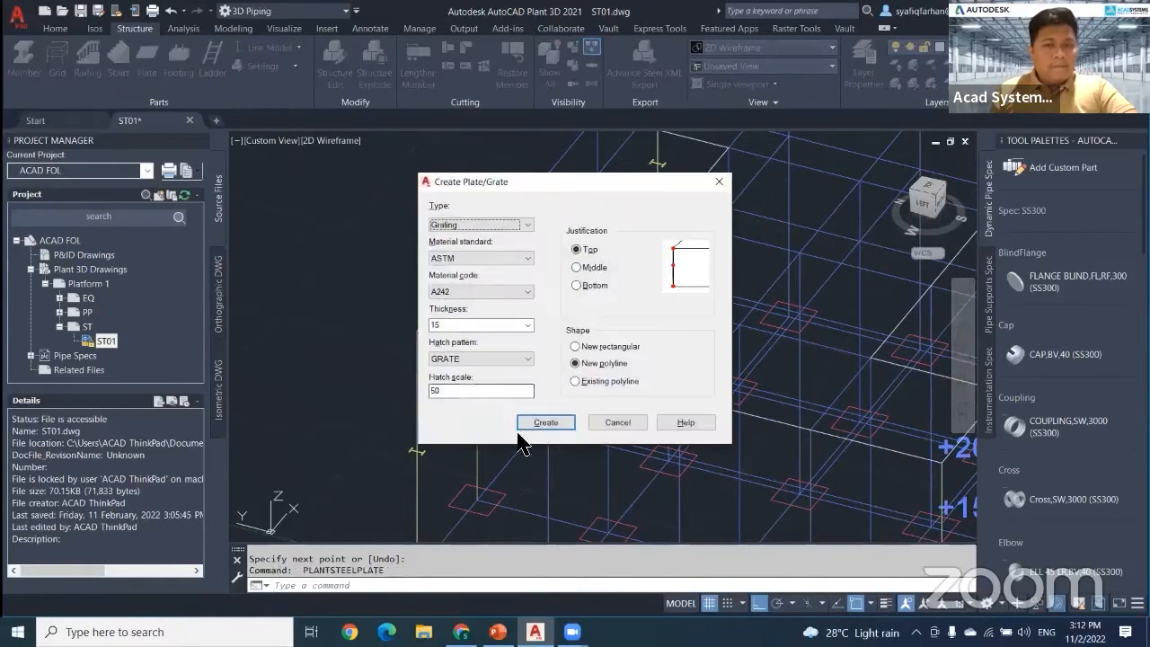
pyautogui.click(620, 422)
pyautogui.scroll(-5, 473, 366)
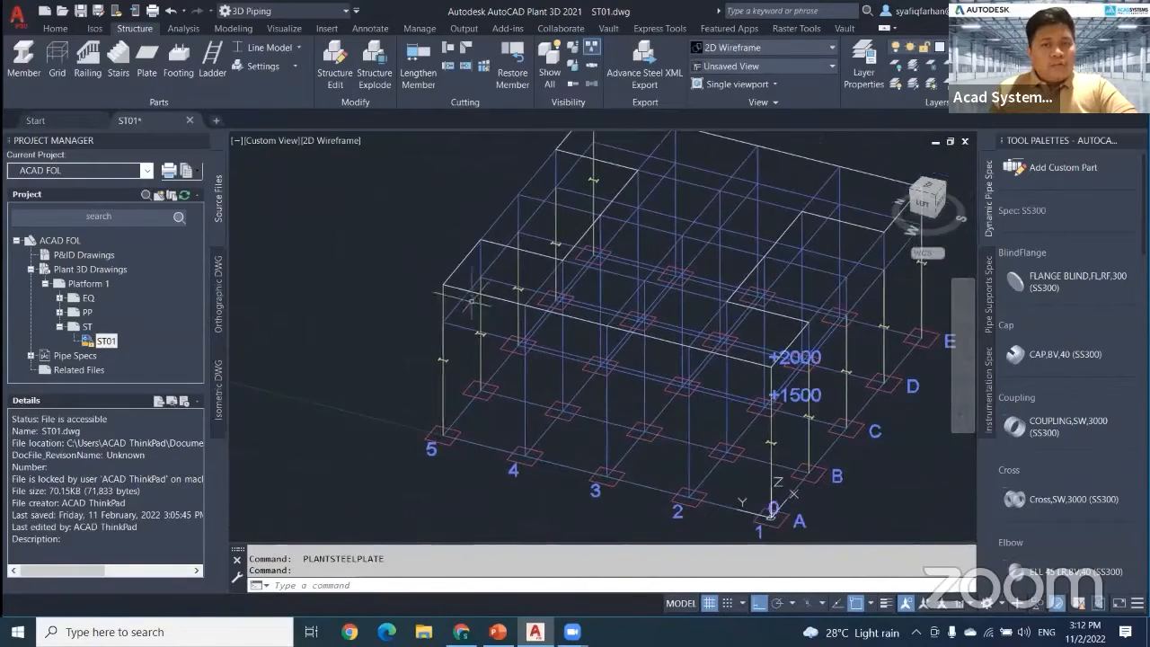
# Step: Switch the representation of the structural objects to Shape Model
pyautogui.click(296, 46)
pyautogui.click(285, 164)
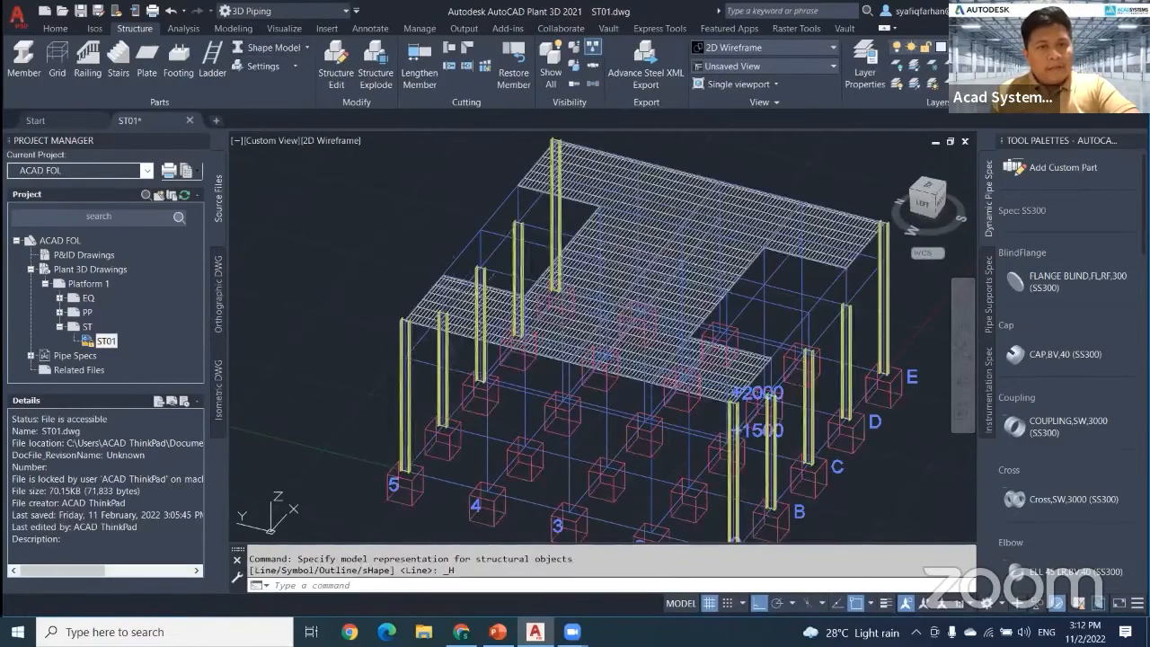
pyautogui.scroll(-3, 550, 315)
pyautogui.keyDown('shift'); pyautogui.moveTo(618, 370); pyautogui.dragTo(704, 343, button='middle'); pyautogui.keyUp('shift')
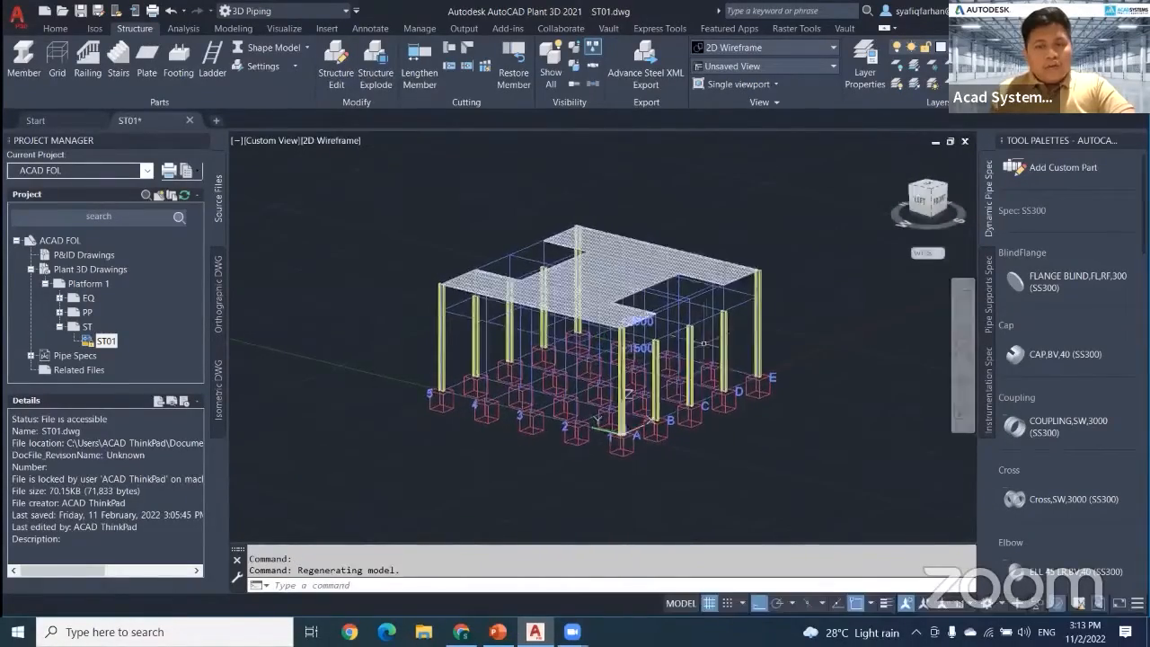
# Step: Examine the grating opening between grid lines B and D at line 1 from the top and at an angle
pyautogui.scroll(5, 654, 349)
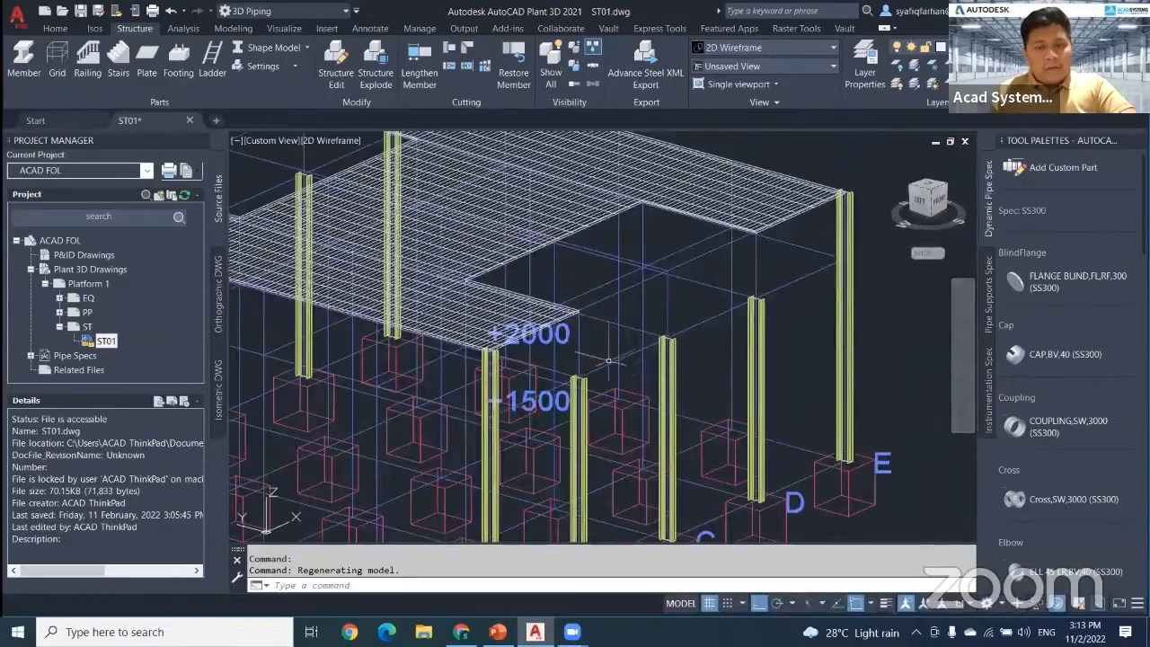
pyautogui.keyDown('shift'); pyautogui.moveTo(688, 375); pyautogui.dragTo(635, 394, button='middle'); pyautogui.keyUp('shift')
pyautogui.click(928, 186)
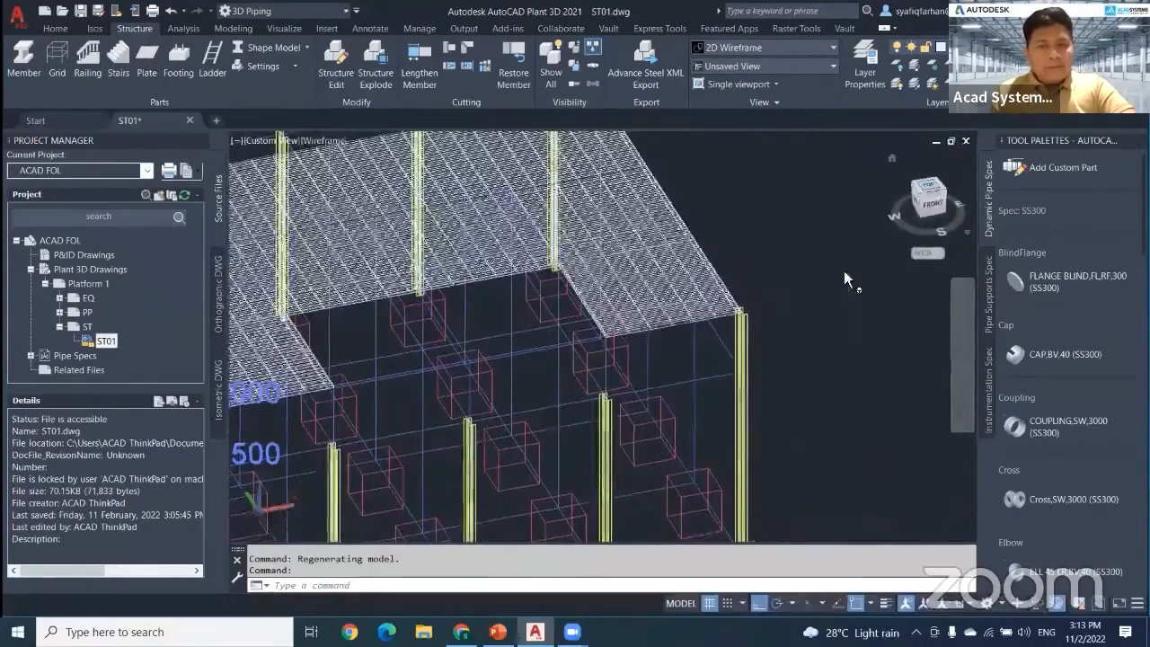
pyautogui.scroll(4, 612, 418)
pyautogui.moveTo(612, 418); pyautogui.dragTo(613, 372, button='middle')
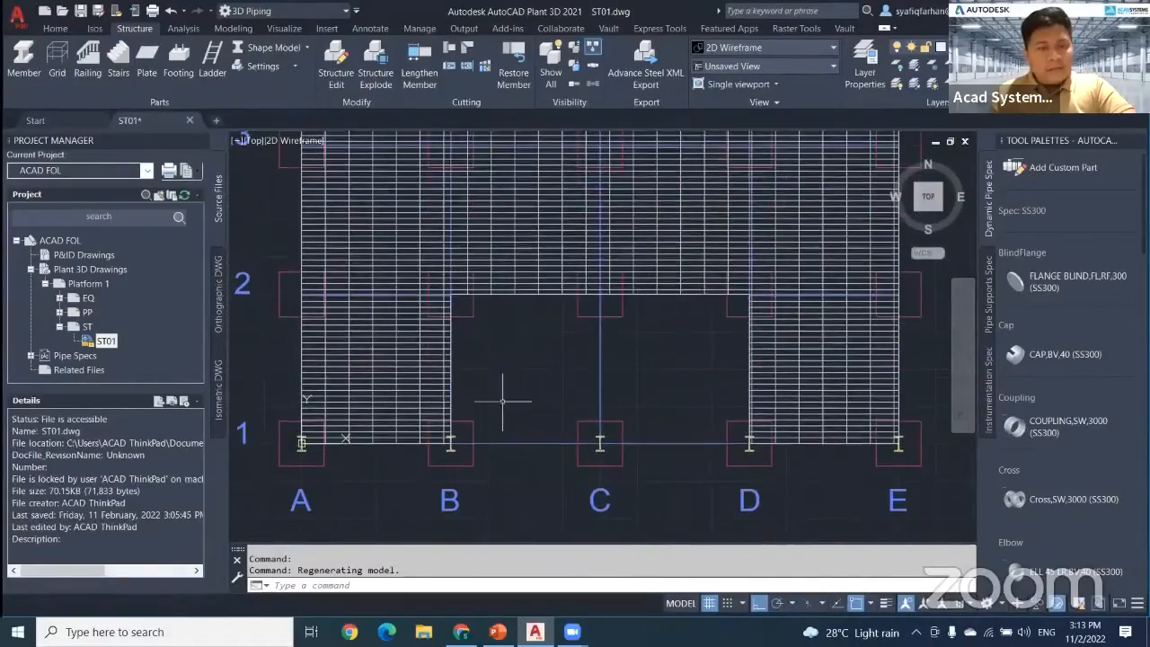
pyautogui.keyDown('shift'); pyautogui.moveTo(532, 449); pyautogui.dragTo(649, 345, button='middle'); pyautogui.keyUp('shift')
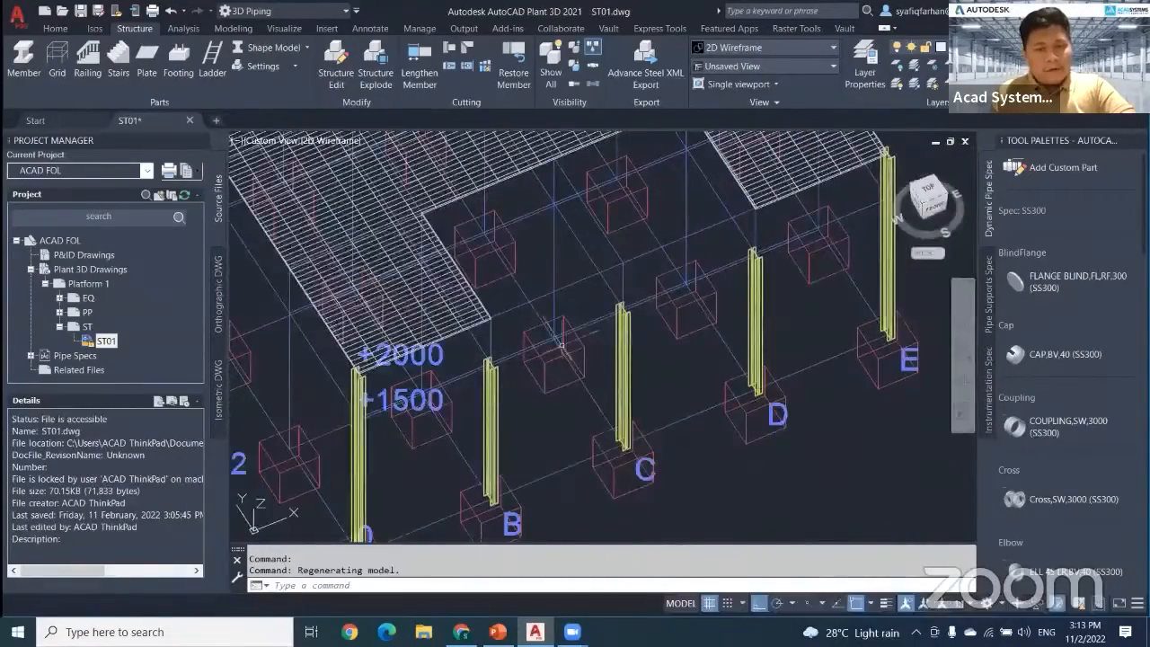
pyautogui.keyDown('shift'); pyautogui.moveTo(586, 324); pyautogui.dragTo(575, 282, button='middle'); pyautogui.keyUp('shift')
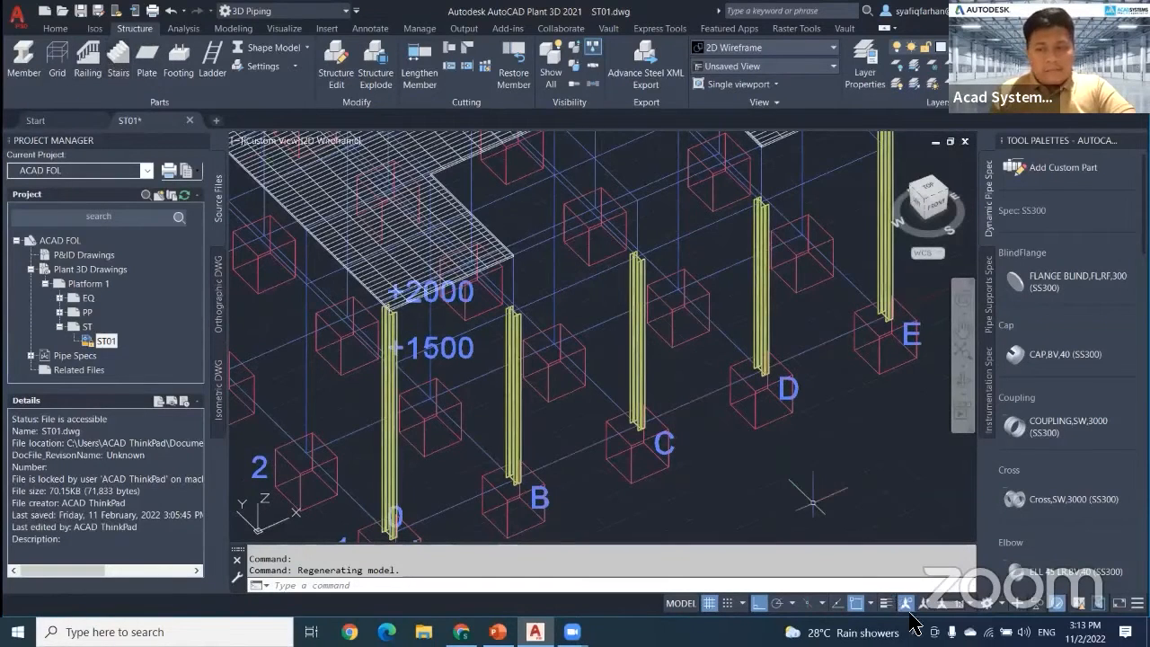
pyautogui.click(859, 603)
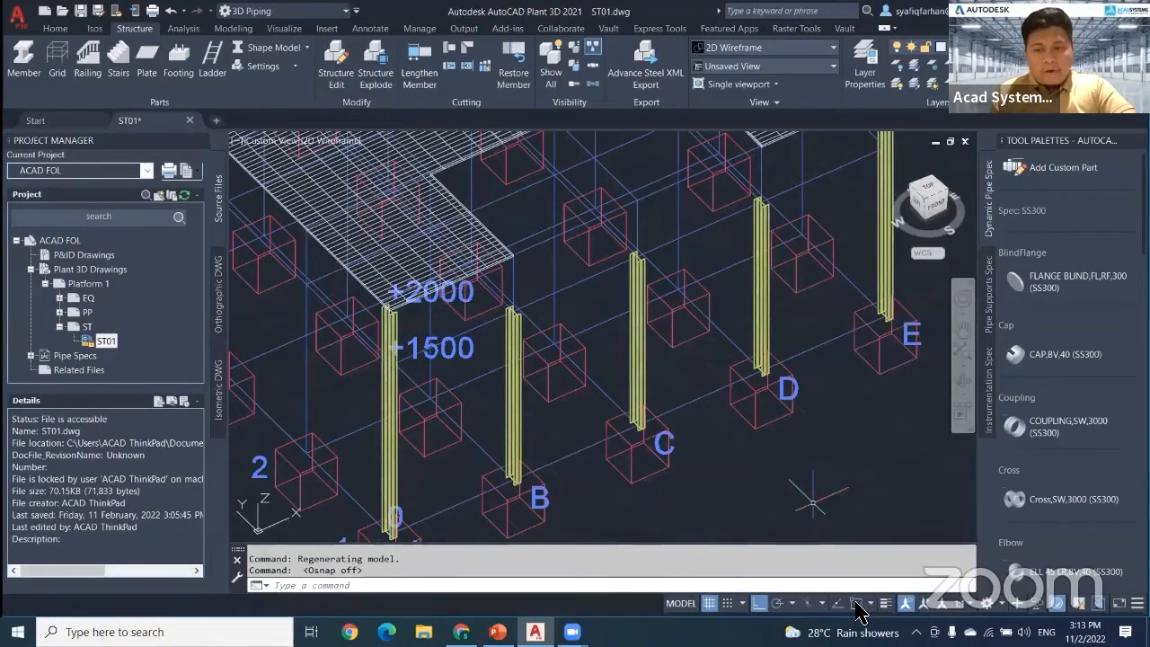
pyautogui.click(856, 603)
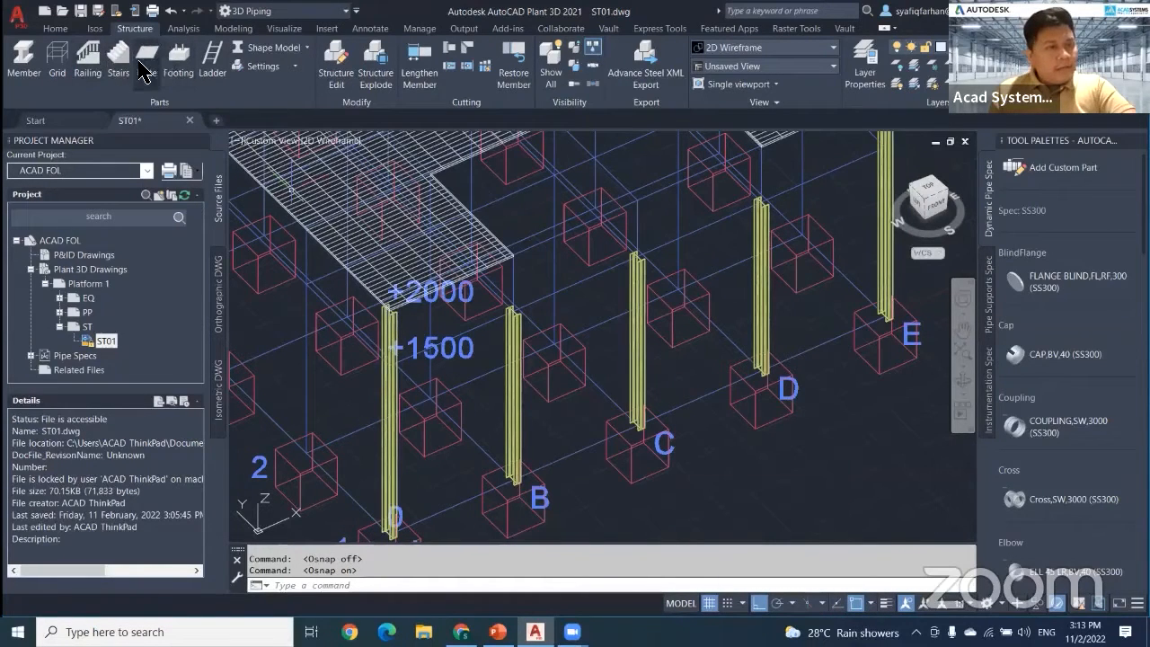
# Step: Create another grating with the current plate settings, starting its outline at +1500 on grid line 1, midway between B and C
pyautogui.click(550, 427)
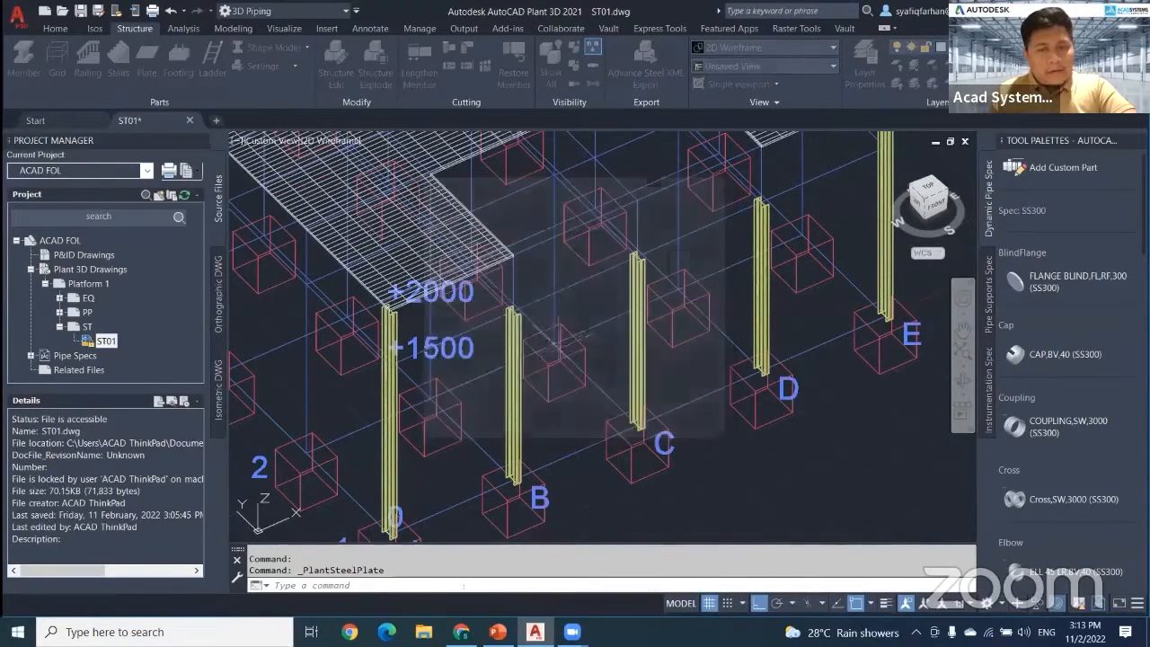
pyautogui.scroll(5, 611, 364)
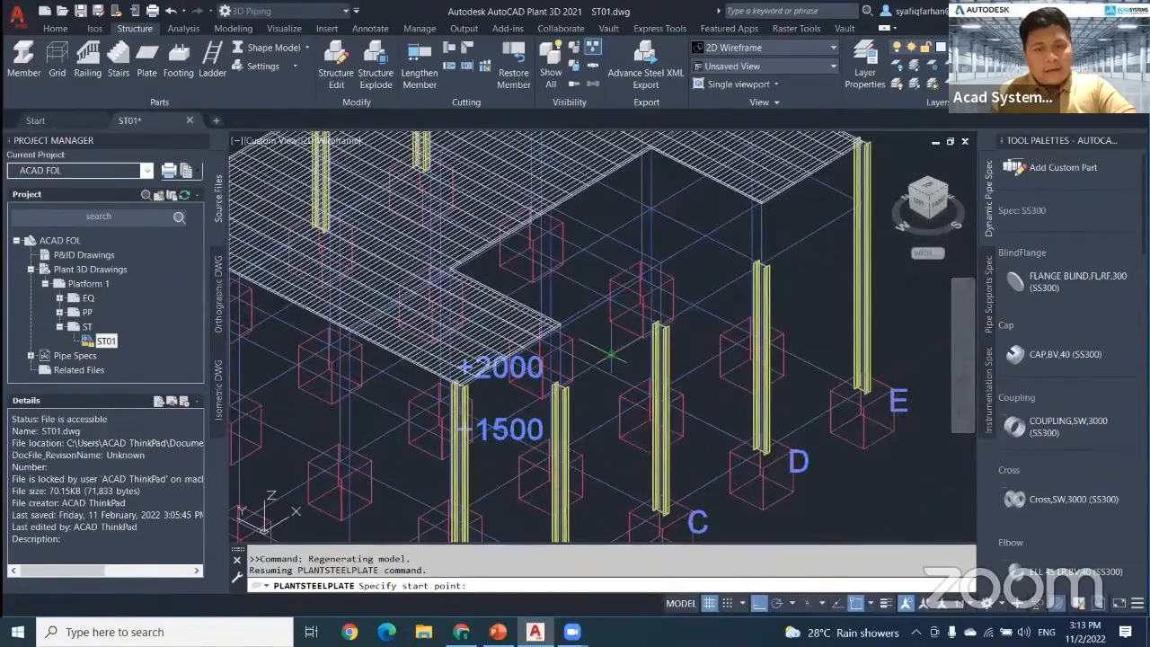
pyautogui.keyDown('shift'); pyautogui.moveTo(637, 372); pyautogui.dragTo(561, 378, button='middle'); pyautogui.keyUp('shift')
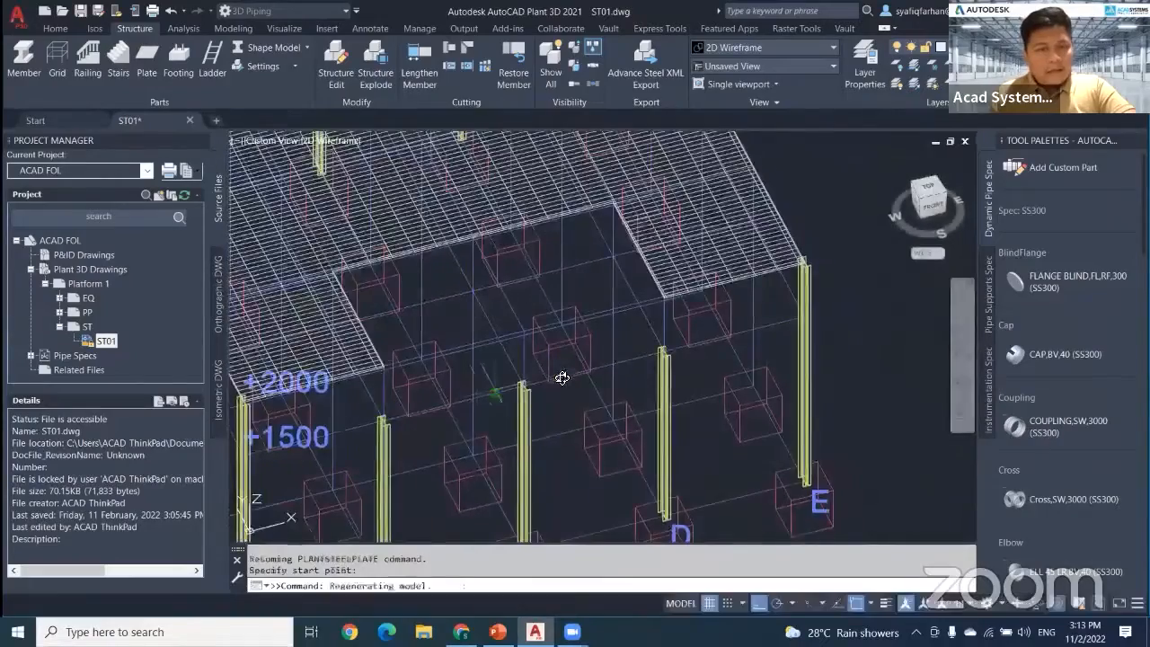
pyautogui.keyDown('shift'); pyautogui.moveTo(467, 416); pyautogui.dragTo(429, 441, button='middle'); pyautogui.keyUp('shift')
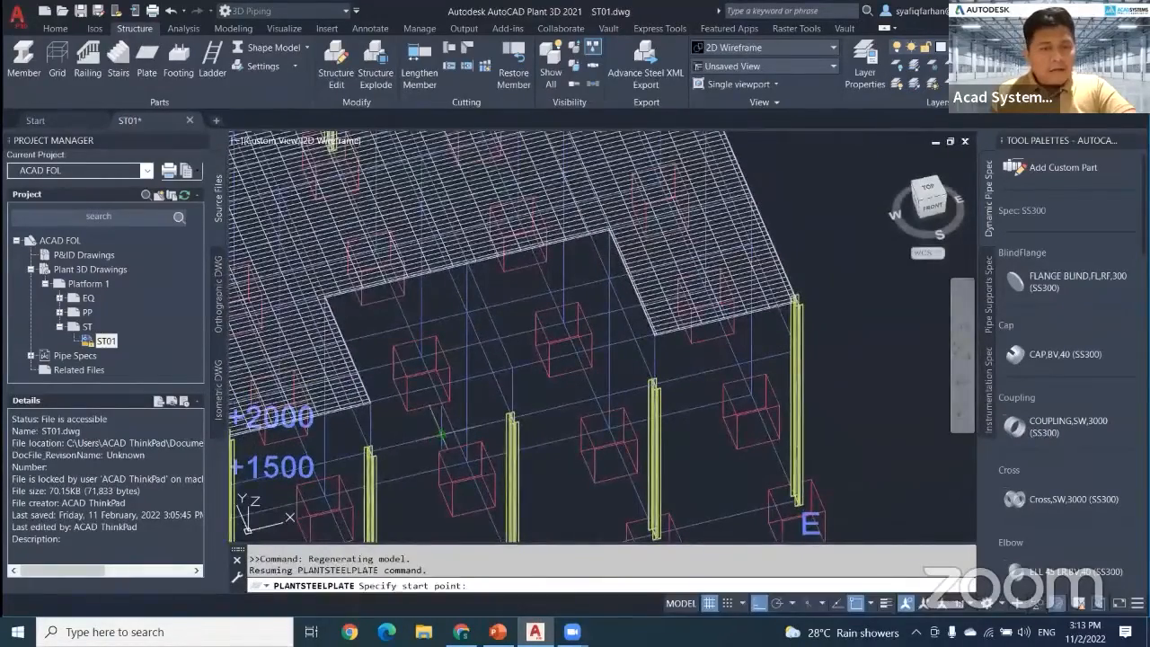
pyautogui.click(441, 435)
pyautogui.keyDown('shift'); pyautogui.moveTo(414, 368); pyautogui.dragTo(360, 305, button='middle'); pyautogui.keyUp('shift')
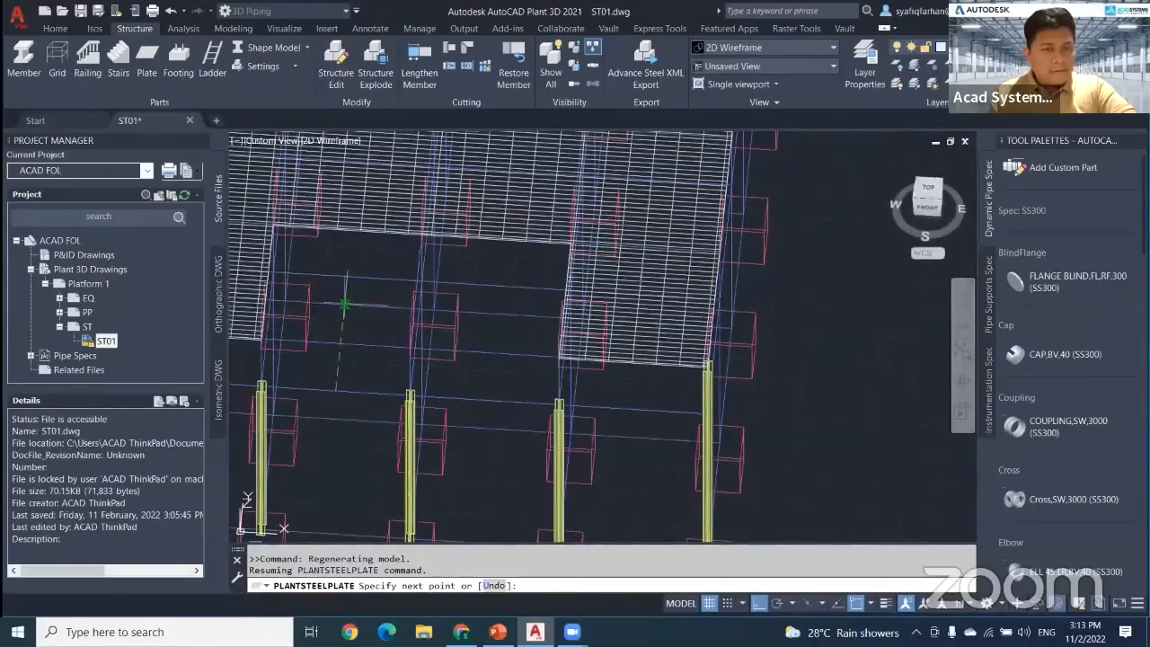
pyautogui.keyDown('shift'); pyautogui.moveTo(377, 294); pyautogui.dragTo(399, 218, button='middle'); pyautogui.keyUp('shift')
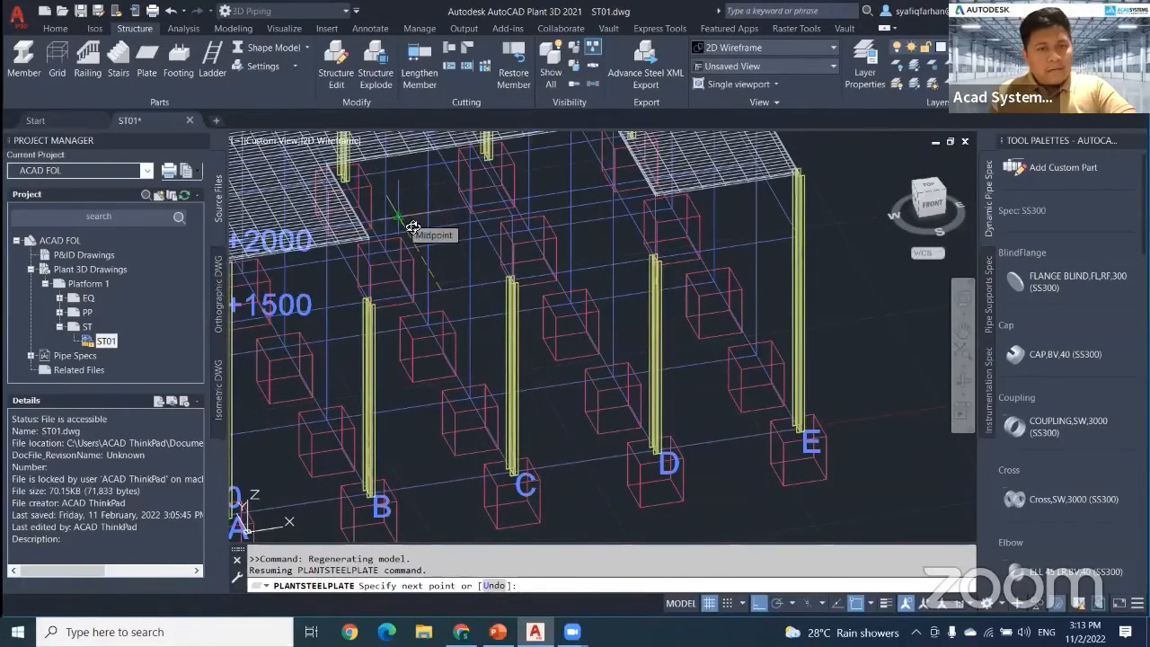
pyautogui.keyDown('shift'); pyautogui.moveTo(411, 226); pyautogui.dragTo(419, 248, button='middle'); pyautogui.keyUp('shift')
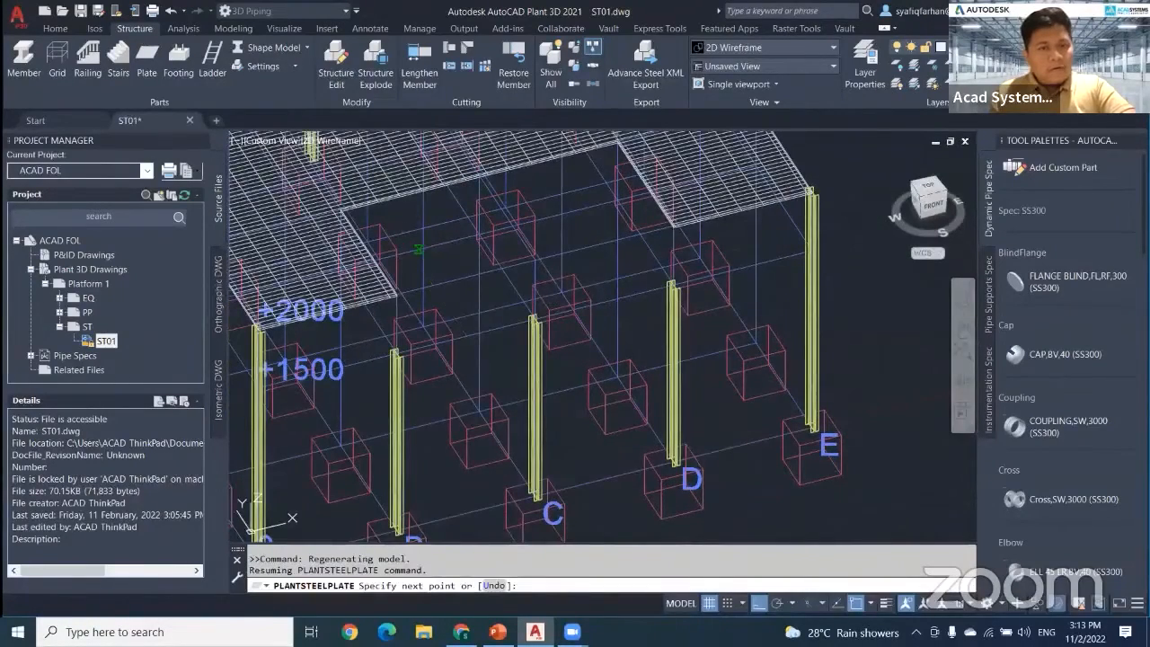
# Step: Trace the +1500 grating perpendicular to grid line 2, across to midway between C and D, perpendicular back to line 1, and close it
pyautogui.keyDown('shift'); pyautogui.rightClick(418, 249); pyautogui.keyUp('shift')
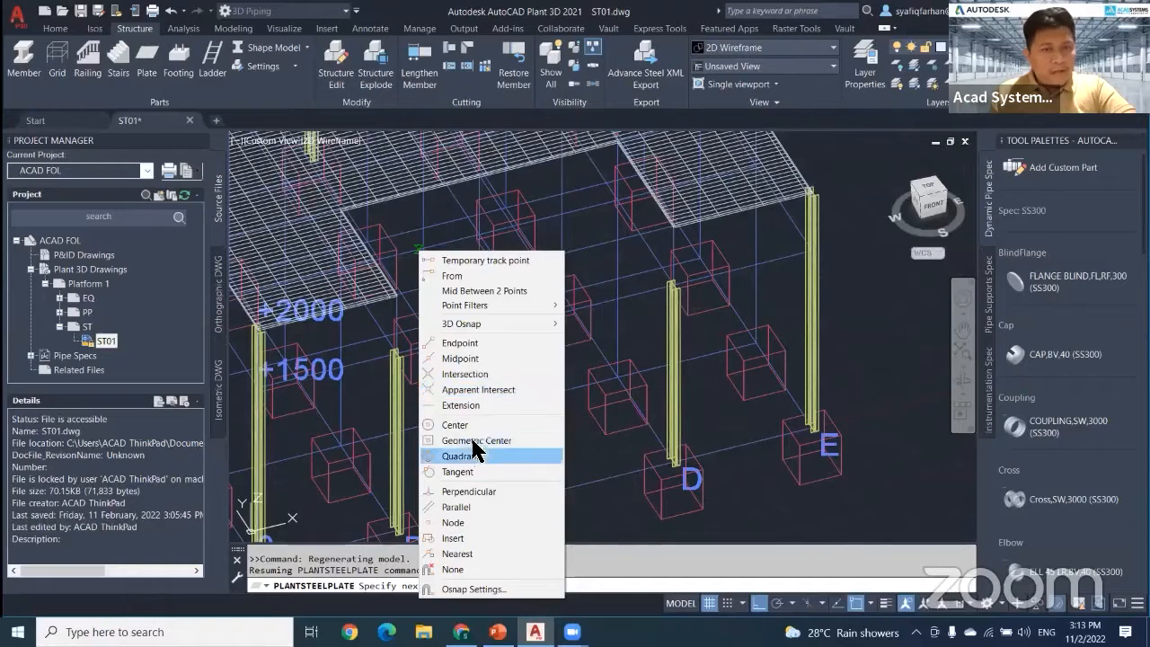
pyautogui.click(471, 493)
pyautogui.click(409, 252)
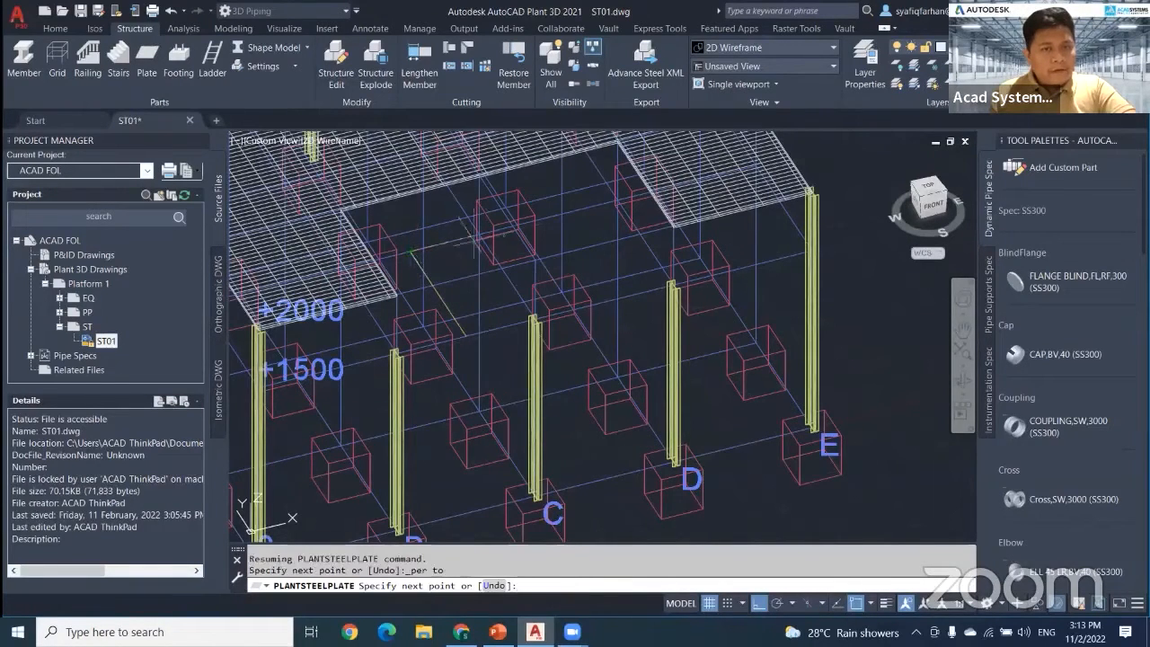
pyautogui.click(558, 216)
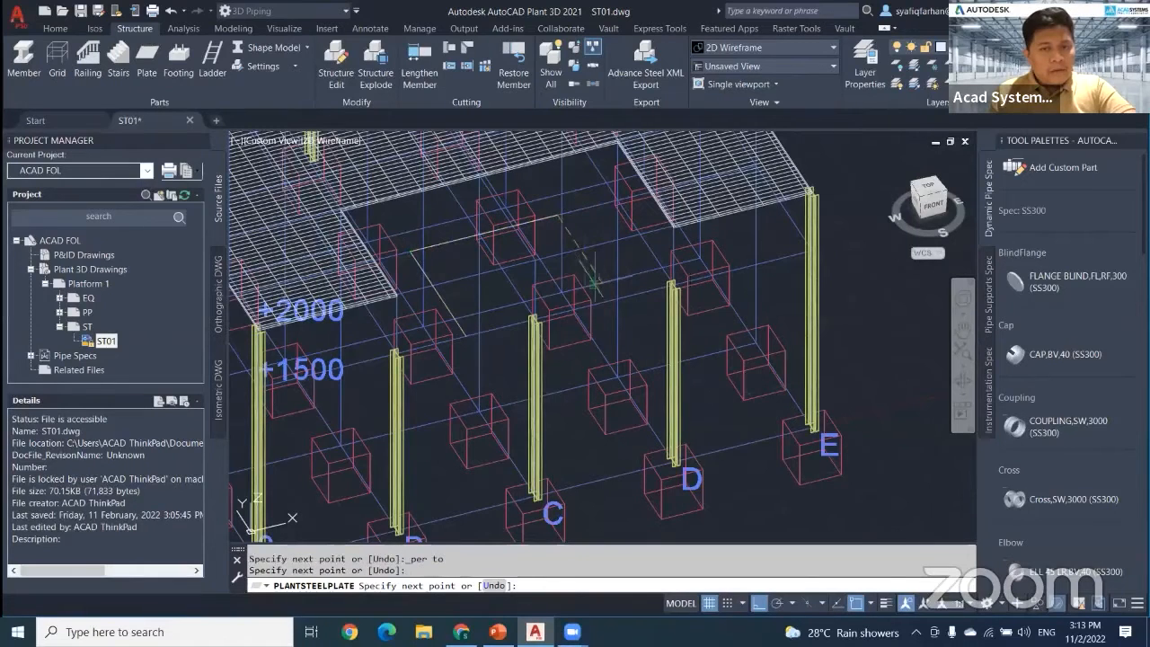
pyautogui.keyDown('shift'); pyautogui.rightClick(614, 307); pyautogui.keyUp('shift')
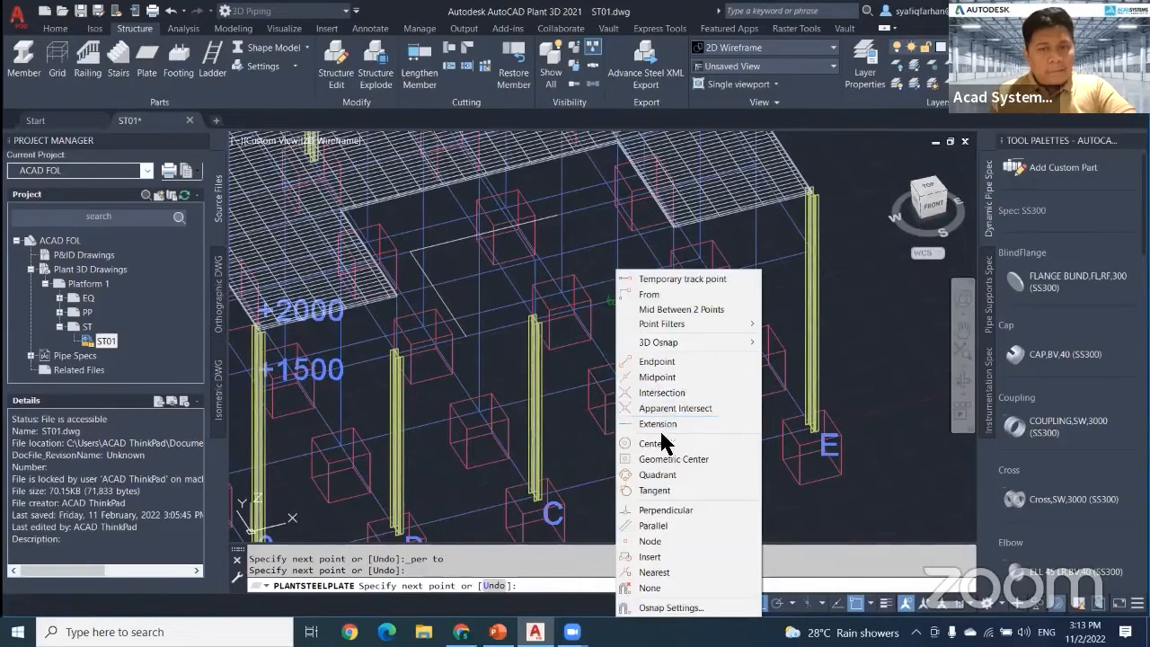
pyautogui.click(665, 511)
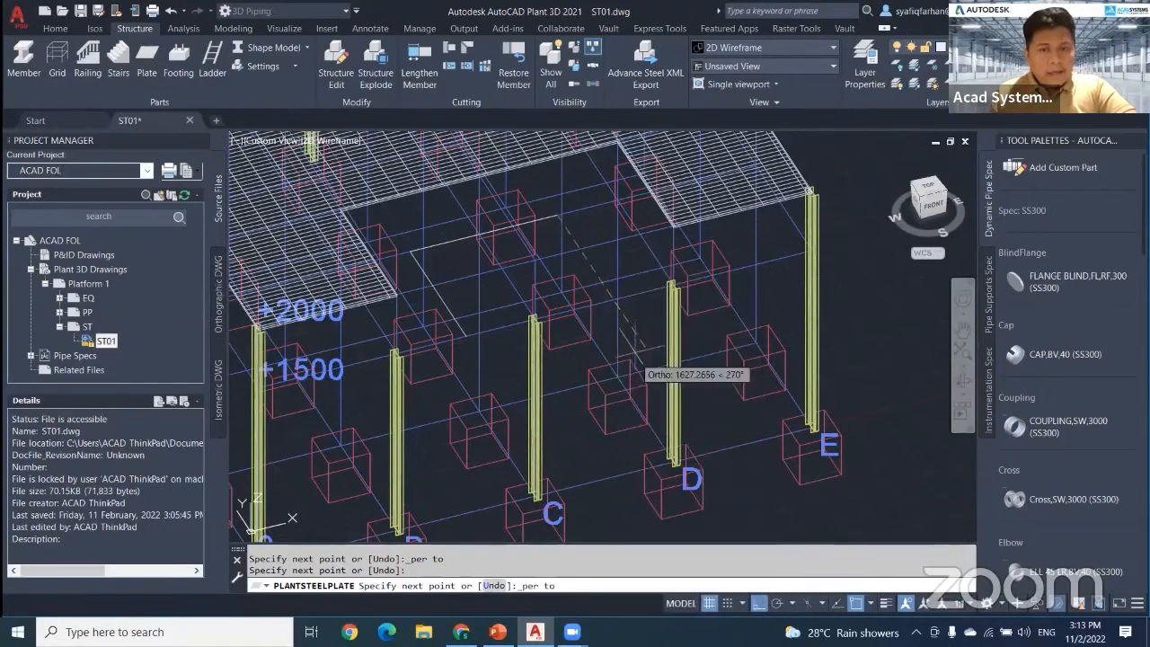
pyautogui.click(466, 337)
pyautogui.press('Return')
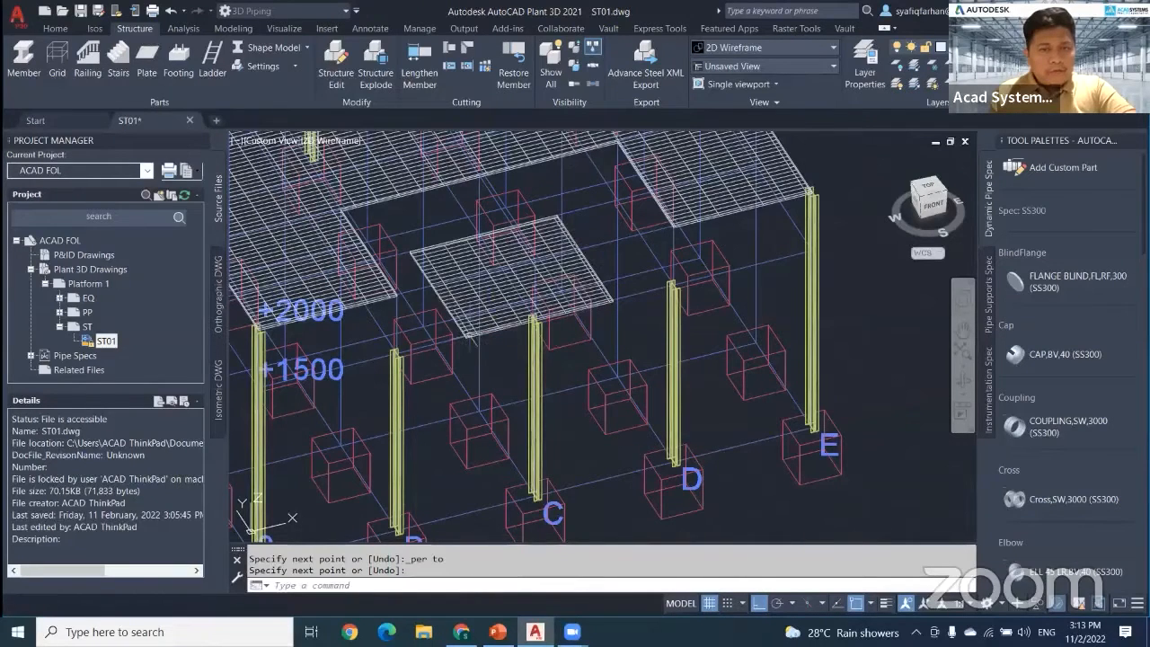
# Step: Examine the +1500 grating in relation to the opening in the +2000 grating from several distances and angles
pyautogui.scroll(-3, 643, 288)
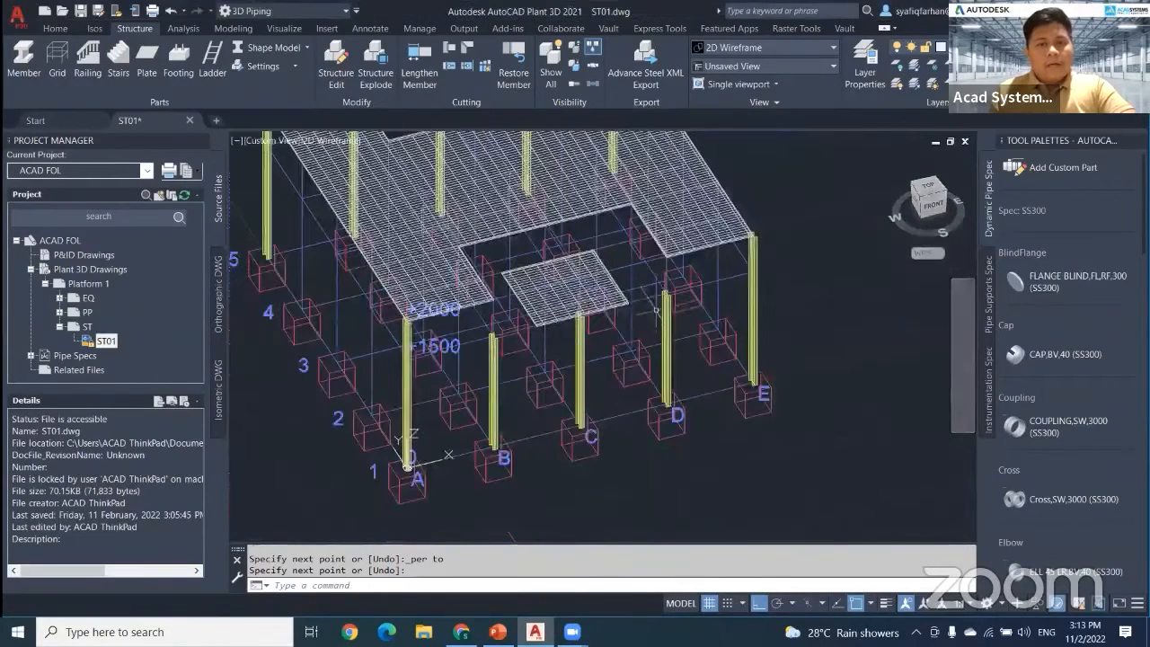
pyautogui.press('Escape')
pyautogui.scroll(-3, 665, 382)
pyautogui.scroll(8, 668, 388)
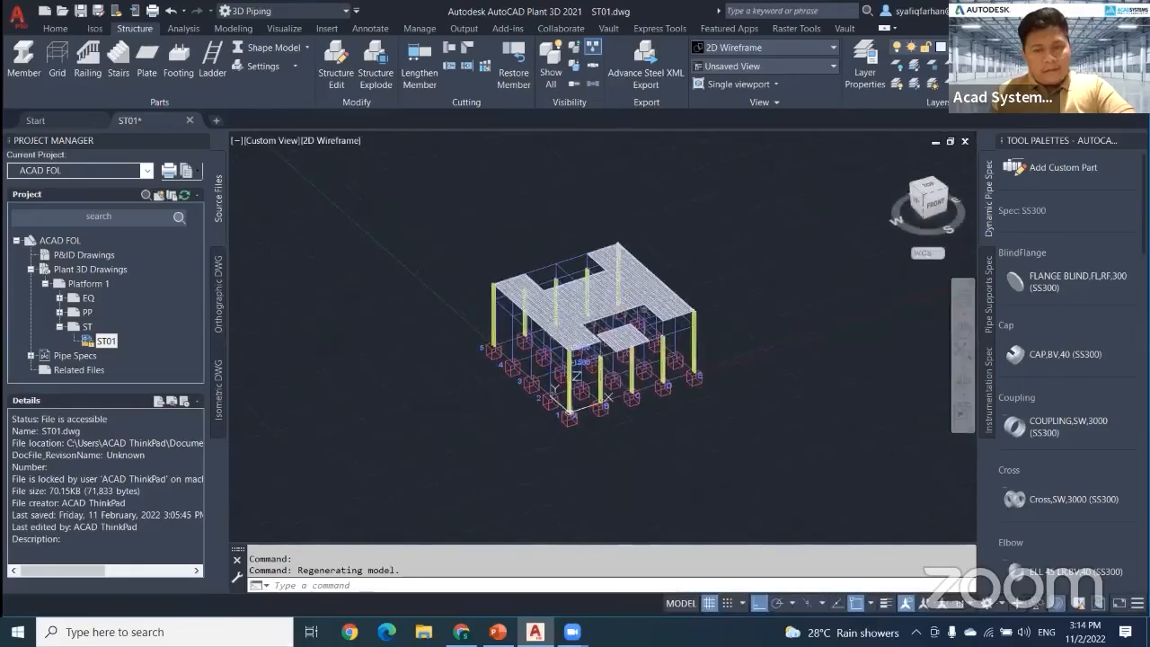
pyautogui.scroll(4, 644, 355)
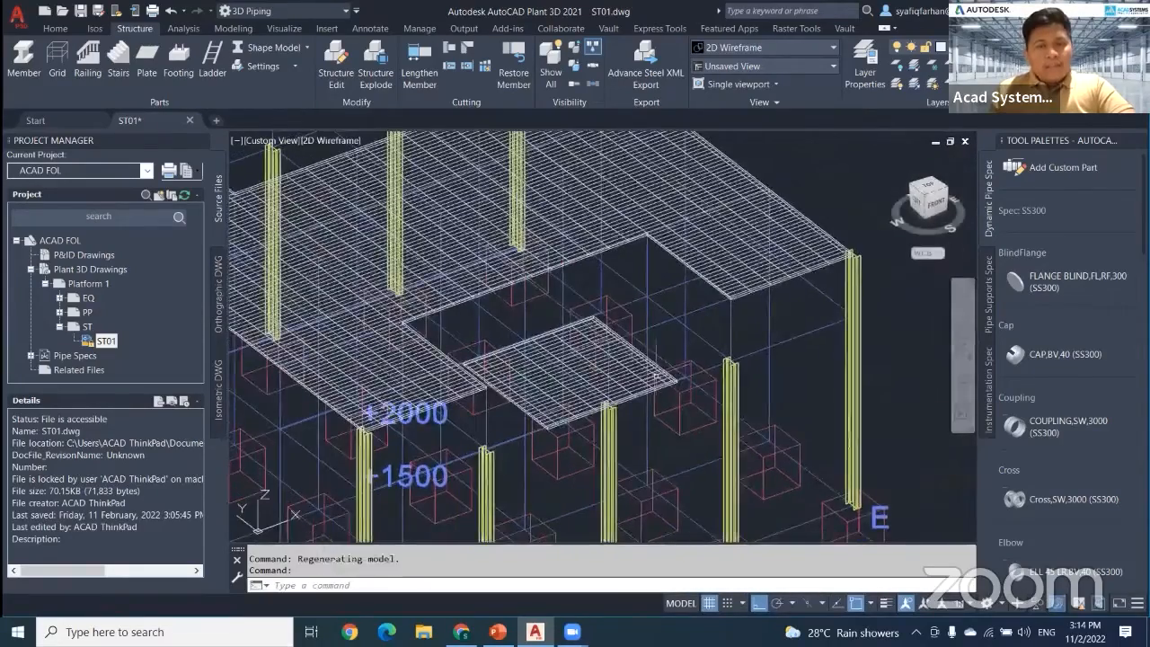
pyautogui.scroll(-6, 652, 373)
pyautogui.moveTo(655, 354); pyautogui.dragTo(675, 271, button='middle')
pyautogui.keyDown('shift'); pyautogui.moveTo(693, 357); pyautogui.dragTo(701, 384, button='middle'); pyautogui.keyUp('shift')
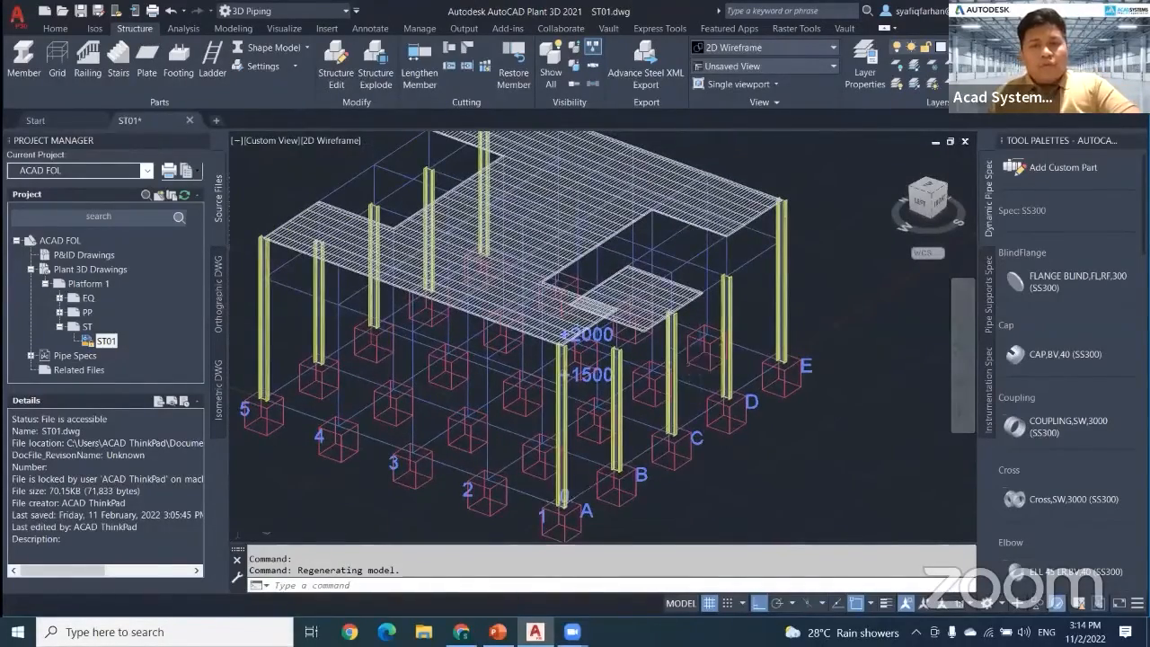
# Step: Draw a line along the opening edge of the +2000 grating on grid line D, from its corner at 2D to 1D
pyautogui.scroll(2, 700, 358)
pyautogui.moveTo(659, 259); pyautogui.dragTo(632, 429, button='middle')
pyautogui.scroll(2, 627, 362)
pyautogui.write('l')
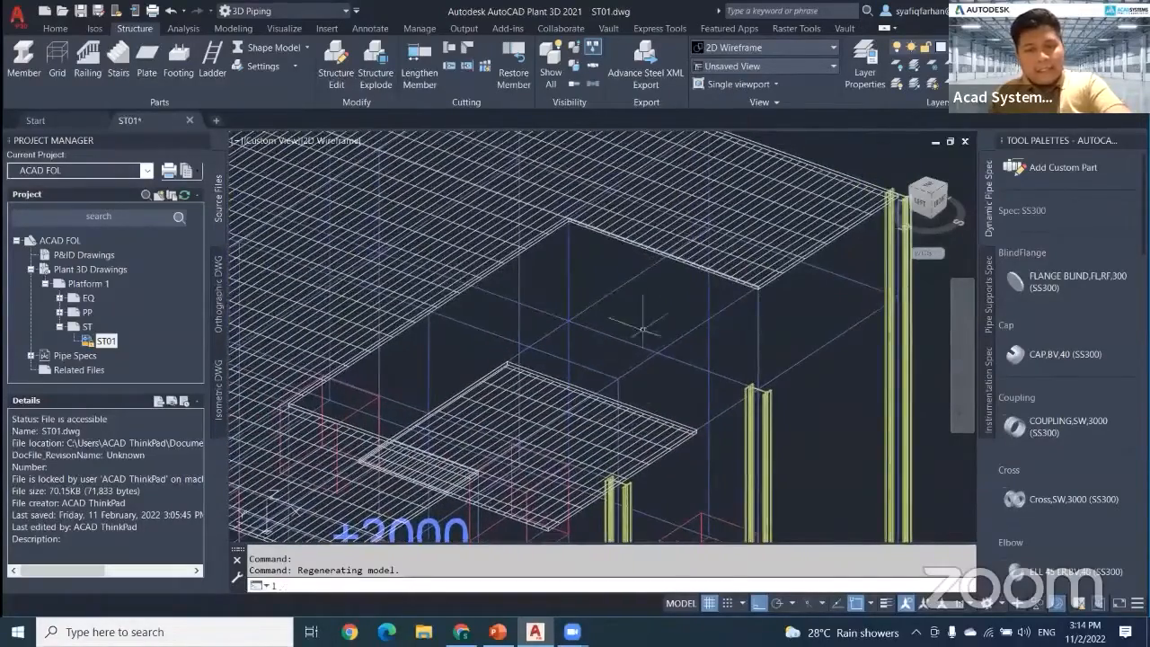
pyautogui.press('Return')
pyautogui.scroll(5, 642, 329)
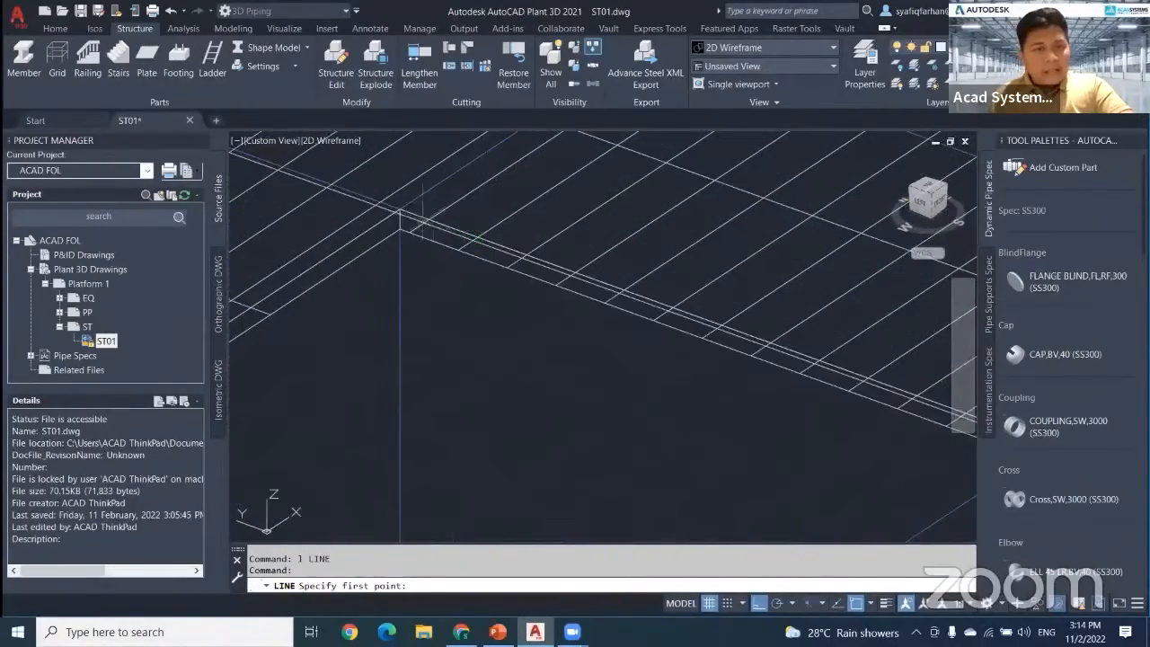
pyautogui.click(400, 210)
pyautogui.moveTo(753, 362); pyautogui.dragTo(490, 241, button='middle')
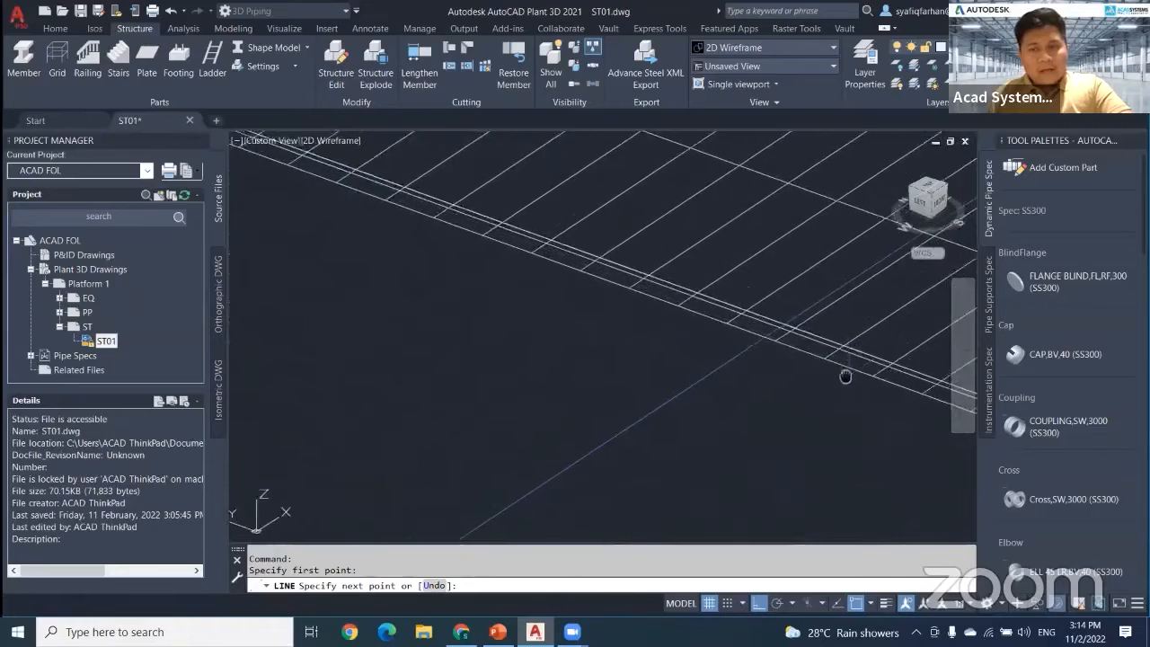
pyautogui.moveTo(845, 378); pyautogui.dragTo(589, 222, button='middle')
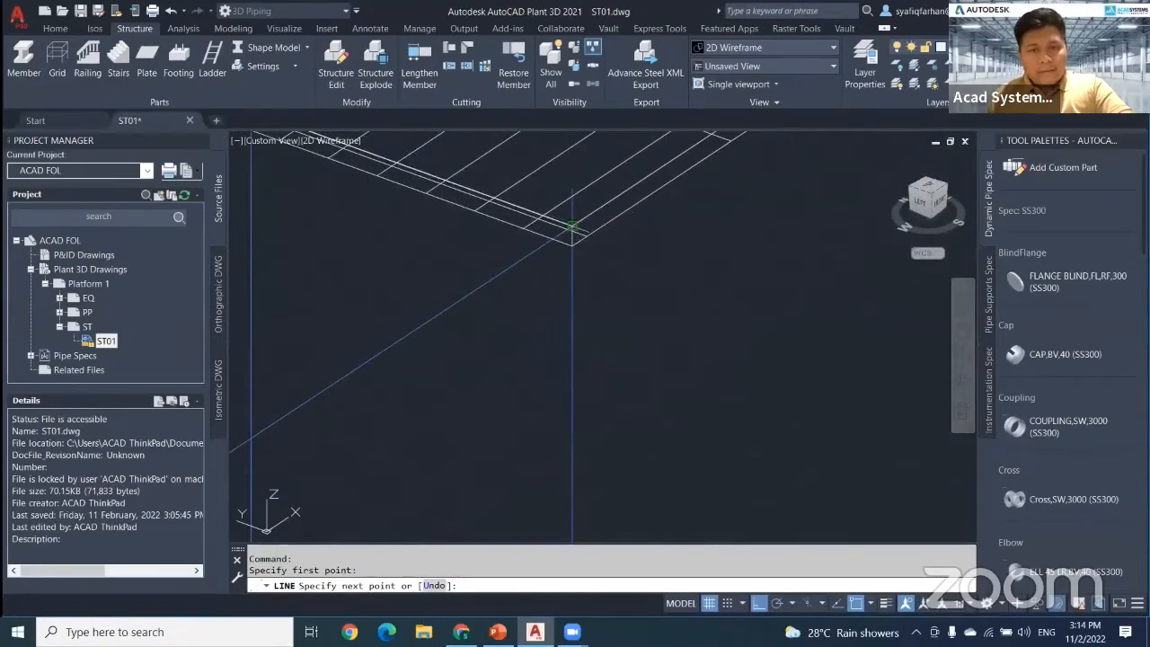
pyautogui.scroll(-5, 611, 319)
pyautogui.press('Escape')
# Step: Draw a line along the D-side top edge of the +1500 grating, from grid line 2 to grid line 1
pyautogui.press('Return')
pyautogui.scroll(4, 460, 328)
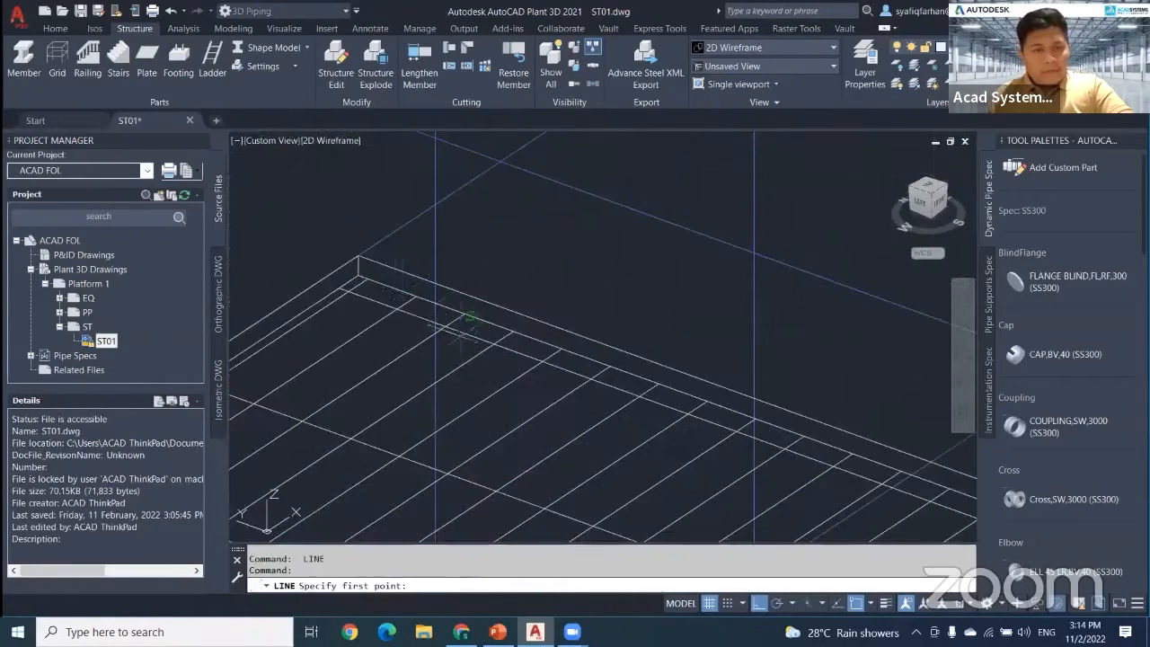
pyautogui.click(359, 255)
pyautogui.scroll(-6, 655, 350)
pyautogui.moveTo(792, 389); pyautogui.dragTo(584, 297, button='middle')
pyautogui.scroll(2, 678, 339)
pyautogui.click(670, 351)
pyautogui.press('Escape')
# Step: Draw a line along the +1500 grating's edge on grid line 1, from its D-side corner to its B-side corner
pyautogui.moveTo(706, 374); pyautogui.dragTo(796, 267, button='middle')
pyautogui.scroll(-3, 775, 306)
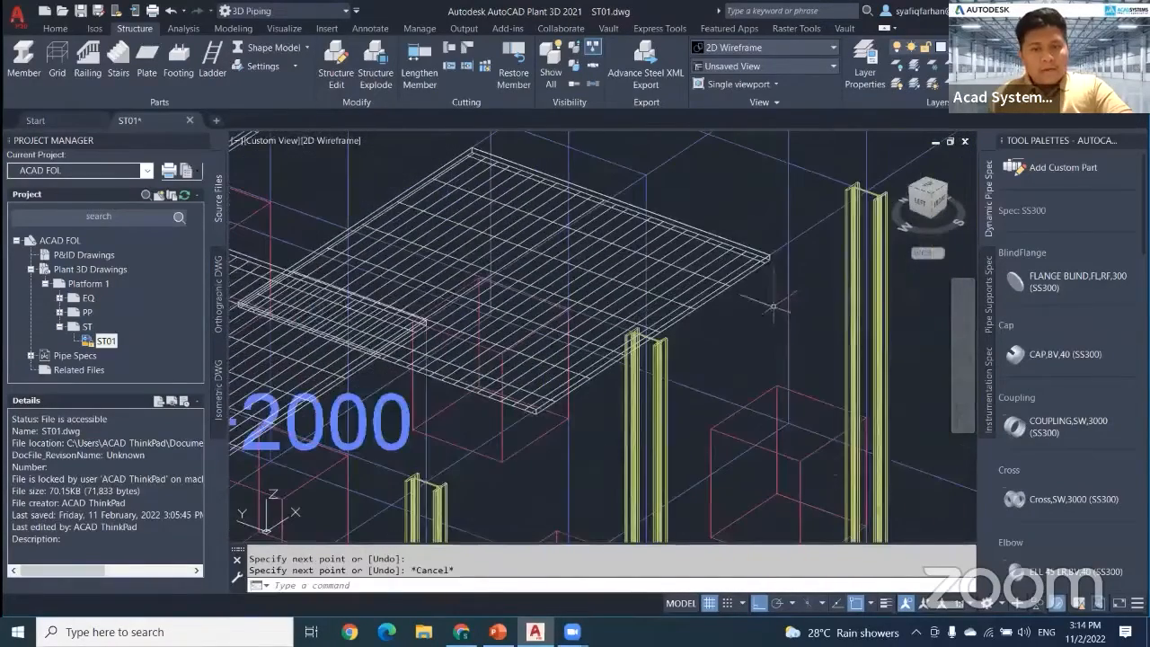
pyautogui.press('Return')
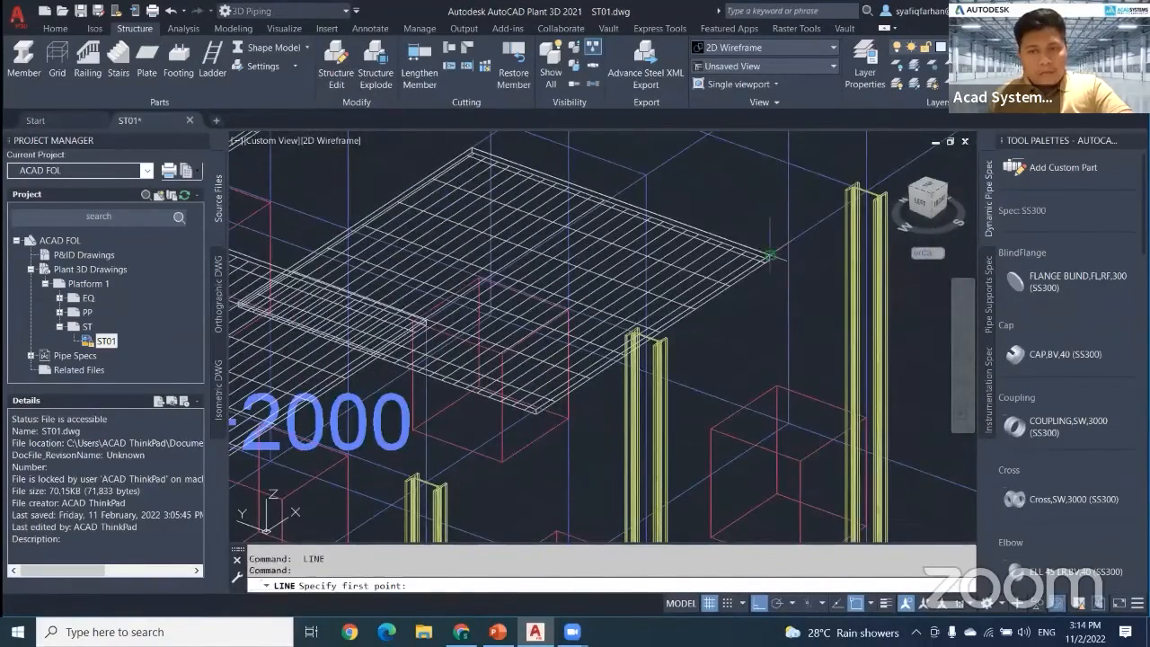
pyautogui.click(770, 255)
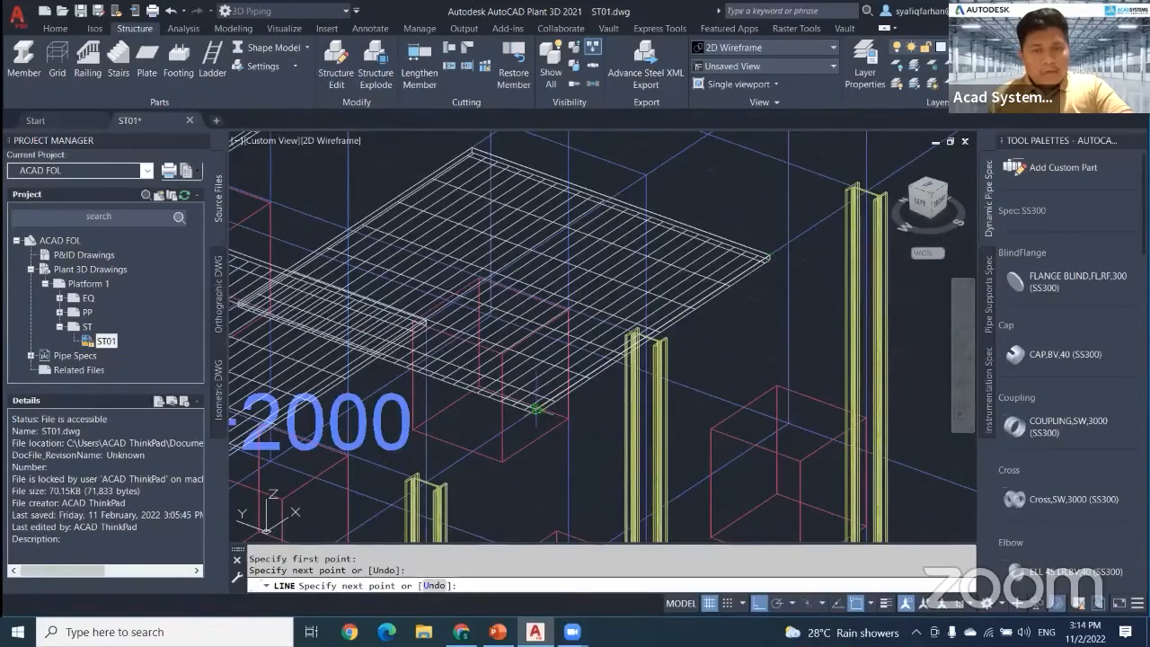
pyautogui.press('Escape')
pyautogui.press('Escape')
# Step: Hide both the +2000 and the +1500 gratings
pyautogui.scroll(-4, 635, 320)
pyautogui.moveTo(635, 314); pyautogui.dragTo(656, 376, button='middle')
pyautogui.click(567, 221)
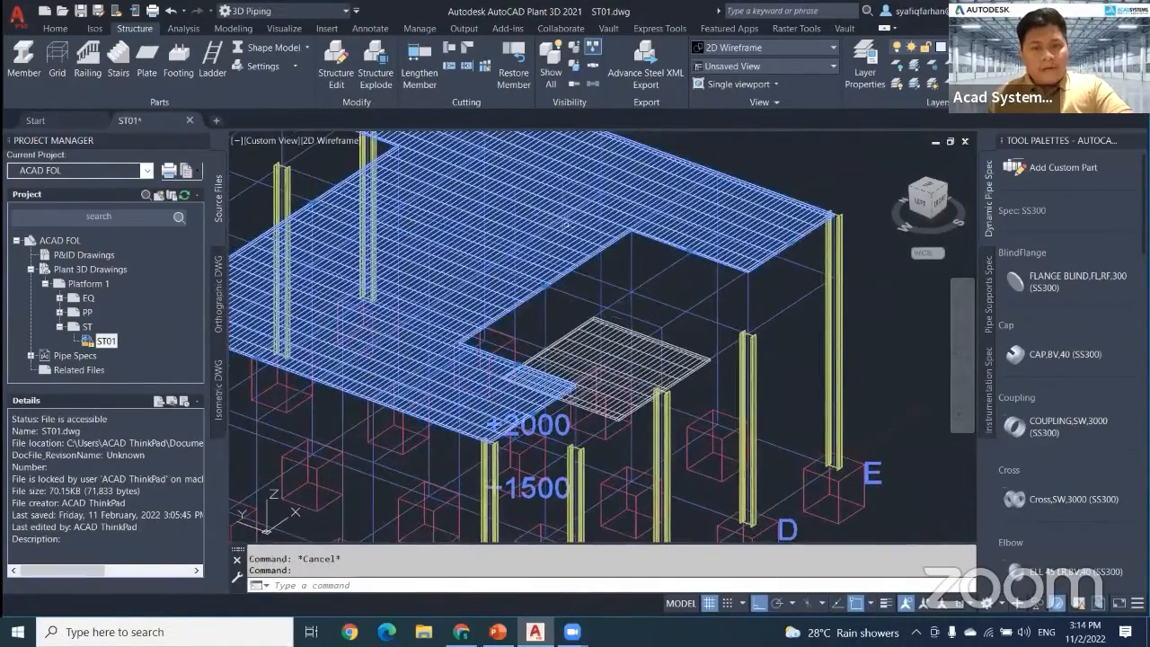
pyautogui.click(632, 368)
pyautogui.rightClick(631, 369)
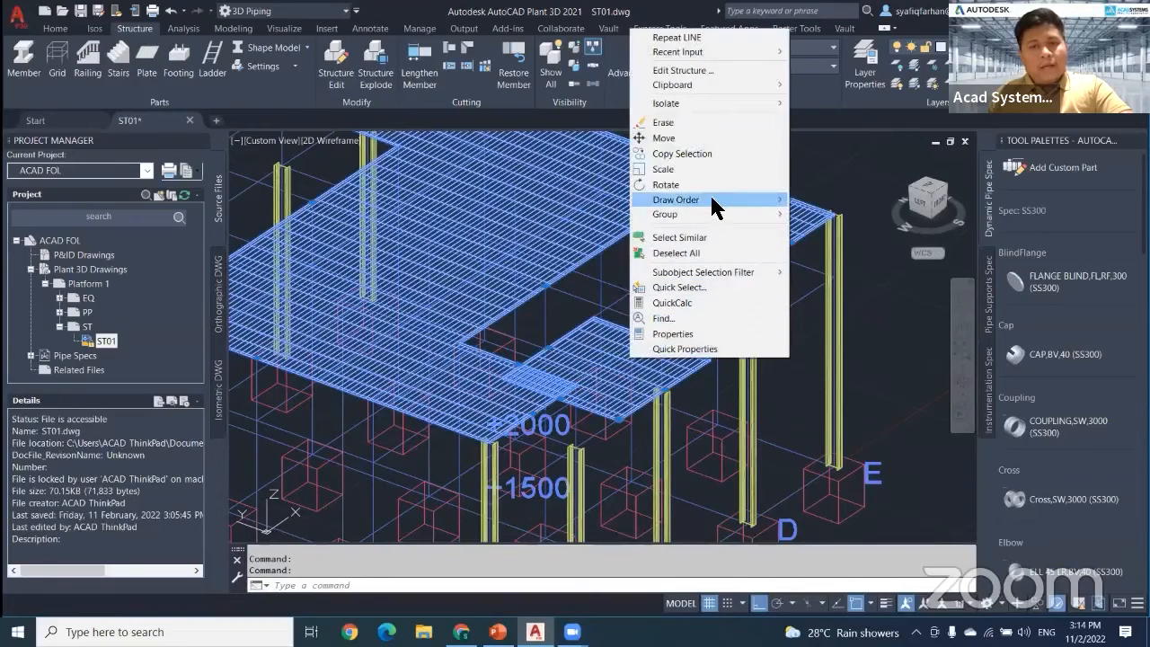
pyautogui.moveTo(729, 108)
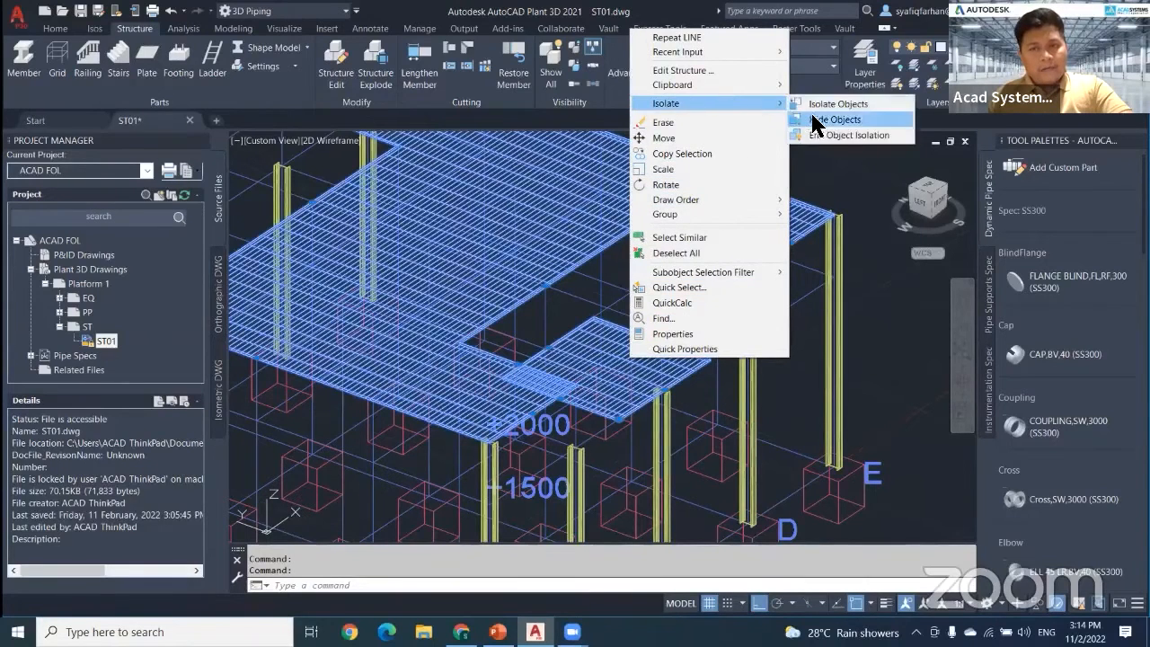
pyautogui.click(816, 117)
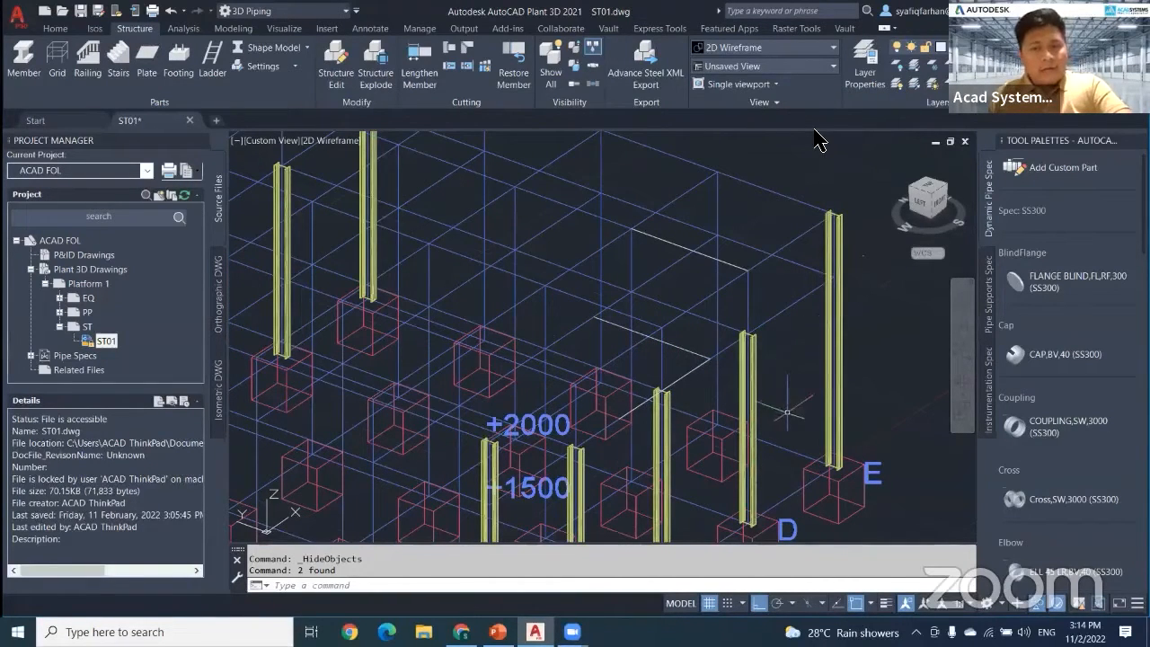
# Step: Draw a line joining the midpoints of the +2000 opening edge line and the +1500 grating's D-side edge line
pyautogui.moveTo(788, 415)
pyautogui.keyDown('shift'); pyautogui.mouseDown(button='middle')
pyautogui.moveTo(764, 422)
pyautogui.moveTo(800, 416)
pyautogui.mouseUp(button='middle'); pyautogui.keyUp('shift')
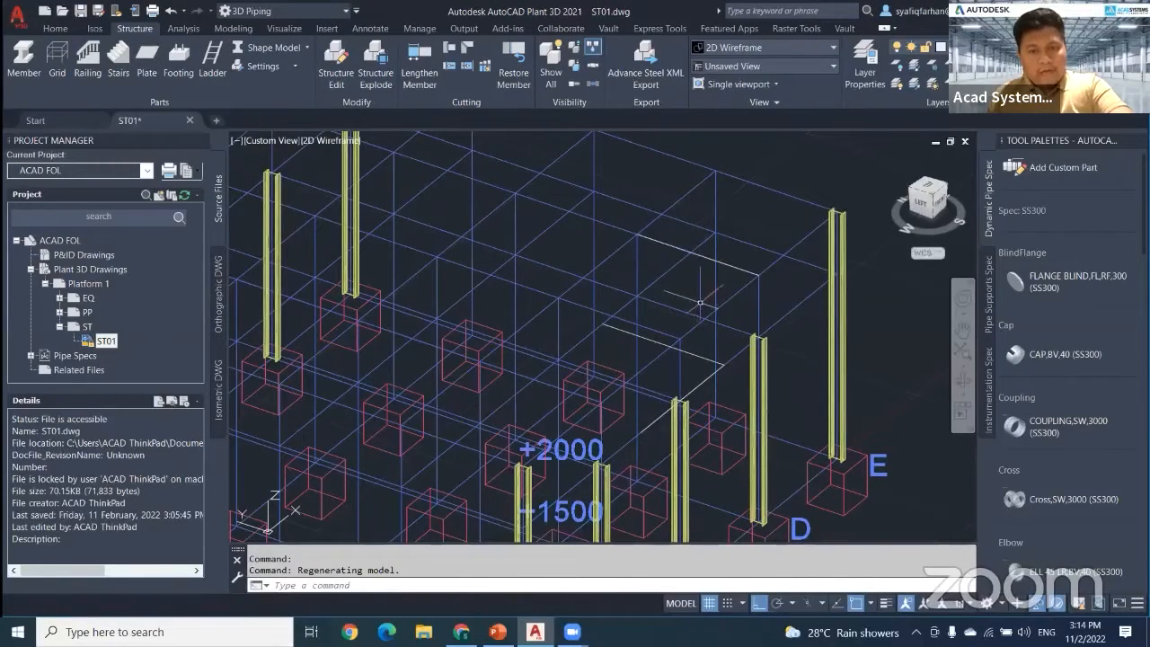
pyautogui.write('l')
pyautogui.press('Return')
pyautogui.click(697, 254)
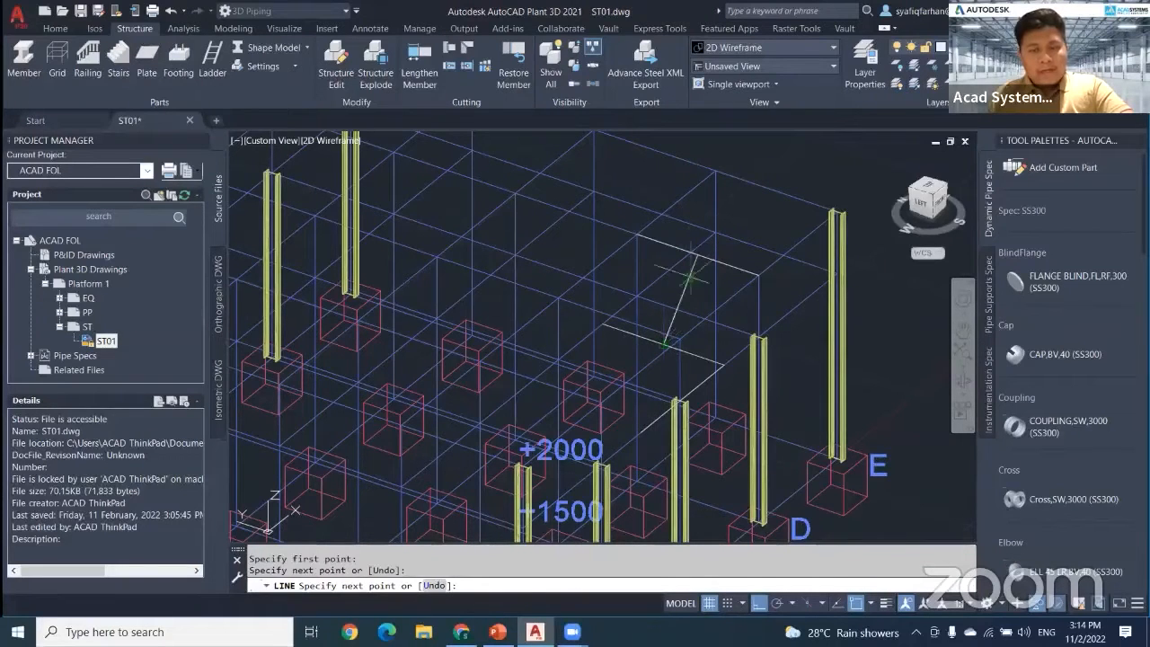
pyautogui.press('Escape')
# Step: Draw a 2000 line straight down from the midpoint of the +1500 edge line at column C on grid line 1
pyautogui.scroll(-2, 696, 350)
pyautogui.moveTo(775, 524); pyautogui.dragTo(706, 415, button='middle')
pyautogui.scroll(2, 654, 316)
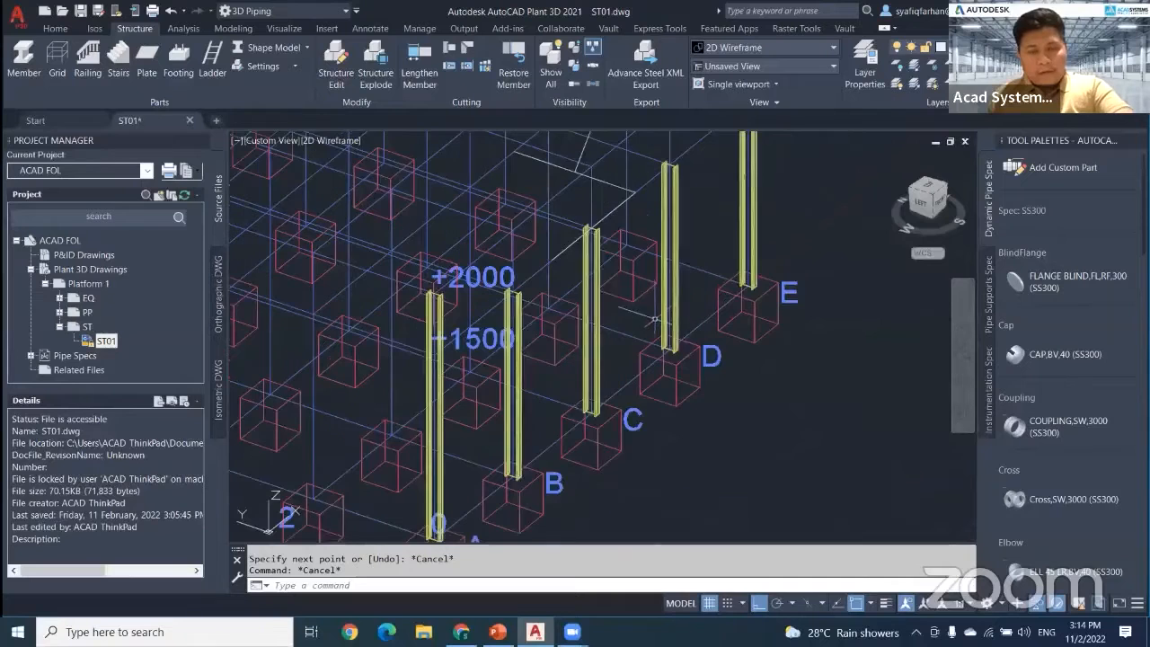
pyautogui.write('l')
pyautogui.press('Return')
pyautogui.scroll(2, 600, 235)
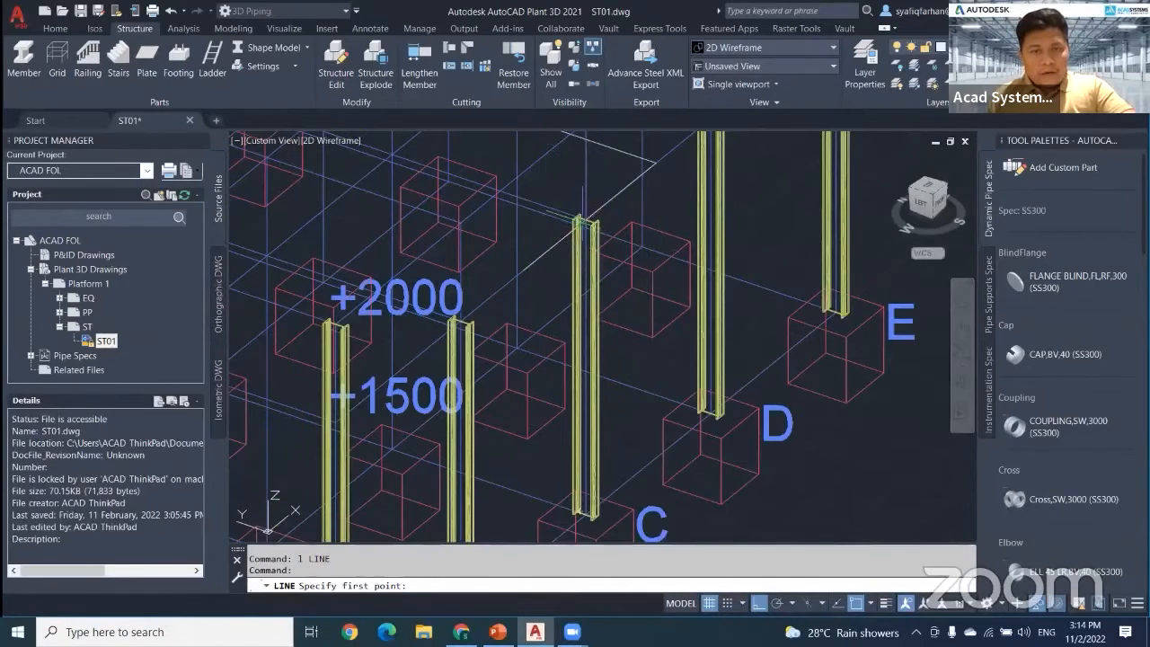
pyautogui.scroll(4, 584, 217)
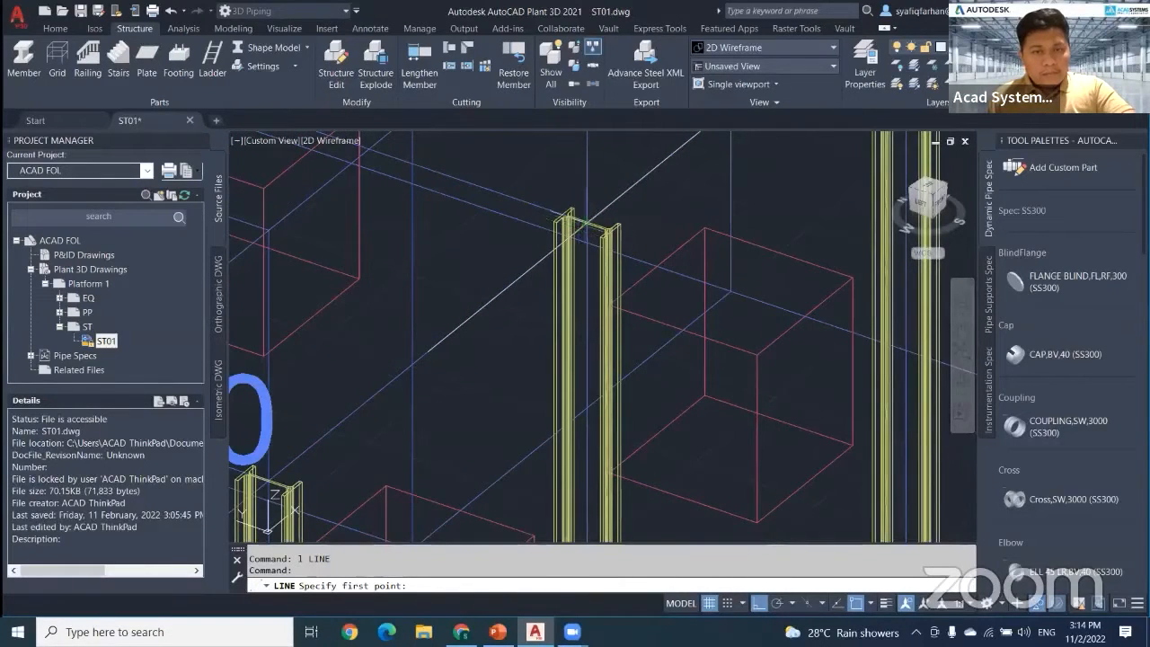
pyautogui.scroll(4, 585, 220)
pyautogui.click(590, 219)
pyautogui.scroll(-8, 590, 220)
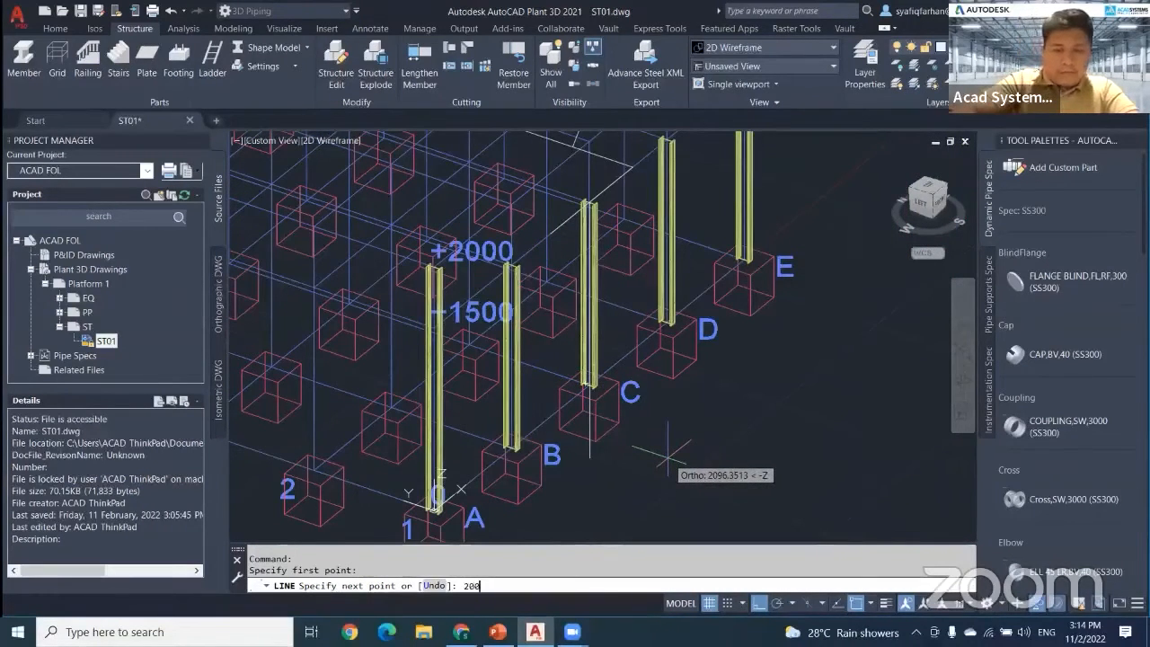
pyautogui.write('2000')
pyautogui.press('Return')
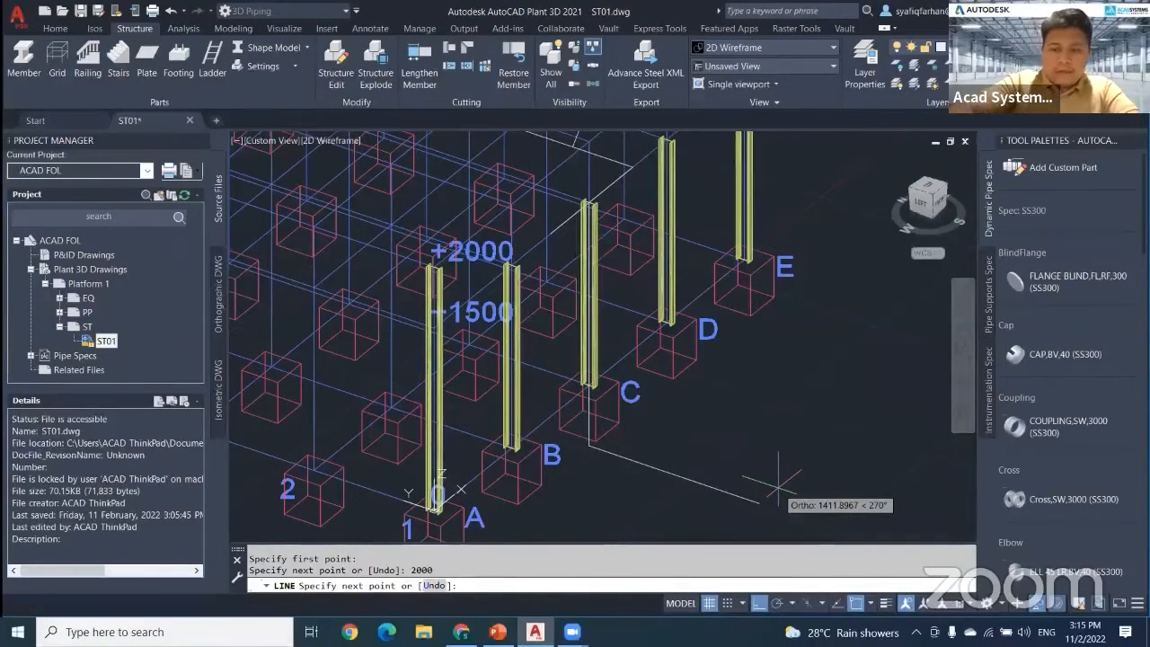
# Step: Continue the line 1500 horizontally outward from grid line 1, and close it with a sloped segment back to the column C top point
pyautogui.press('Return')
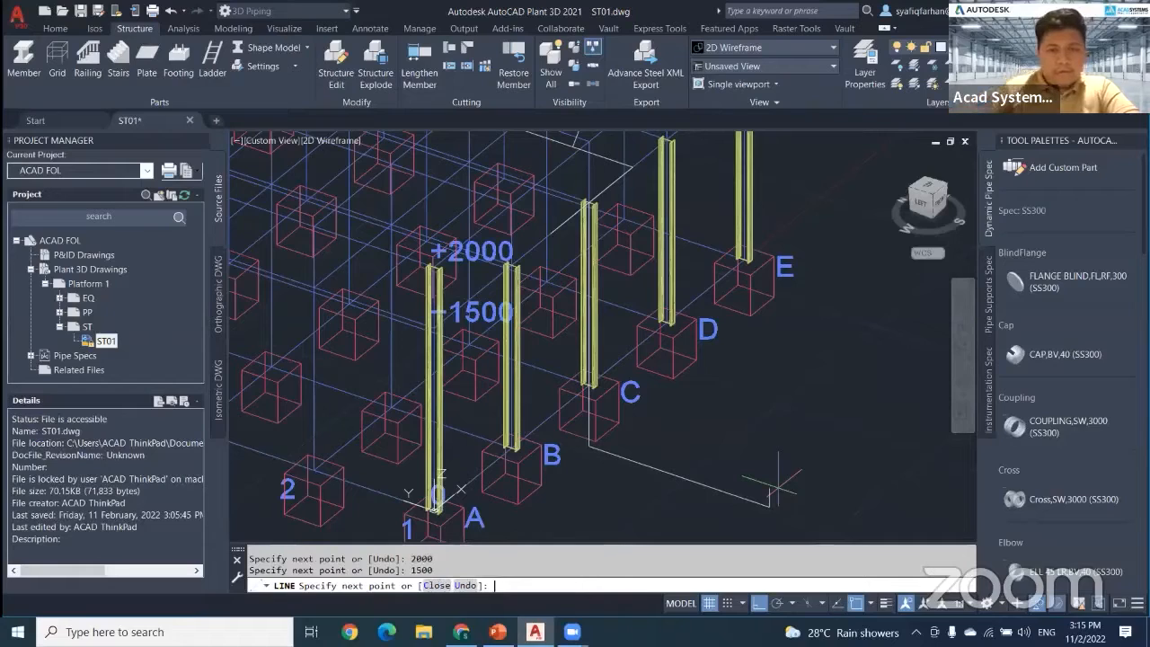
pyautogui.scroll(5, 589, 211)
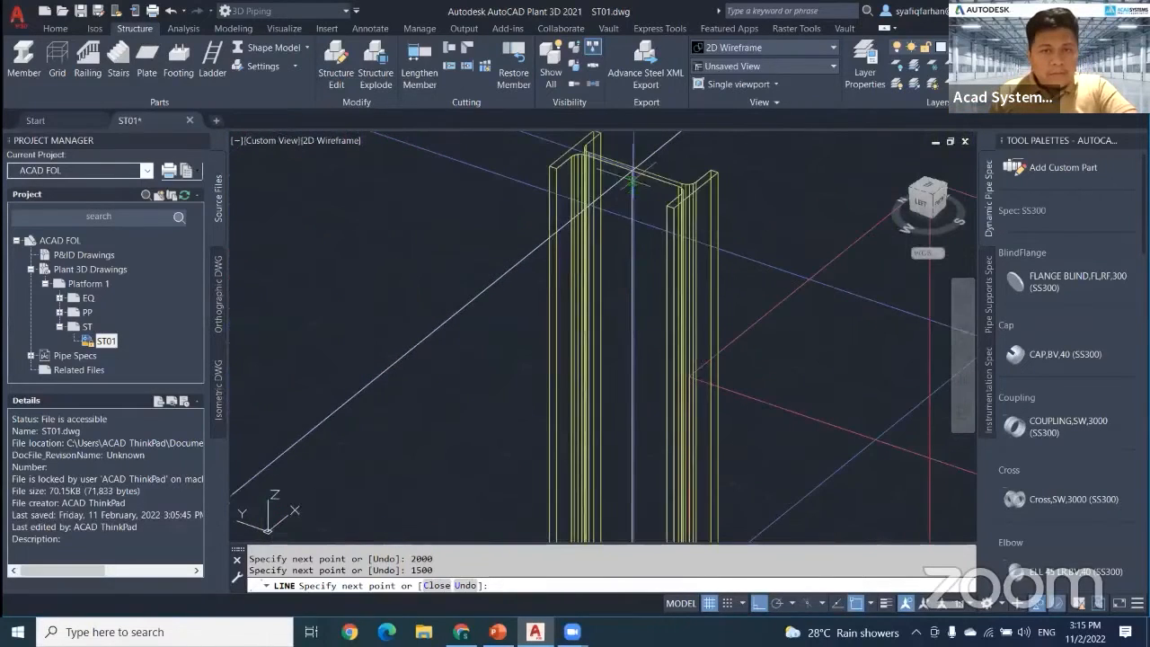
pyautogui.scroll(-5, 633, 169)
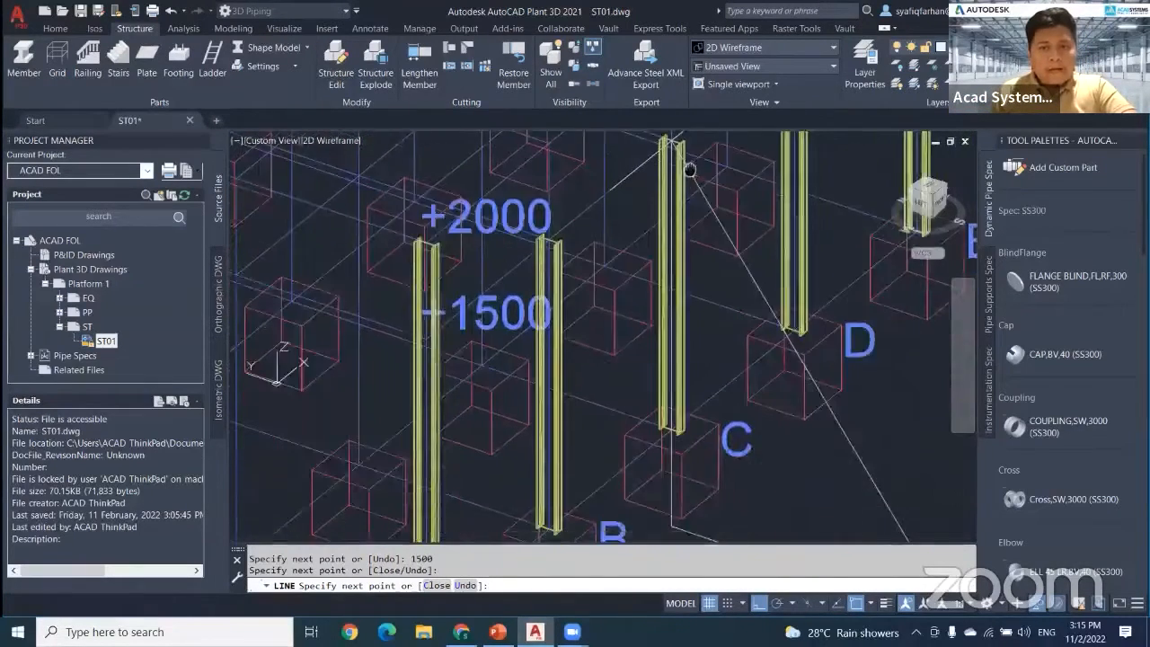
pyautogui.moveTo(698, 279); pyautogui.dragTo(697, 326, button='middle')
pyautogui.press('Escape')
pyautogui.press('Escape')
pyautogui.moveTo(711, 381); pyautogui.dragTo(710, 437, button='middle')
pyautogui.moveTo(707, 285); pyautogui.dragTo(708, 296, button='middle')
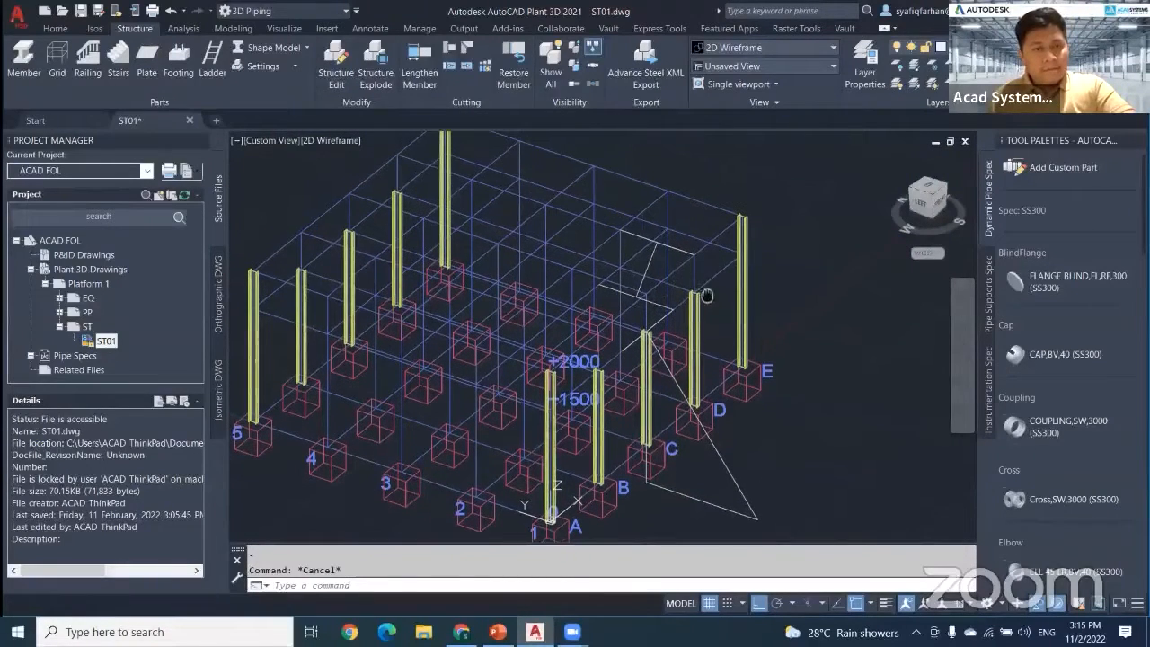
# Step: Place a stair along the sloped line from the +2000 opening edge's midpoint to the +1500 grating's D-side edge midpoint
pyautogui.click(118, 61)
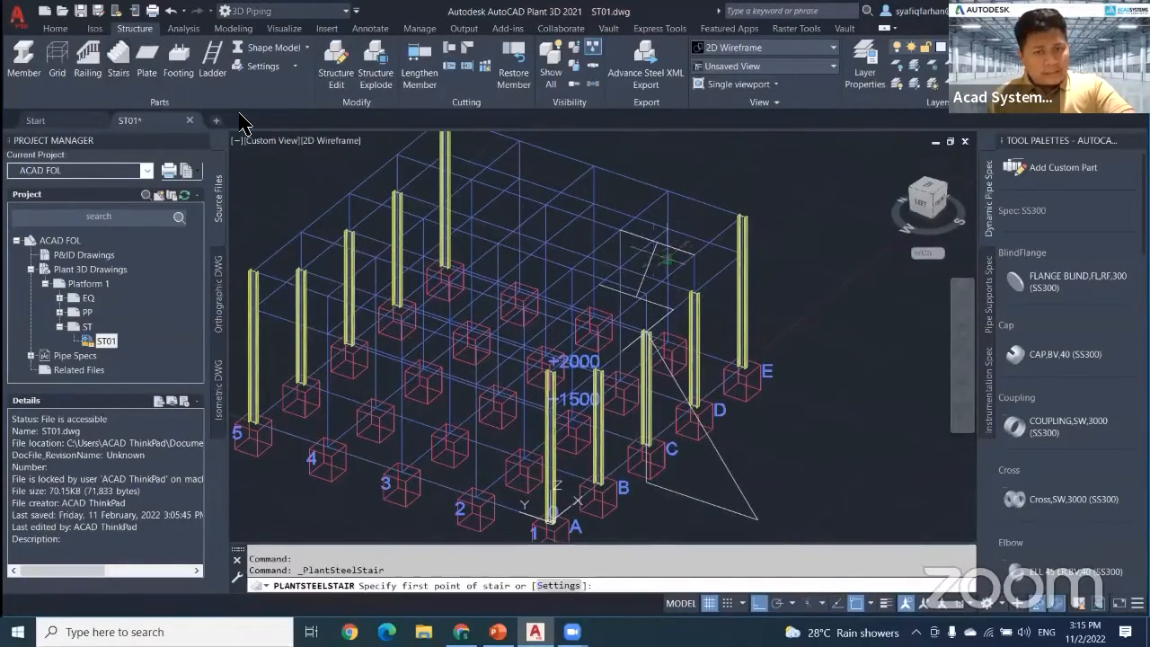
pyautogui.click(657, 241)
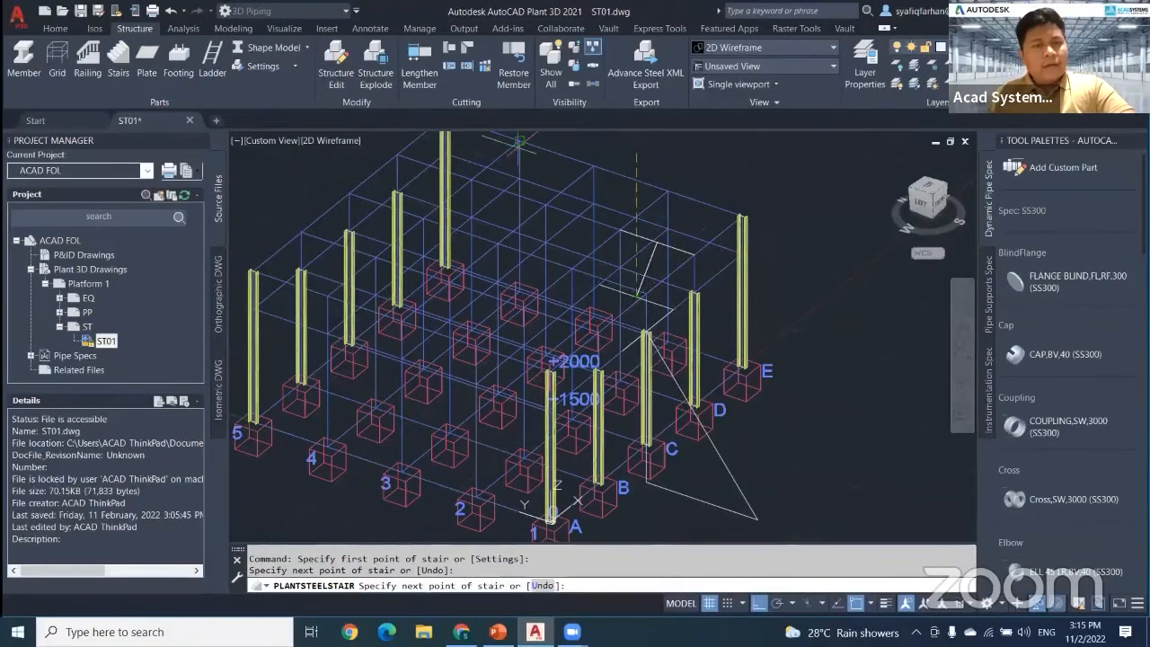
# Step: Try to place a stair along the sloped guide line running from the upper platform level to the lower landing
pyautogui.press('Escape')
pyautogui.click(118, 61)
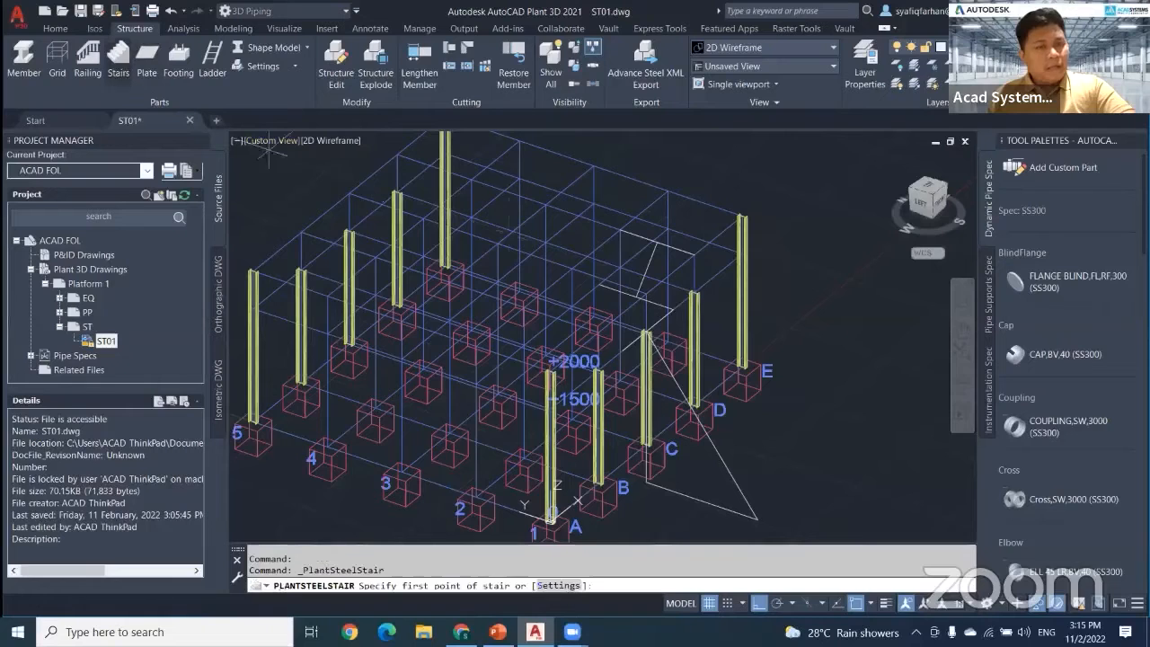
pyautogui.scroll(5, 683, 286)
pyautogui.press('Escape')
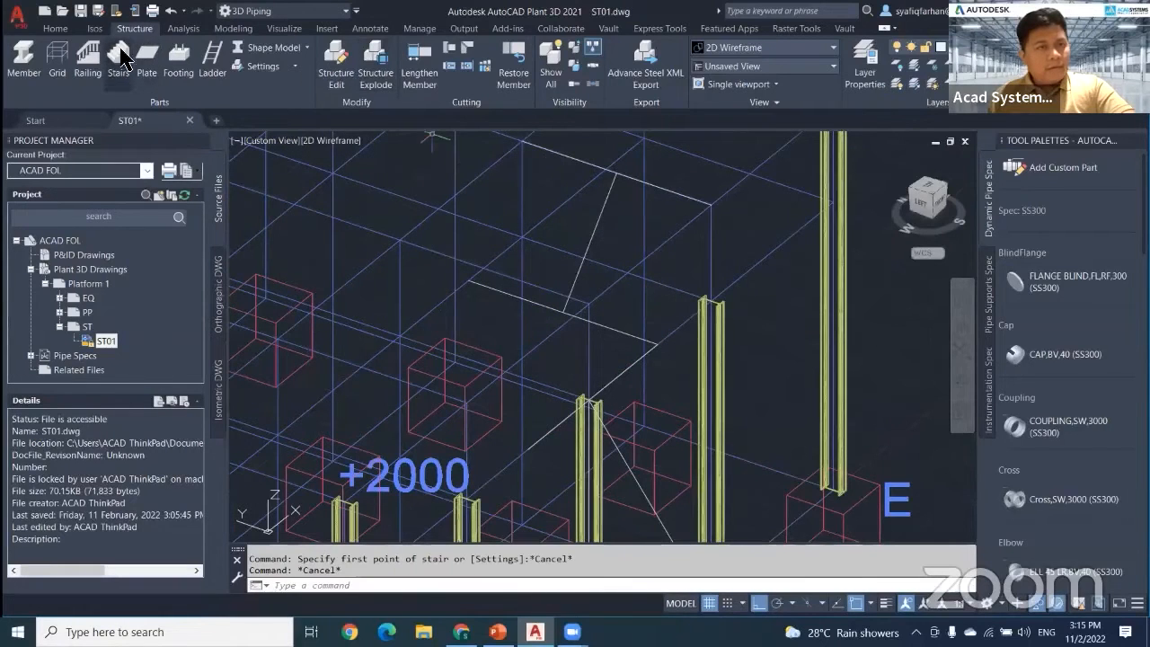
pyautogui.click(121, 59)
pyautogui.click(616, 173)
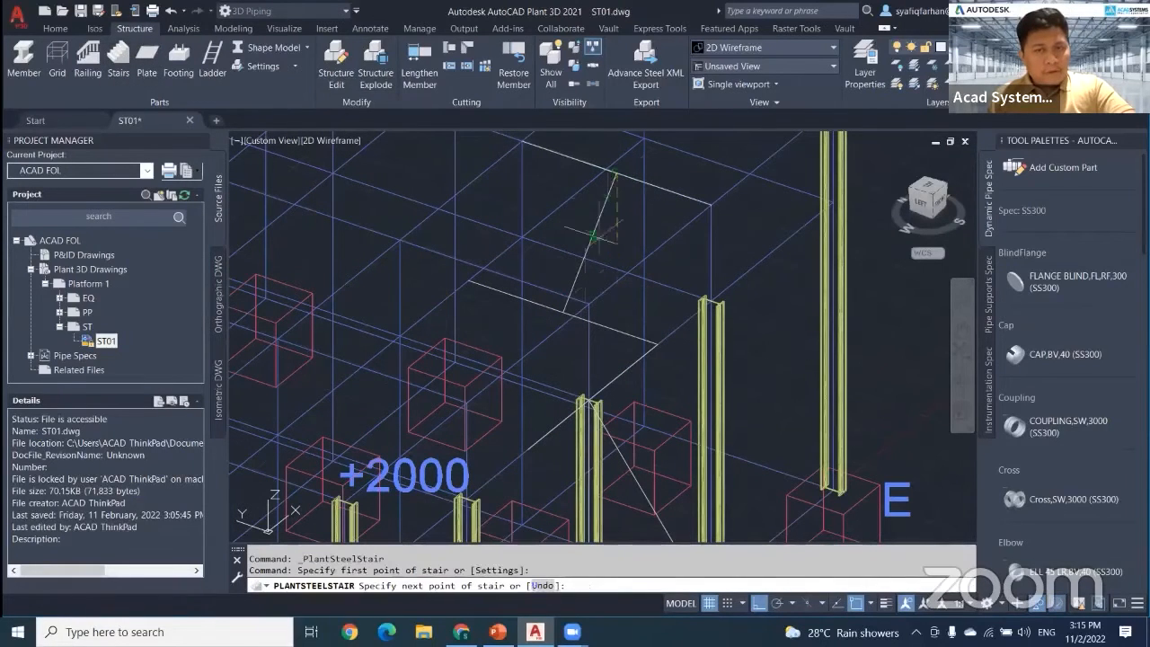
pyautogui.click(565, 312)
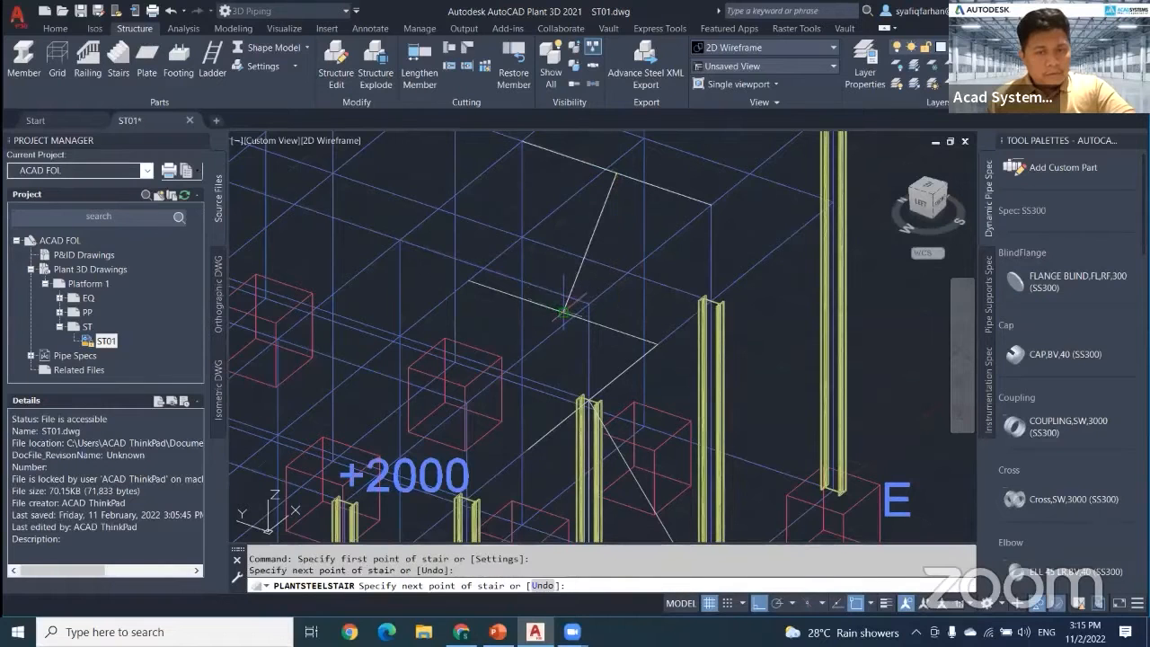
# Step: Try to place a stair along the sloped guide line from the top of column C down to the ground point
pyautogui.scroll(-6, 564, 312)
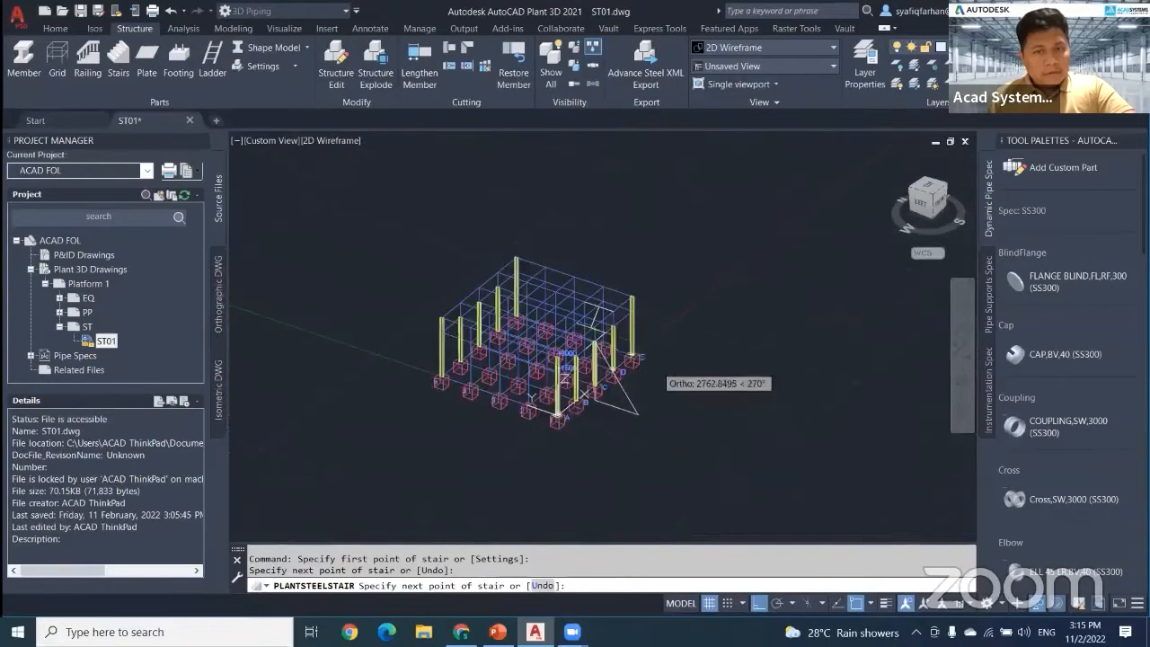
pyautogui.keyDown('shift'); pyautogui.moveTo(647, 369); pyautogui.dragTo(516, 264, button='middle'); pyautogui.keyUp('shift')
pyautogui.scroll(5, 499, 373)
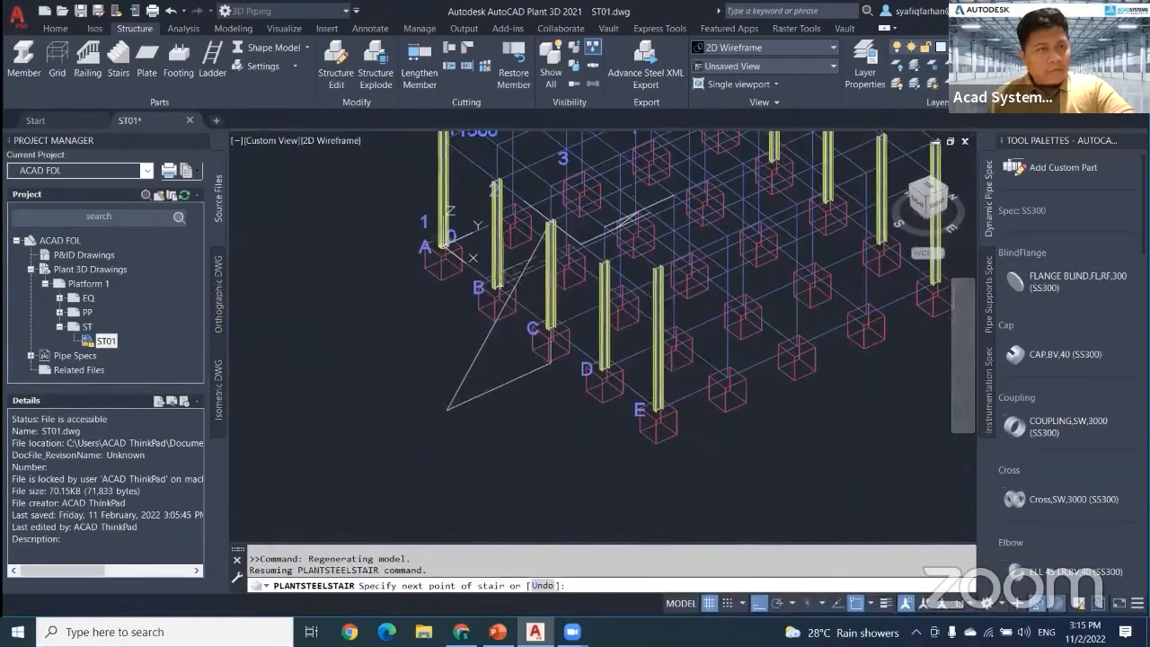
pyautogui.click(117, 63)
pyautogui.scroll(8, 535, 236)
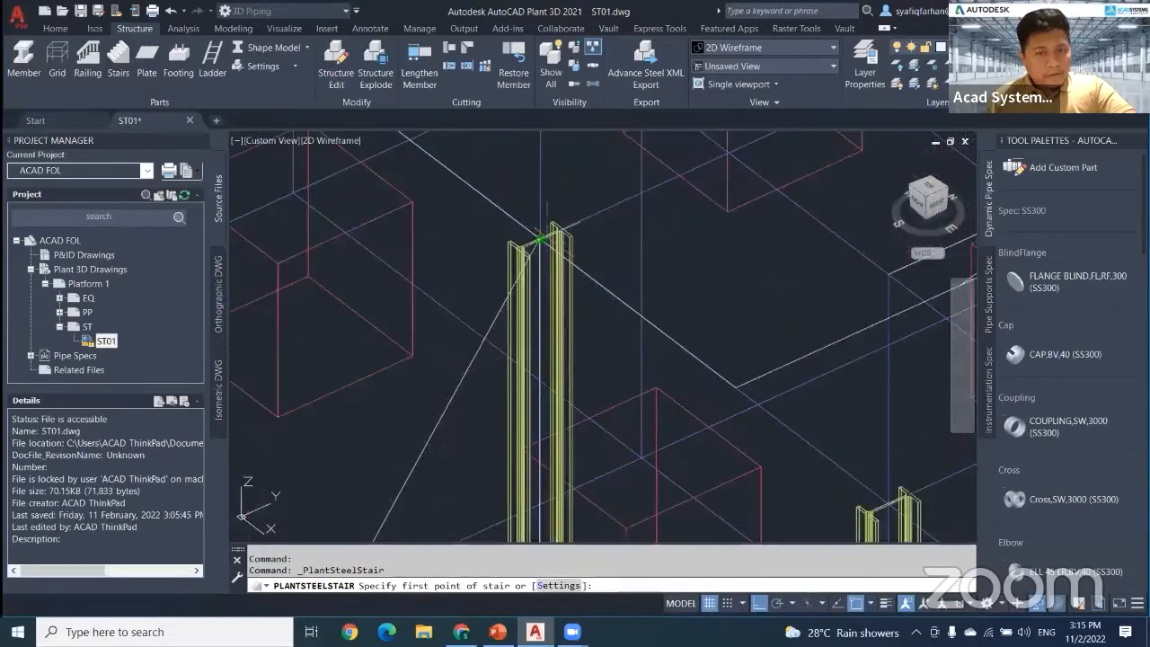
pyautogui.click(528, 241)
pyautogui.scroll(-8, 530, 239)
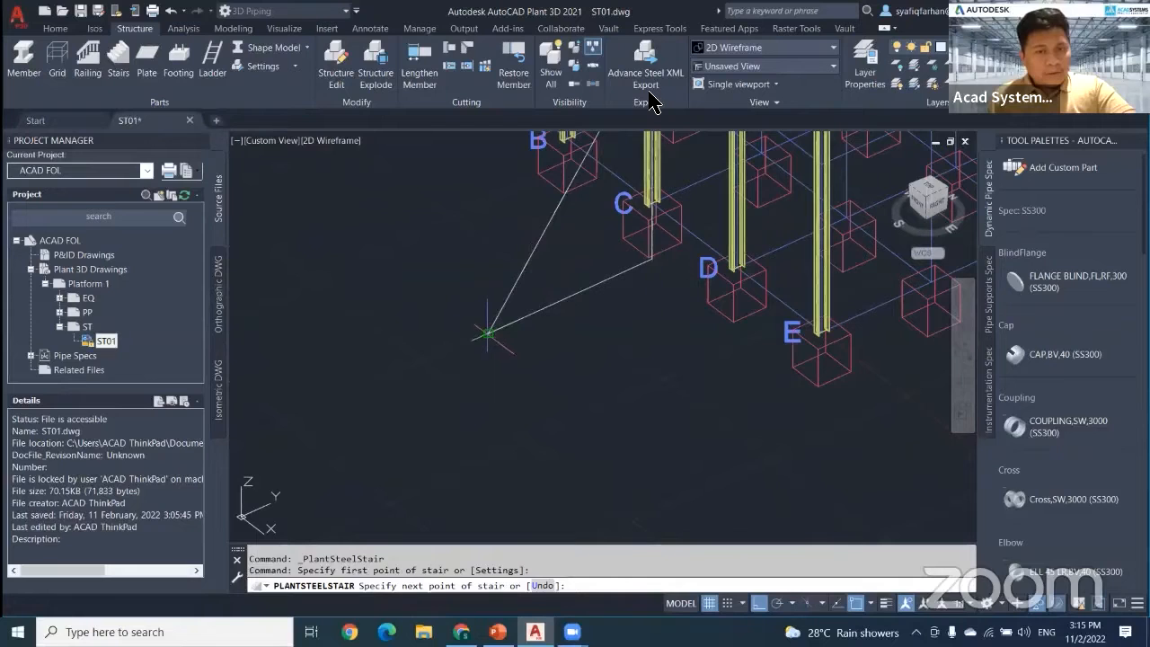
pyautogui.scroll(-3, 488, 332)
pyautogui.press('Escape')
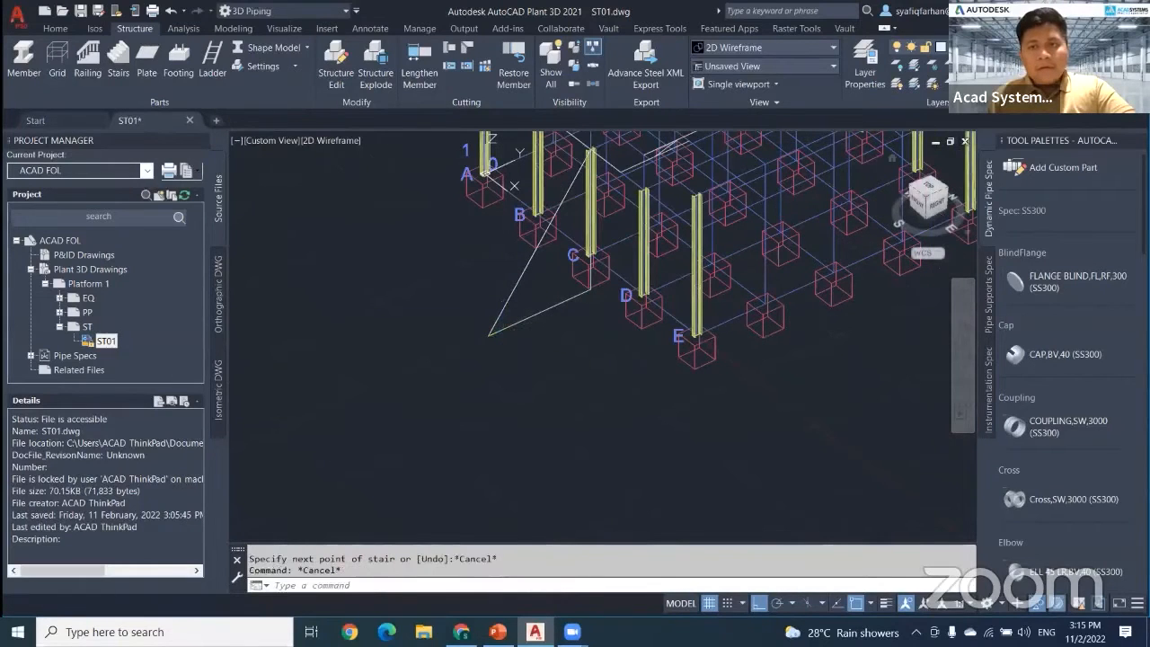
pyautogui.click(992, 47)
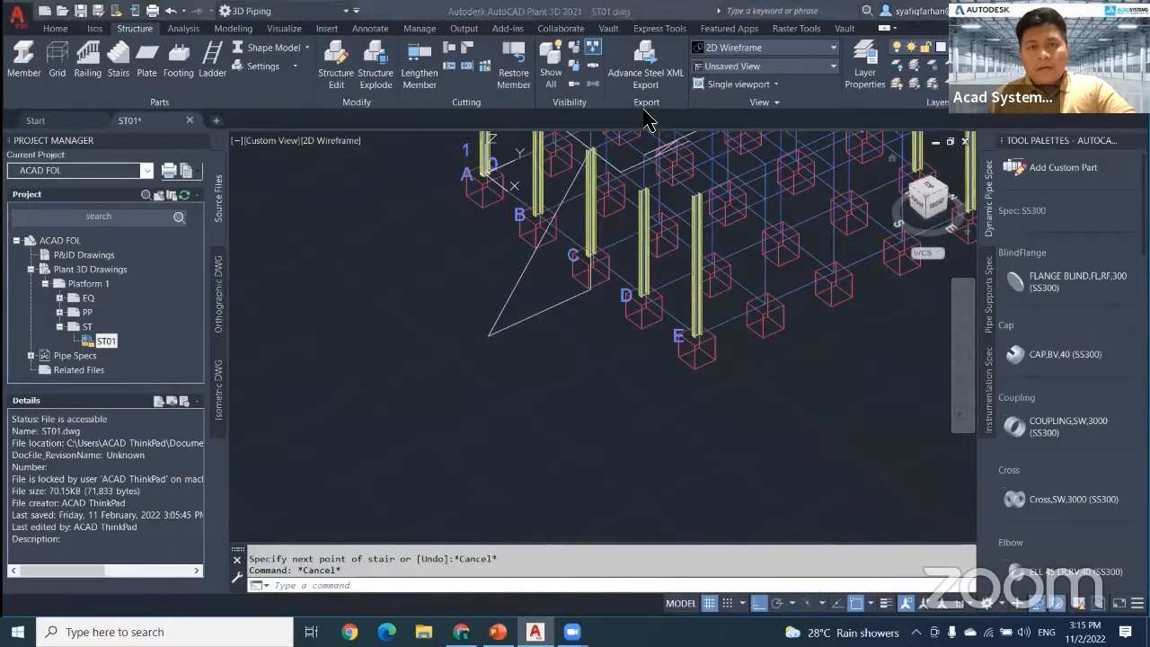
pyautogui.press('Escape')
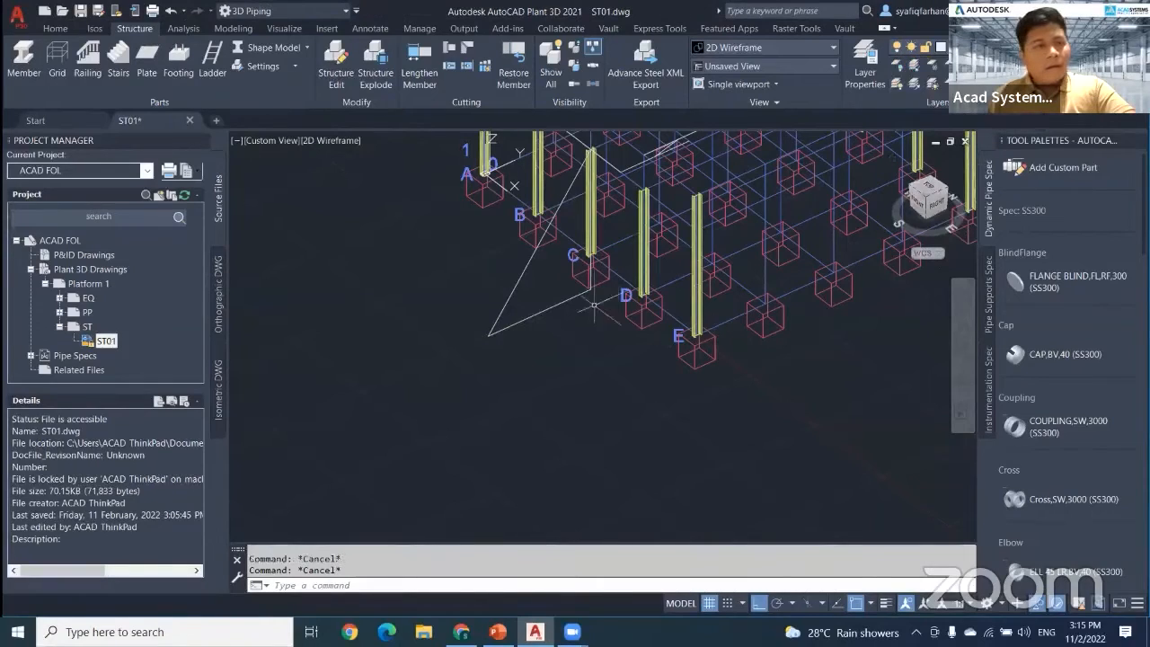
# Step: End object isolation to bring back the hidden platform gratings
pyautogui.scroll(-6, 552, 270)
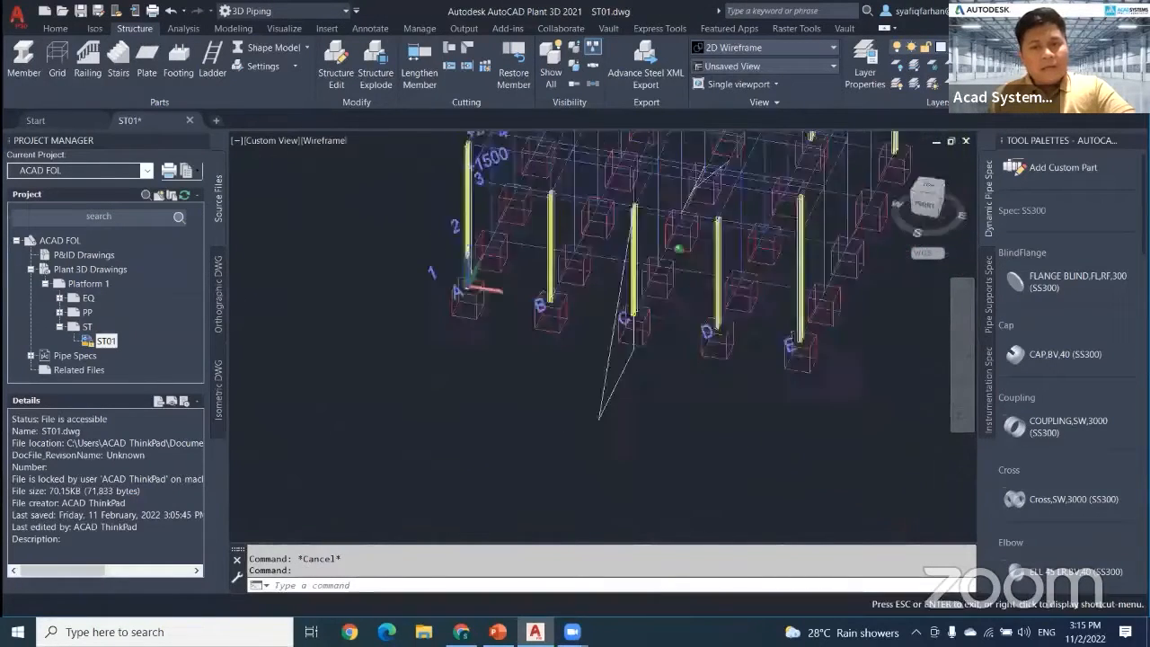
pyautogui.middleClick(816, 350)
pyautogui.middleClick(816, 350)
pyautogui.moveTo(809, 360); pyautogui.dragTo(726, 341, button='middle')
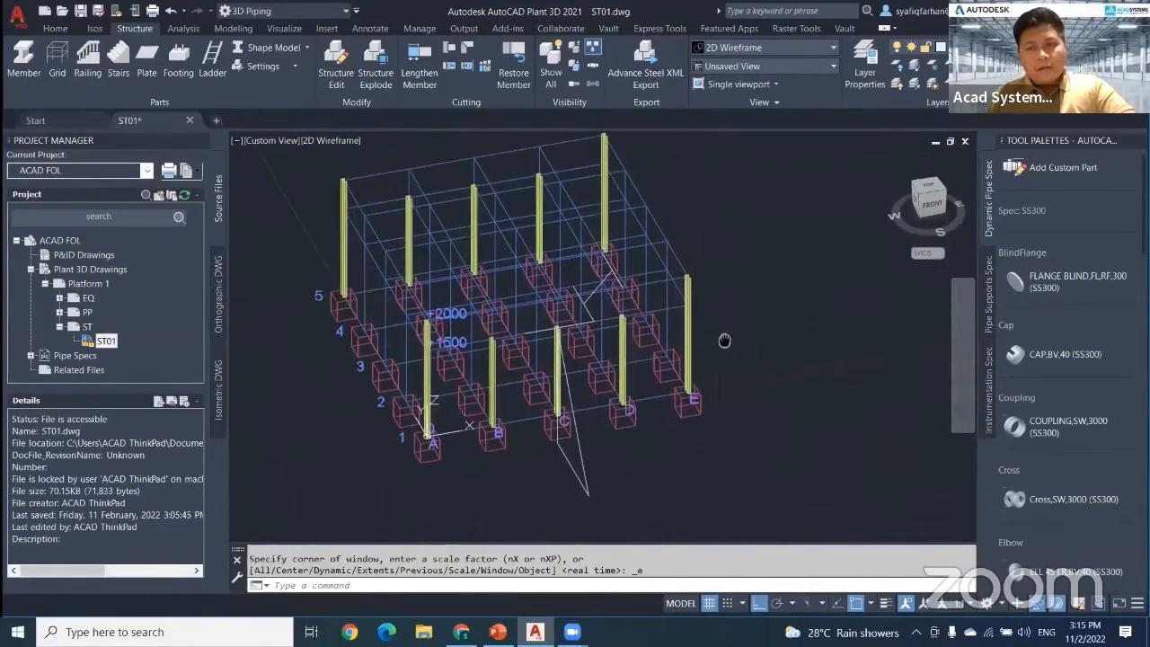
pyautogui.keyDown('shift'); pyautogui.moveTo(775, 375); pyautogui.dragTo(822, 364, button='middle'); pyautogui.keyUp('shift')
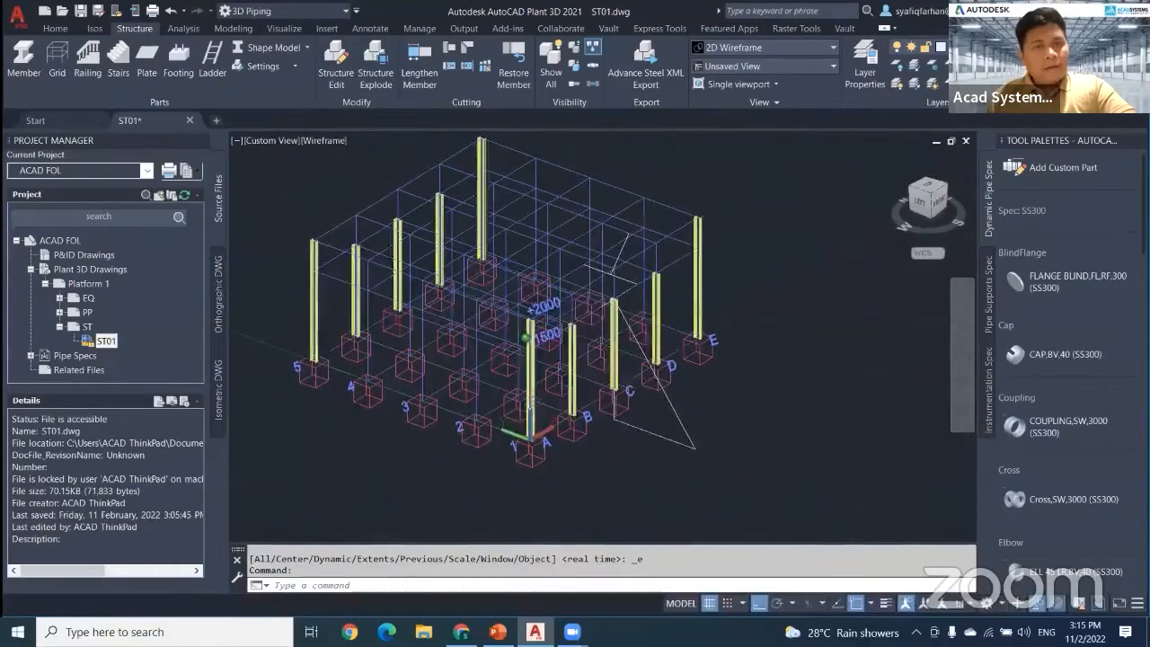
pyautogui.rightClick(766, 208)
pyautogui.moveTo(940, 293)
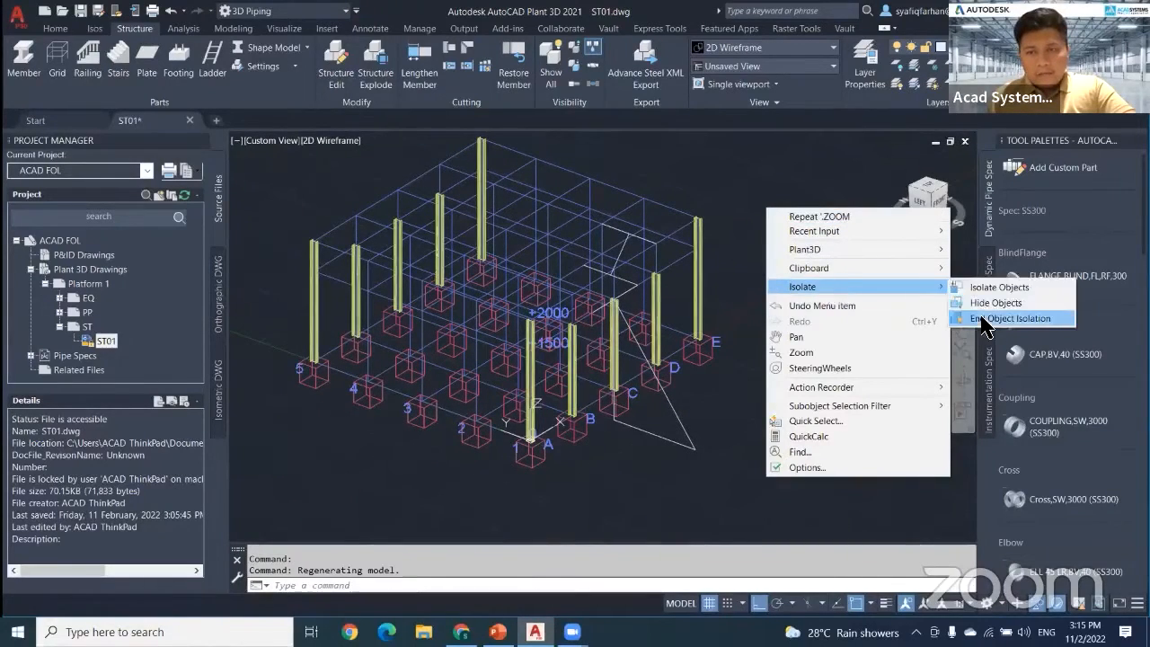
pyautogui.click(1010, 318)
# Step: Review the stair settings for width, tread distance, step data and shape, and accept them as they are
pyautogui.scroll(6, 585, 297)
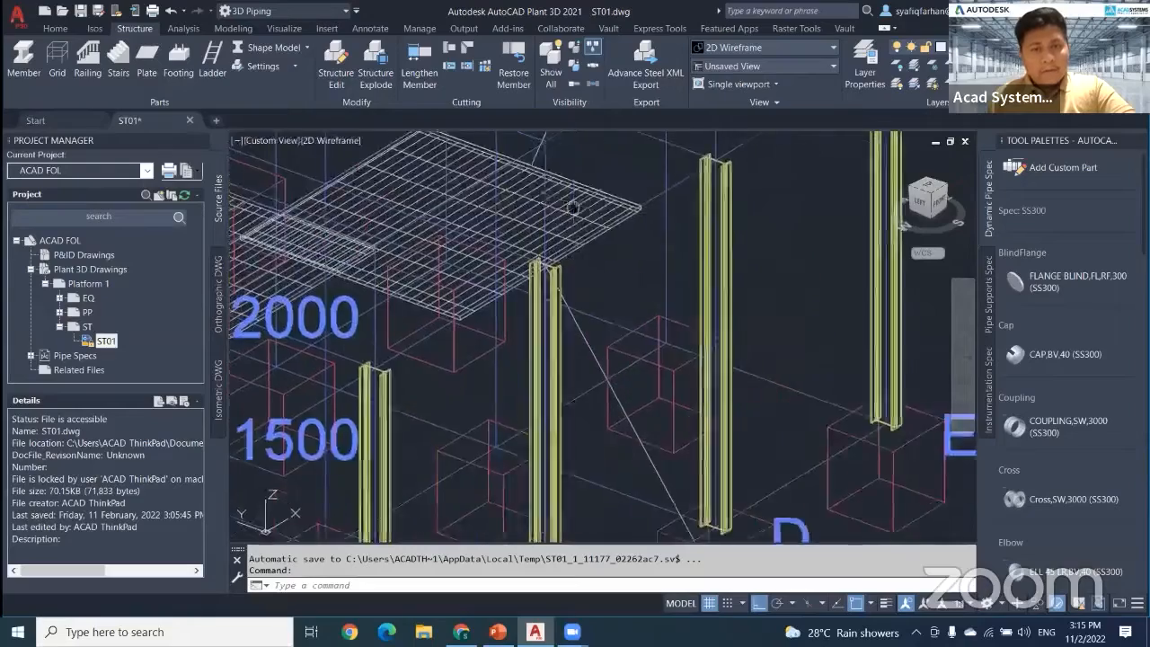
pyautogui.click(118, 63)
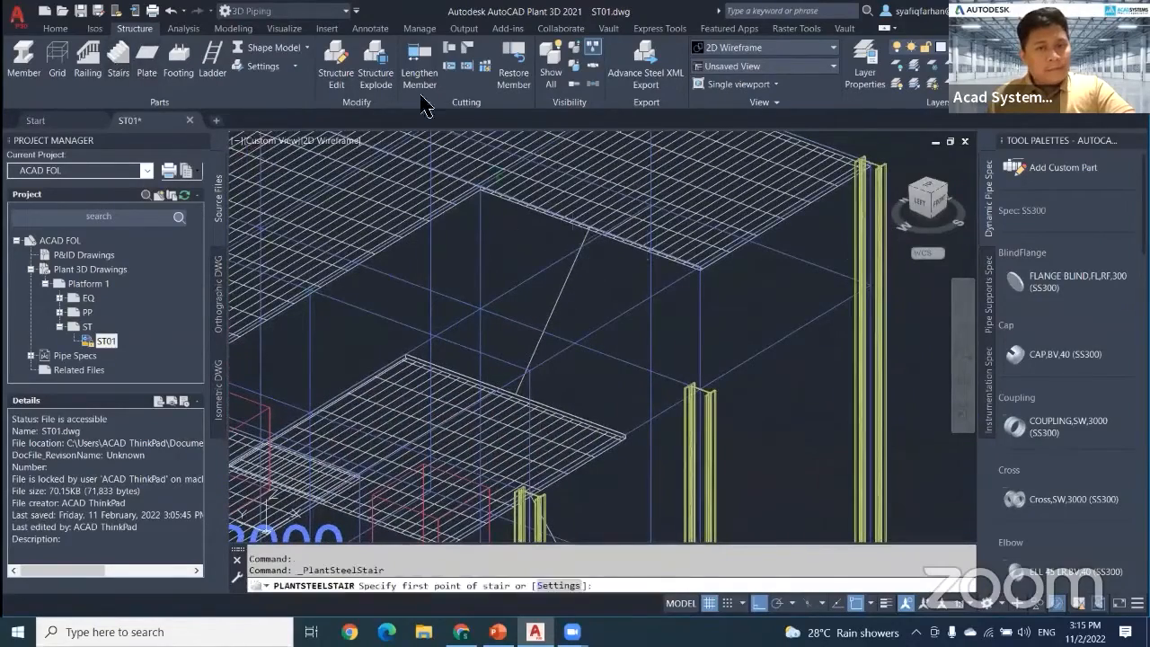
pyautogui.press('Escape')
pyautogui.press('Escape')
pyautogui.click(281, 72)
pyautogui.click(290, 180)
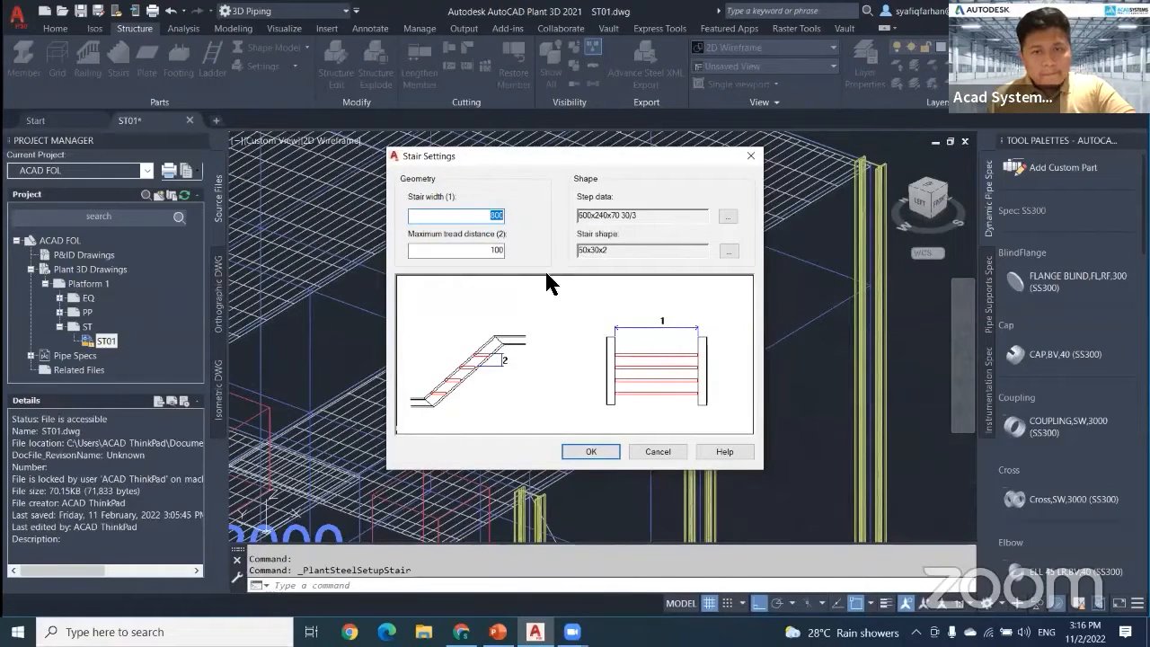
pyautogui.click(614, 449)
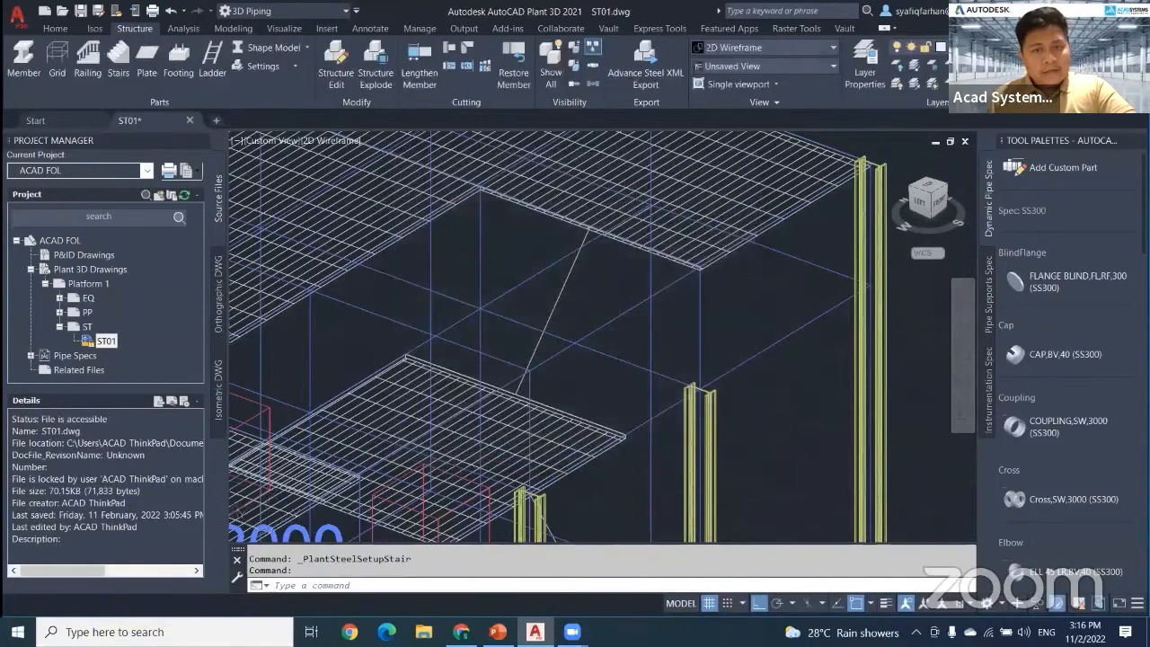
# Step: Try again to place a stair from the midpoint of the upper grating edge to the lower grating edge
pyautogui.scroll(-4, 588, 232)
pyautogui.press('Escape')
pyautogui.press('Escape')
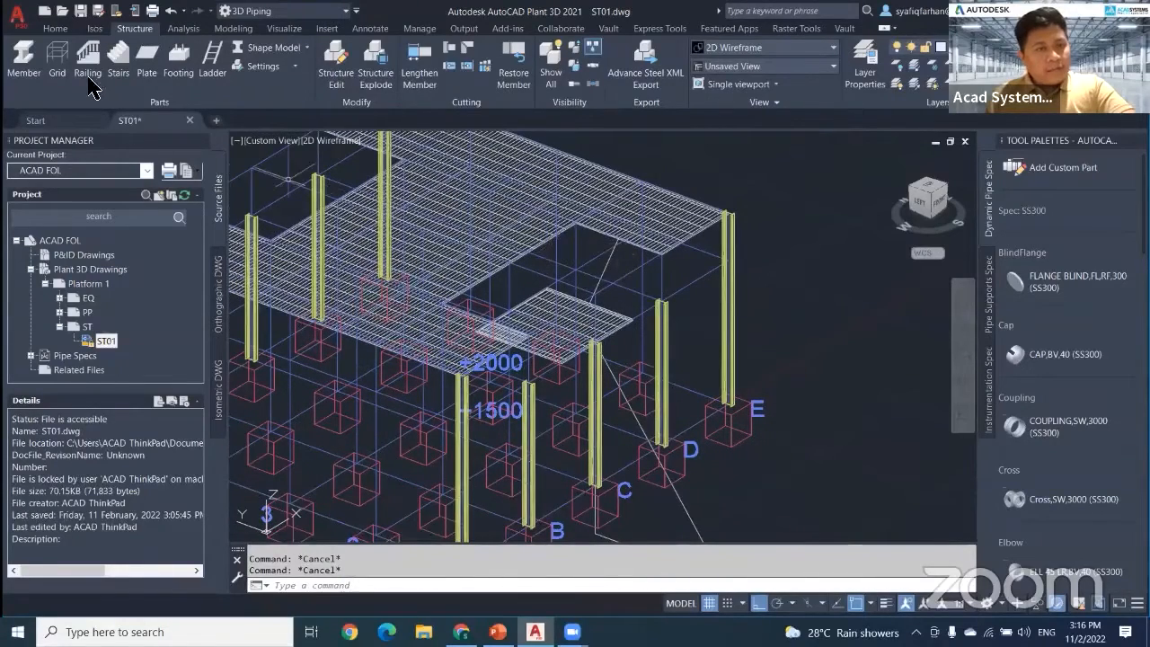
pyautogui.click(118, 61)
pyautogui.scroll(3, 416, 232)
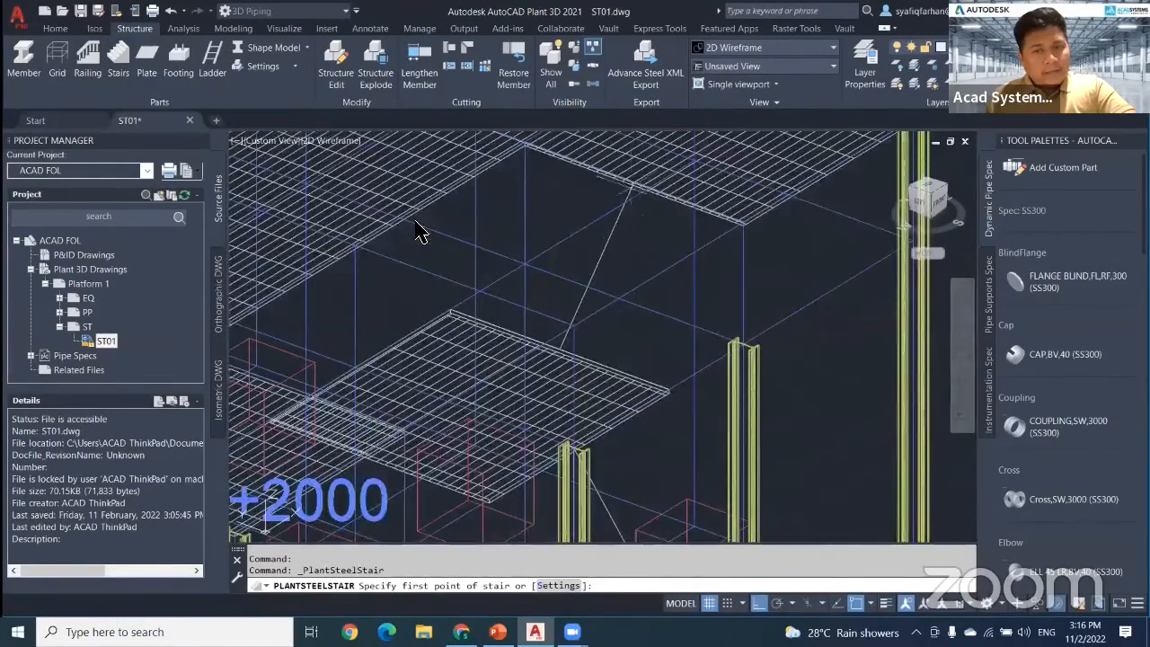
pyautogui.click(633, 183)
pyautogui.click(559, 349)
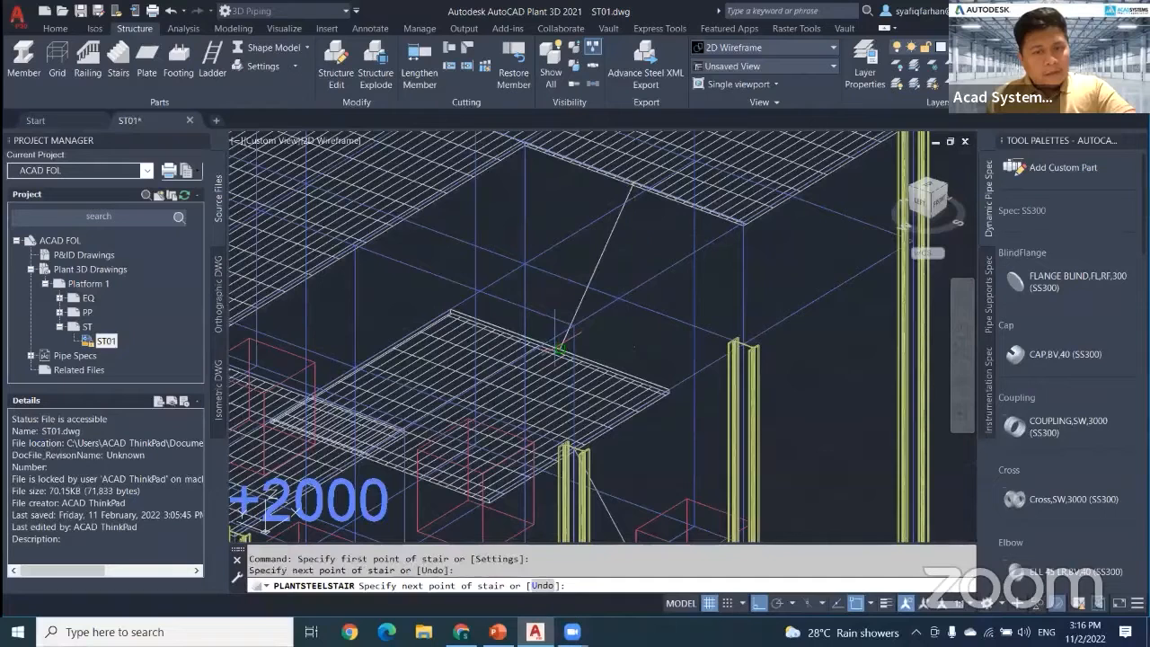
pyautogui.scroll(6, 594, 269)
pyautogui.press('Escape')
pyautogui.press('Escape')
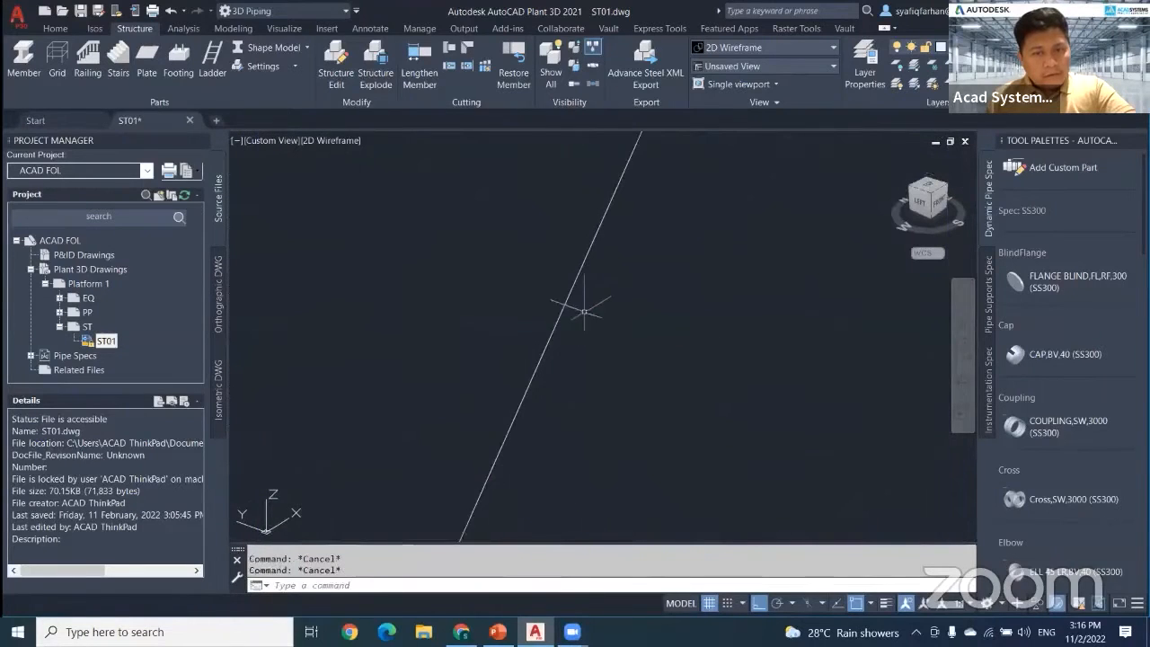
pyautogui.scroll(-8, 516, 306)
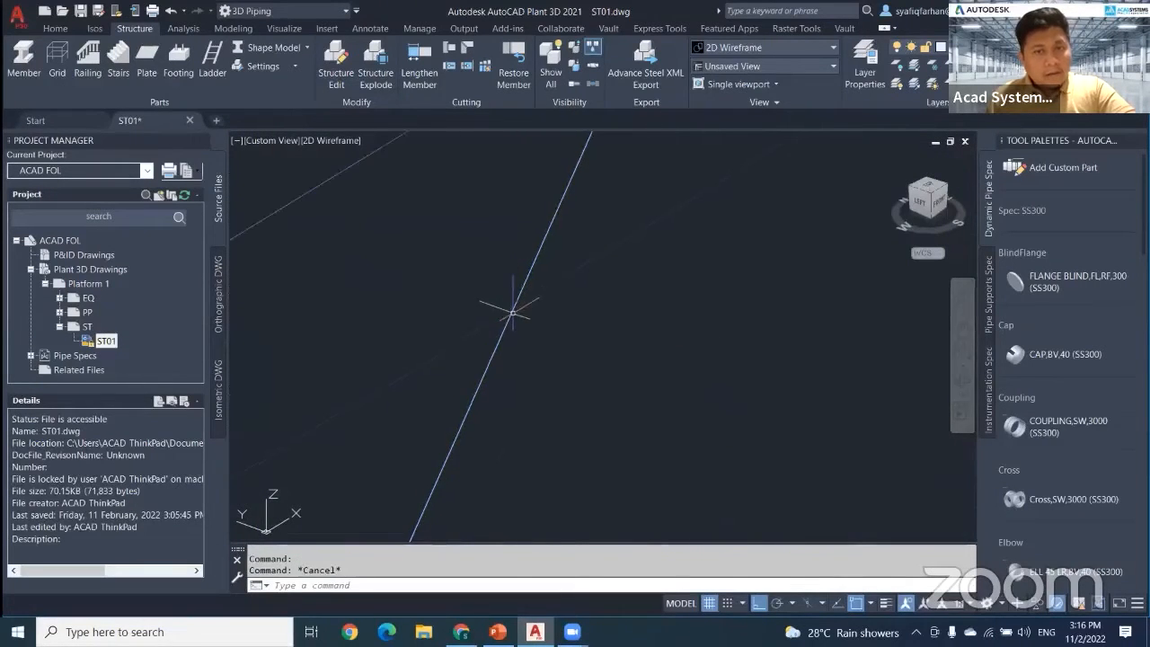
pyautogui.moveTo(543, 336); pyautogui.dragTo(677, 290, button='middle')
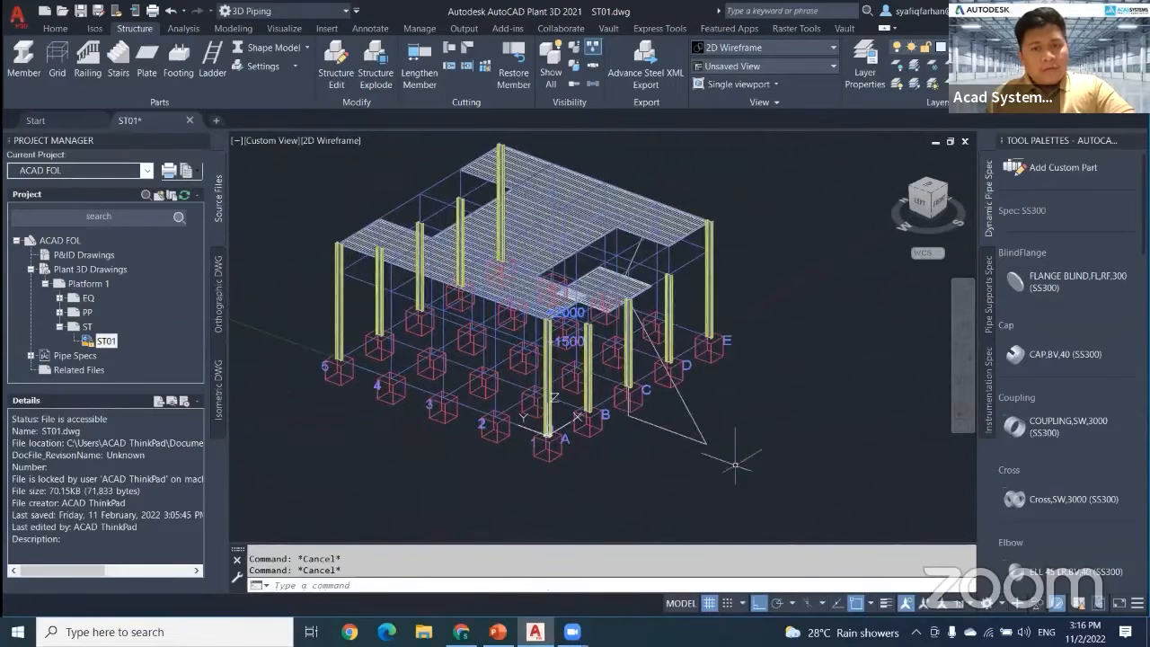
pyautogui.click(736, 465)
pyautogui.press('Escape')
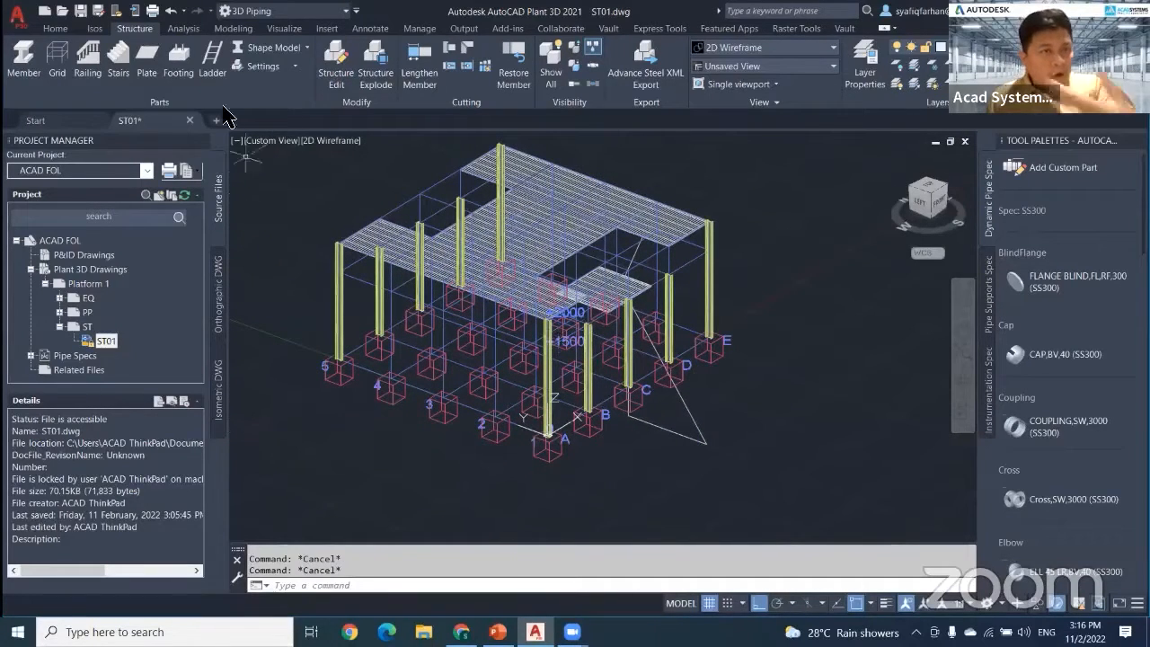
# Step: Place a ladder at column C from the column top to the guide line's foot, with its directional distance along the ground guide line
pyautogui.click(213, 56)
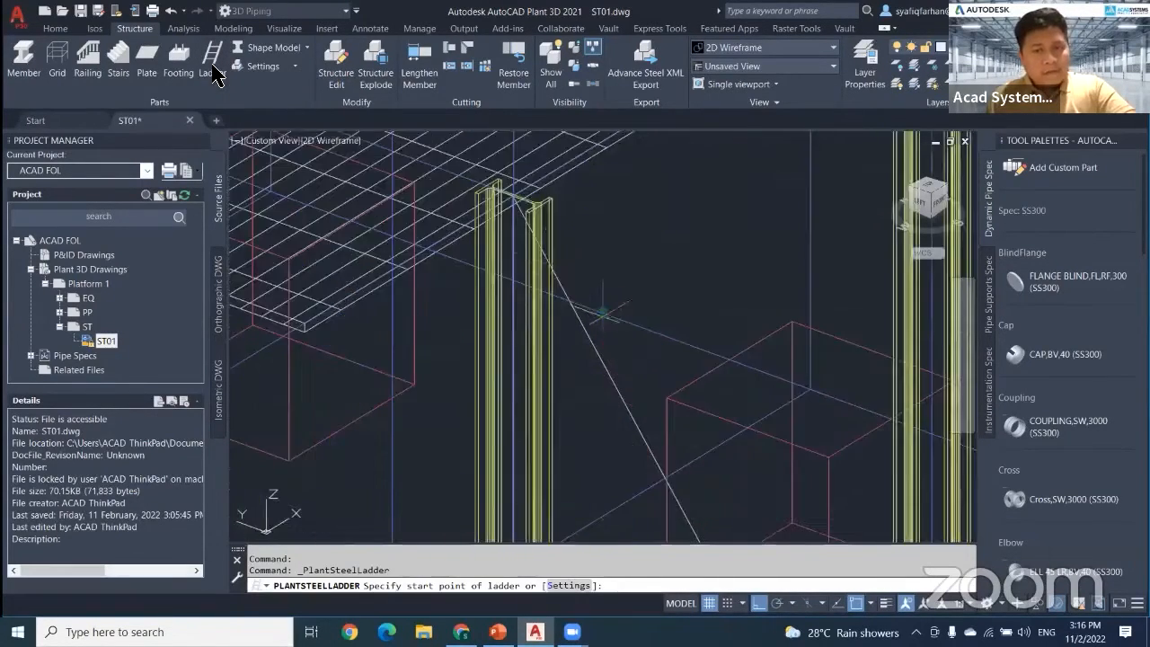
pyautogui.moveTo(564, 171); pyautogui.dragTo(584, 424, button='middle')
pyautogui.scroll(-5, 588, 369)
pyautogui.scroll(5, 568, 321)
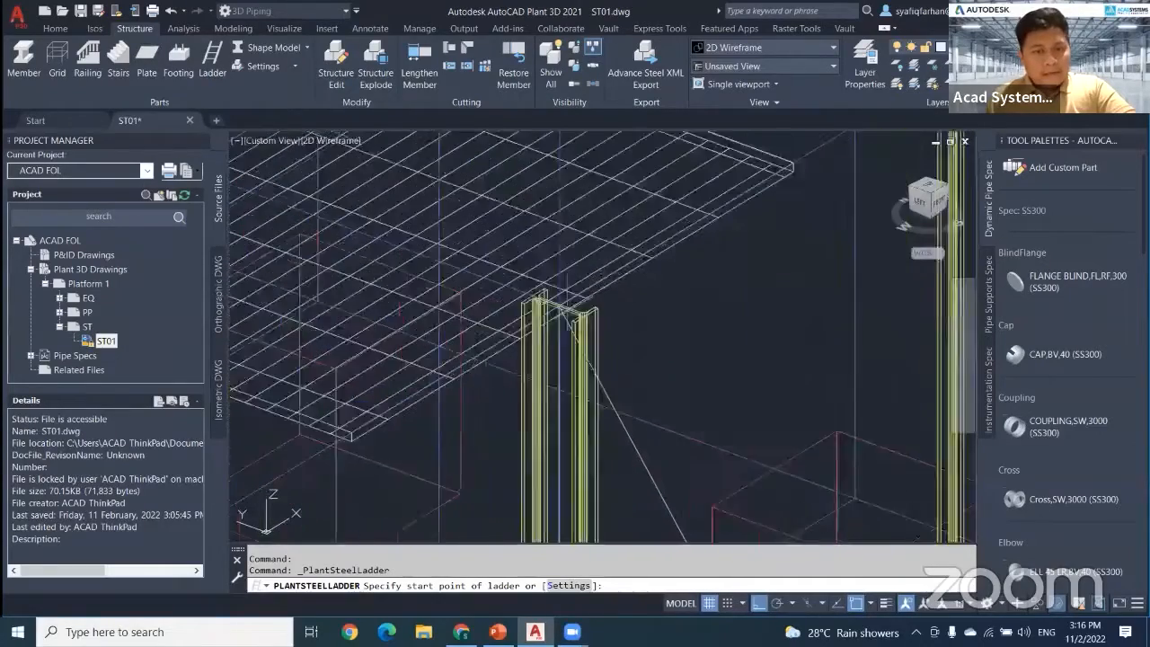
pyautogui.scroll(2, 568, 322)
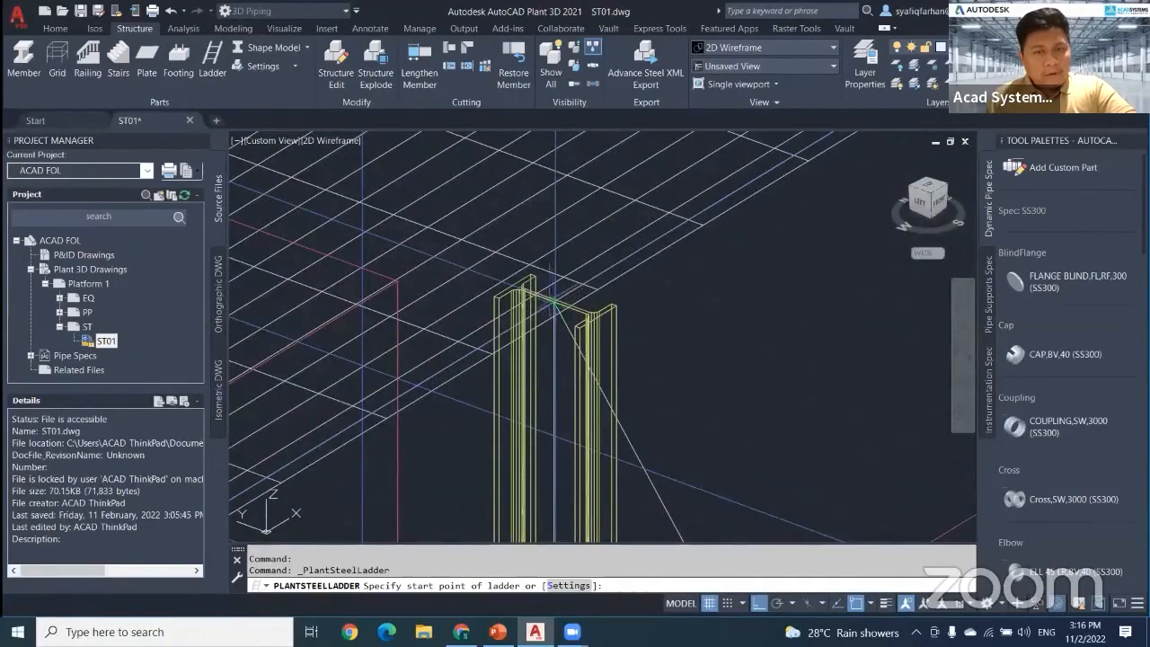
pyautogui.click(555, 302)
pyautogui.scroll(-5, 550, 423)
pyautogui.moveTo(550, 436); pyautogui.dragTo(539, 216, button='middle')
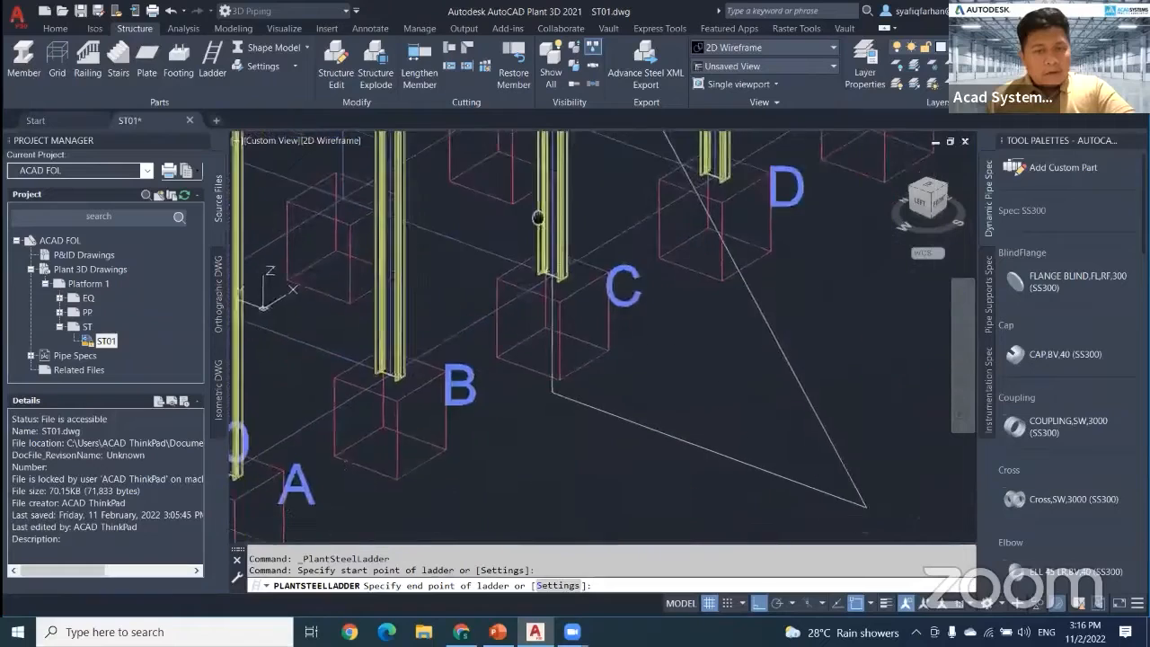
pyautogui.scroll(5, 546, 398)
pyautogui.click(550, 386)
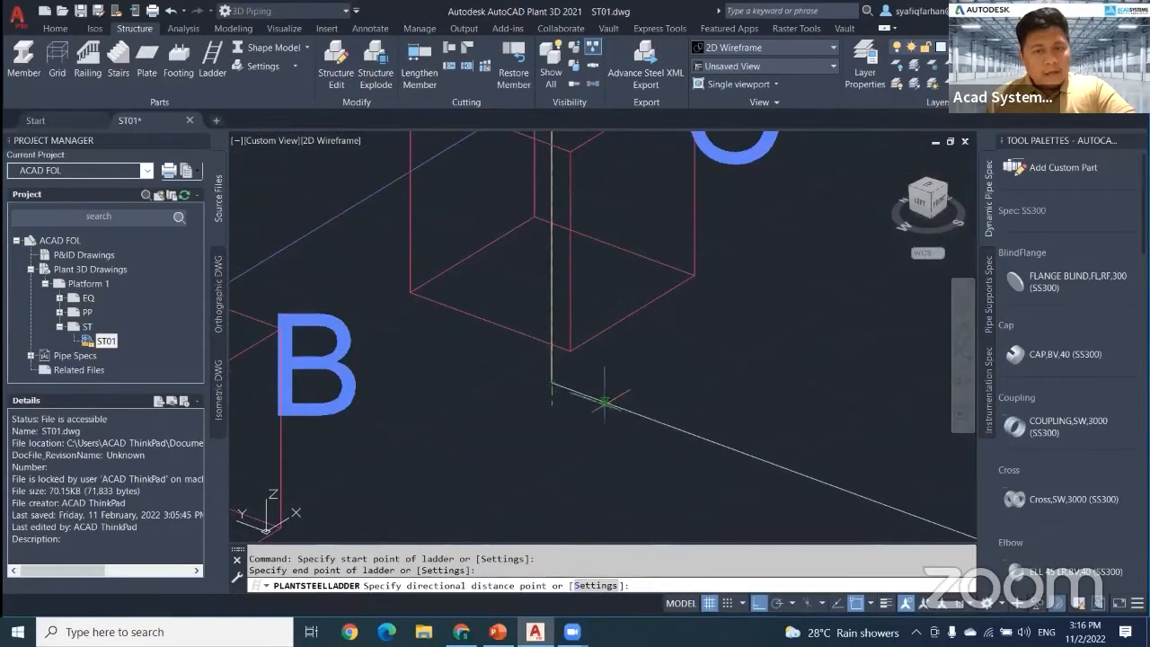
pyautogui.click(608, 404)
pyautogui.scroll(-5, 608, 405)
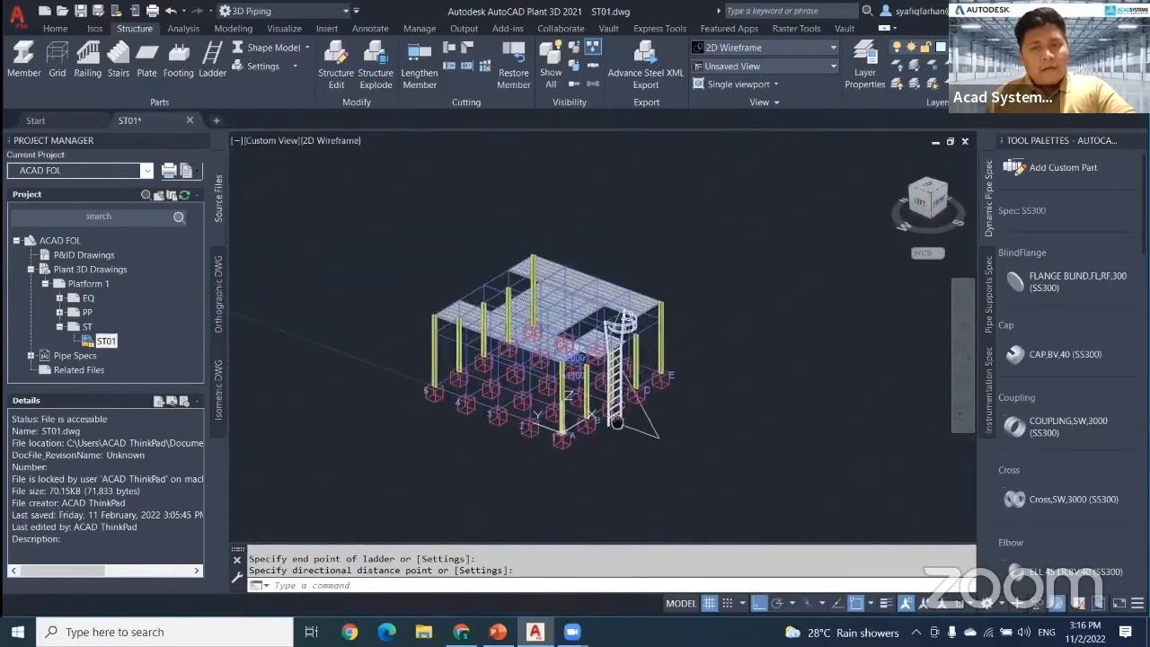
pyautogui.scroll(3, 622, 364)
pyautogui.scroll(2, 622, 362)
pyautogui.press('Escape')
# Step: Erase the sloped, horizontal and vertical guide lines at the foot of the new ladder
pyautogui.scroll(-4, 622, 364)
pyautogui.moveTo(629, 368); pyautogui.dragTo(674, 298, button='middle')
pyautogui.click(749, 428)
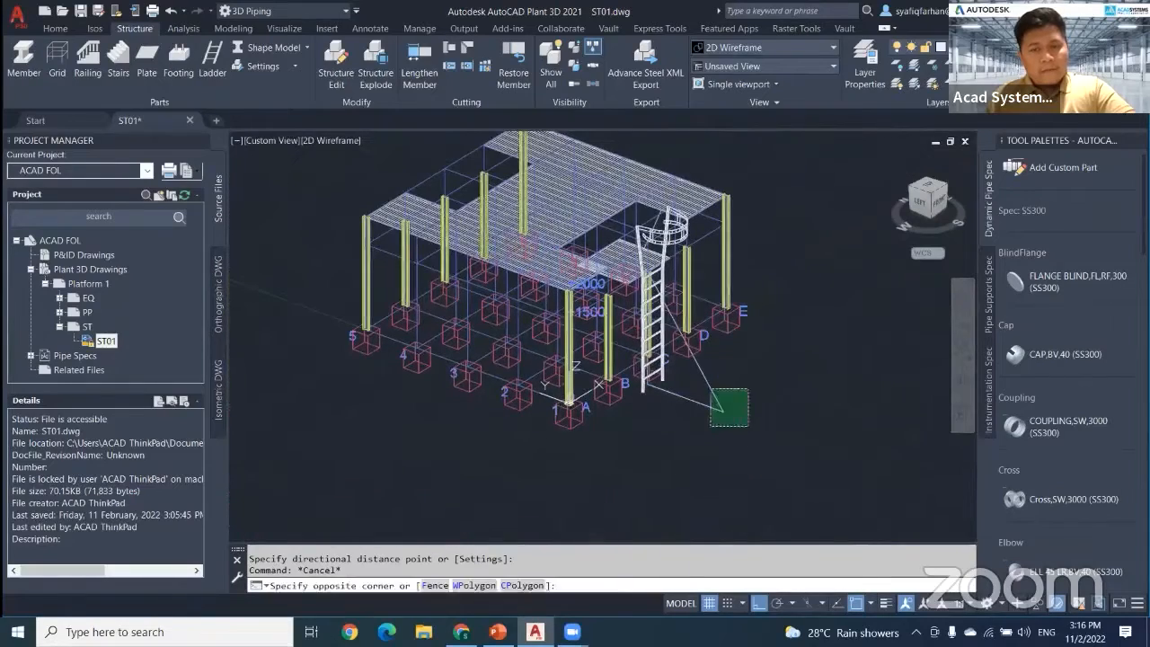
pyautogui.click(708, 388)
pyautogui.press('Delete')
pyautogui.scroll(5, 651, 395)
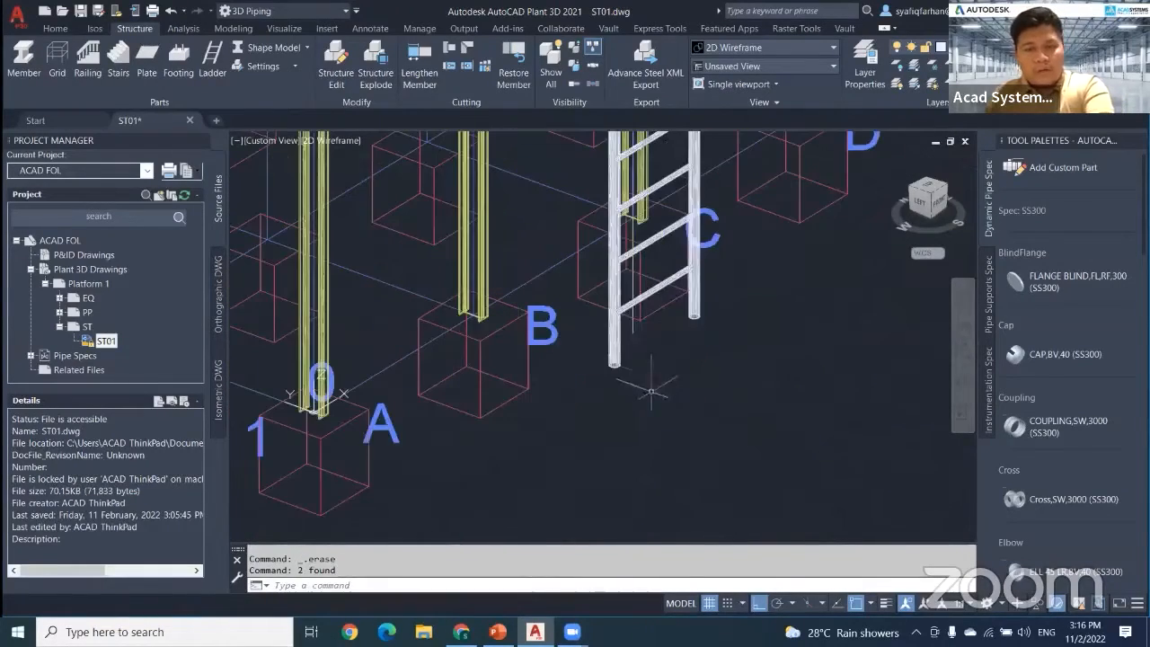
pyautogui.click(633, 333)
pyautogui.press('Delete')
pyautogui.scroll(-5, 662, 344)
pyautogui.moveTo(662, 344); pyautogui.dragTo(660, 585, button='middle')
pyautogui.scroll(5, 655, 315)
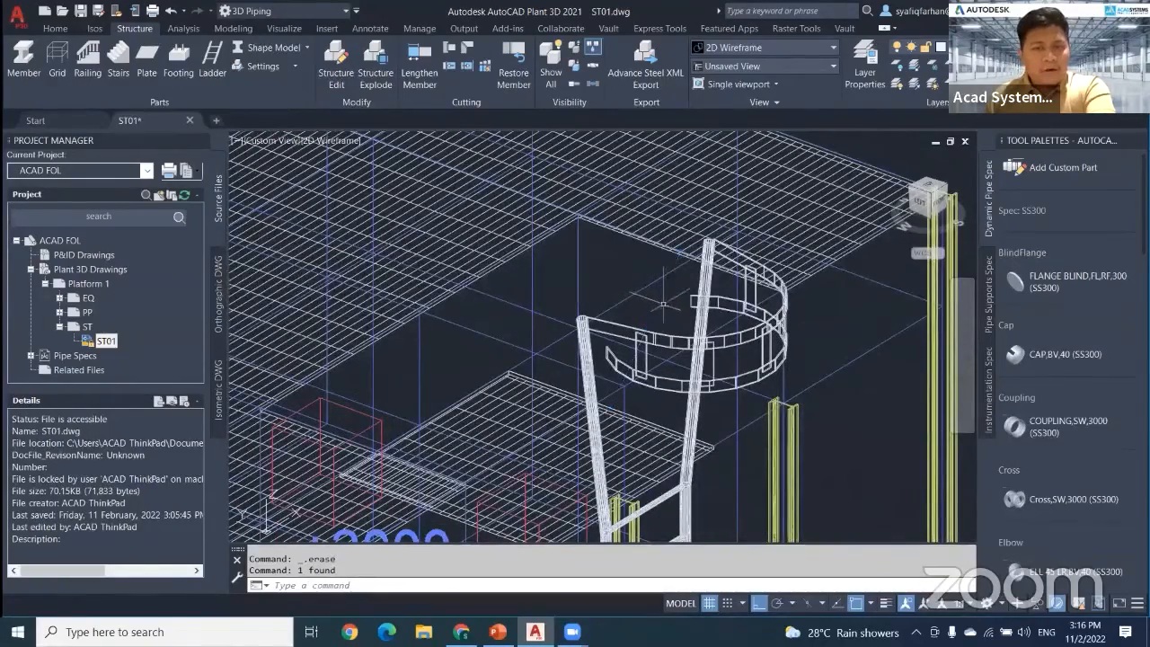
# Step: Add a railing from the grating edge at grid line 5 around column A5, along the line A edge to A1, and on to the lower grating
pyautogui.scroll(-6, 663, 304)
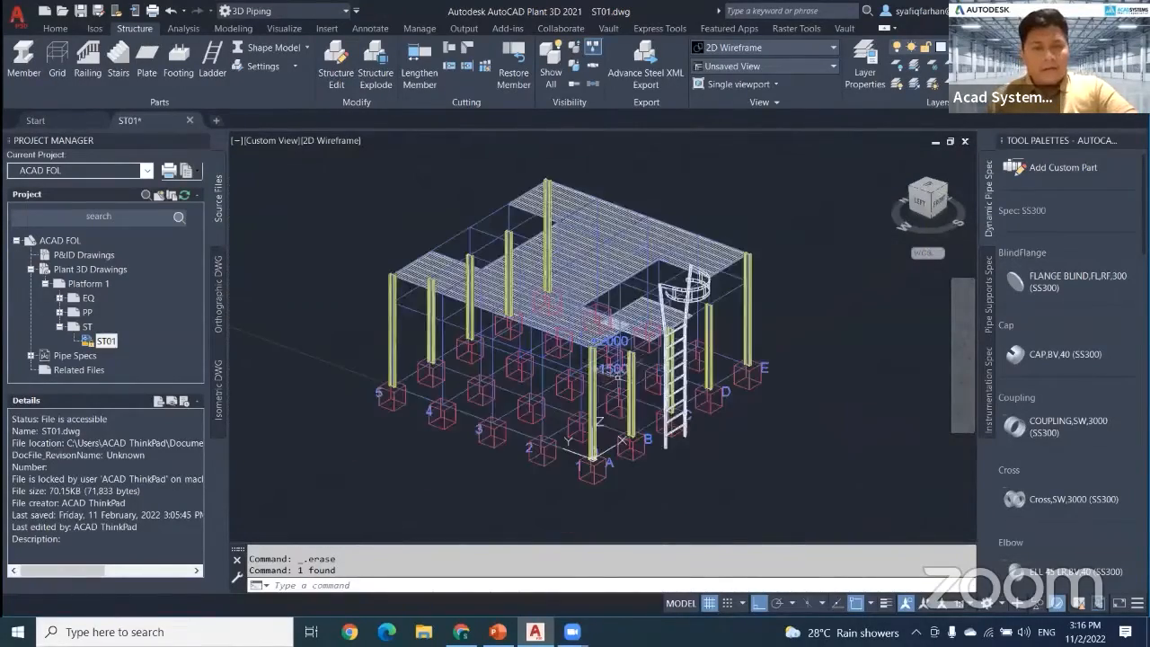
pyautogui.moveTo(631, 374); pyautogui.dragTo(642, 389, button='middle')
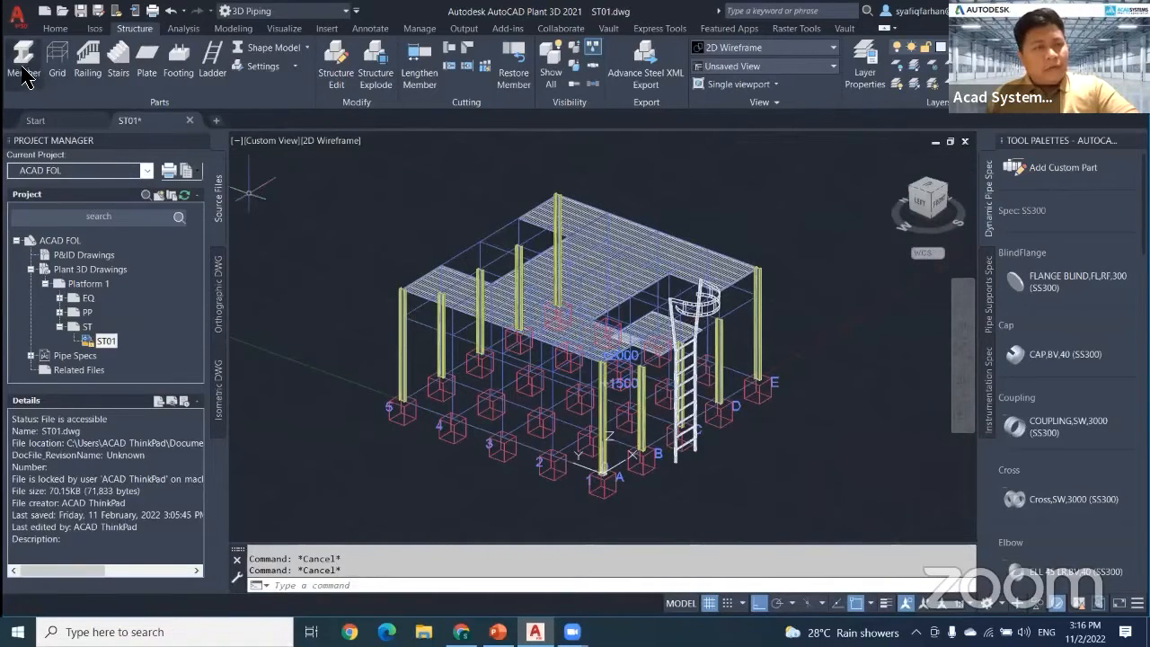
pyautogui.click(88, 63)
pyautogui.scroll(4, 409, 281)
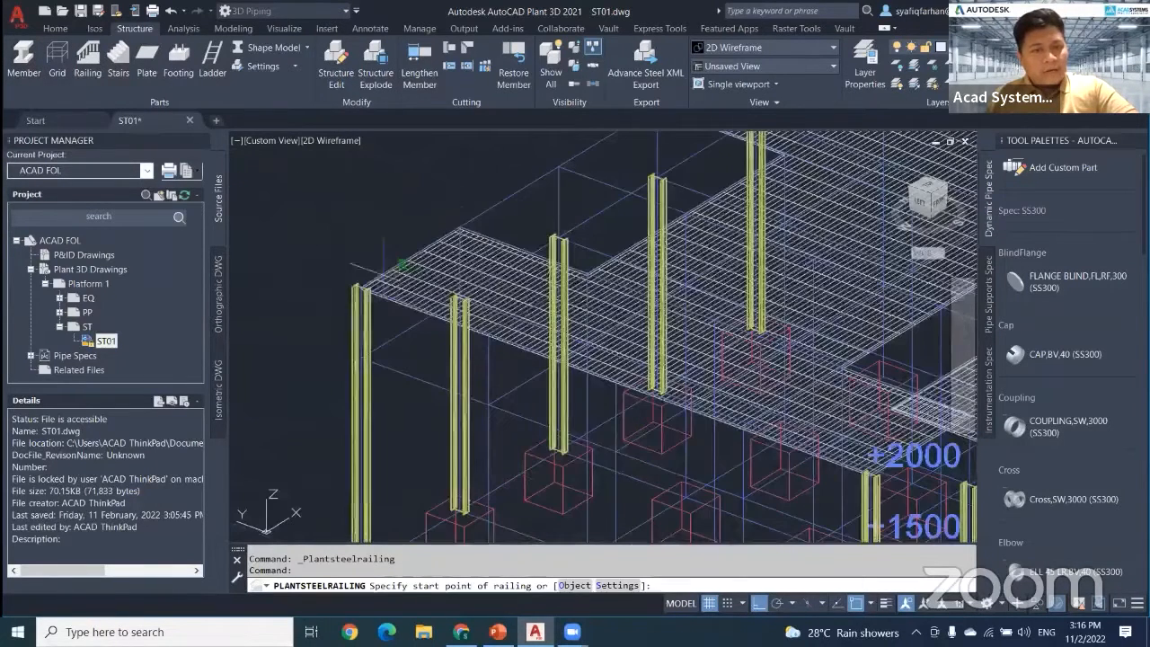
pyautogui.click(460, 225)
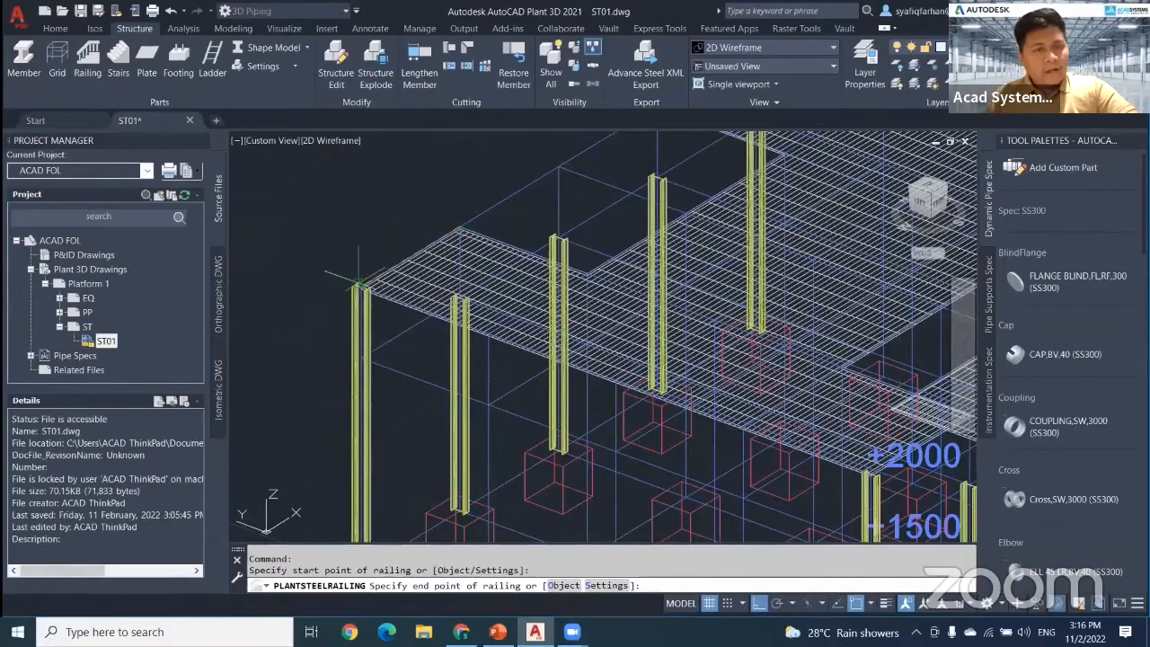
pyautogui.moveTo(616, 399); pyautogui.dragTo(307, 240, button='middle')
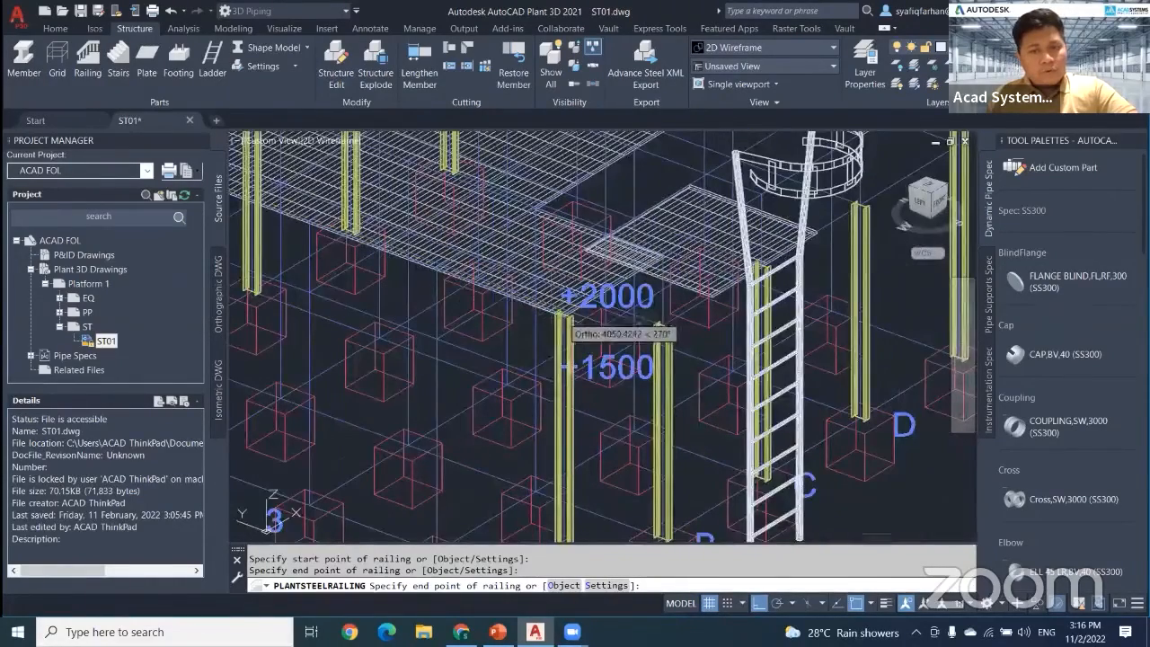
pyautogui.click(550, 310)
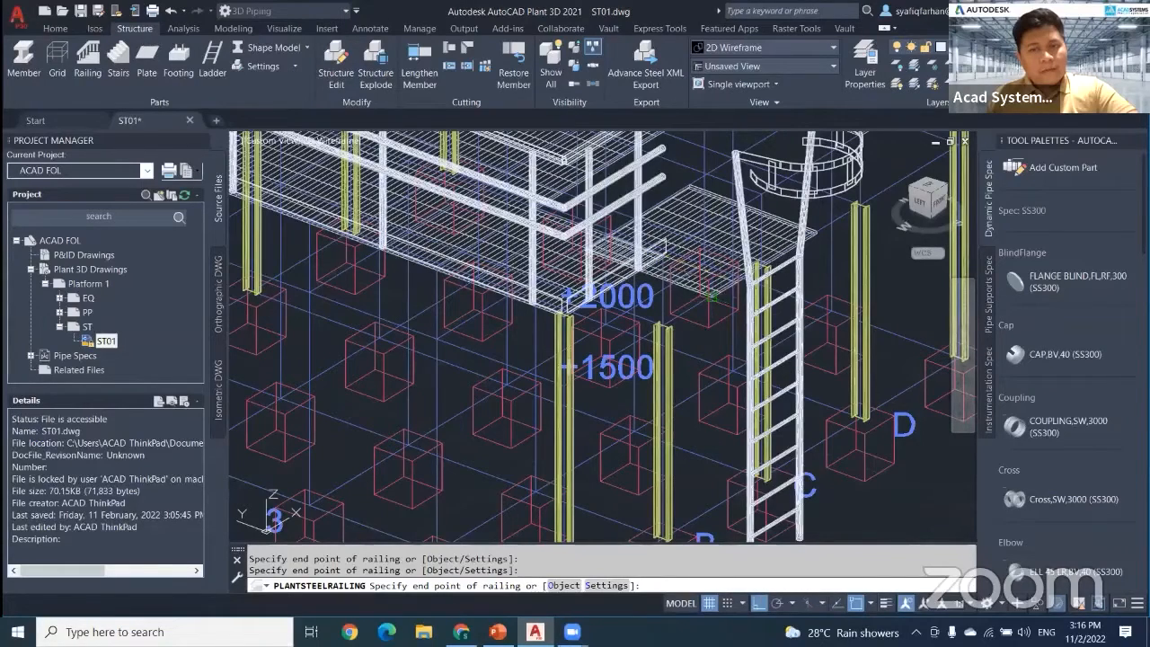
pyautogui.press('Escape')
pyautogui.scroll(-5, 576, 504)
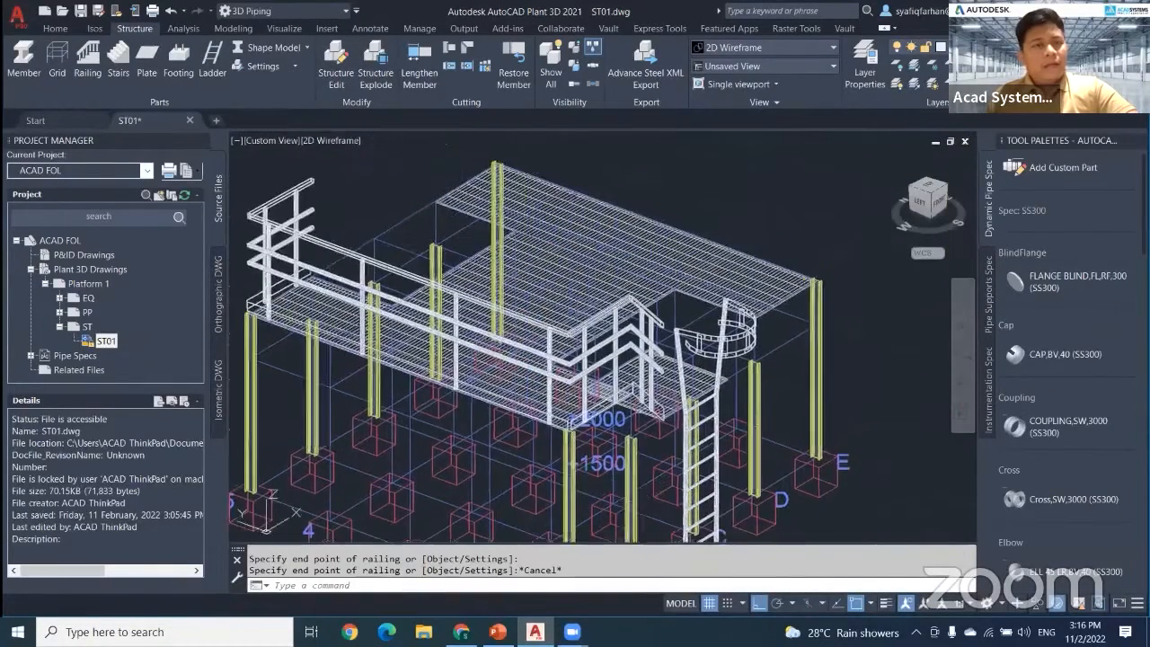
# Step: Add a second railing from the upper grating's line 5 edge around column E5, along line E to E1, and down to the lower grating
pyautogui.click(45, 68)
pyautogui.click(90, 65)
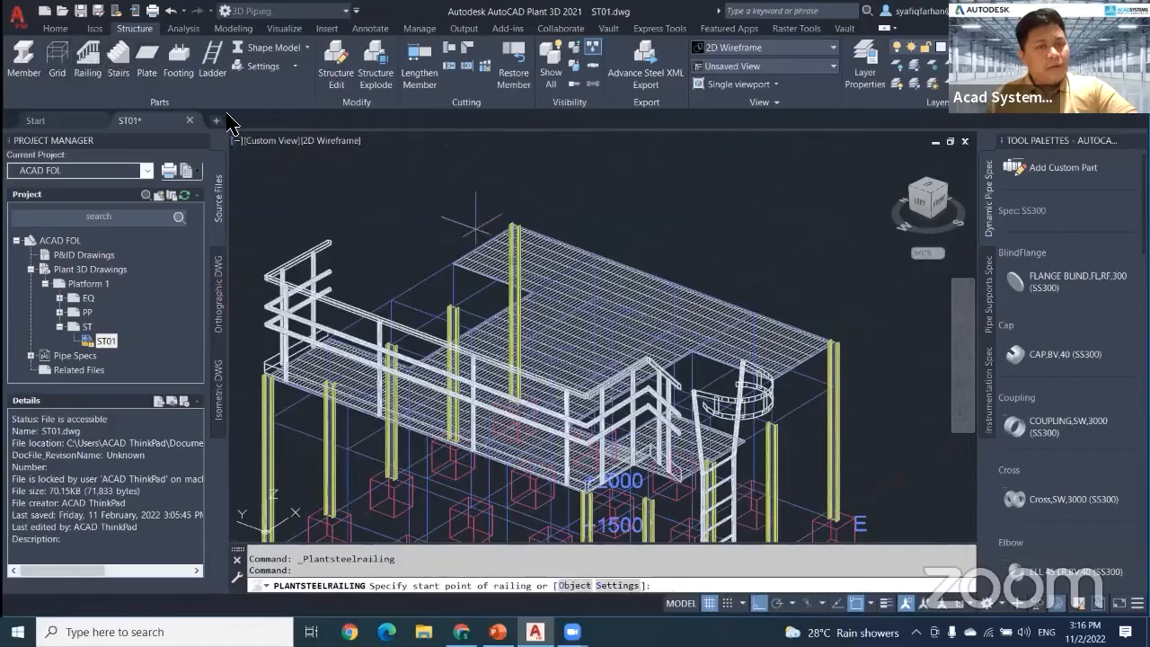
pyautogui.click(520, 236)
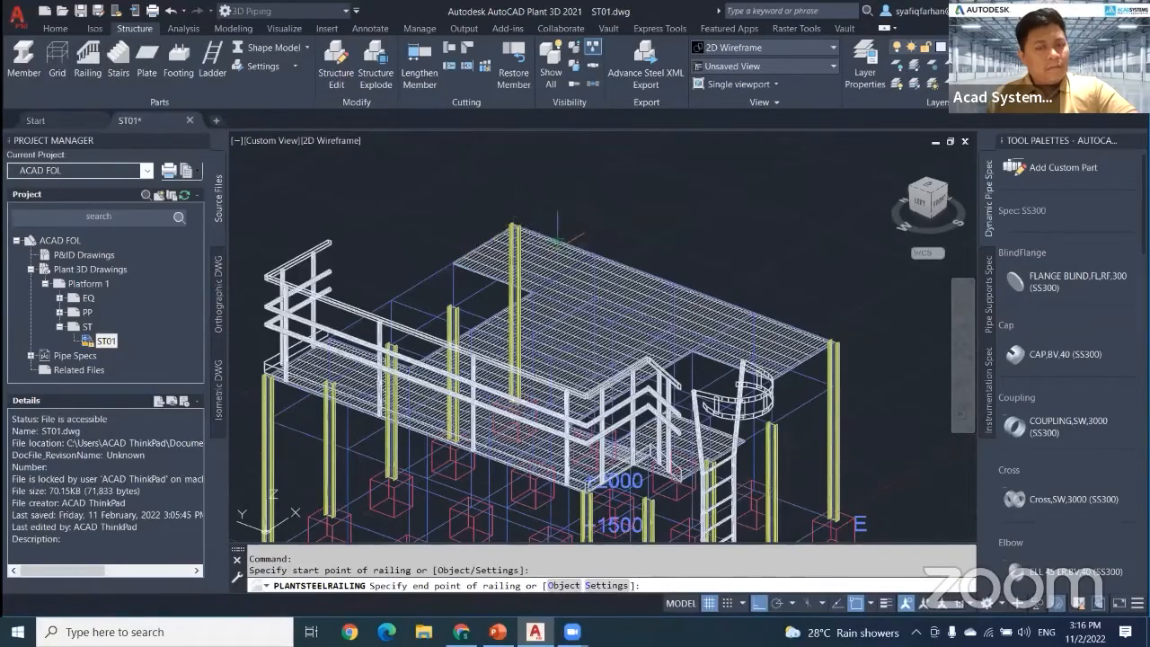
pyautogui.keyDown('shift'); pyautogui.moveTo(531, 257); pyautogui.dragTo(570, 209, button='middle'); pyautogui.keyUp('shift')
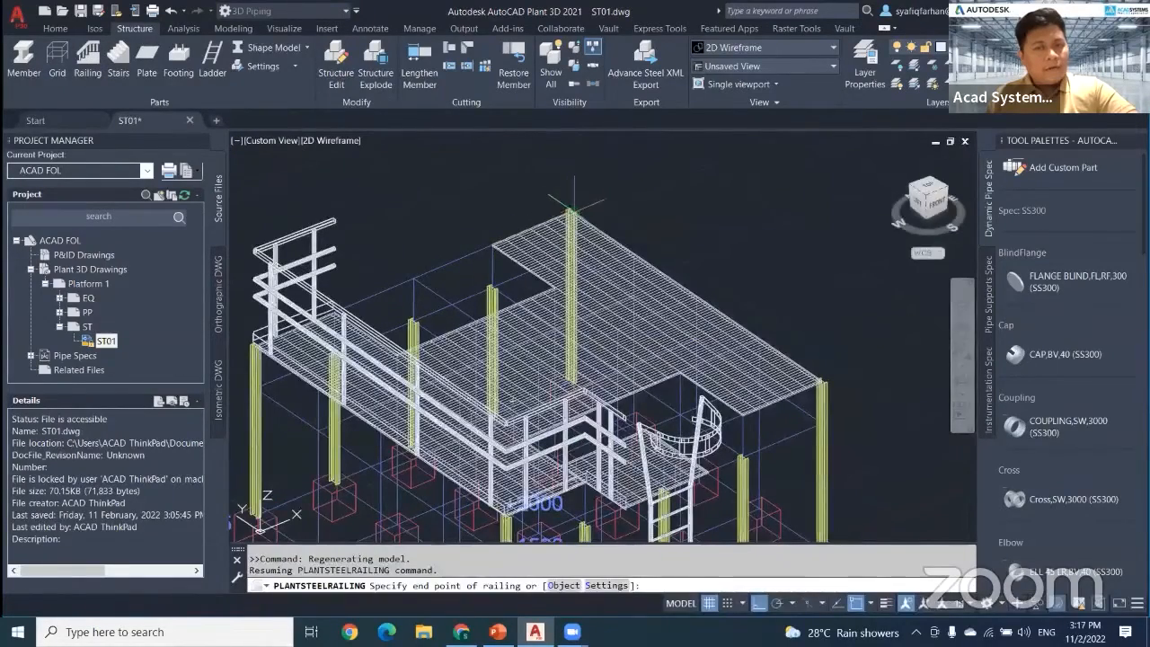
pyautogui.scroll(5, 573, 206)
pyautogui.scroll(-6, 558, 207)
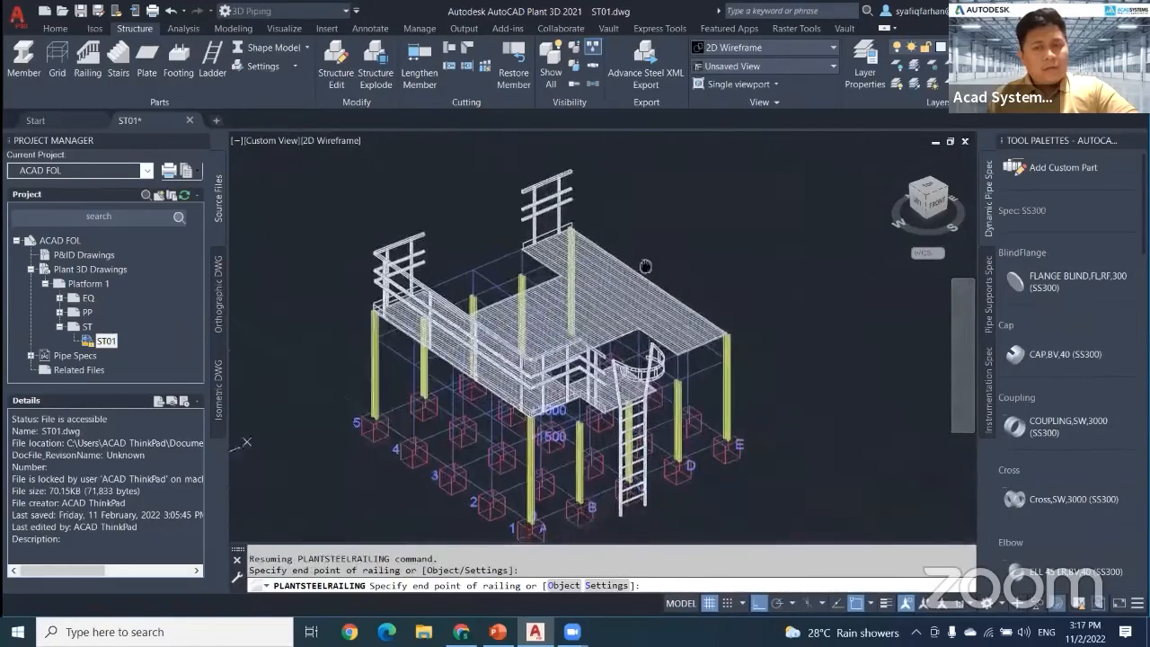
pyautogui.scroll(6, 749, 355)
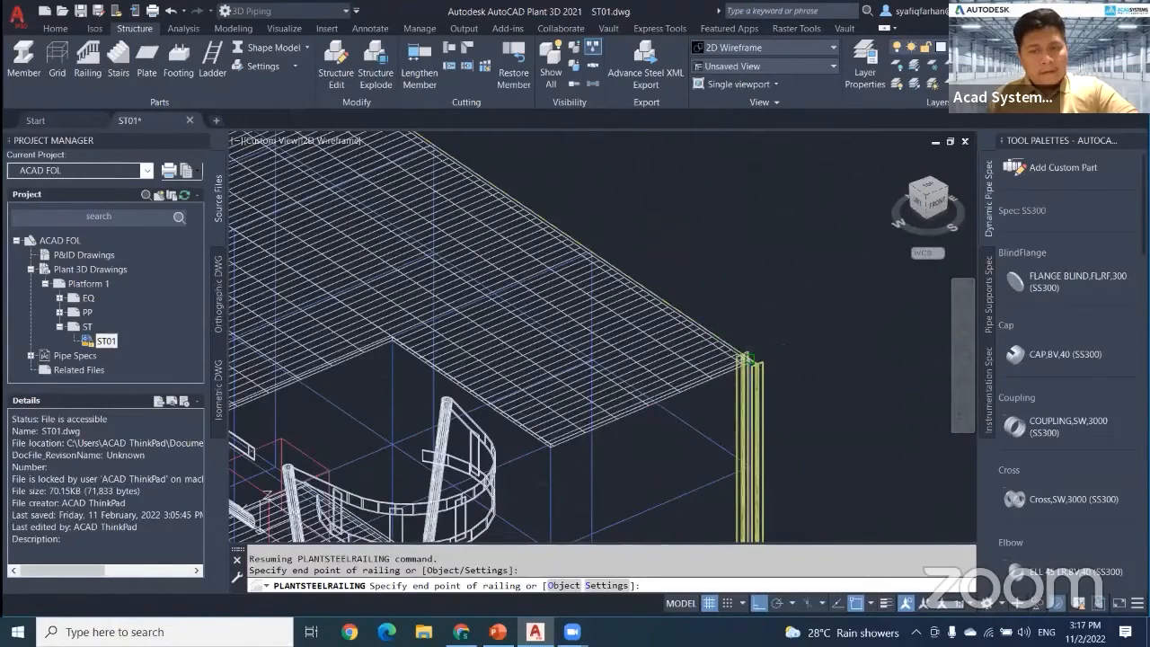
pyautogui.click(745, 356)
pyautogui.click(551, 443)
pyautogui.moveTo(550, 443); pyautogui.dragTo(652, 182, button='middle')
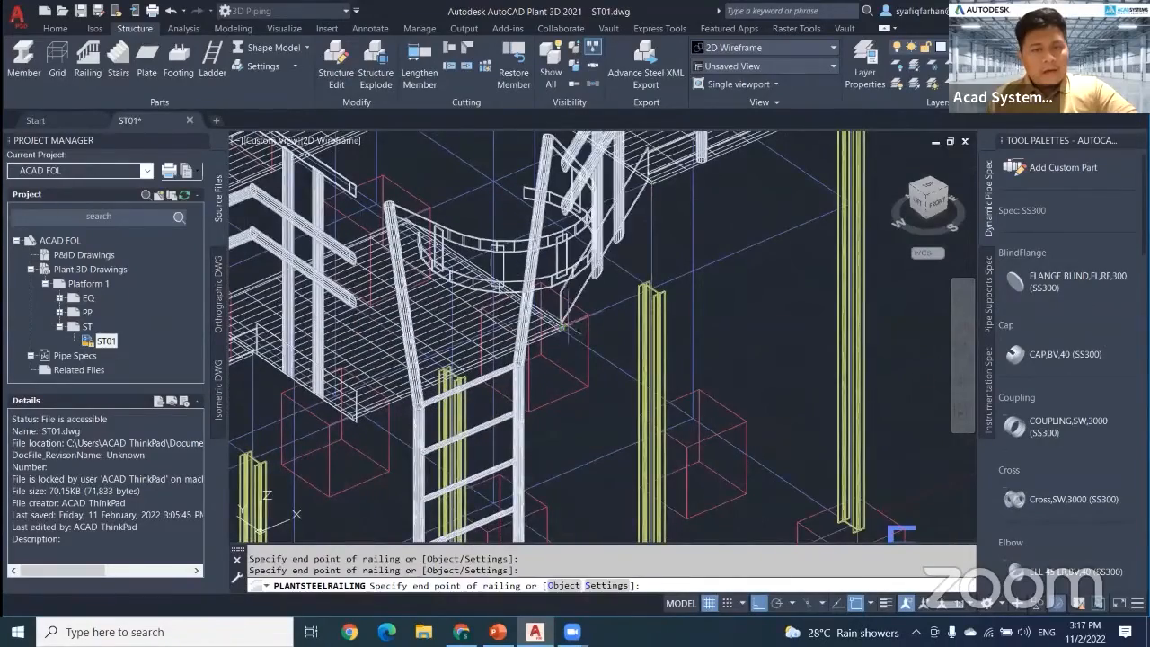
pyautogui.scroll(-5, 564, 327)
pyautogui.press('Escape')
pyautogui.press('Escape')
pyautogui.keyDown('shift'); pyautogui.moveTo(612, 367); pyautogui.dragTo(672, 347, button='middle'); pyautogui.keyUp('shift')
pyautogui.press('Escape')
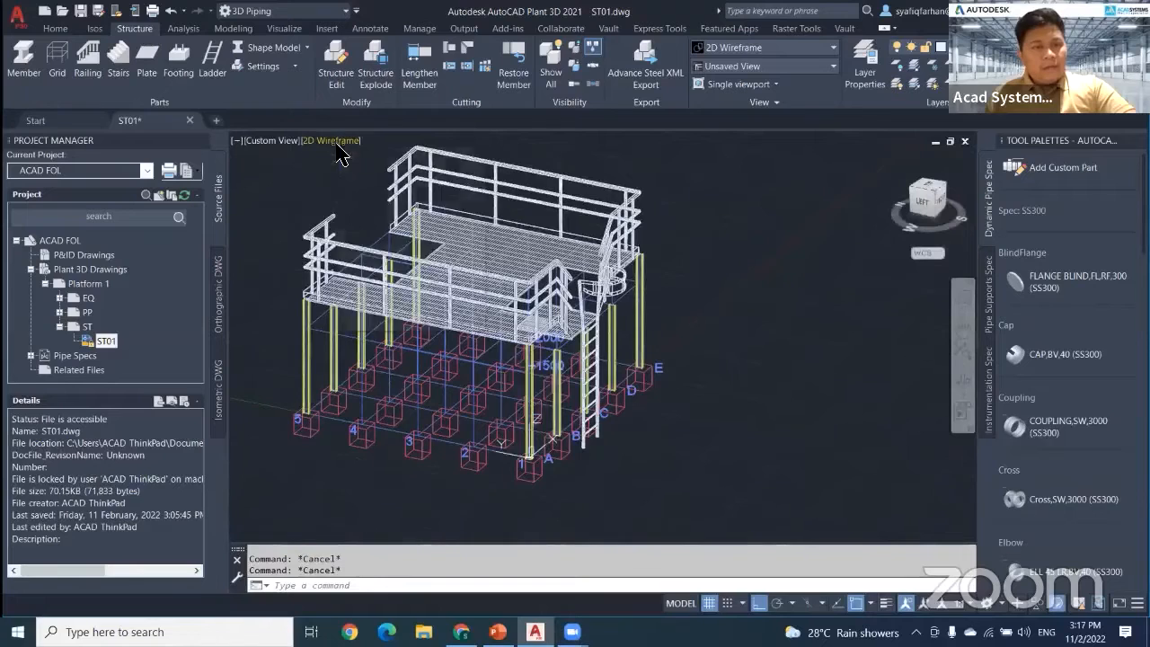
# Step: Set the viewport's visual style to Shaded
pyautogui.click(328, 141)
pyautogui.click(372, 240)
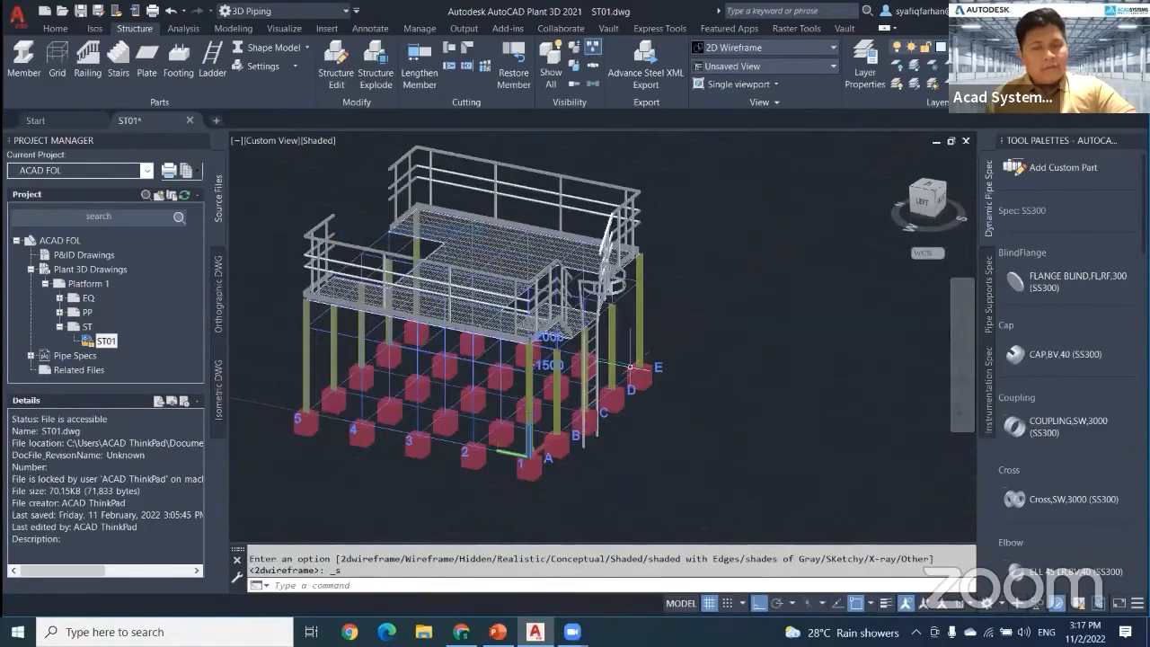
pyautogui.moveTo(653, 410)
pyautogui.keyDown('shift'); pyautogui.mouseDown(button='middle')
pyautogui.moveTo(627, 419)
pyautogui.moveTo(663, 403)
pyautogui.mouseUp(button='middle'); pyautogui.keyUp('shift')
# Step: In the Left view, erase all the footings on grid lines 2, 3 and 4
pyautogui.click(928, 202)
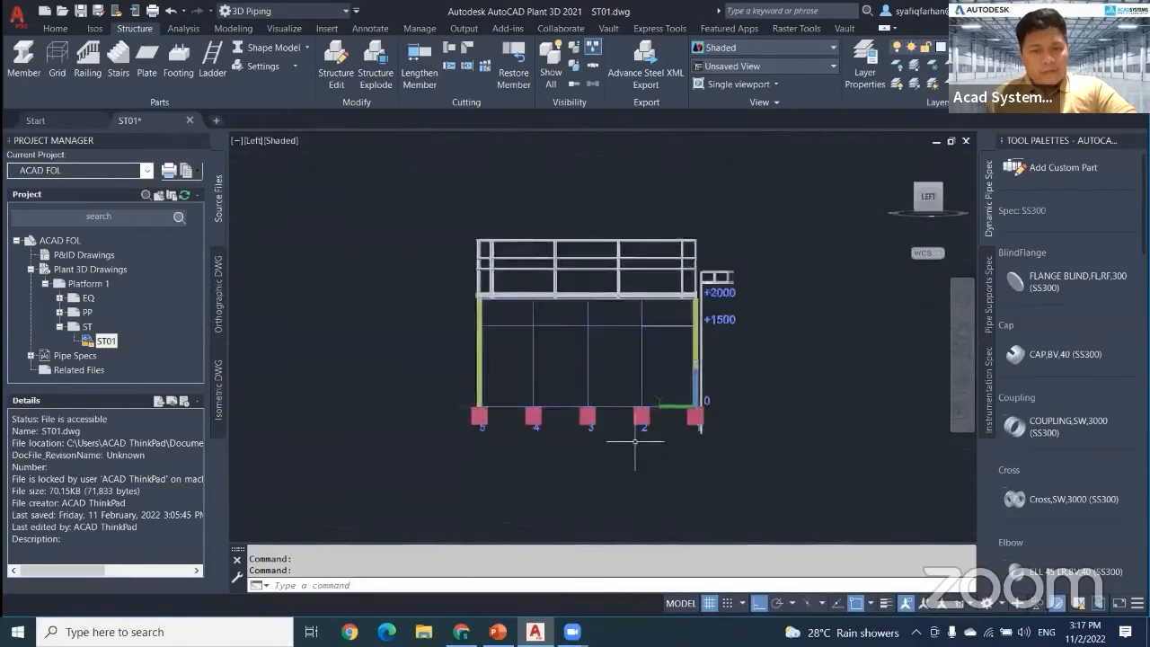
pyautogui.click(683, 390)
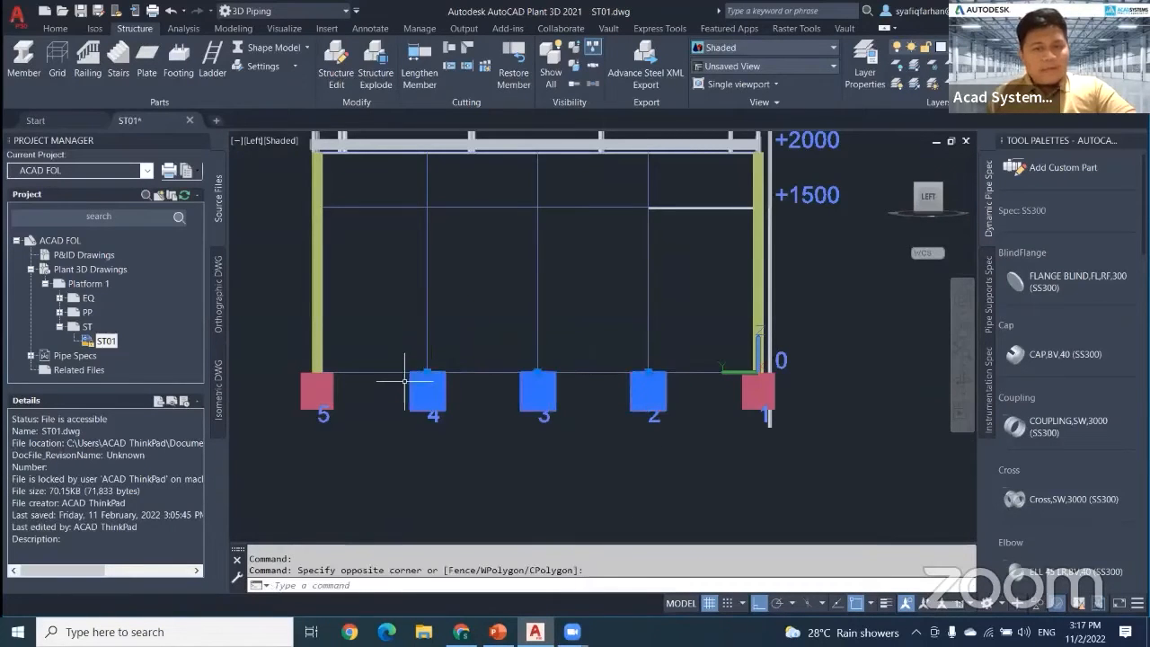
pyautogui.press('Delete')
# Step: Examine the platform's remaining footings, columns, railings and ladder from several angles
pyautogui.keyDown('shift'); pyautogui.moveTo(673, 383); pyautogui.dragTo(612, 426, button='middle'); pyautogui.keyUp('shift')
pyautogui.scroll(2, 646, 435)
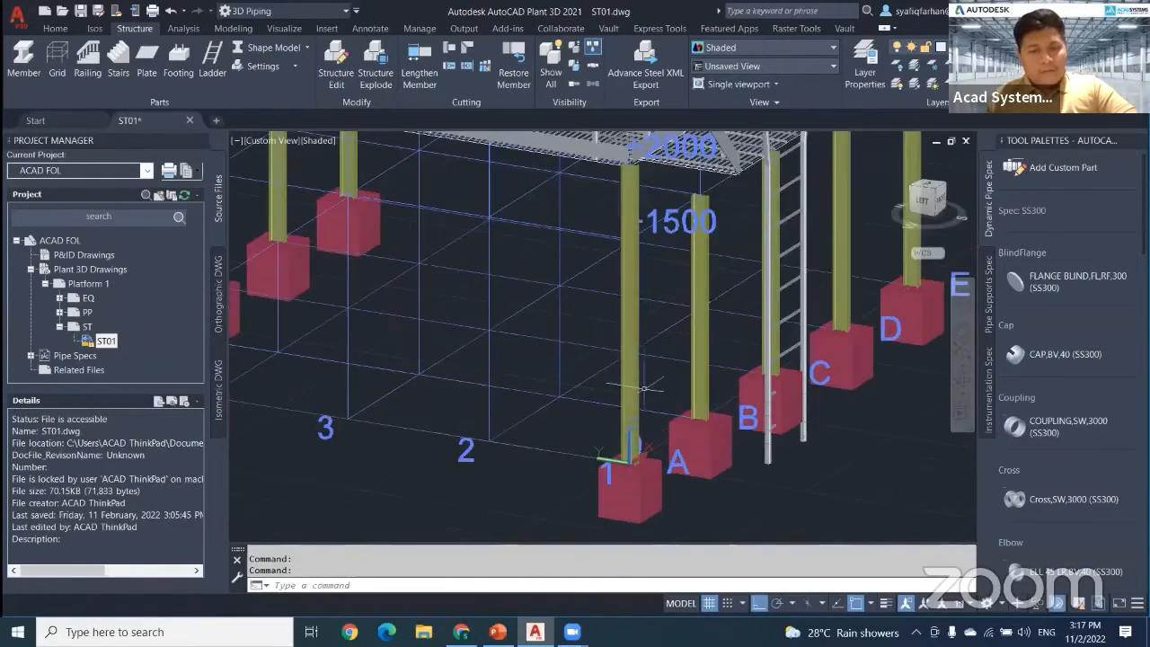
pyautogui.moveTo(640, 391); pyautogui.dragTo(705, 429, button='middle')
pyautogui.moveTo(609, 381); pyautogui.dragTo(632, 385, button='middle')
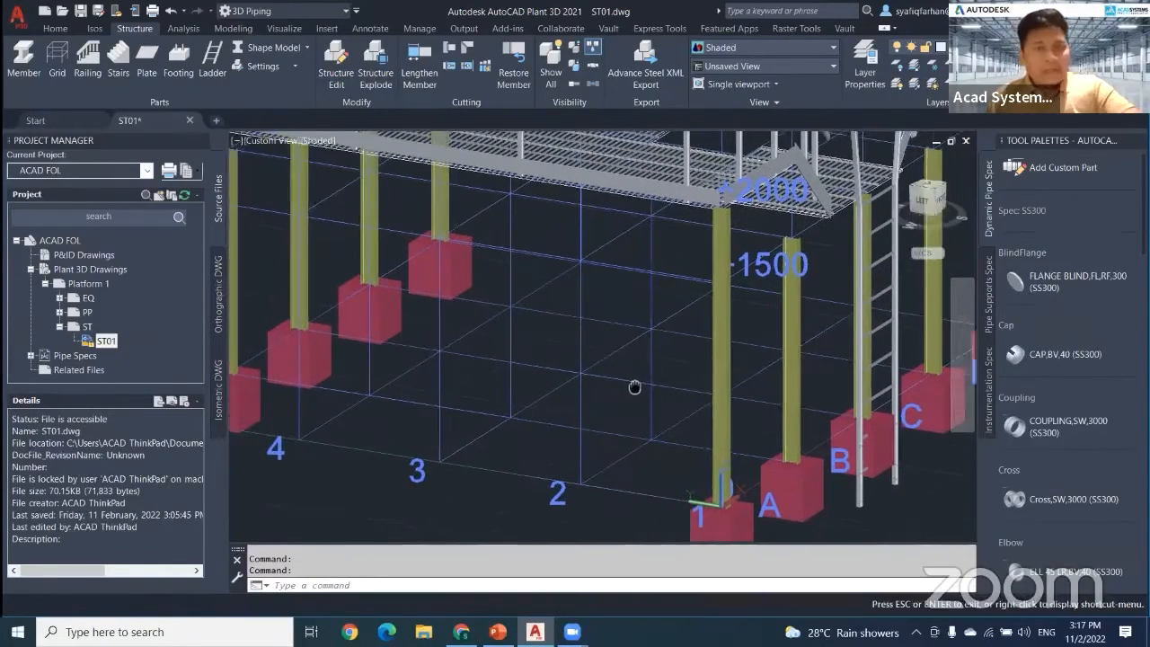
pyautogui.scroll(-5, 632, 386)
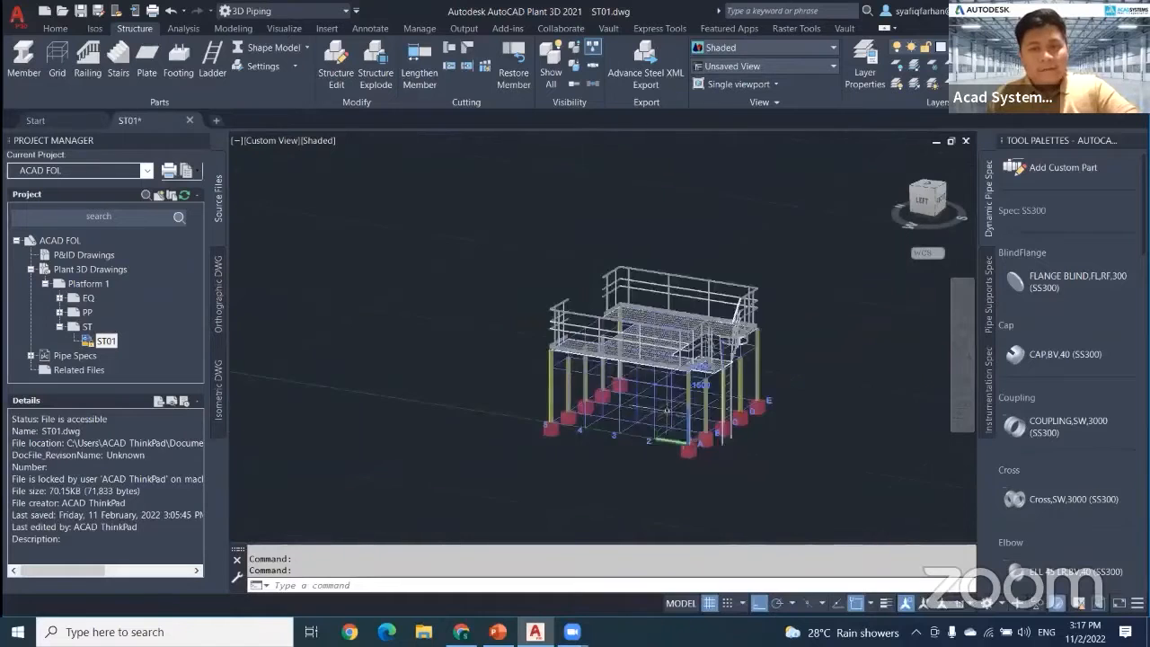
pyautogui.keyDown('shift'); pyautogui.moveTo(673, 378); pyautogui.dragTo(662, 387, button='middle'); pyautogui.keyUp('shift')
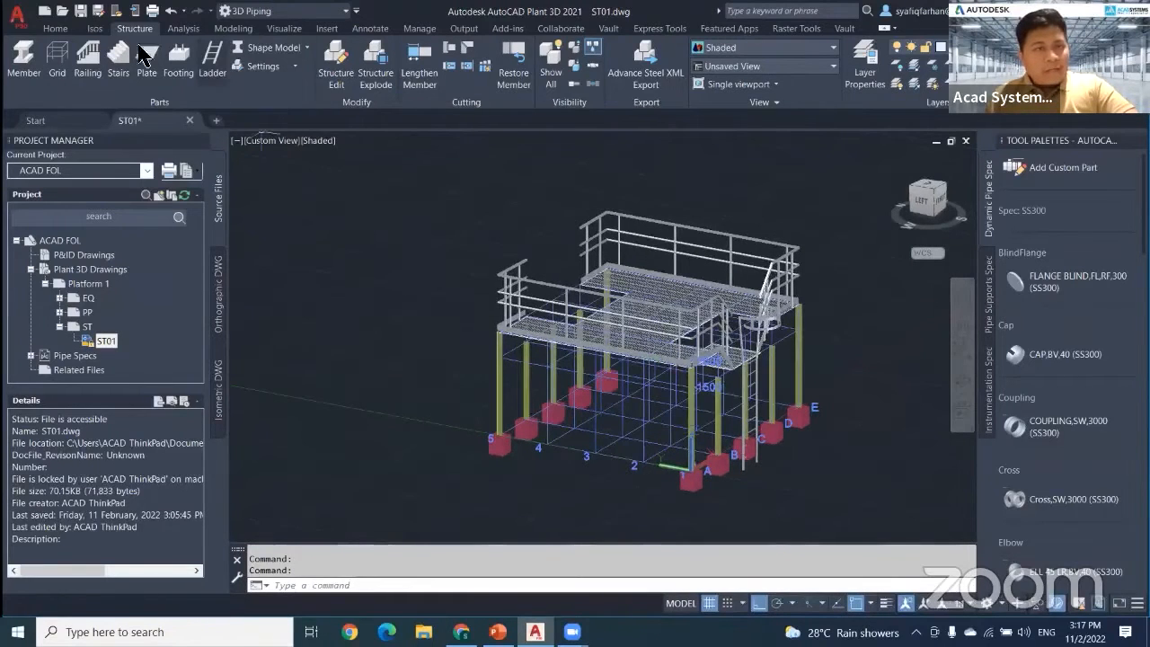
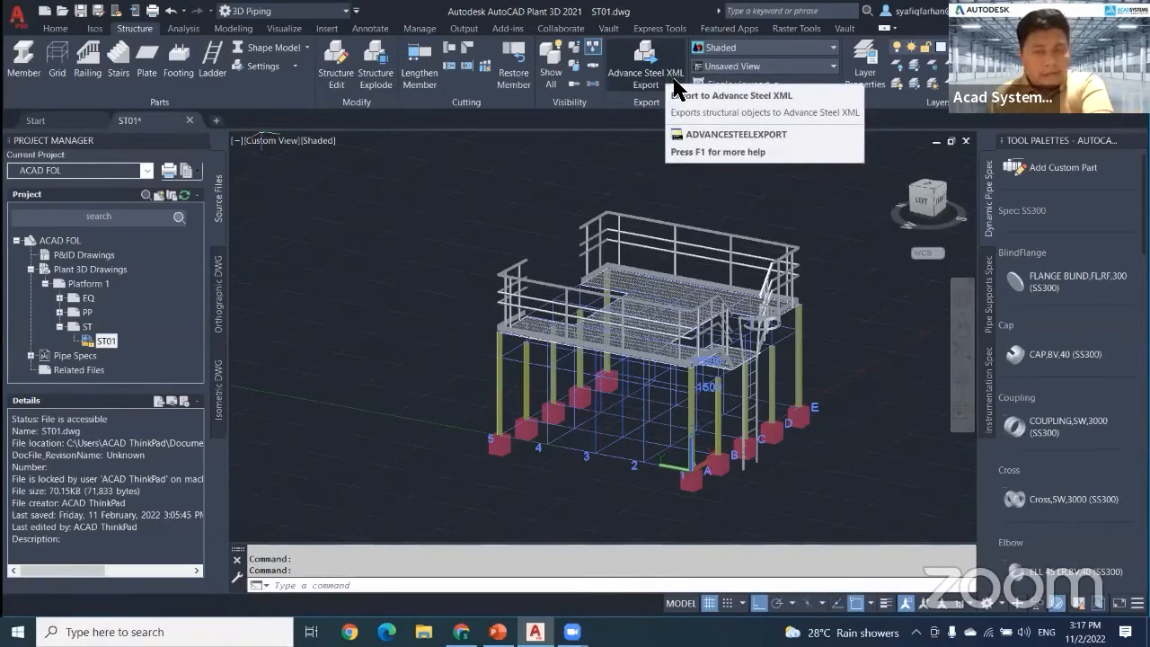
pyautogui.scroll(3, 539, 364)
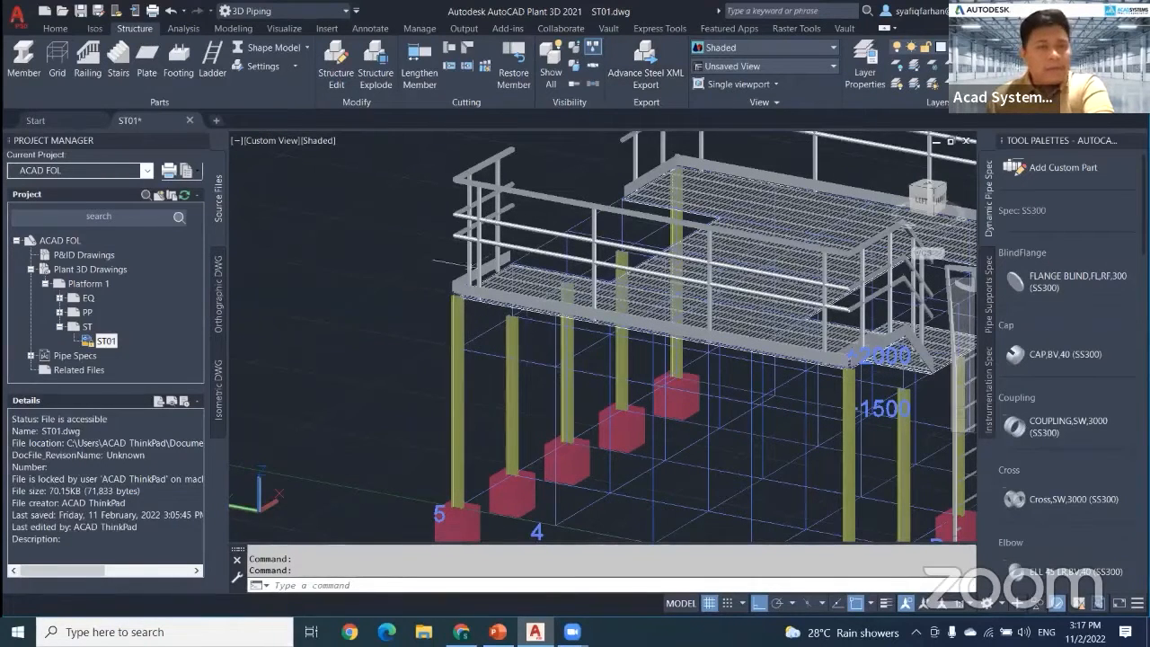
pyautogui.scroll(-3, 614, 342)
pyautogui.middleClick(614, 342)
pyautogui.middleClick(614, 341)
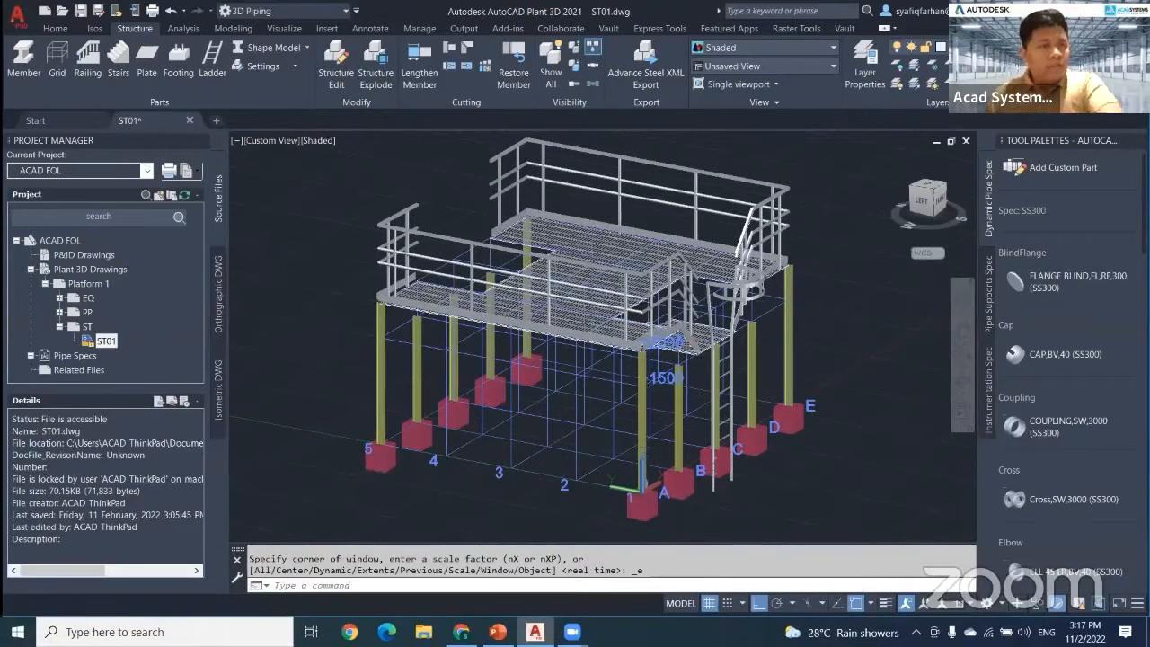
# Step: Save the ST01 drawing and create a new drawing named EQ01 in the project's EQ folder
pyautogui.click(81, 11)
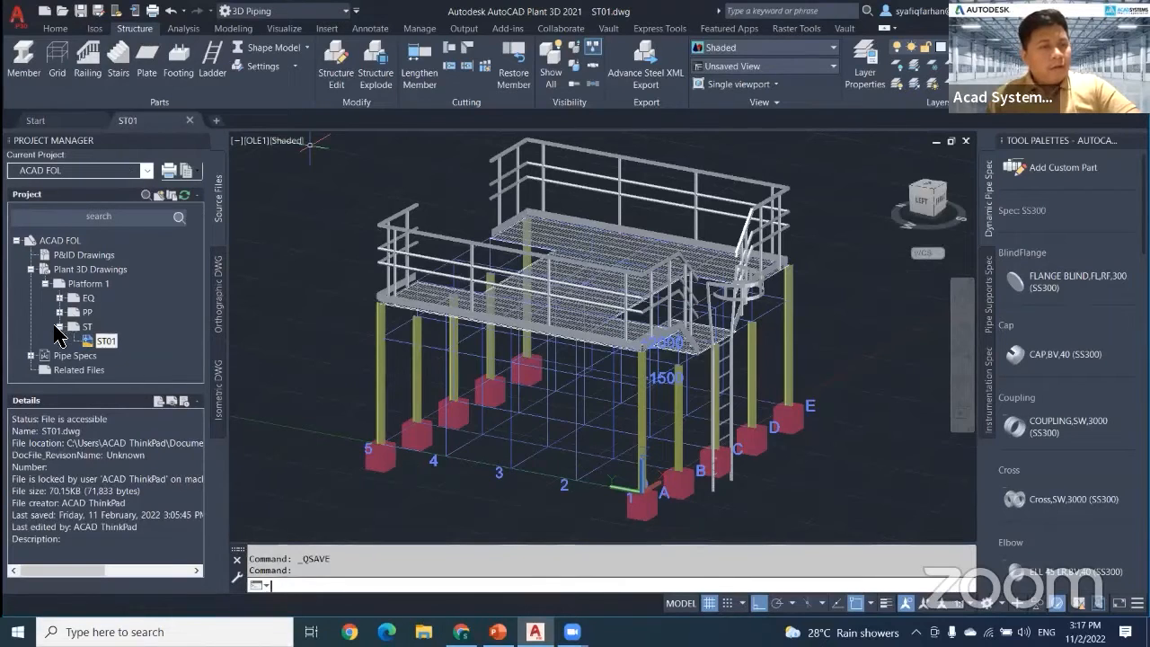
pyautogui.click(58, 326)
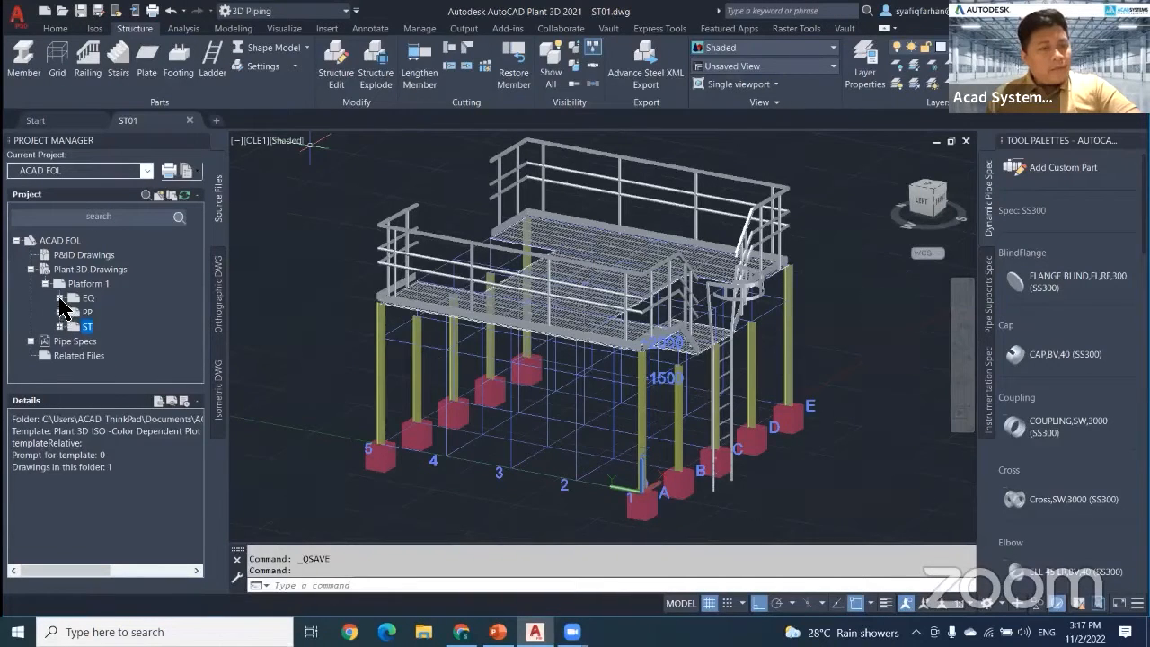
pyautogui.click(60, 300)
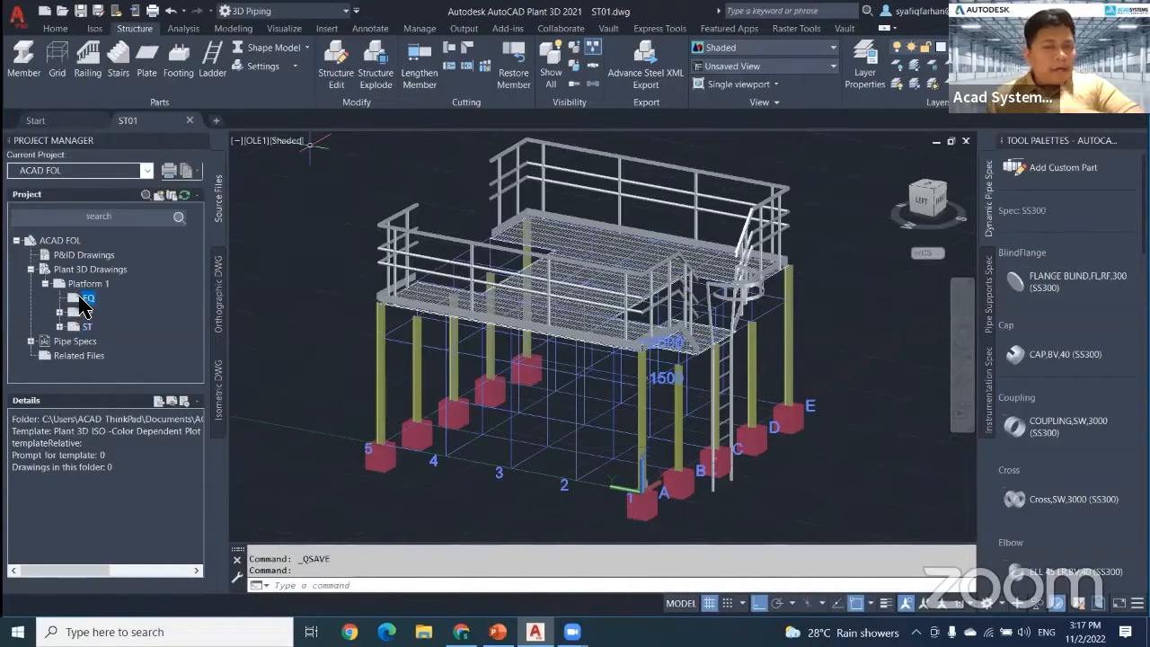
pyautogui.rightClick(88, 308)
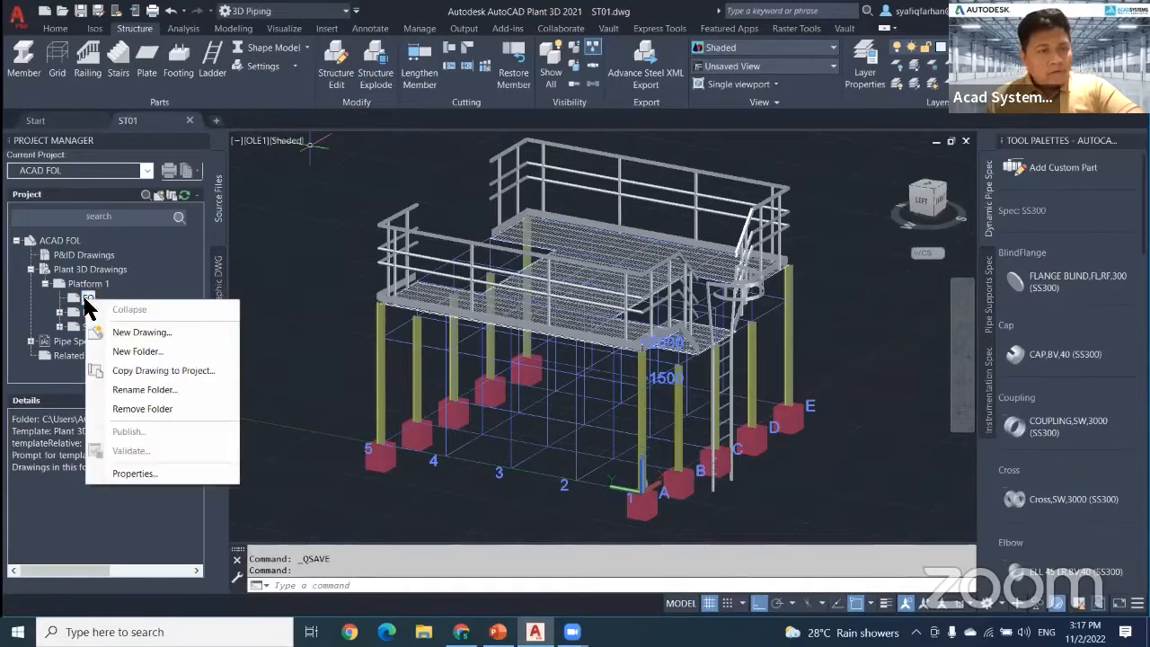
pyautogui.click(180, 333)
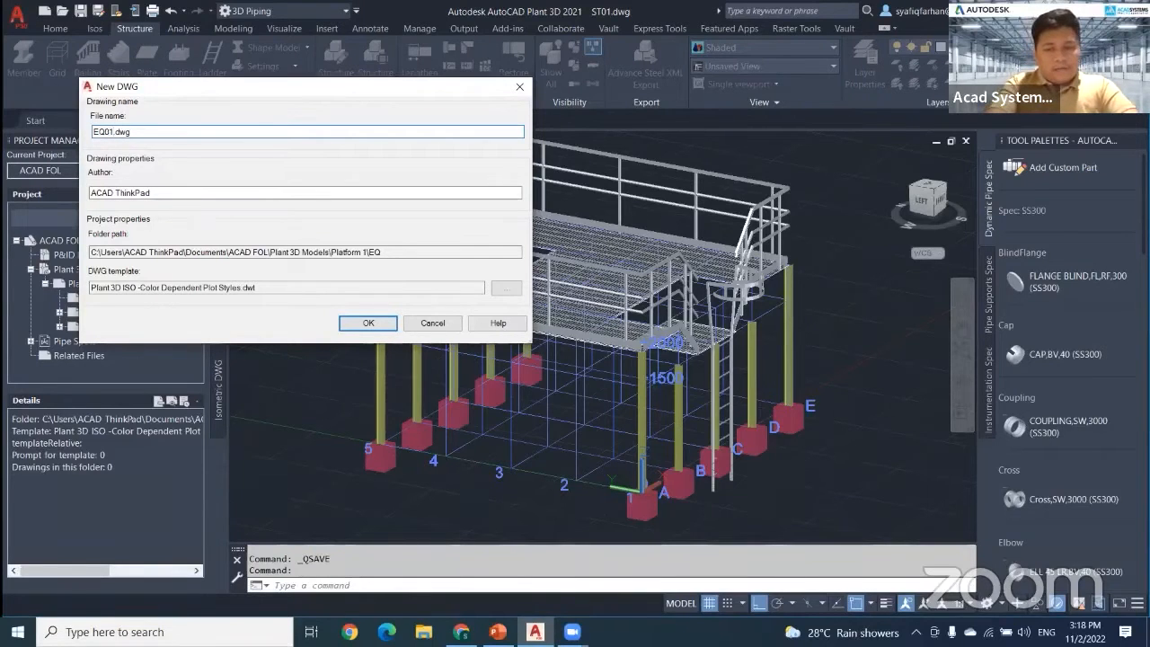
pyautogui.press('Return')
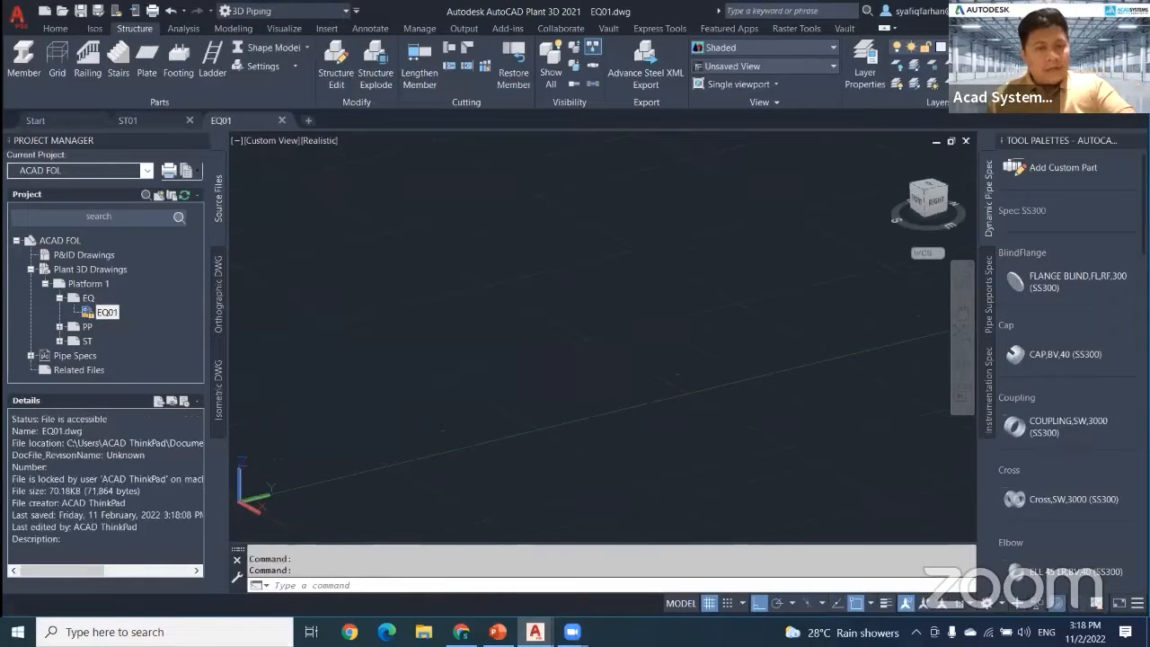
# Step: Open the external references manager in EQ01 and start attaching a DWG
pyautogui.moveTo(614, 400); pyautogui.dragTo(660, 256, button='middle')
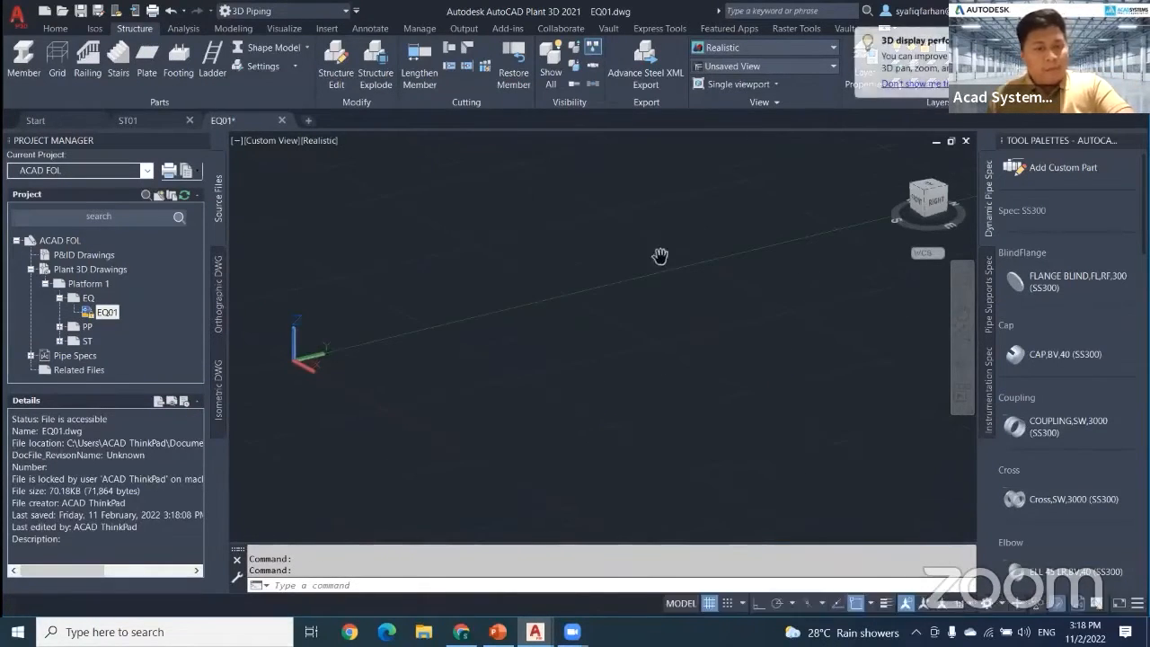
pyautogui.write('ref')
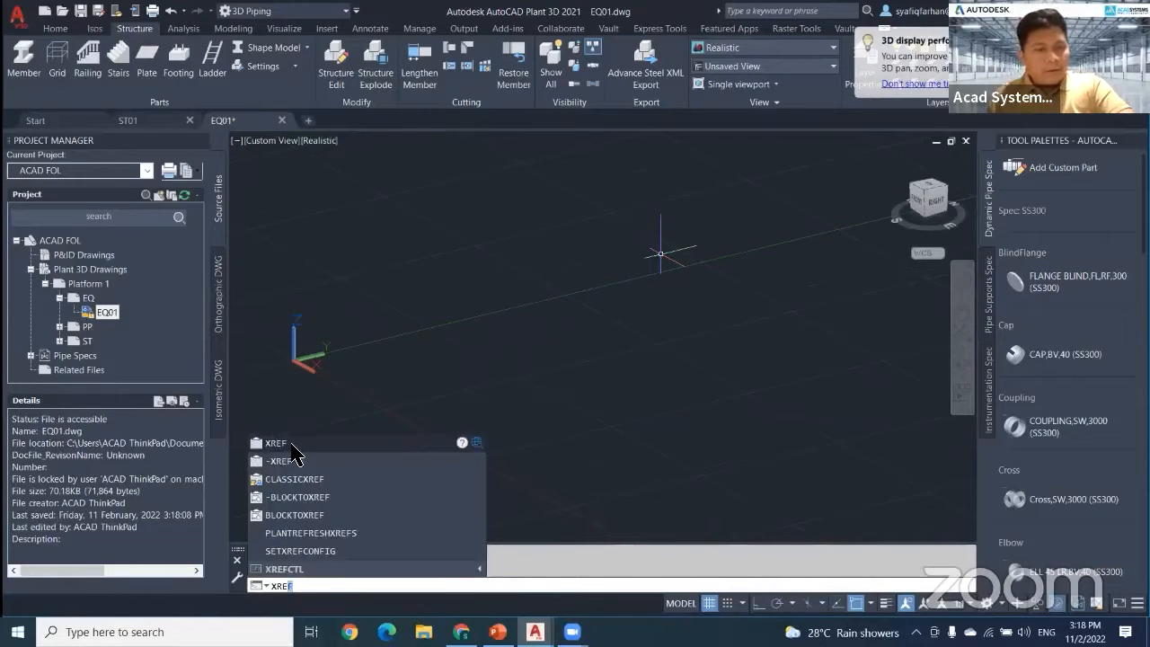
pyautogui.click(293, 446)
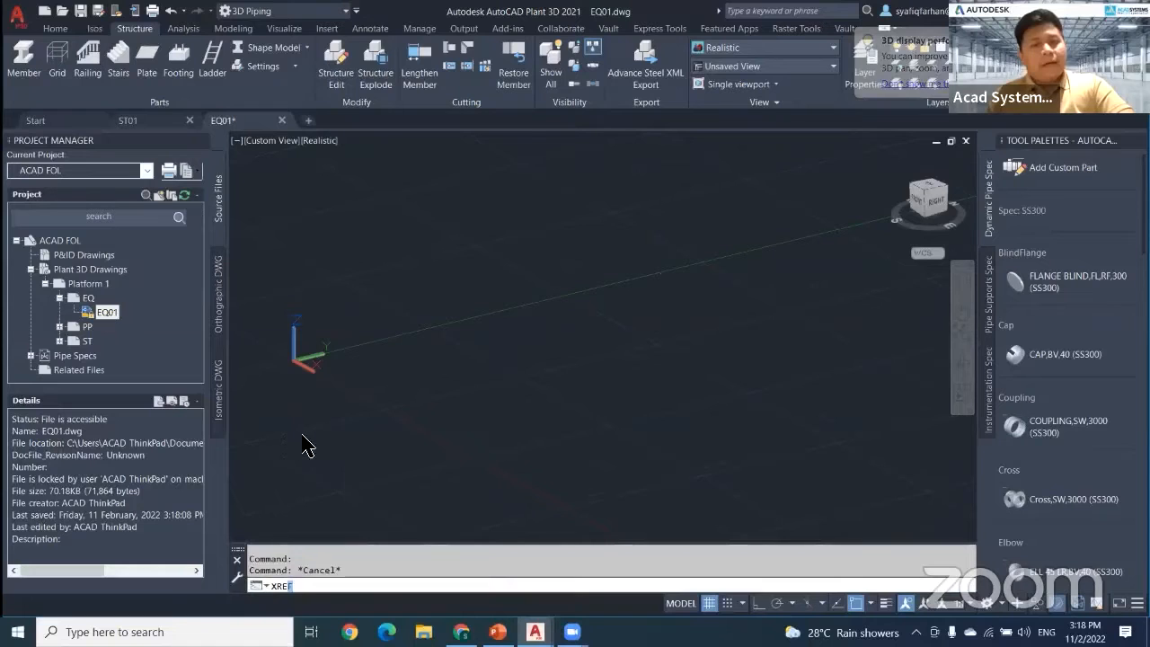
pyautogui.click(392, 130)
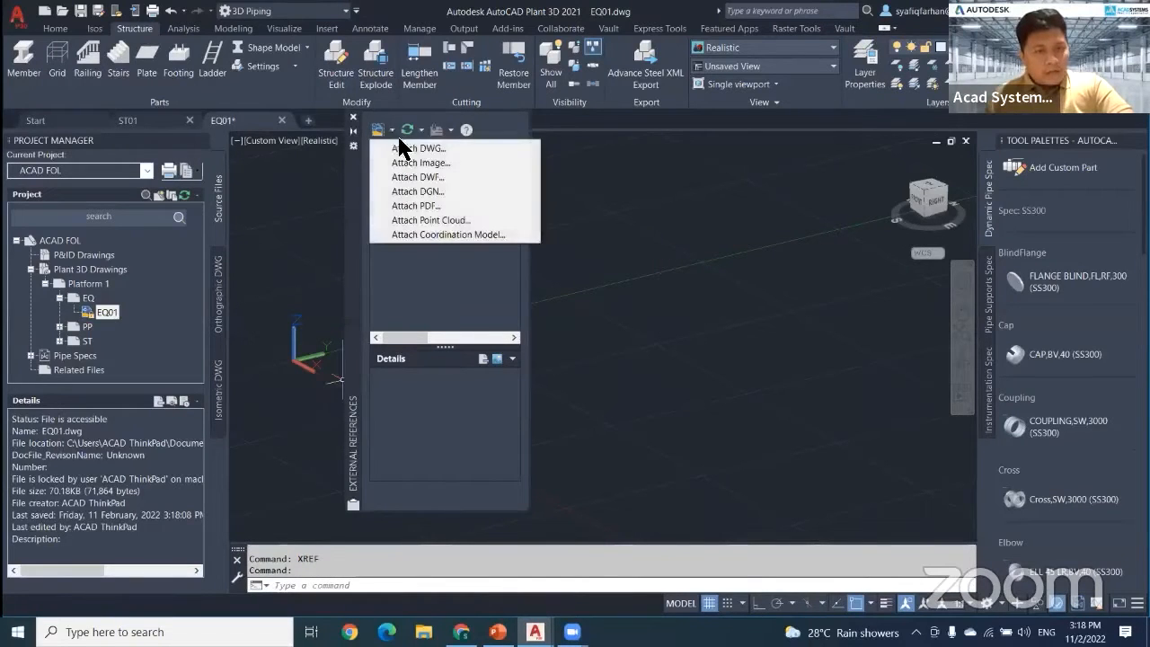
pyautogui.click(400, 152)
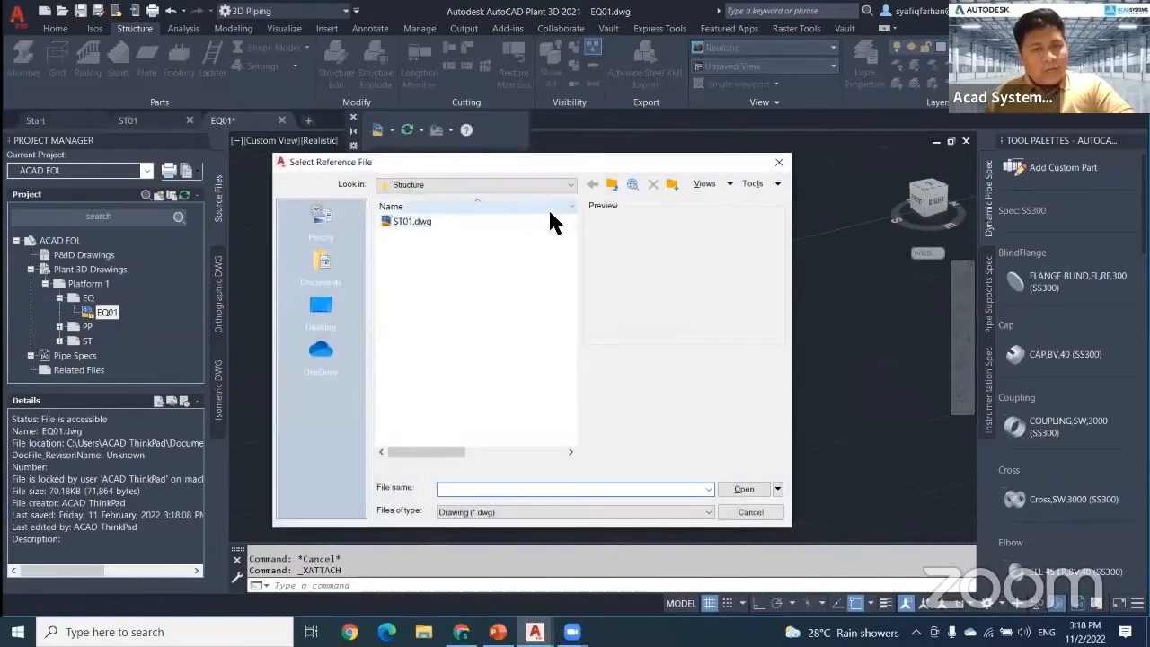
# Step: Browse for the reference file in the Documents folder under ACAD FOL, Plant 3D Models, Platform 1, ST
pyautogui.click(611, 185)
pyautogui.click(611, 185)
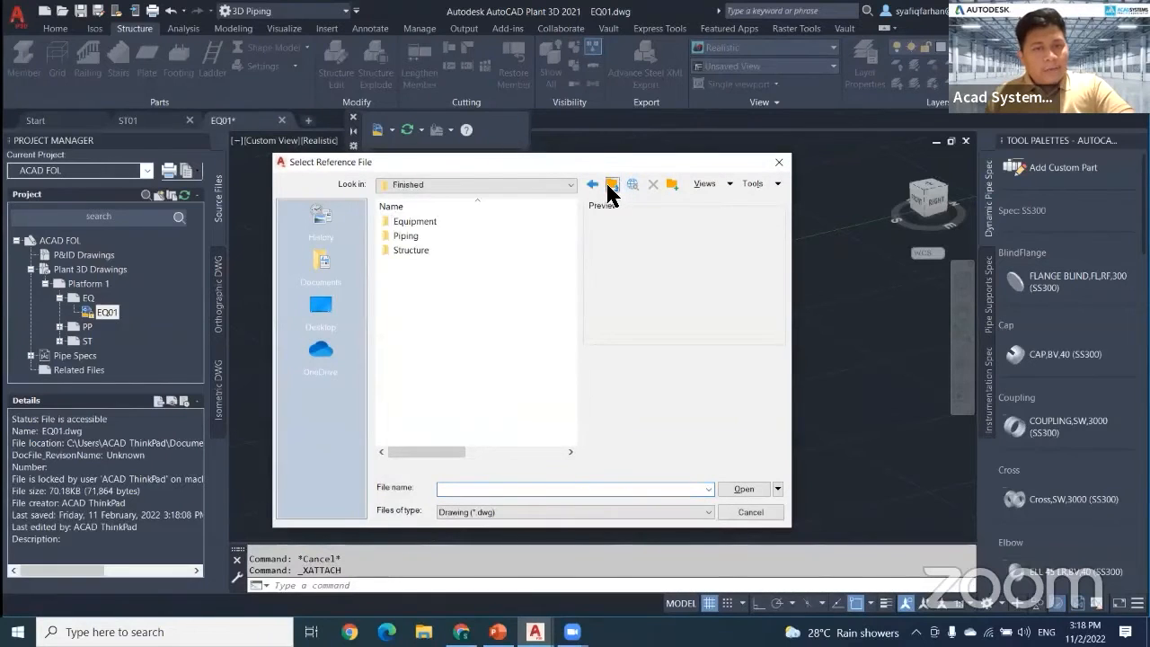
pyautogui.click(611, 186)
pyautogui.click(611, 186)
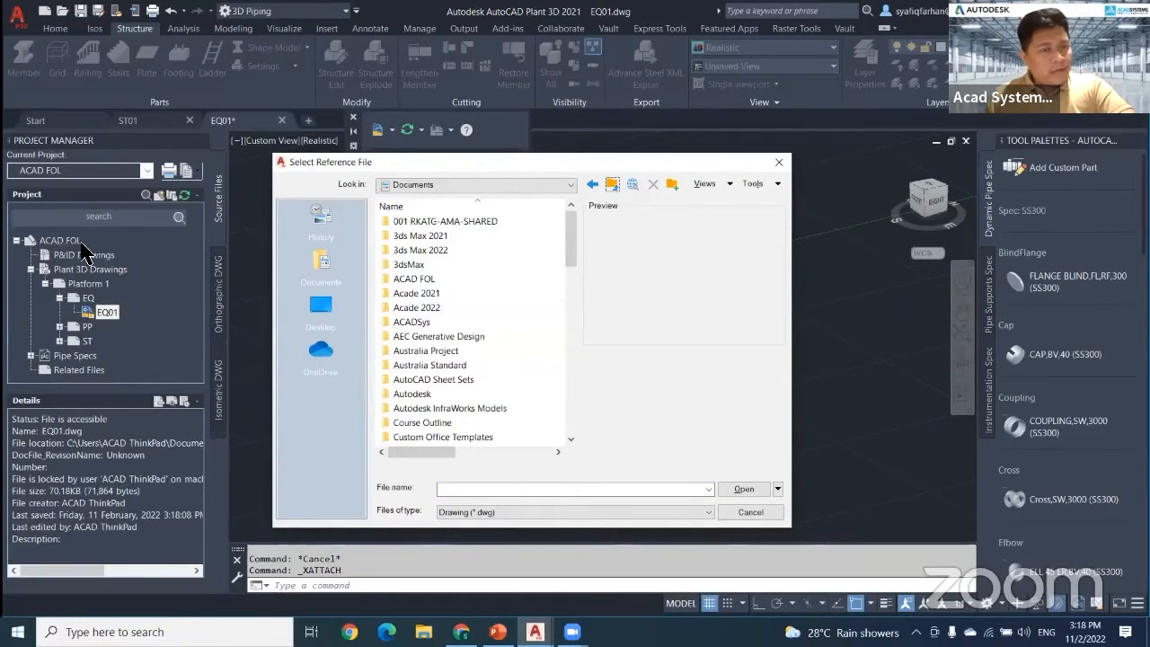
pyautogui.scroll(-1, 440, 372)
pyautogui.scroll(1, 440, 372)
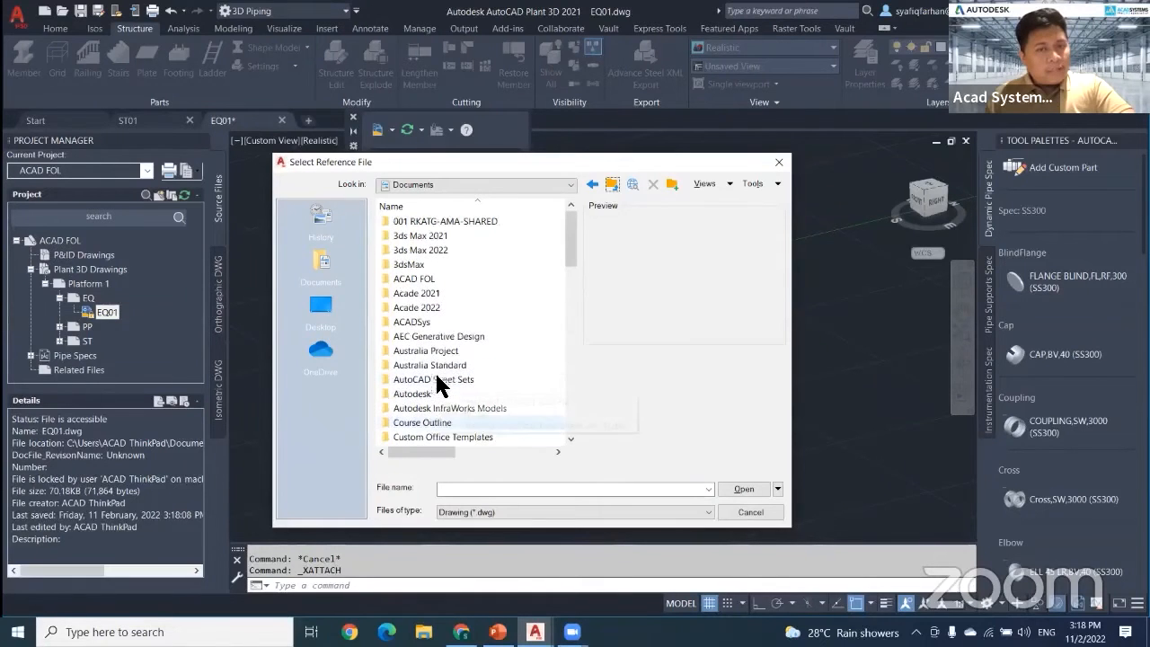
pyautogui.doubleClick(441, 279)
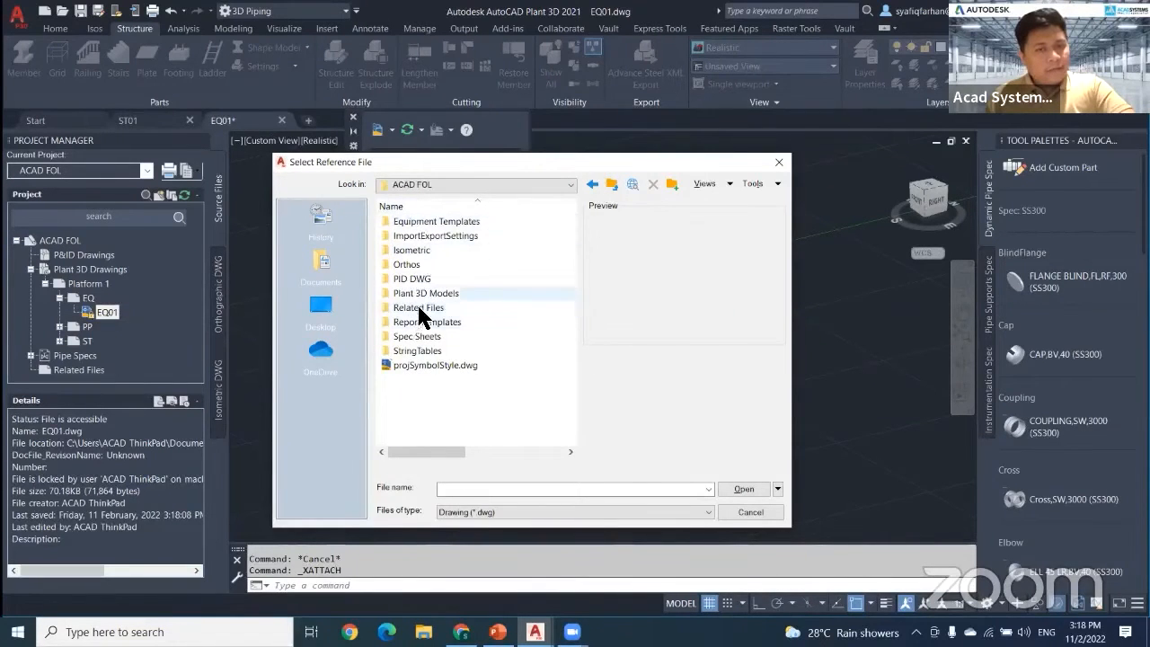
pyautogui.doubleClick(423, 293)
pyautogui.doubleClick(416, 222)
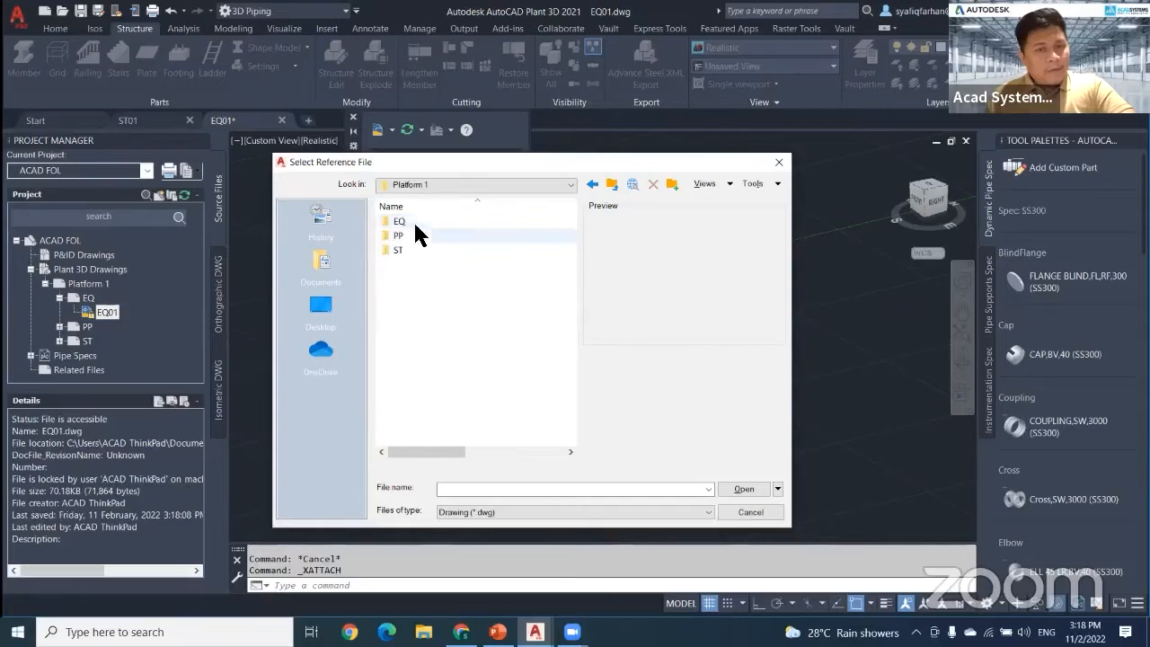
pyautogui.doubleClick(400, 251)
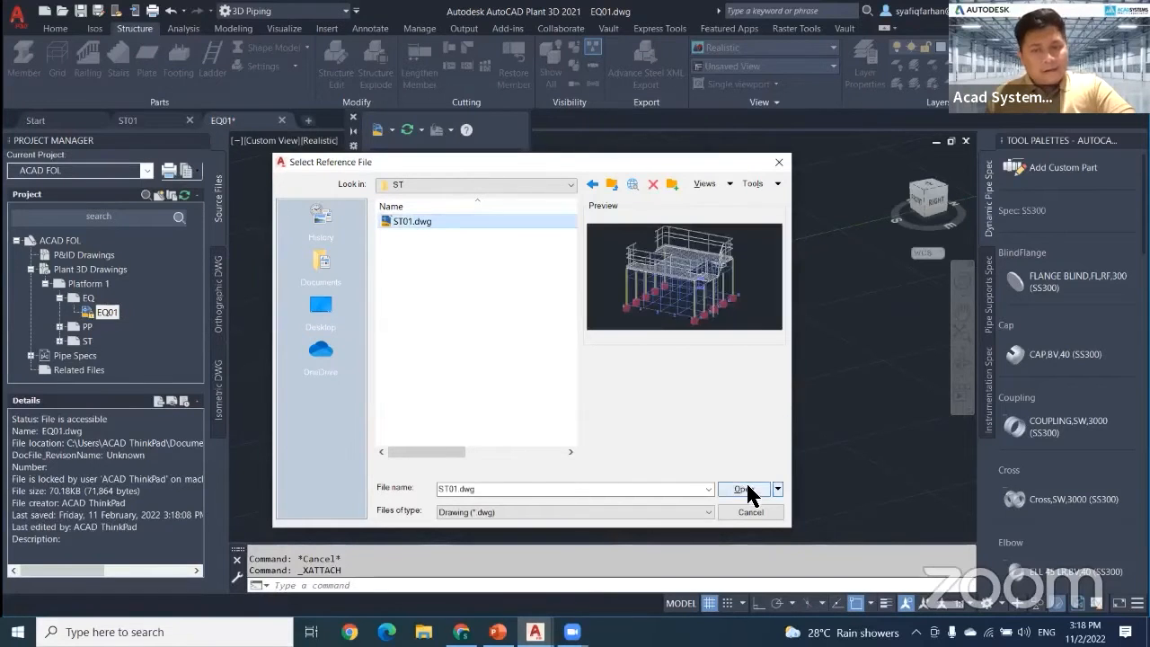
# Step: Attach ST01.dwg with a relative path at insertion point 0,0,0, scale 1 and rotation 0, and close the external references manager
pyautogui.click(742, 489)
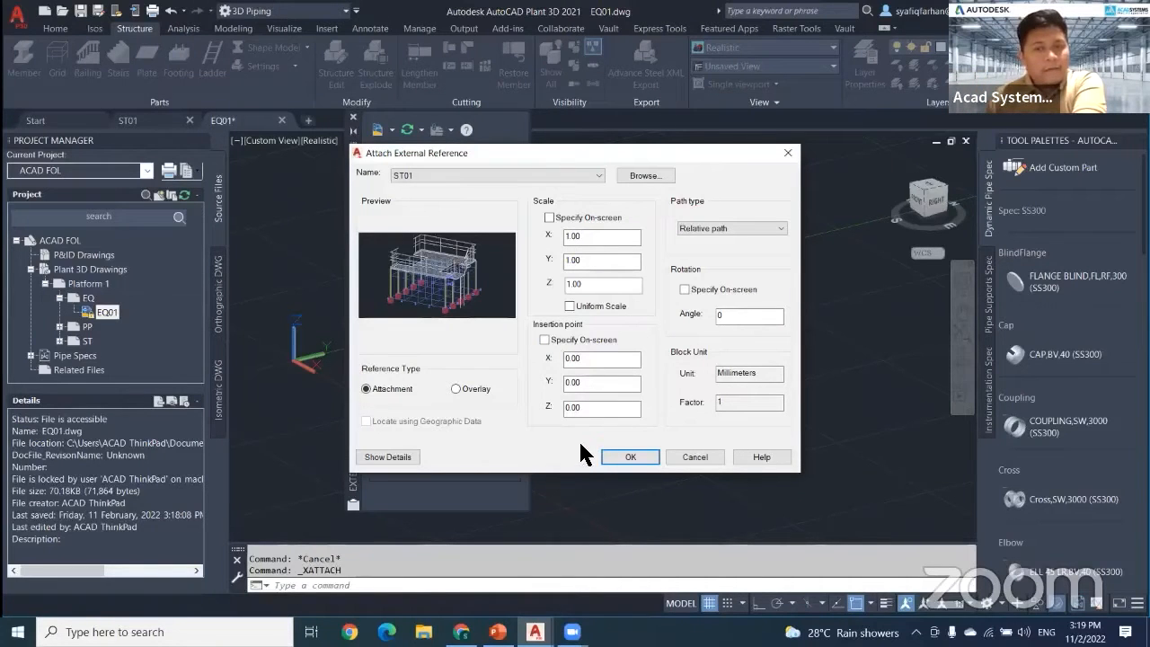
pyautogui.click(631, 457)
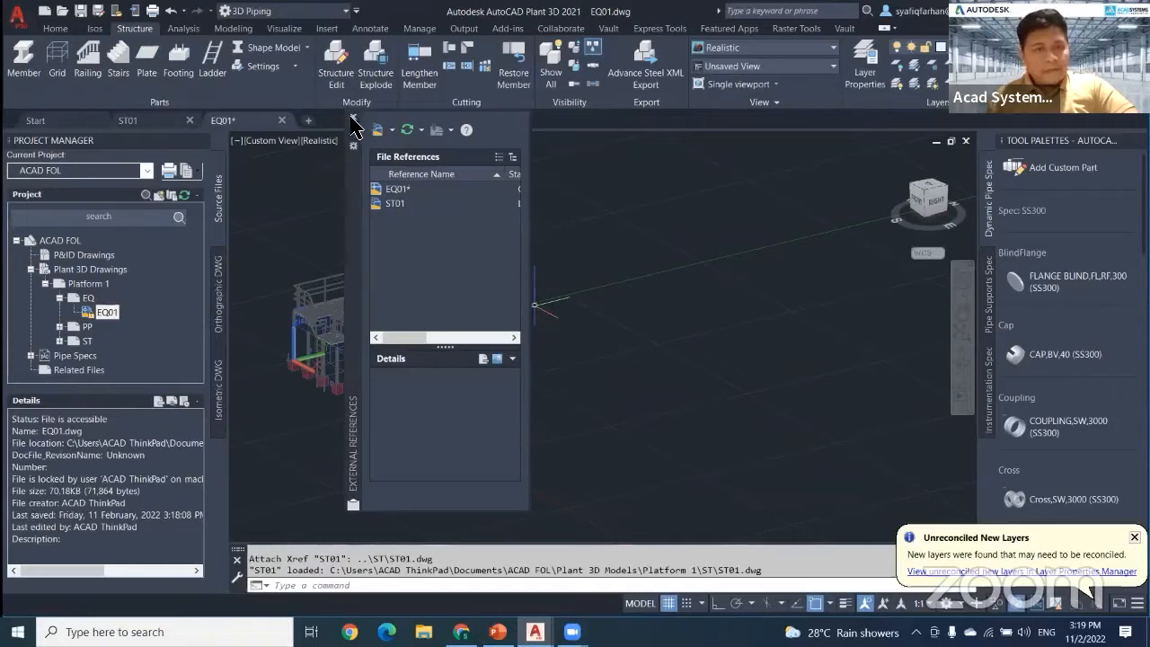
pyautogui.click(354, 122)
pyautogui.scroll(4, 381, 382)
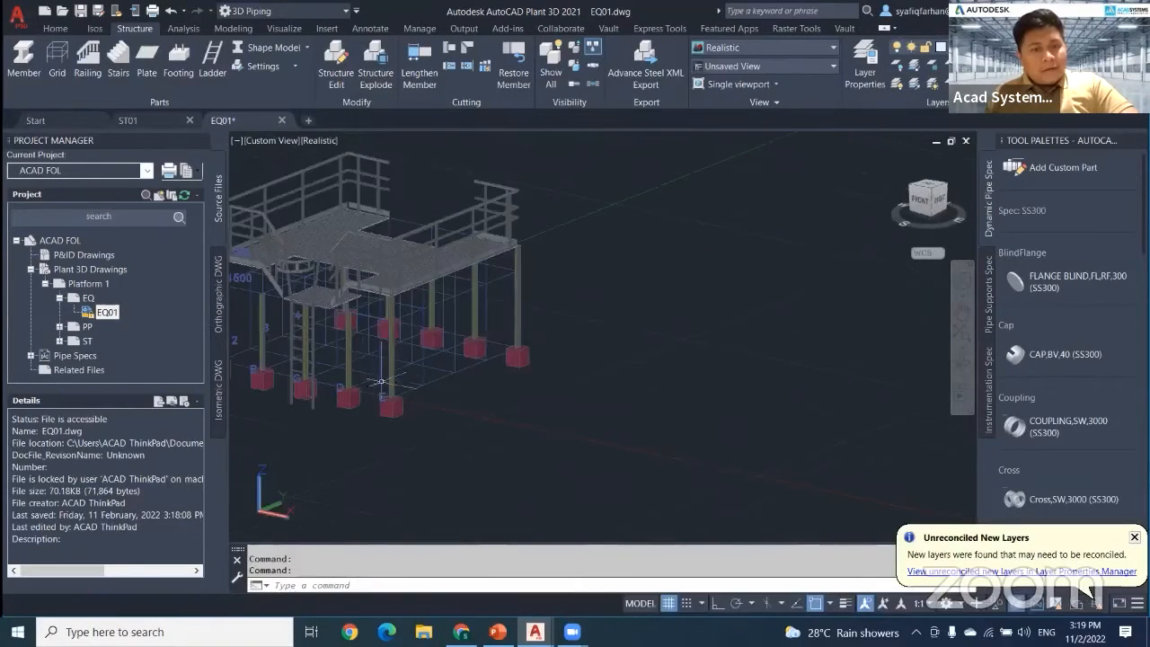
pyautogui.moveTo(381, 382); pyautogui.dragTo(651, 439, button='middle')
pyautogui.scroll(2, 651, 437)
# Step: In the ST01 drawing, turn off the layer of the structural grid and save the drawing
pyautogui.click(148, 123)
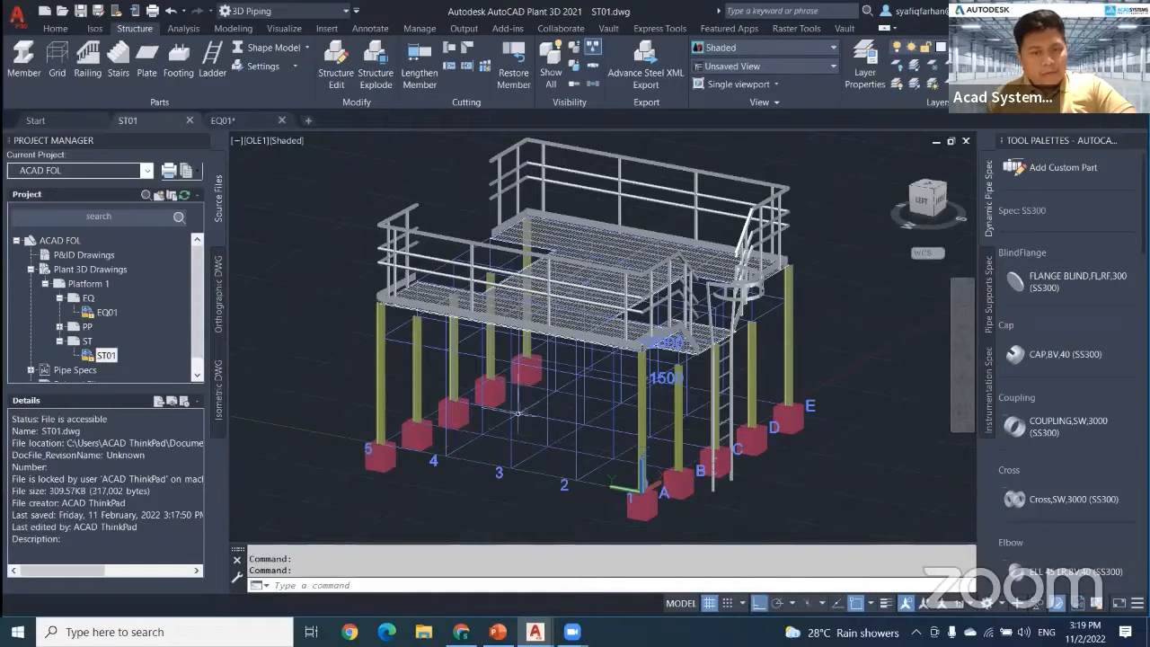
pyautogui.click(512, 403)
pyautogui.click(971, 48)
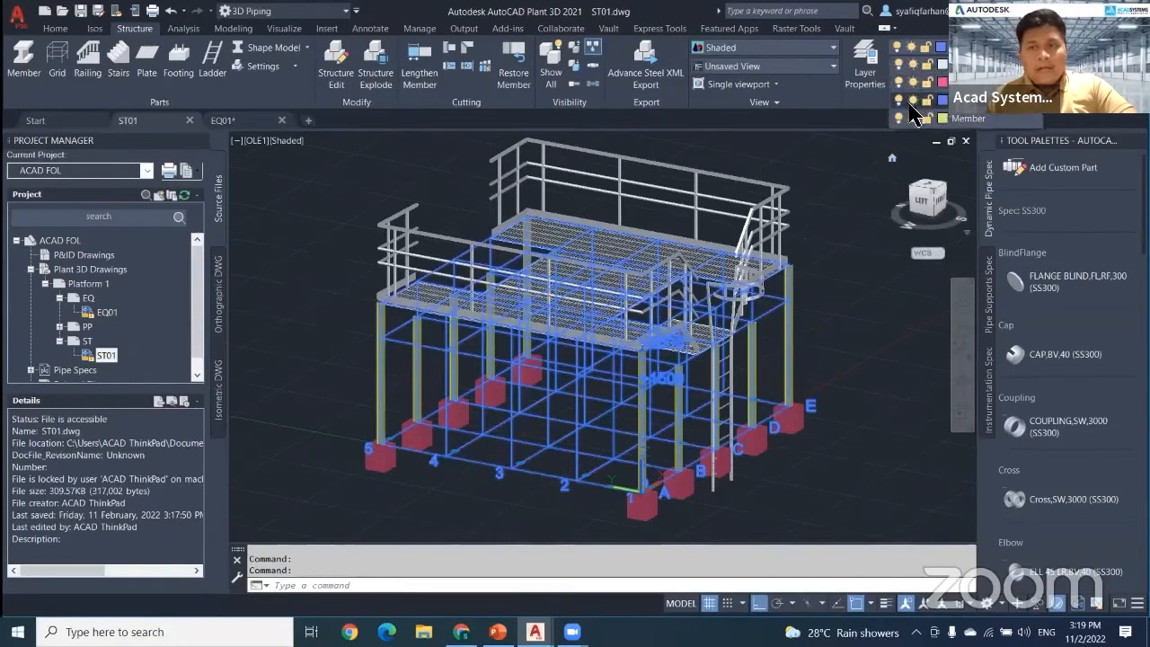
pyautogui.click(899, 101)
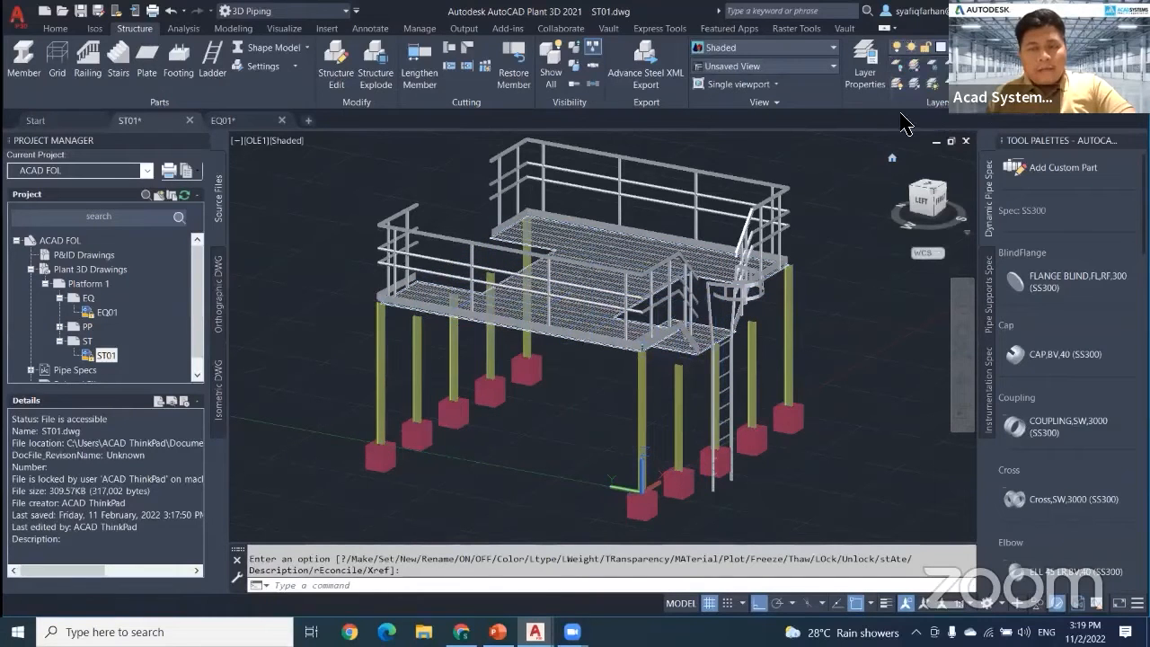
pyautogui.press('Escape')
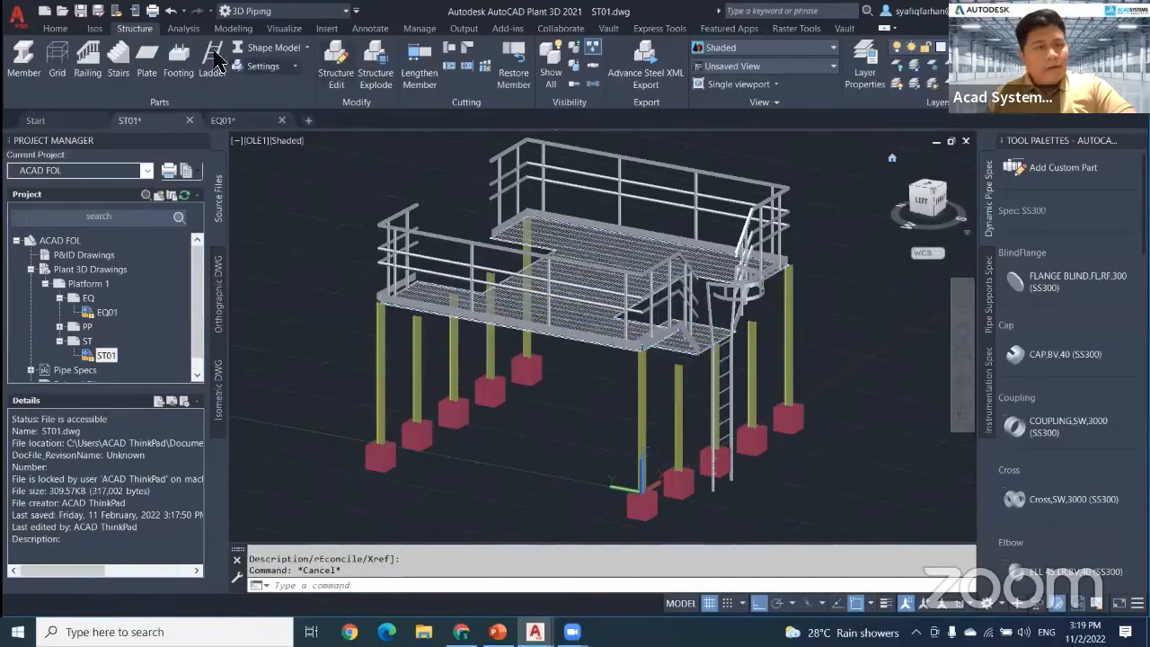
pyautogui.click(80, 11)
# Step: Return to EQ01, reload the modified ST01 reference and close the Xref Compare session
pyautogui.click(230, 121)
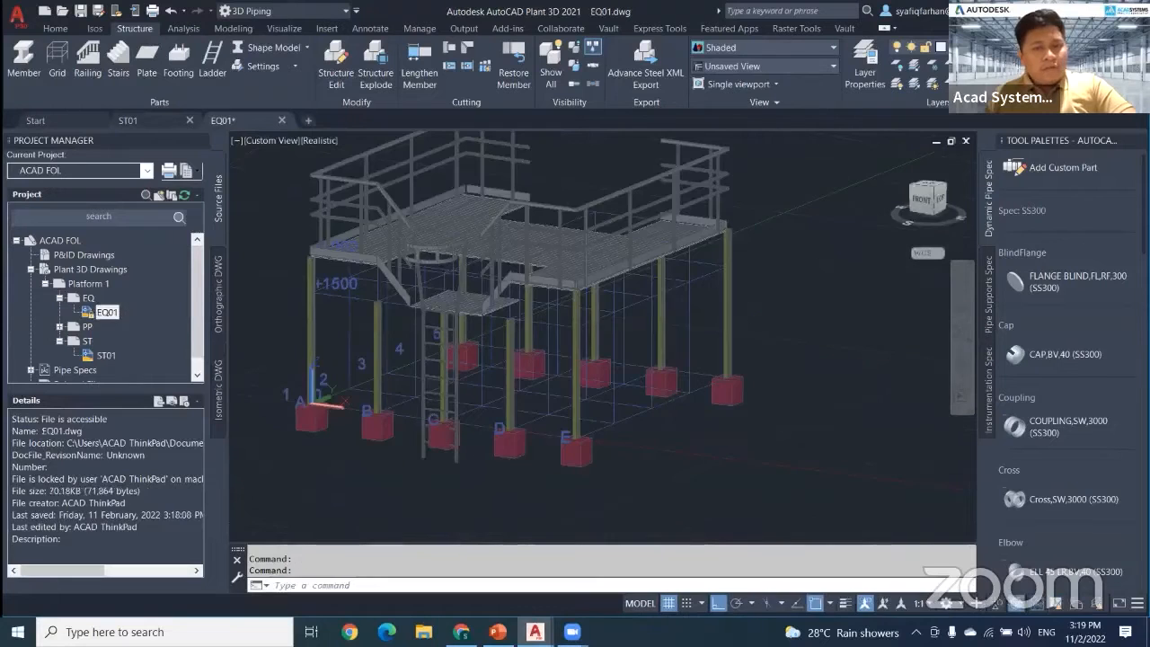
pyautogui.moveTo(540, 380); pyautogui.dragTo(607, 397, button='middle')
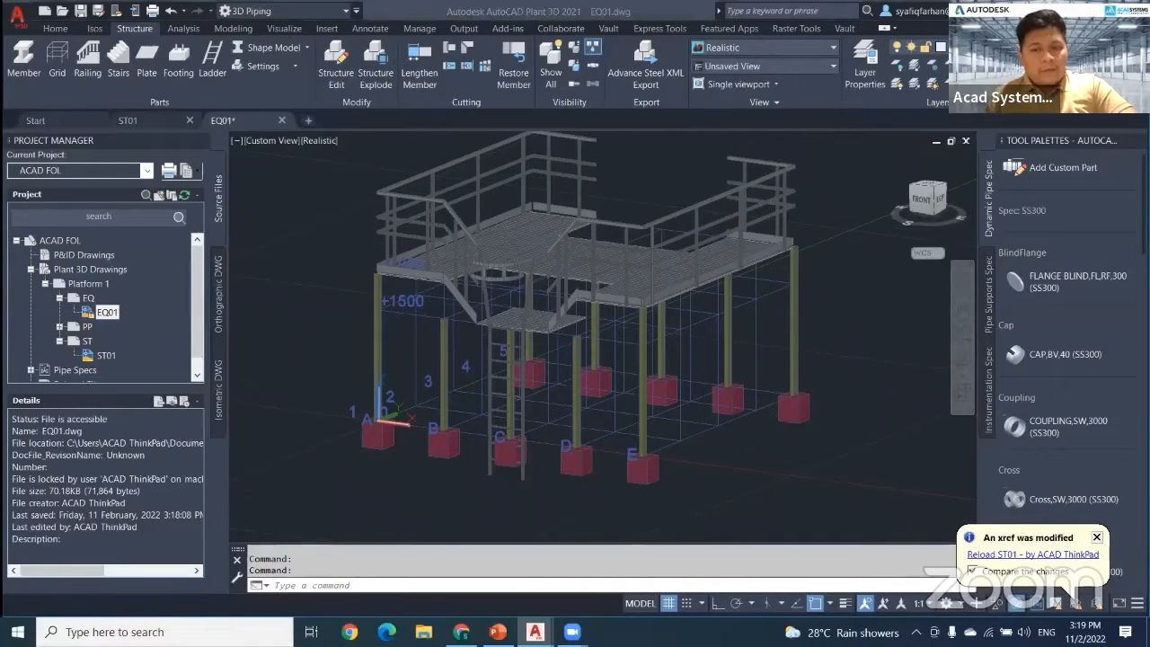
pyautogui.click(1012, 562)
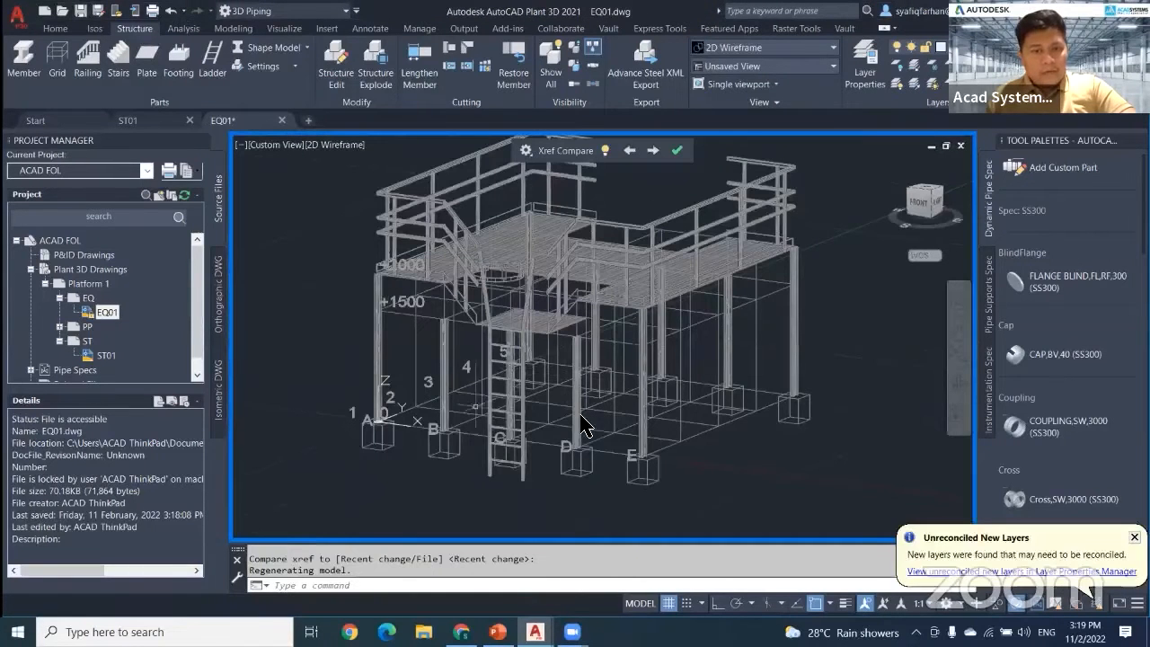
pyautogui.click(677, 150)
# Step: Compare the platform's grid display in ST01 with the referenced platform in EQ01
pyautogui.scroll(2, 440, 405)
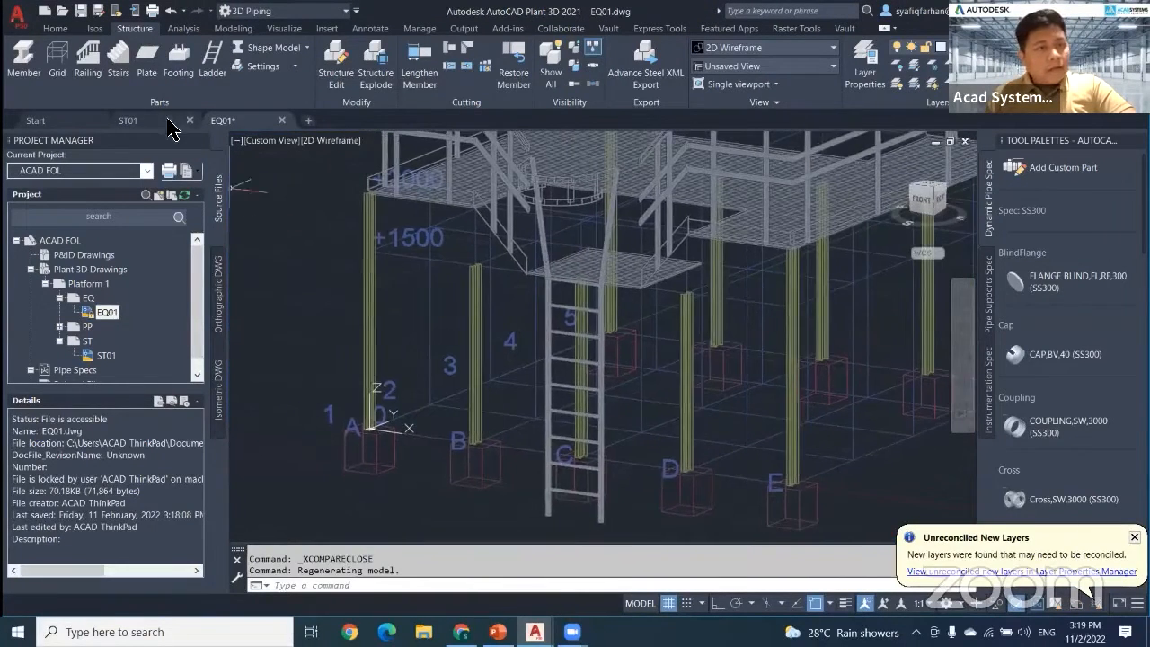
pyautogui.click(169, 124)
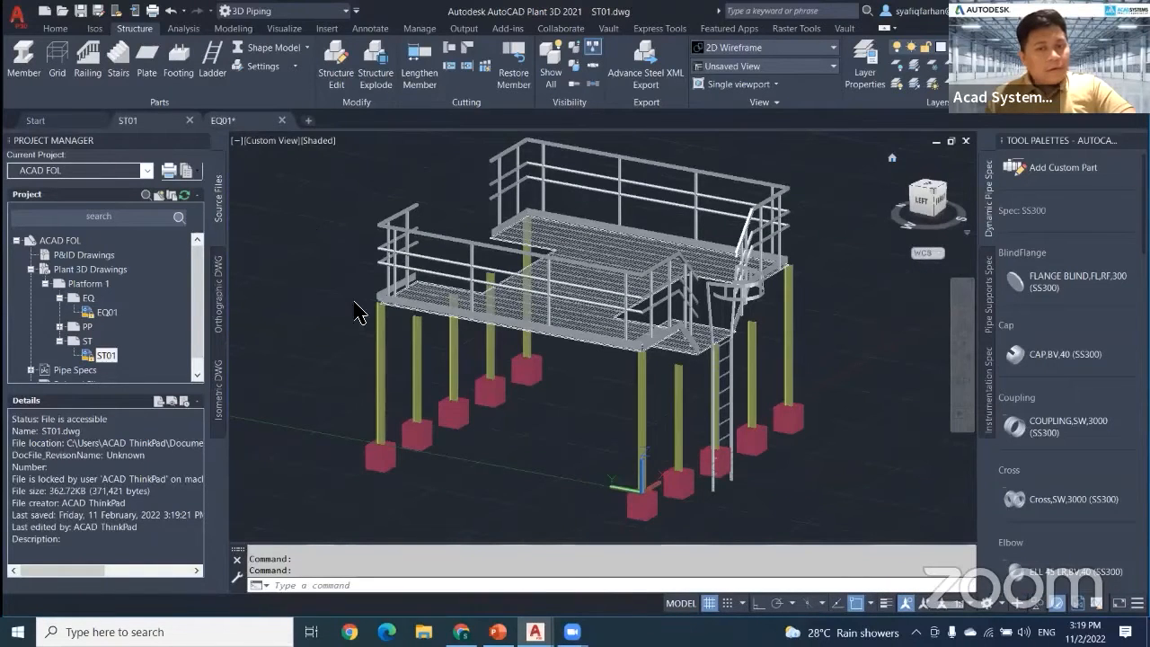
pyautogui.hotkey('ctrl', 'Tab')
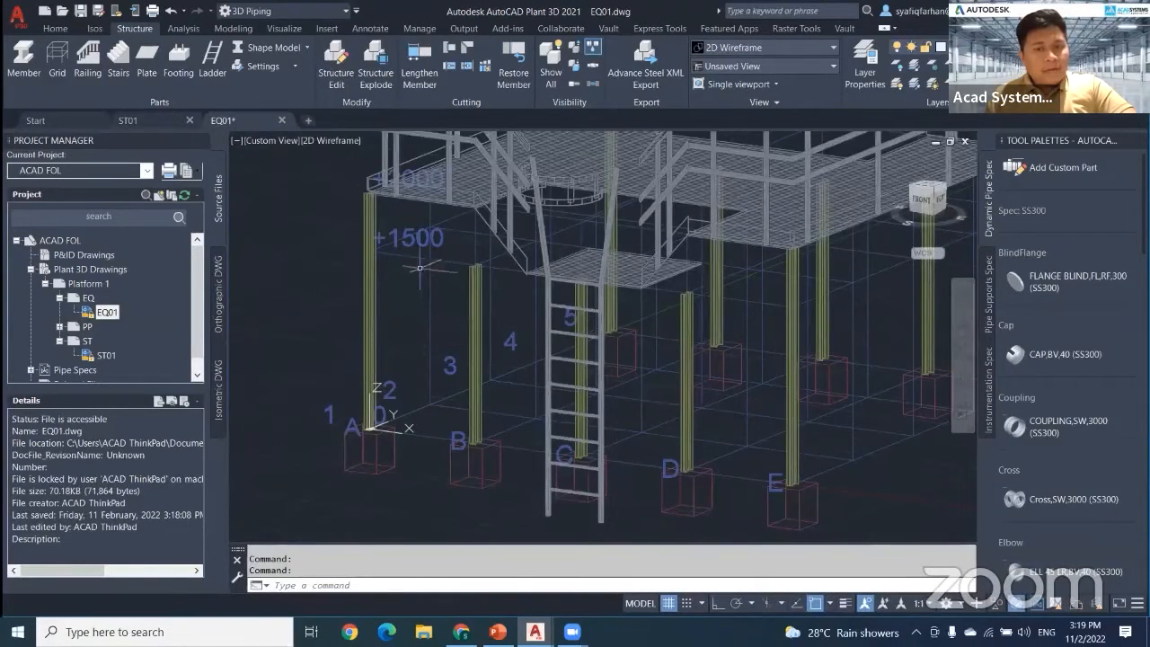
pyautogui.moveTo(423, 282); pyautogui.dragTo(437, 386, button='middle')
pyautogui.scroll(-2, 404, 310)
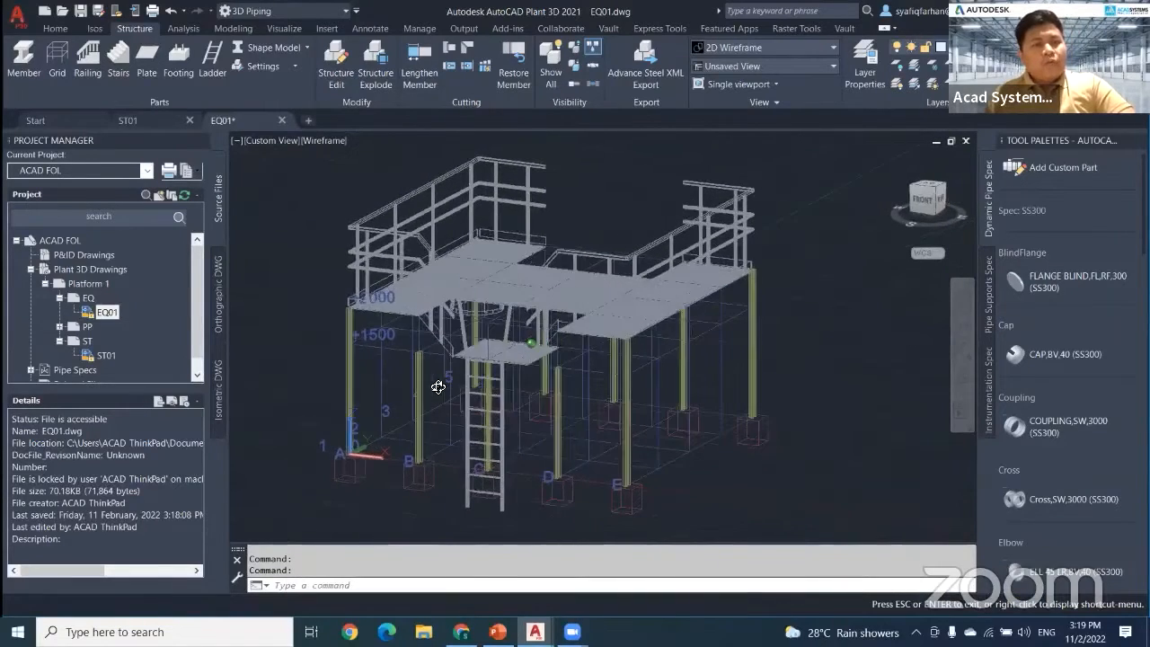
pyautogui.moveTo(620, 379); pyautogui.dragTo(527, 375, button='middle')
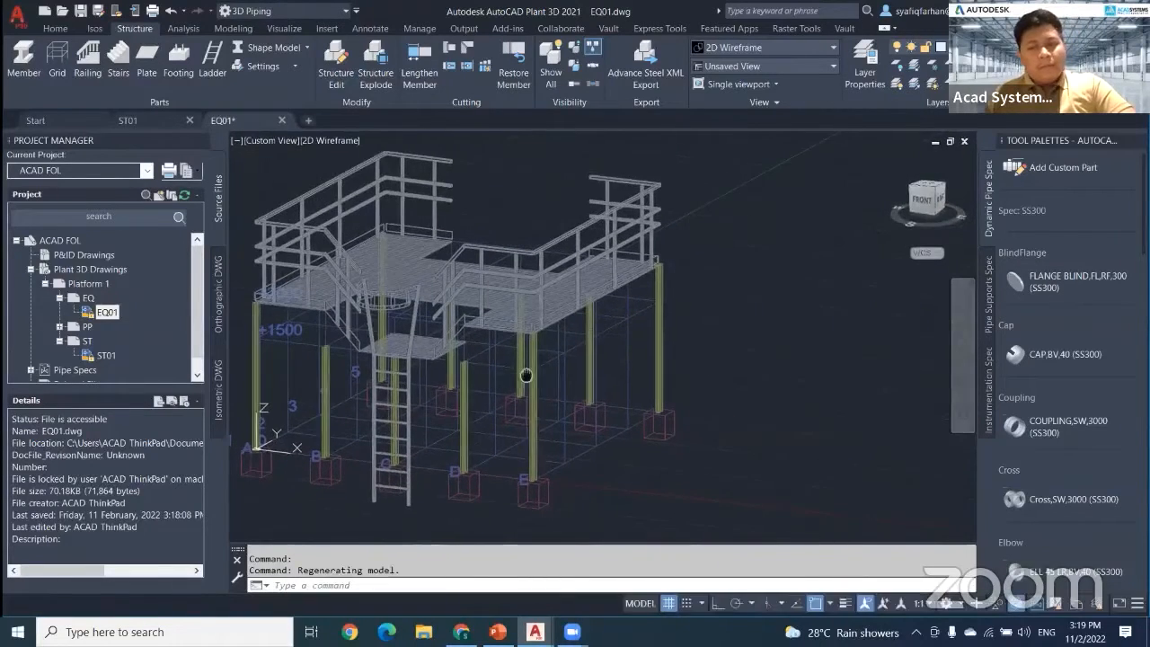
# Step: Start creating new equipment in EQ01 and choose Centrifugal Pump as its type
pyautogui.click(56, 29)
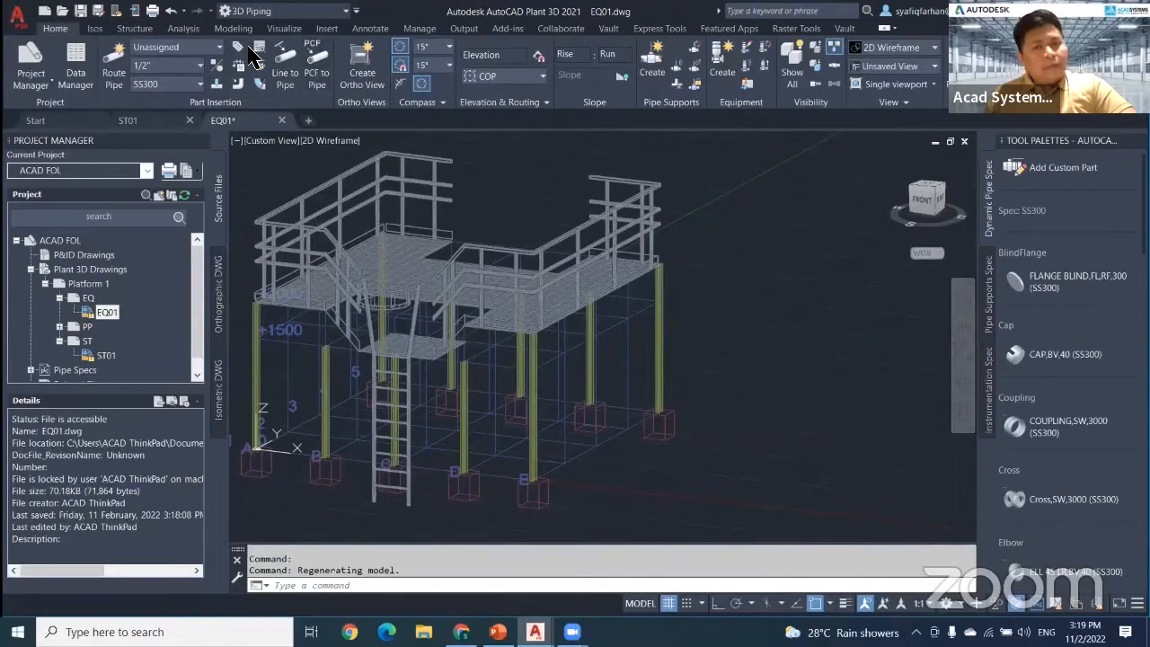
pyautogui.click(731, 77)
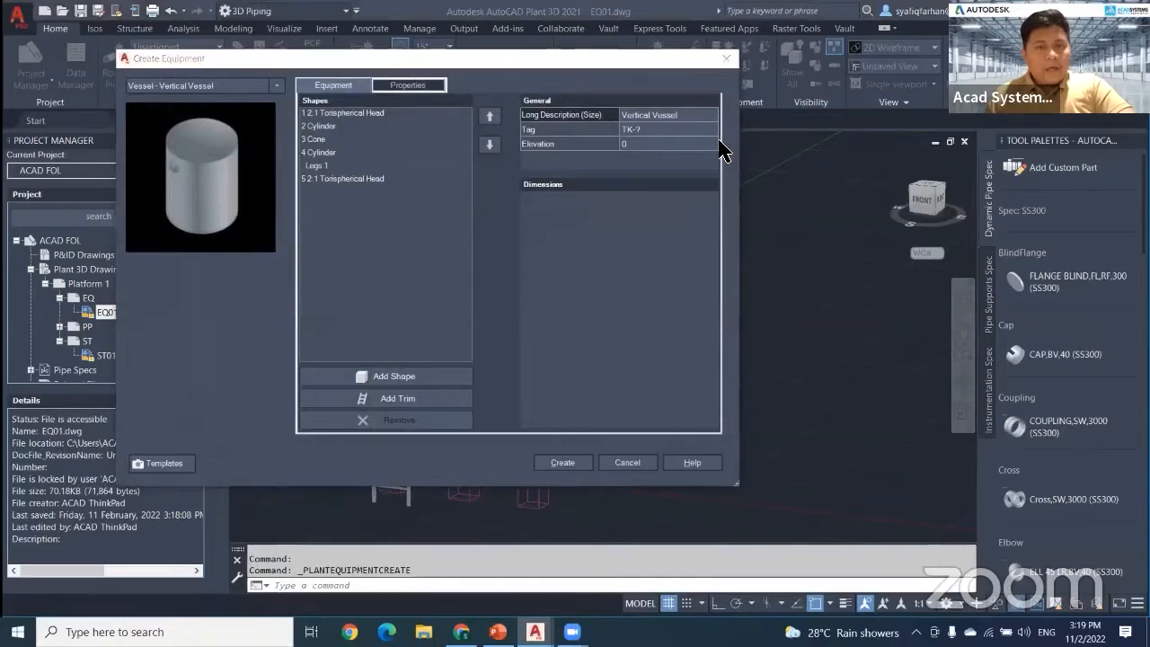
pyautogui.click(286, 124)
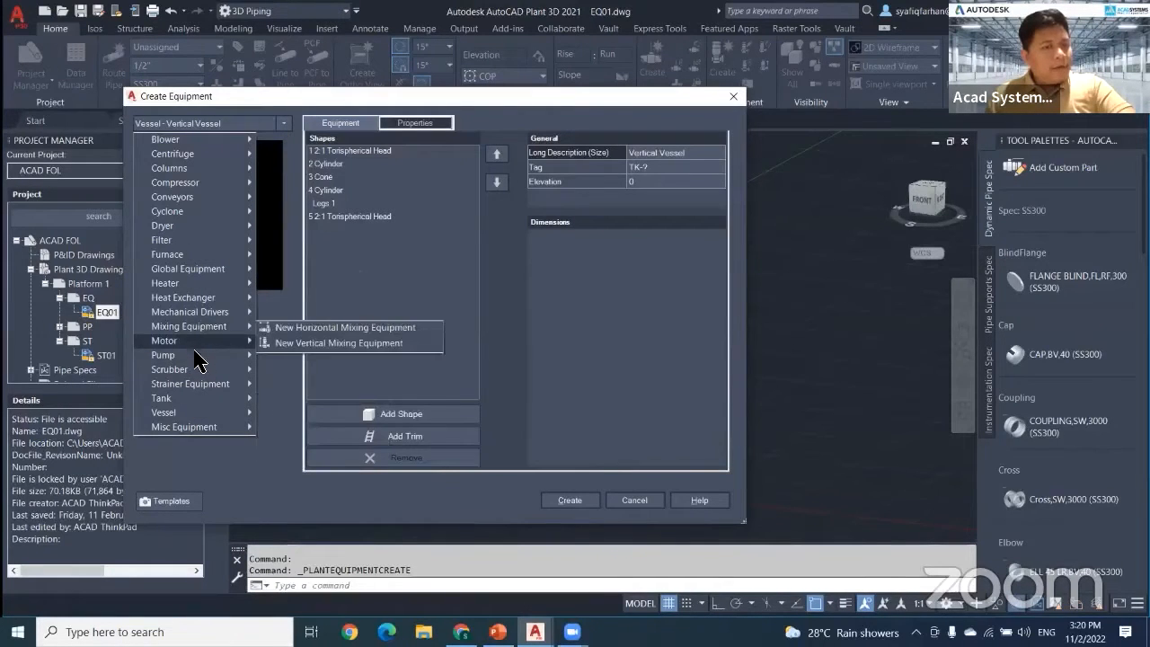
pyautogui.moveTo(198, 357)
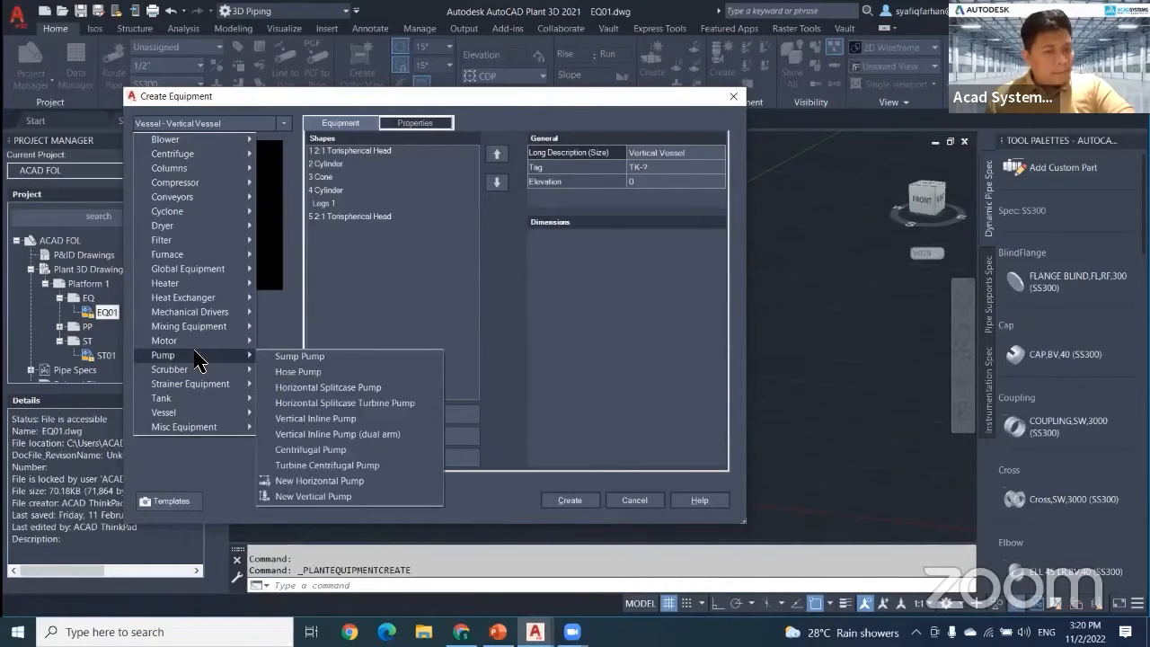
pyautogui.click(311, 449)
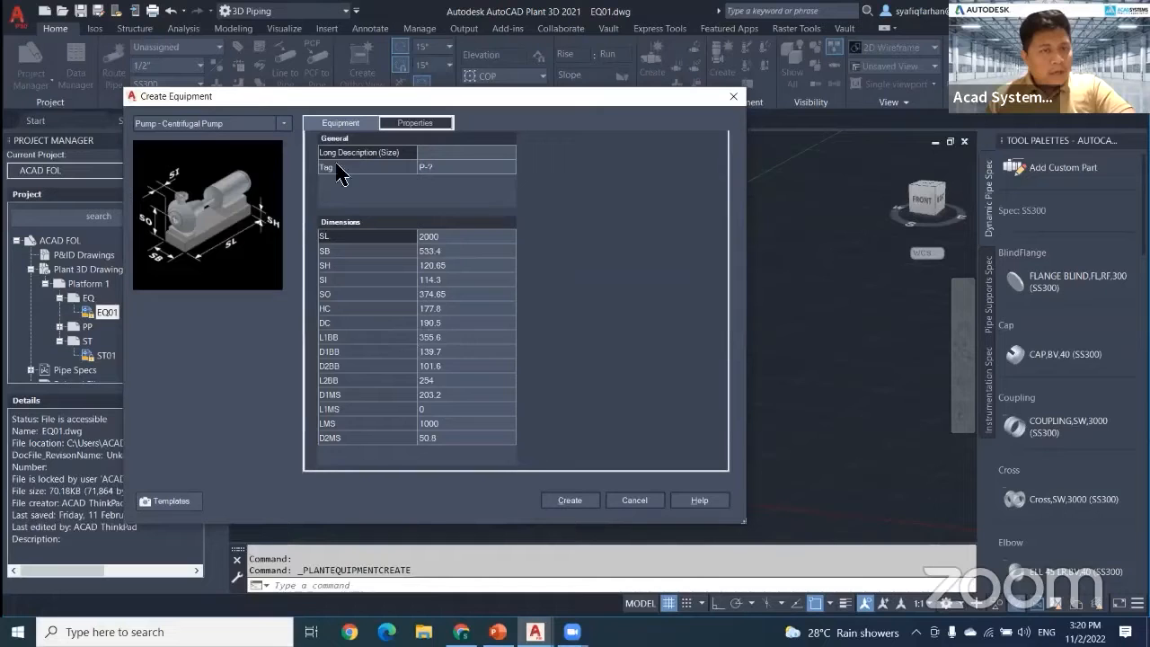
# Step: Change the equipment type to Hose Pump, create it with its default dimensions and place it on the ground beside the platform
pyautogui.click(284, 124)
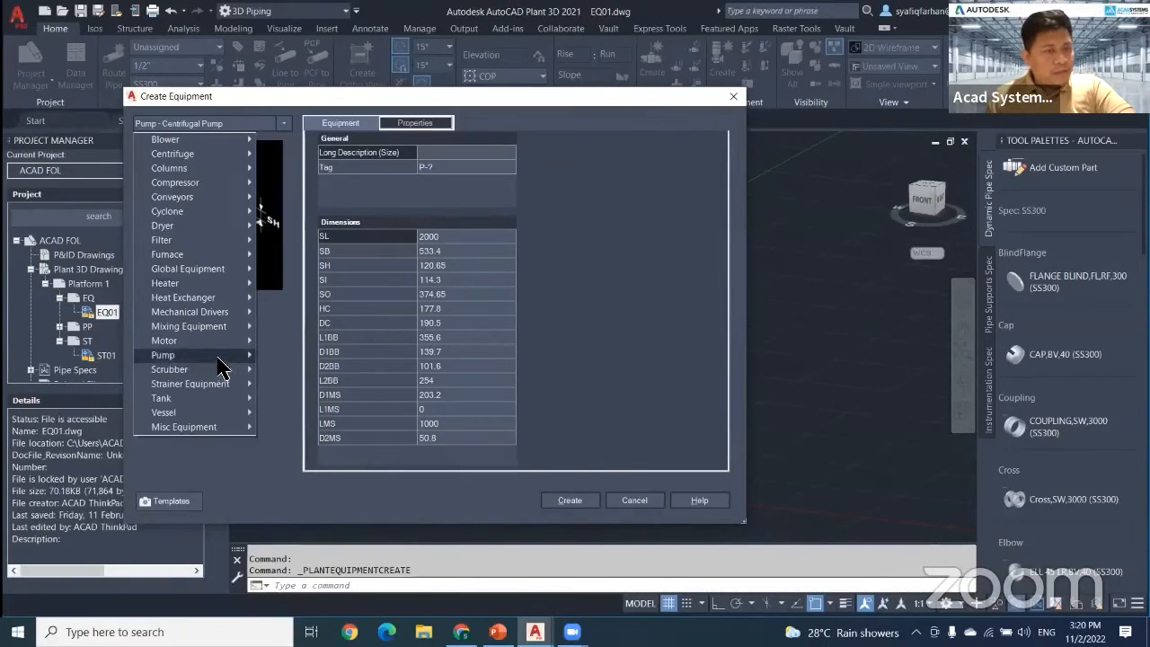
pyautogui.moveTo(220, 364)
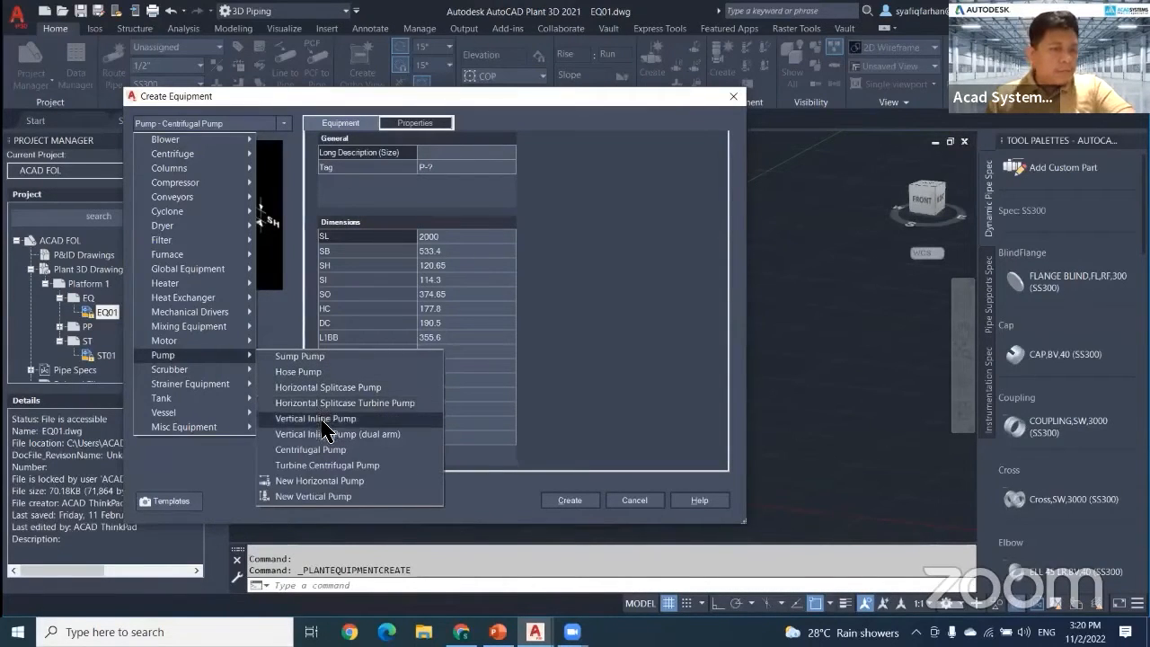
pyautogui.click(299, 371)
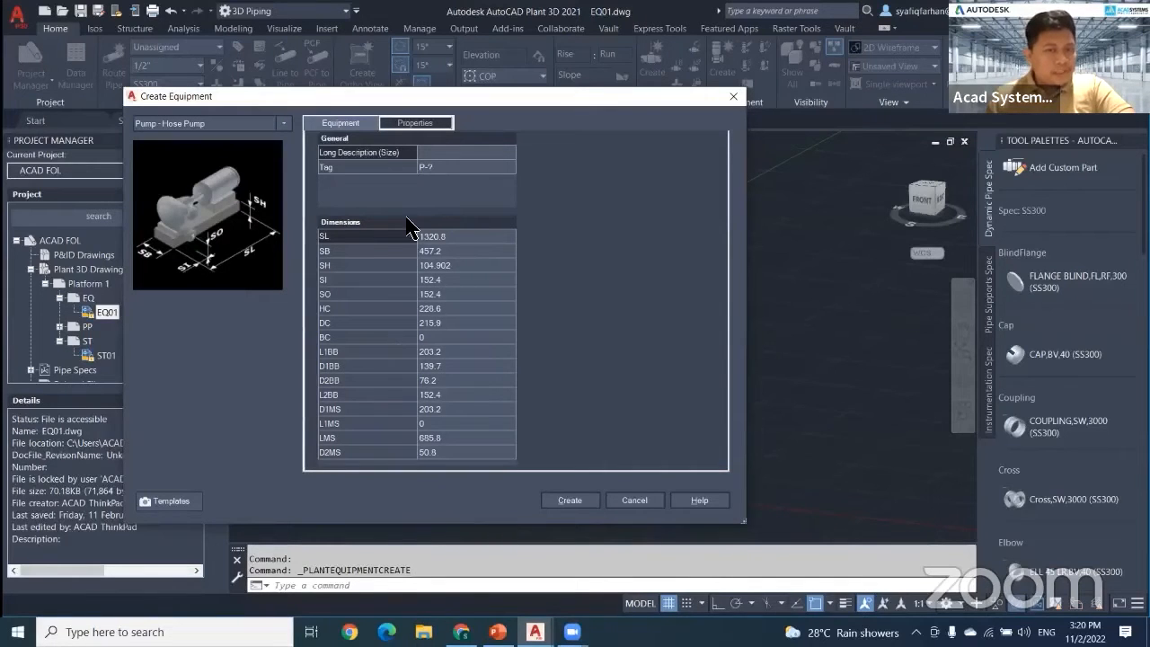
pyautogui.click(552, 500)
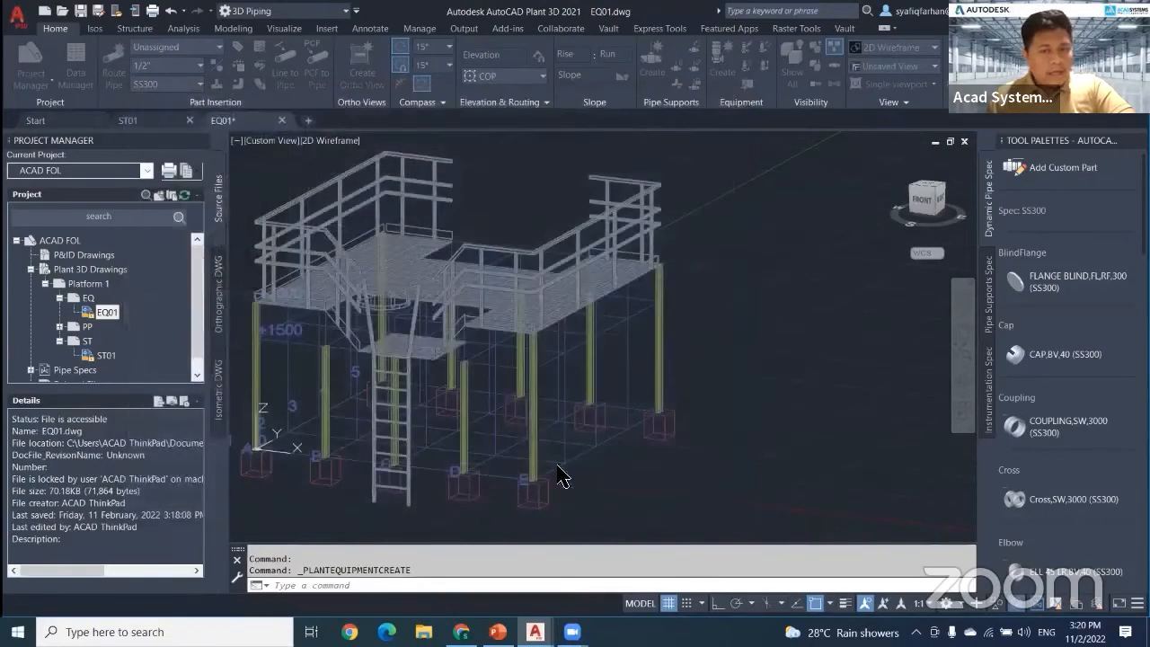
pyautogui.click(642, 458)
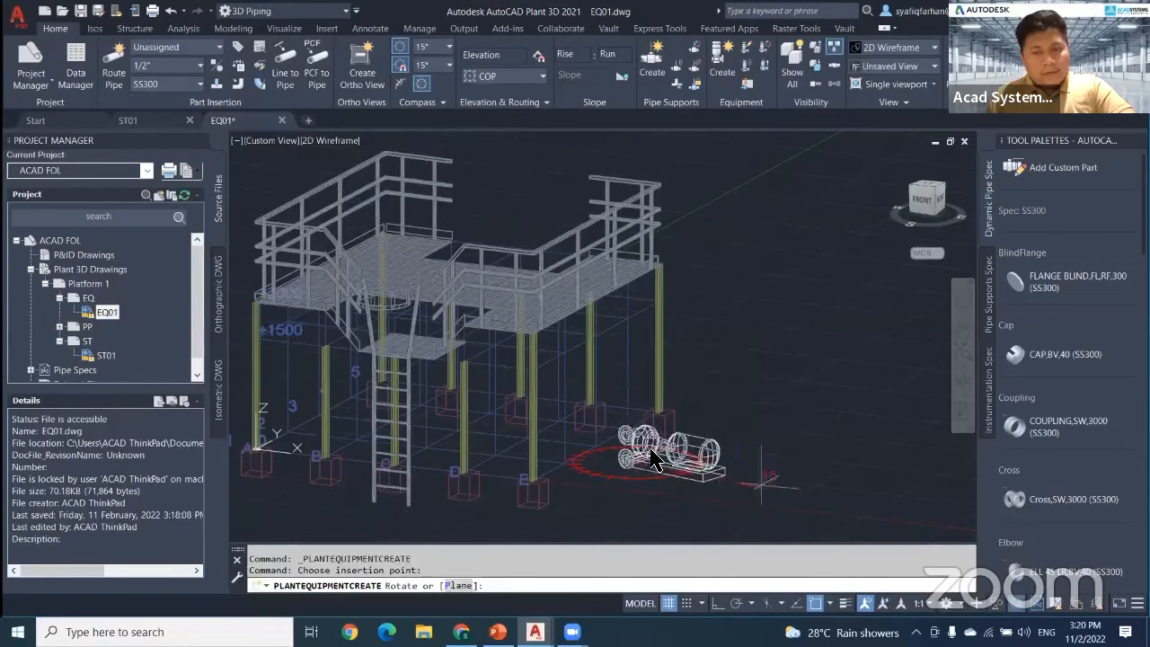
pyautogui.click(845, 363)
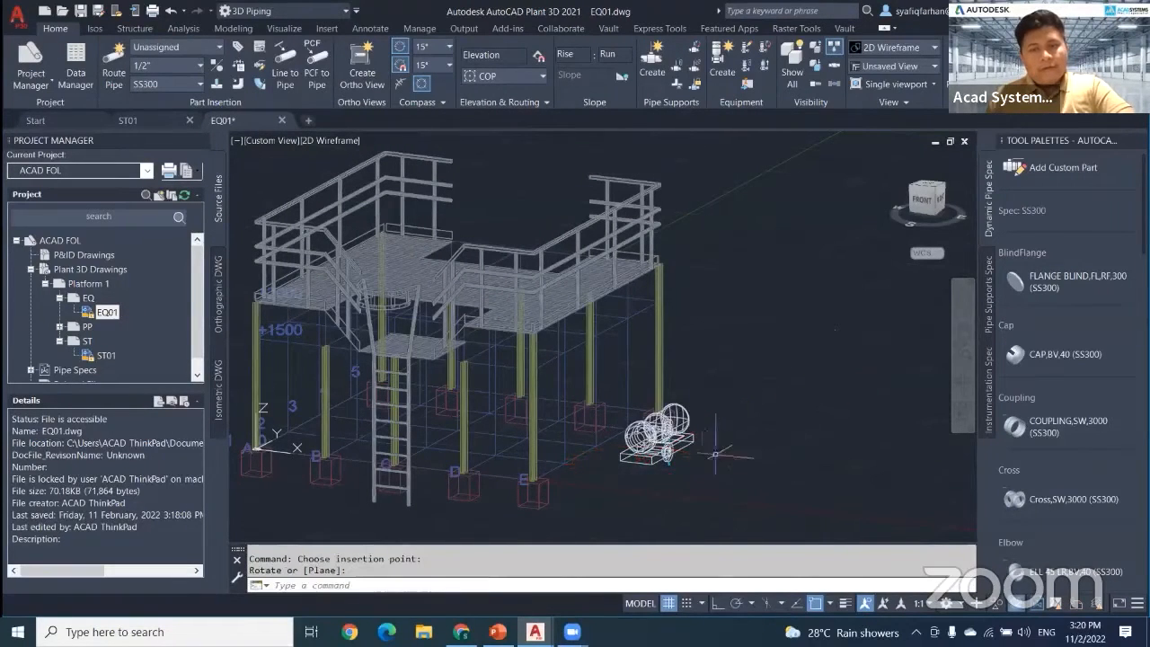
# Step: Switch the viewport's visual style to Shaded and inspect the placed hose pump next to the platform
pyautogui.click(332, 141)
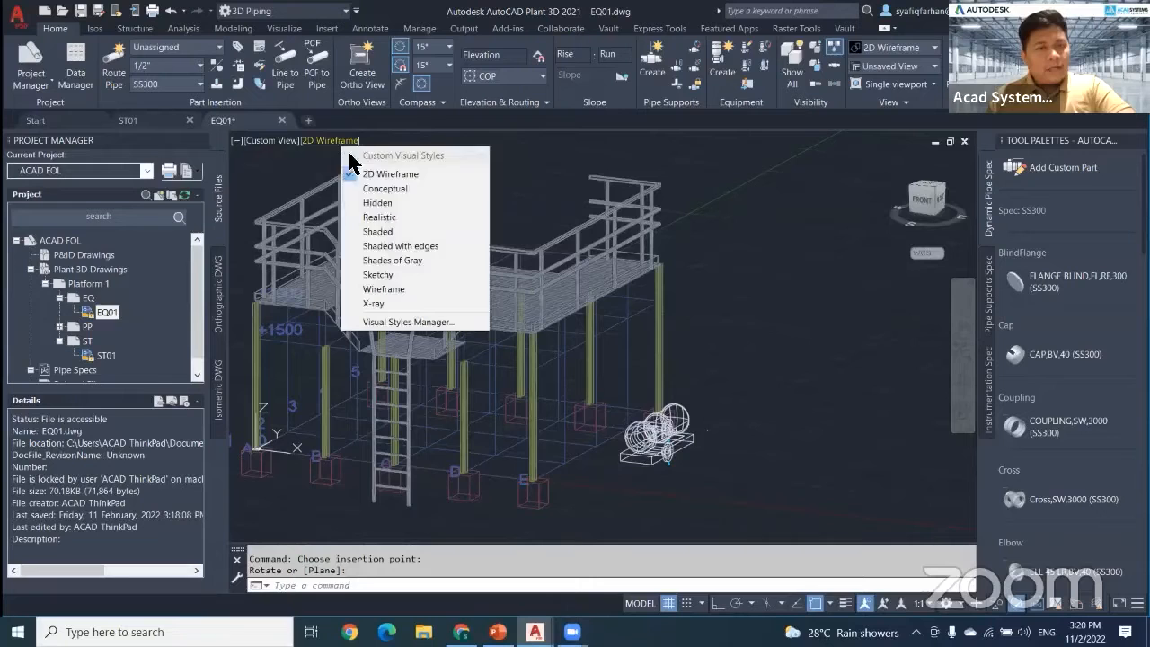
pyautogui.click(386, 234)
pyautogui.scroll(3, 688, 445)
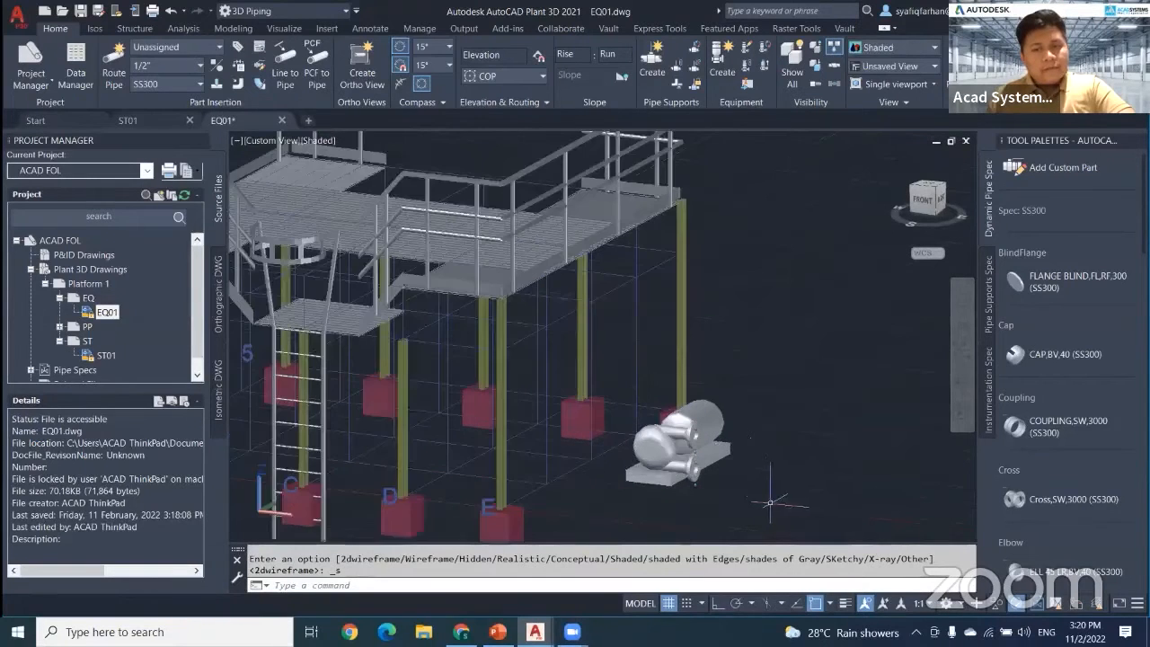
pyautogui.scroll(3, 688, 447)
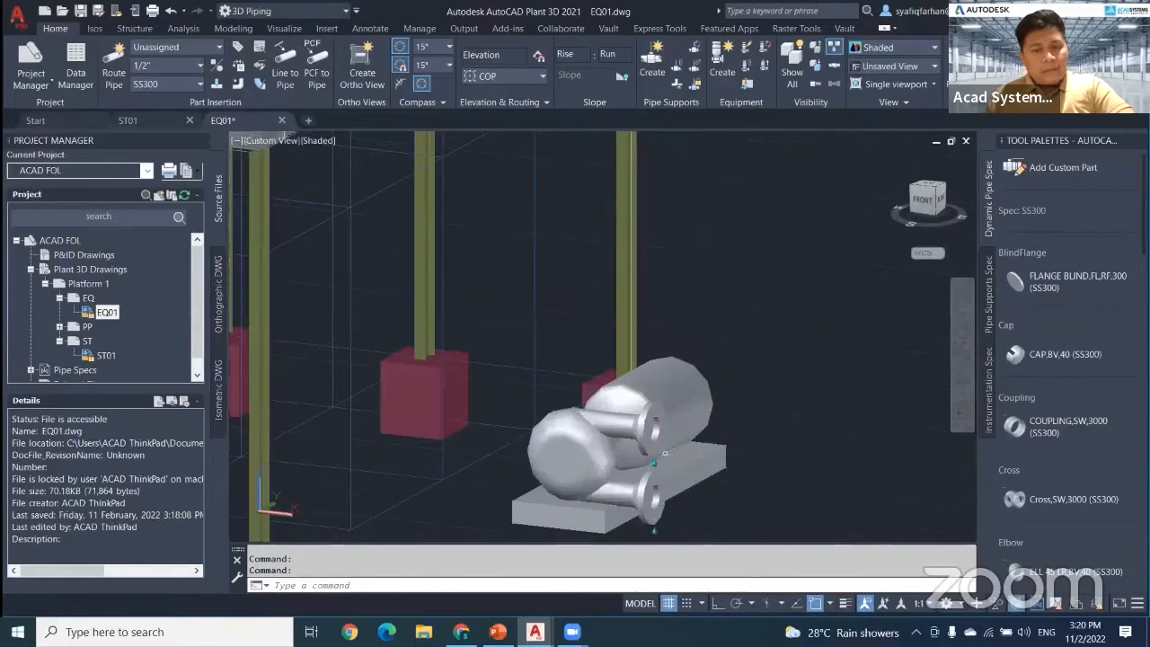
pyautogui.keyDown('shift'); pyautogui.moveTo(689, 454); pyautogui.dragTo(616, 465, button='middle'); pyautogui.keyUp('shift')
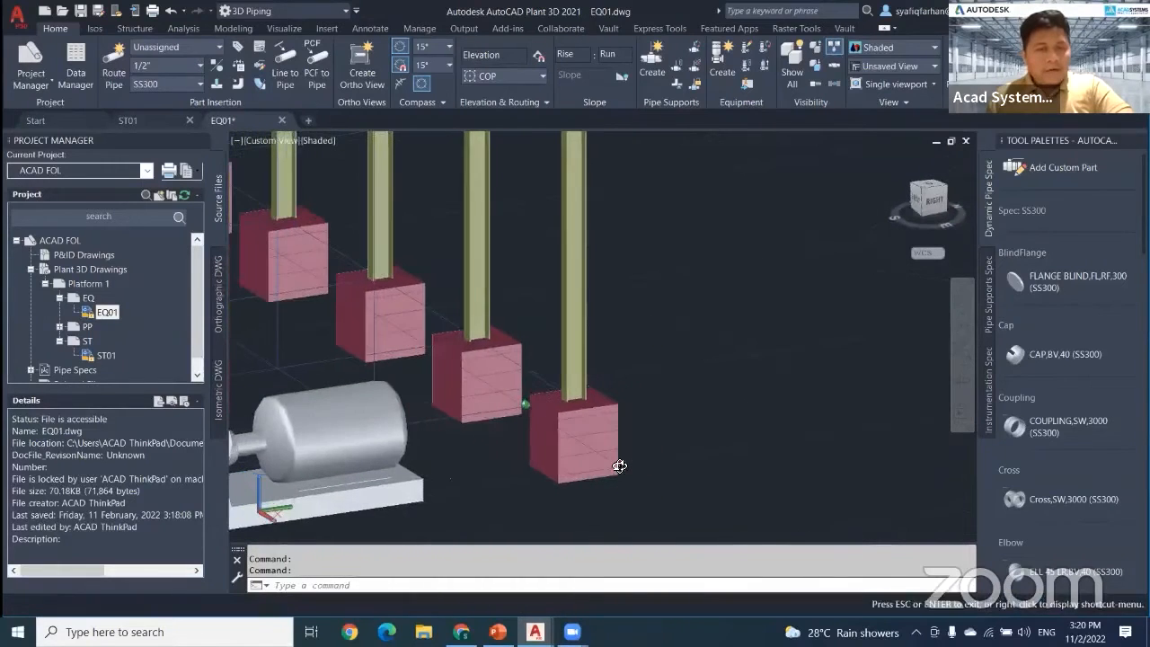
pyautogui.moveTo(485, 464); pyautogui.dragTo(845, 360, button='middle')
pyautogui.keyDown('shift'); pyautogui.moveTo(618, 465); pyautogui.dragTo(672, 464, button='middle'); pyautogui.keyUp('shift')
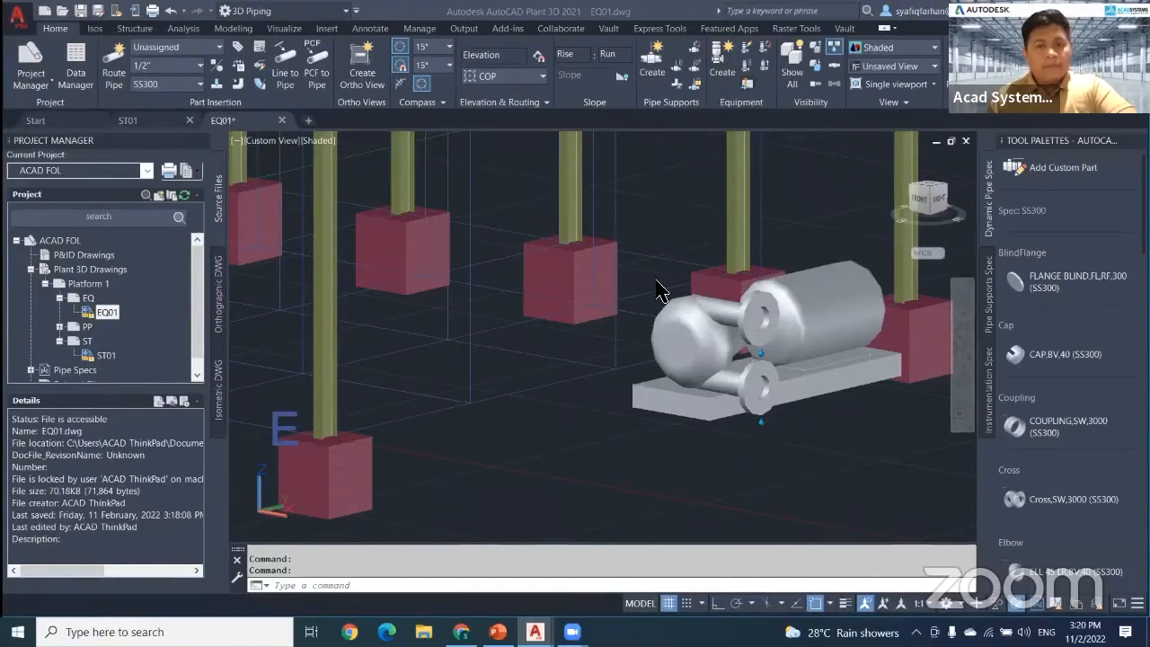
pyautogui.scroll(-5, 584, 442)
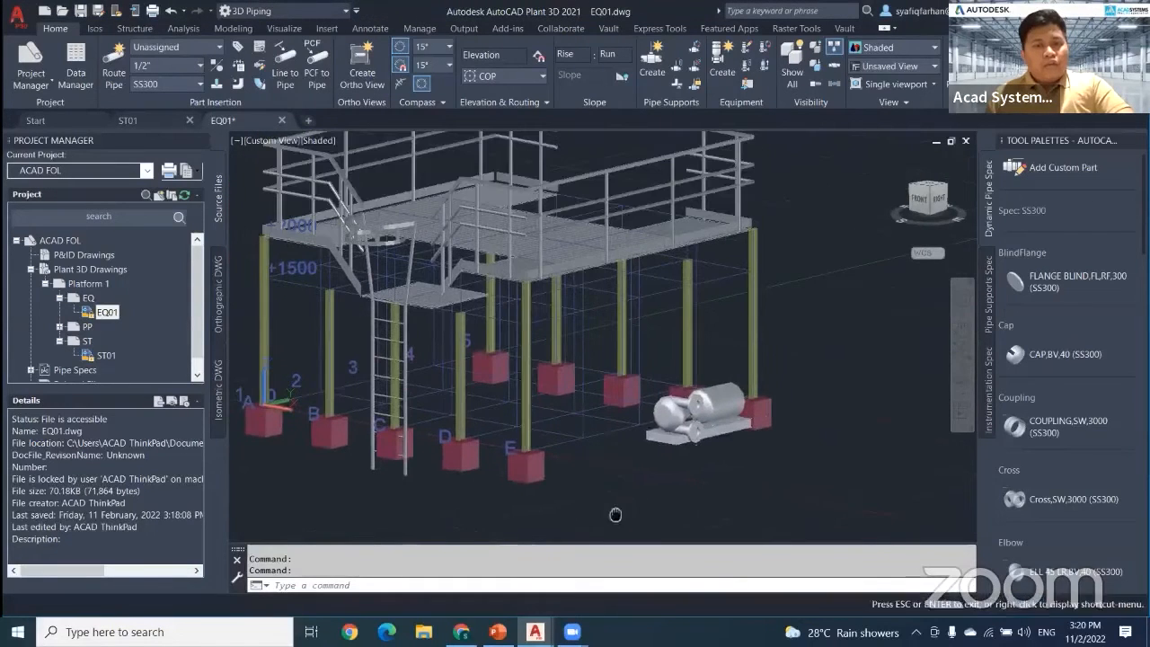
pyautogui.press('Escape')
pyautogui.press('Escape')
pyautogui.keyDown('shift'); pyautogui.moveTo(654, 472); pyautogui.dragTo(712, 509, button='middle'); pyautogui.keyUp('shift')
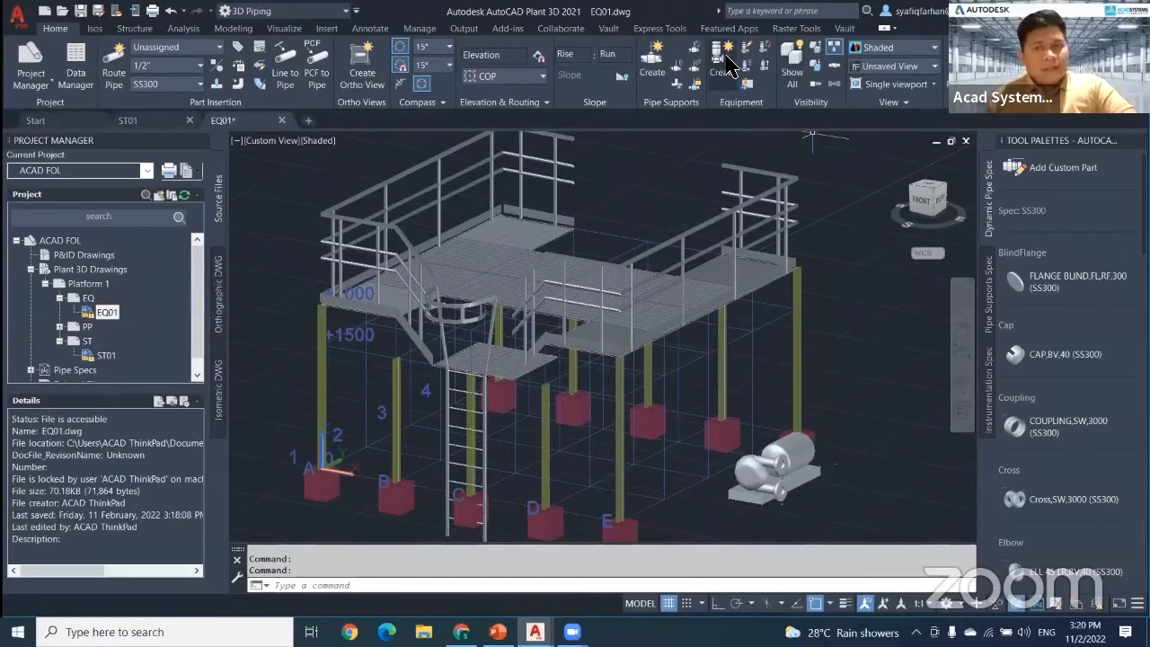
# Step: Start creating new equipment of type Vertical Tank and review the dimensions of its head, cylinder and cone shapes
pyautogui.click(723, 63)
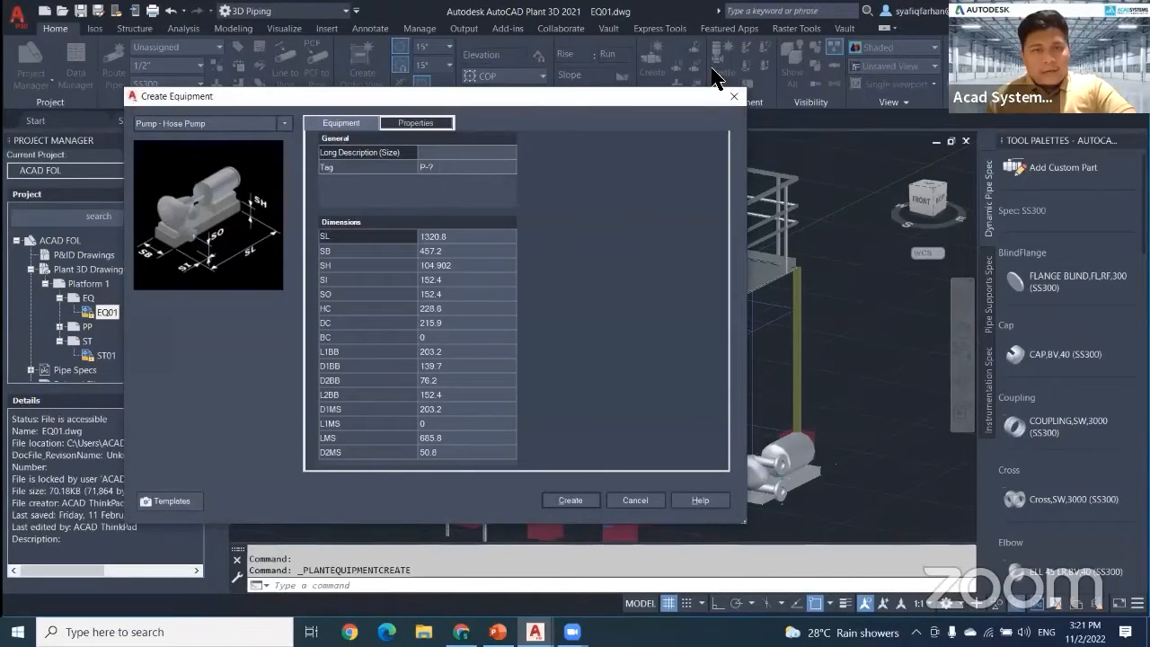
pyautogui.click(284, 123)
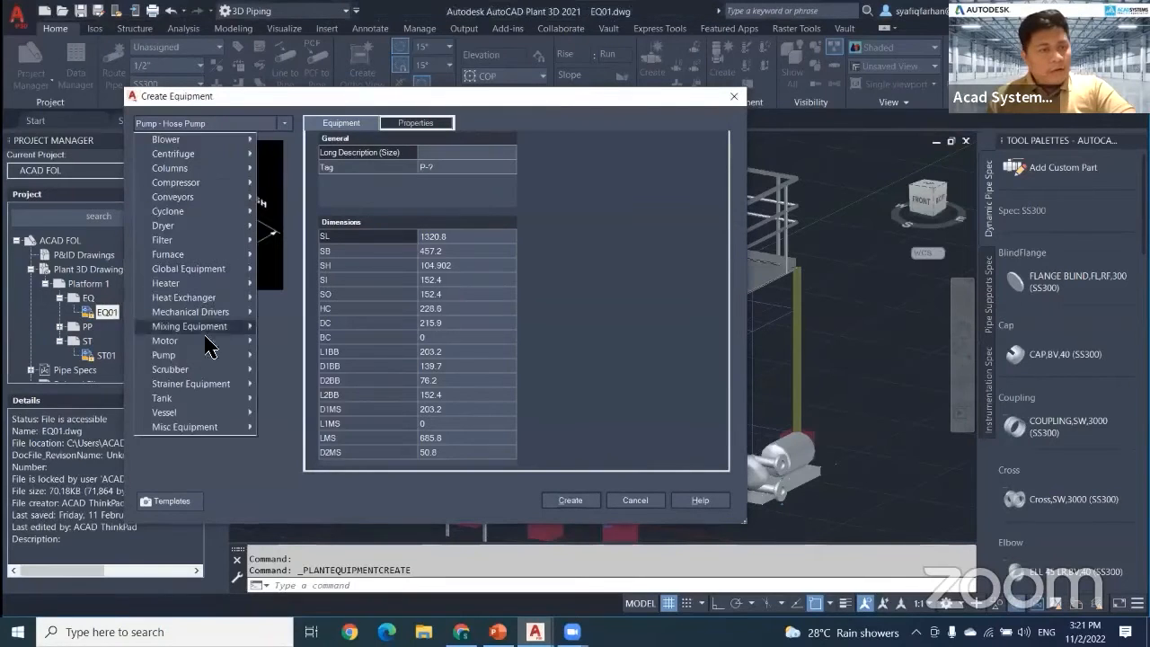
pyautogui.moveTo(200, 401)
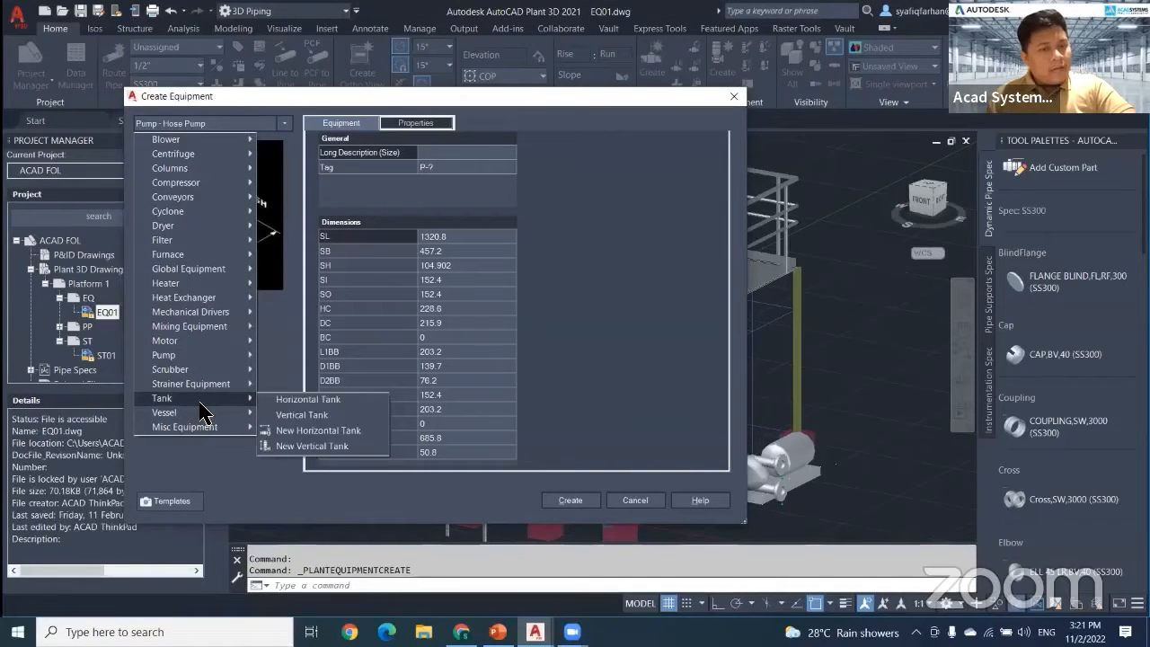
pyautogui.click(302, 415)
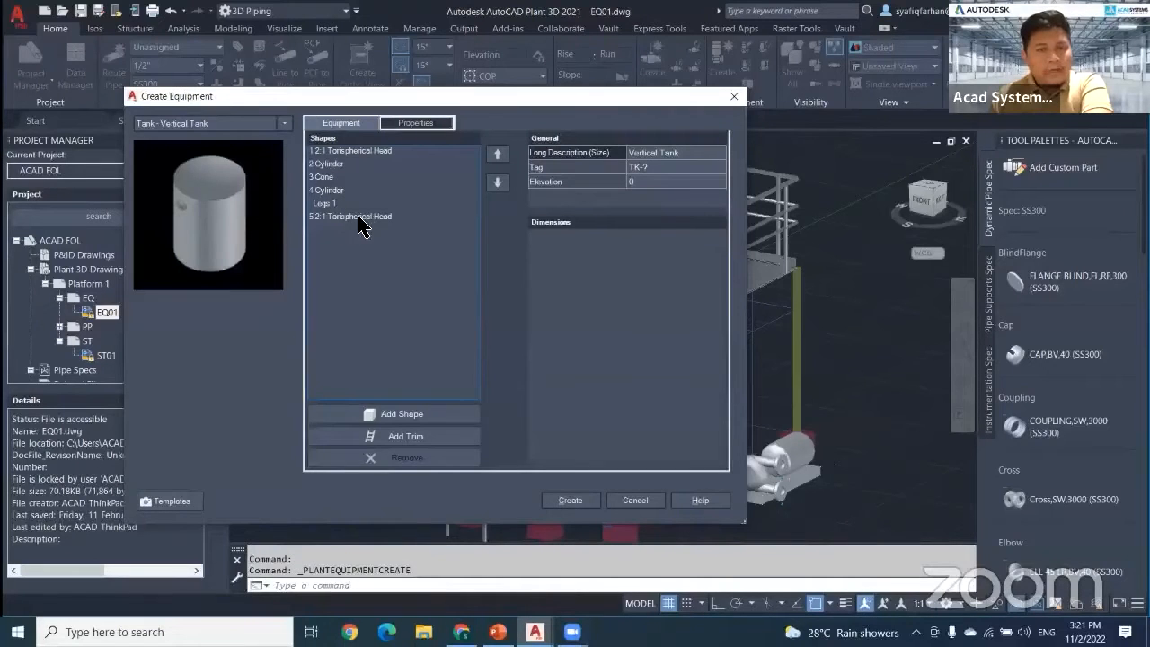
pyautogui.click(354, 152)
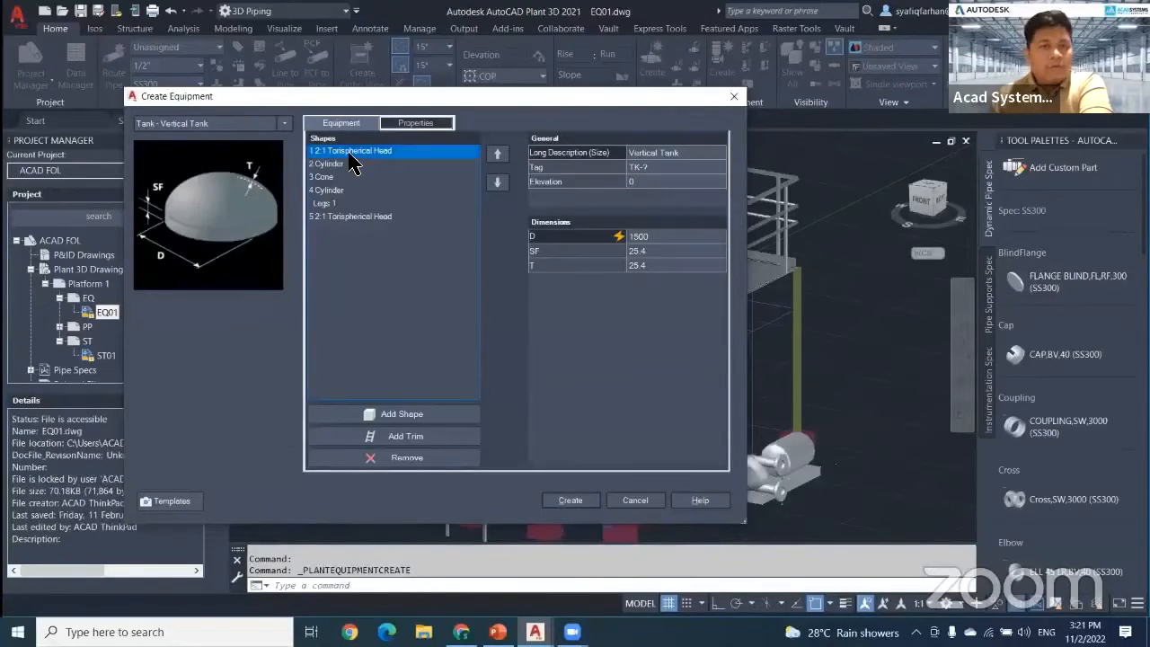
pyautogui.click(331, 165)
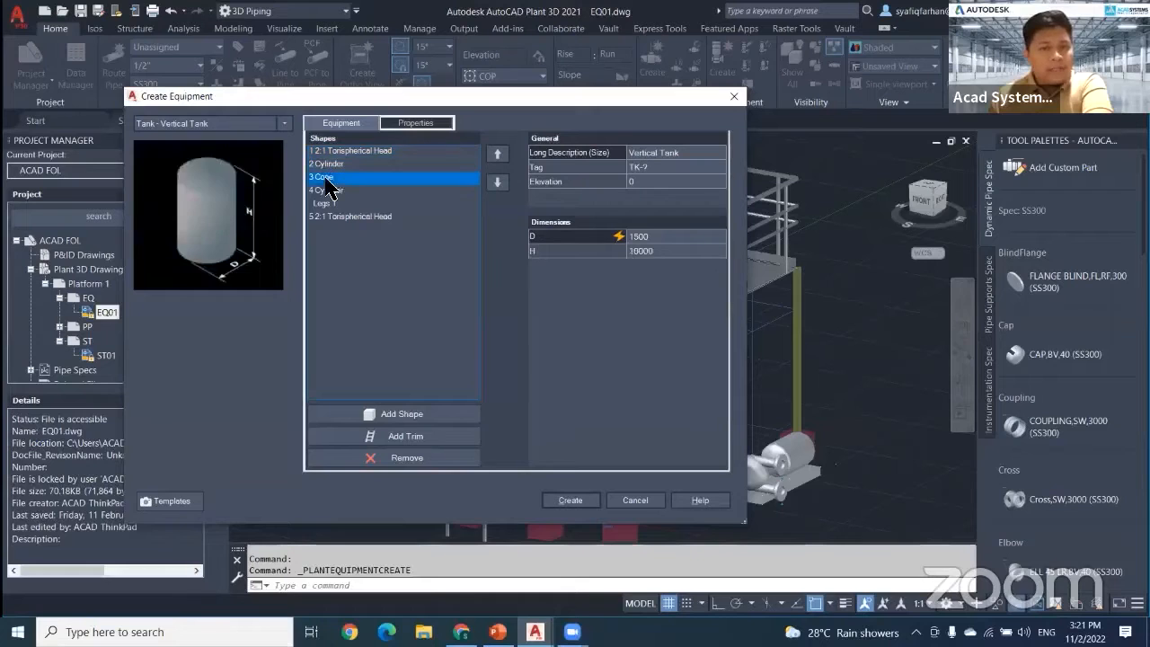
pyautogui.click(325, 177)
pyautogui.click(329, 191)
pyautogui.click(354, 218)
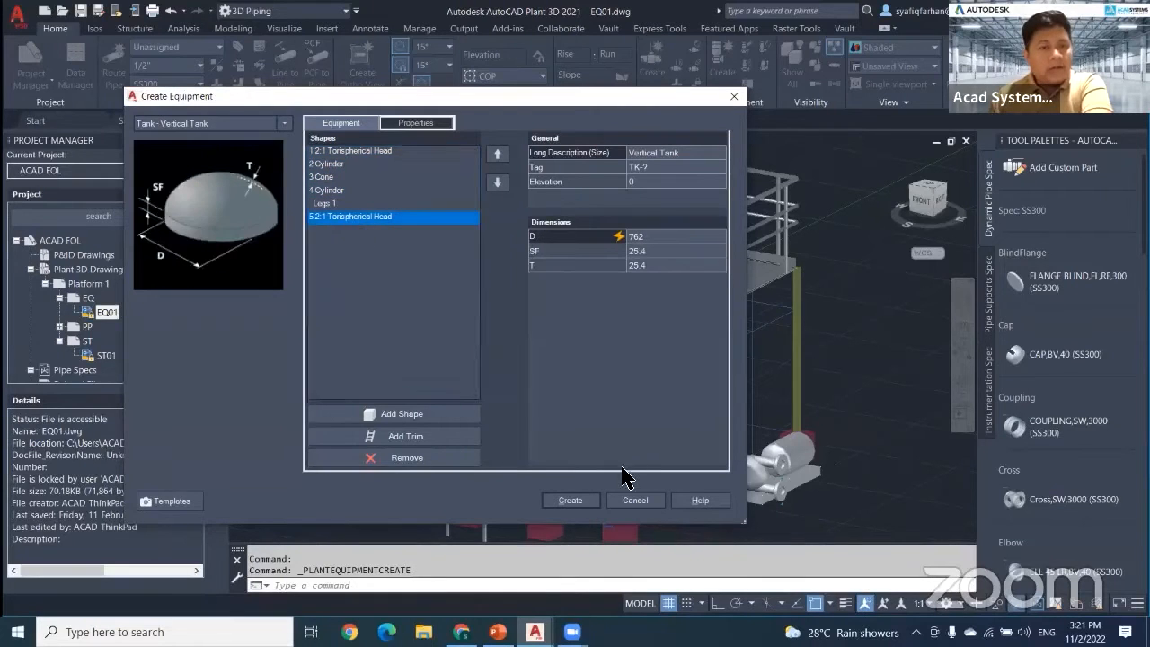
pyautogui.click(325, 177)
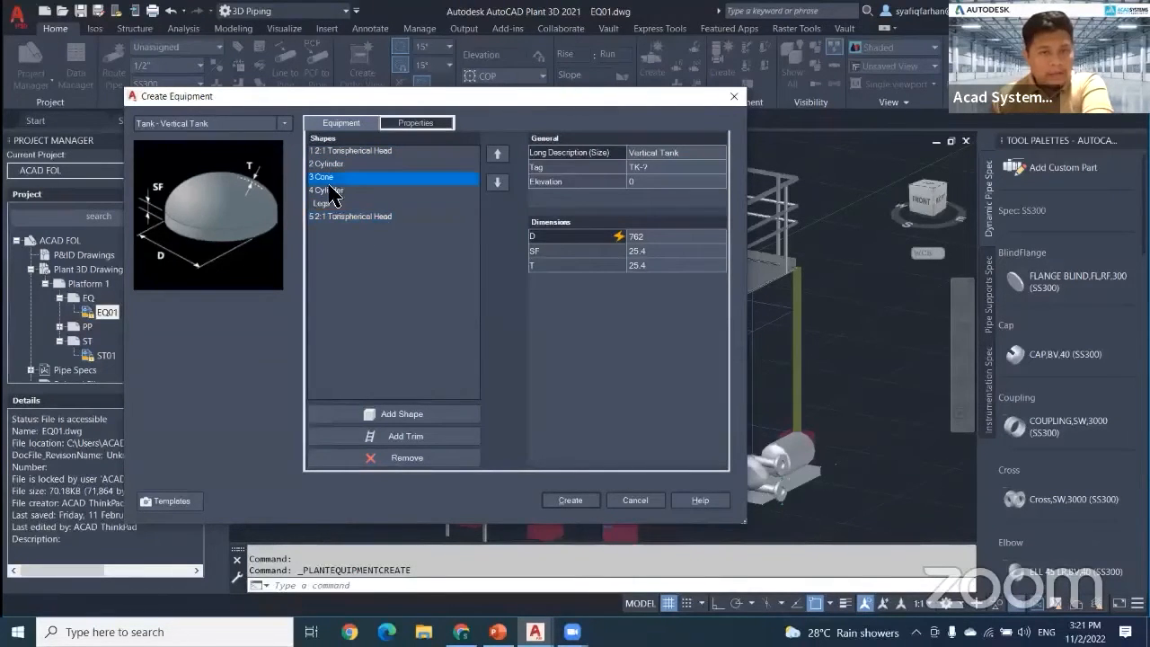
# Step: Create the vertical tank with its default dimensions and place it on open ground behind the platform
pyautogui.click(557, 502)
pyautogui.scroll(5, 724, 434)
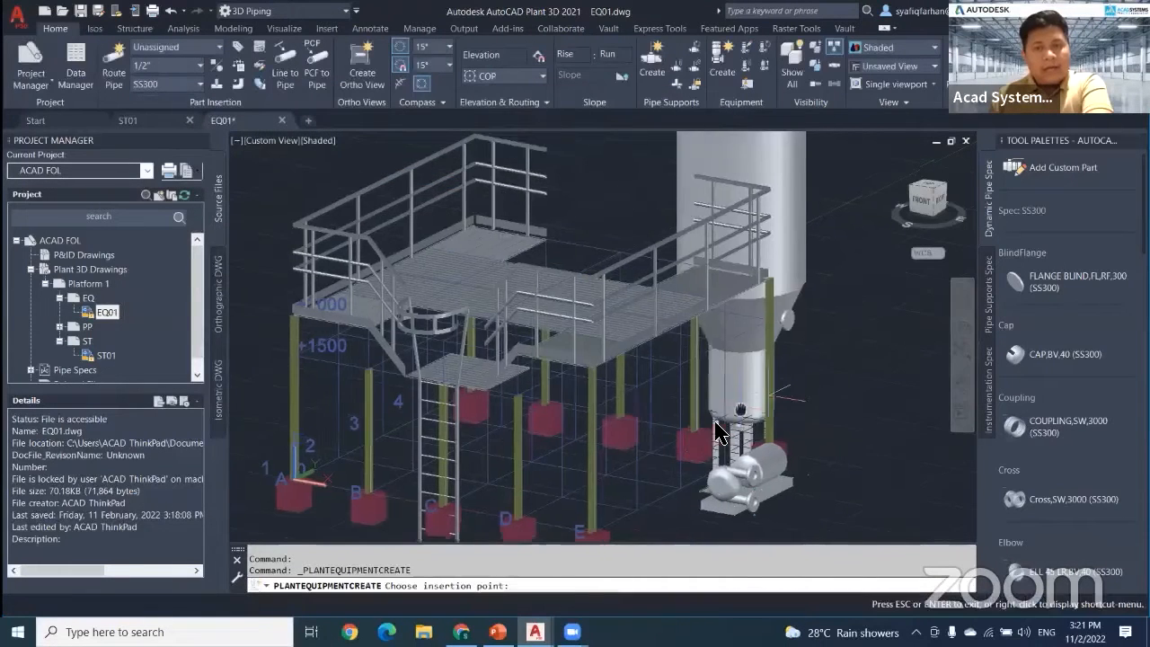
pyautogui.scroll(-3, 719, 434)
pyautogui.click(630, 286)
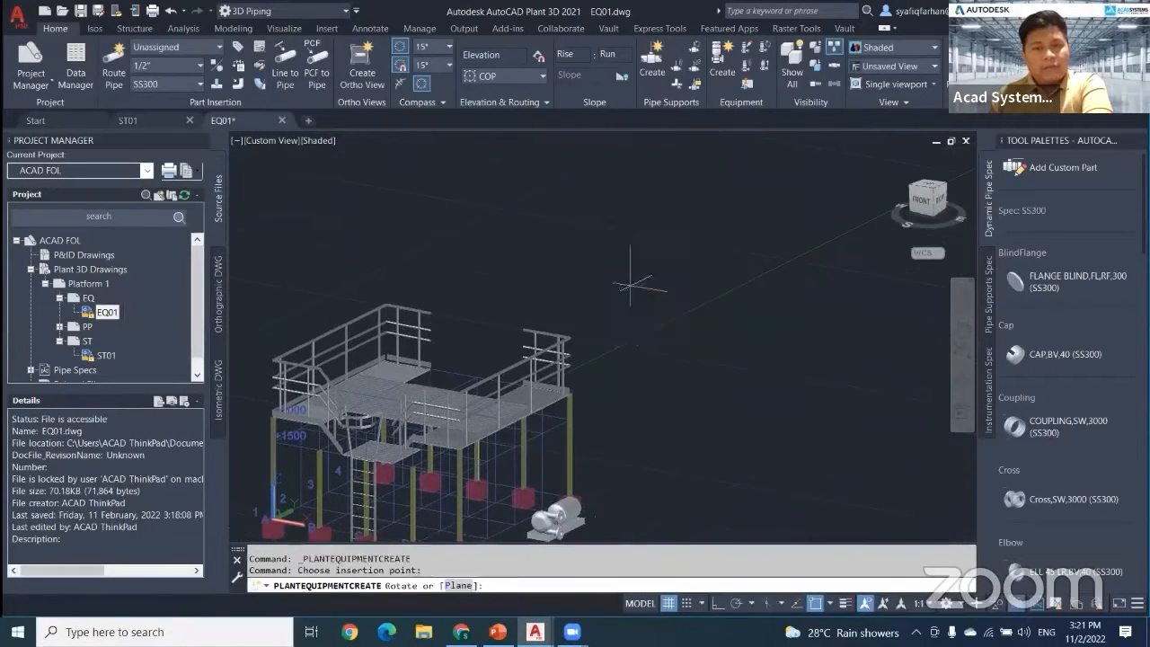
pyautogui.click(791, 325)
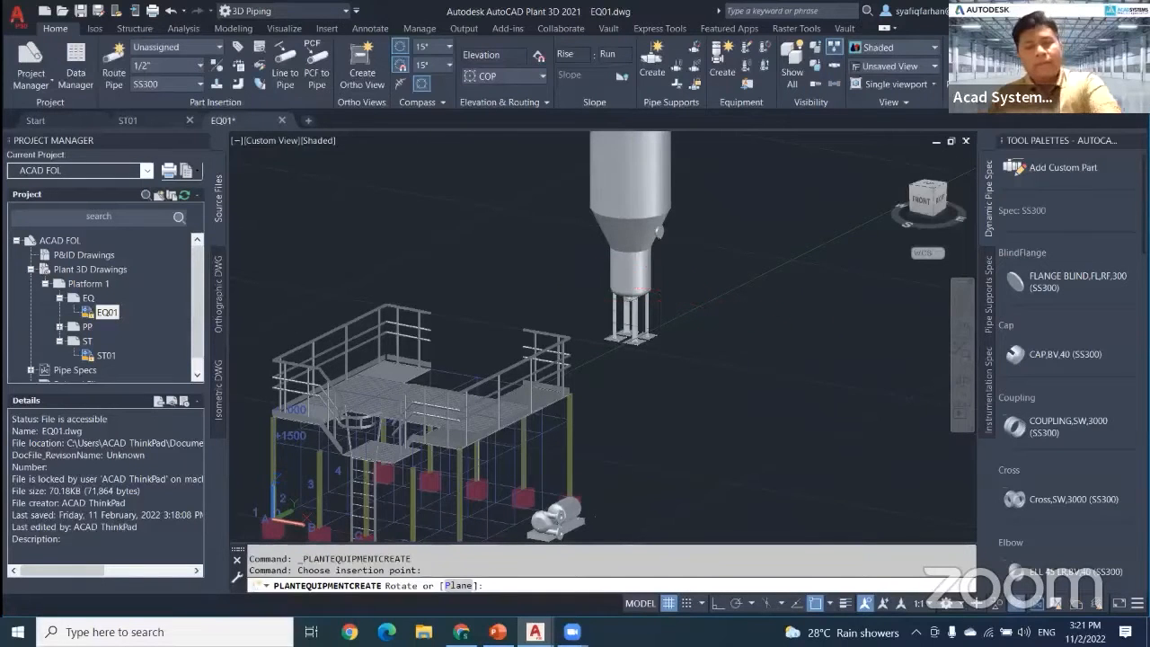
pyautogui.scroll(-3, 760, 346)
pyautogui.moveTo(760, 347); pyautogui.dragTo(714, 466, button='middle')
pyautogui.scroll(-3, 714, 468)
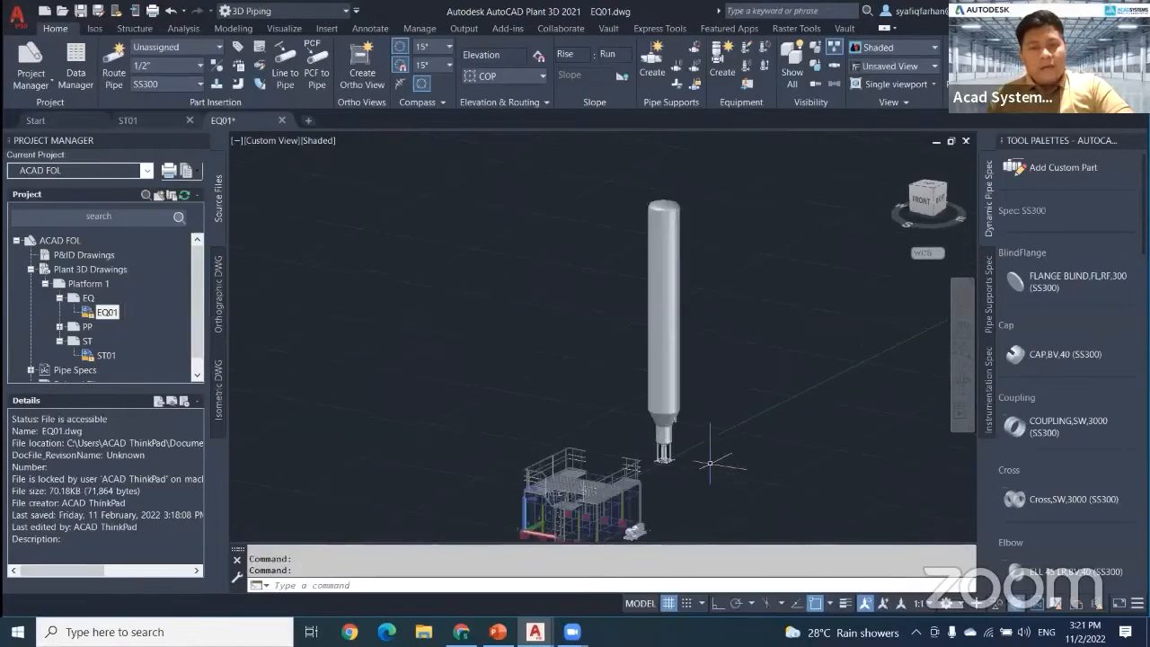
pyautogui.scroll(2, 710, 463)
pyautogui.moveTo(551, 475); pyautogui.dragTo(562, 466, button='middle')
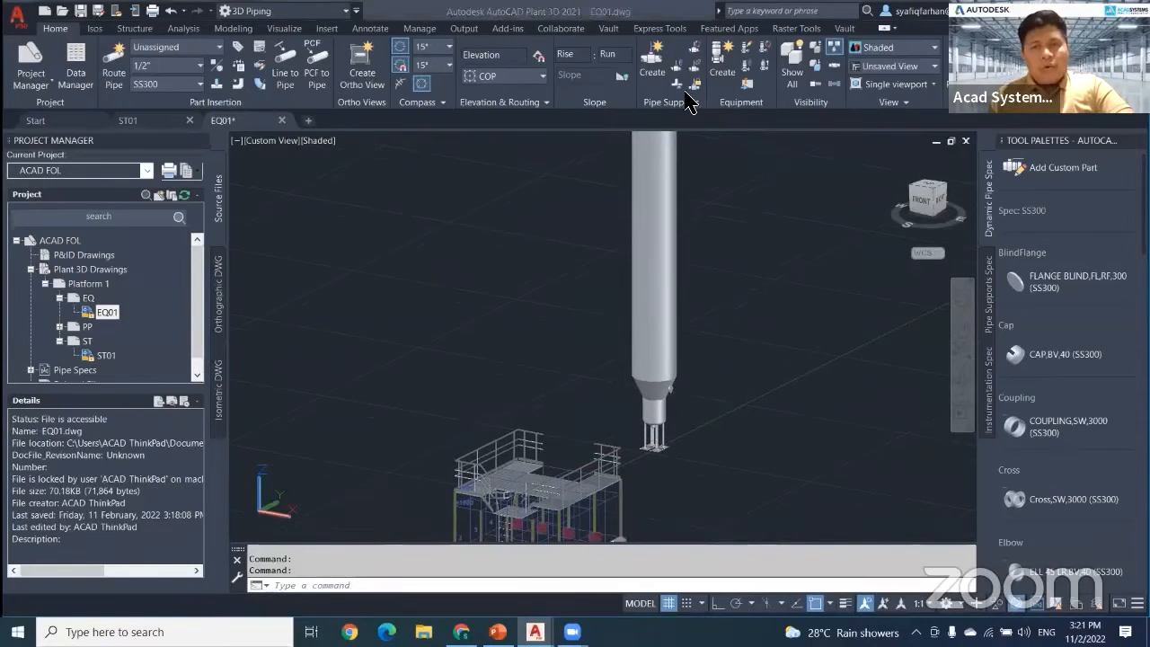
# Step: Modify the vertical tank by setting the height H of its upper cylinder, shape 2, to 2000
pyautogui.click(764, 47)
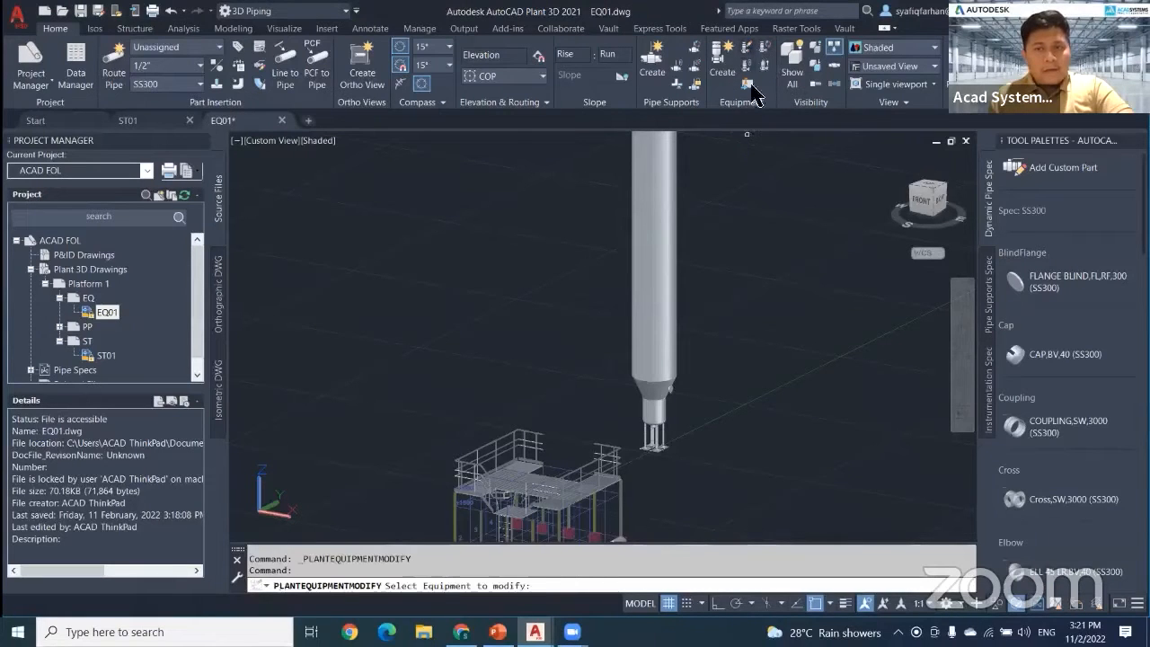
pyautogui.click(665, 352)
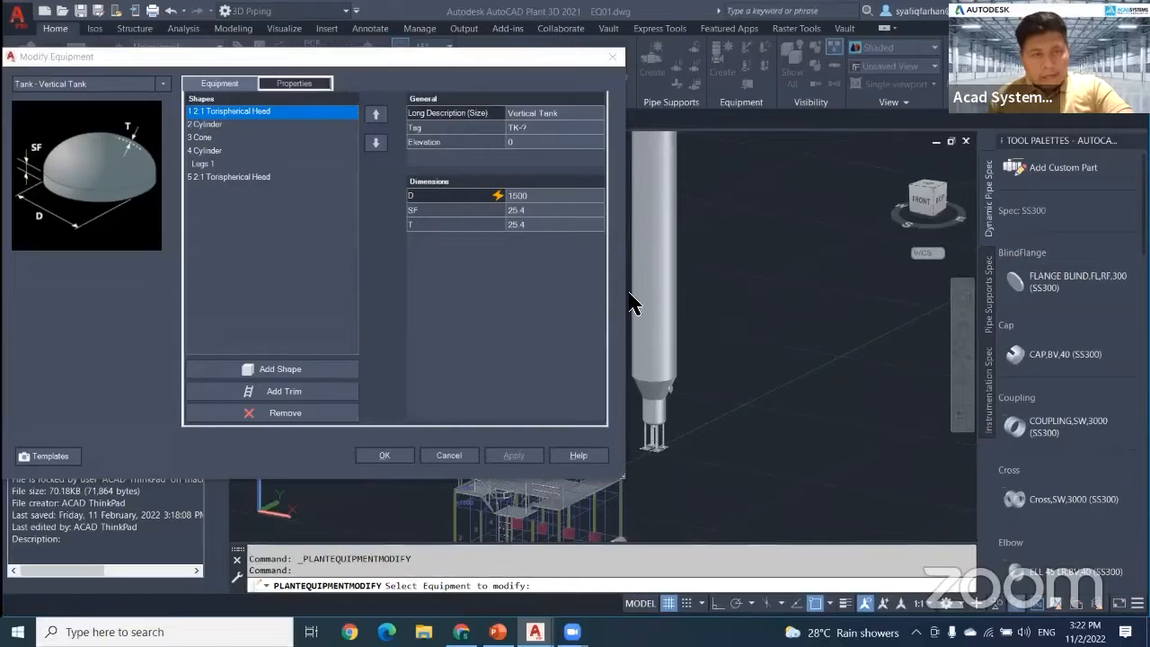
pyautogui.click(205, 125)
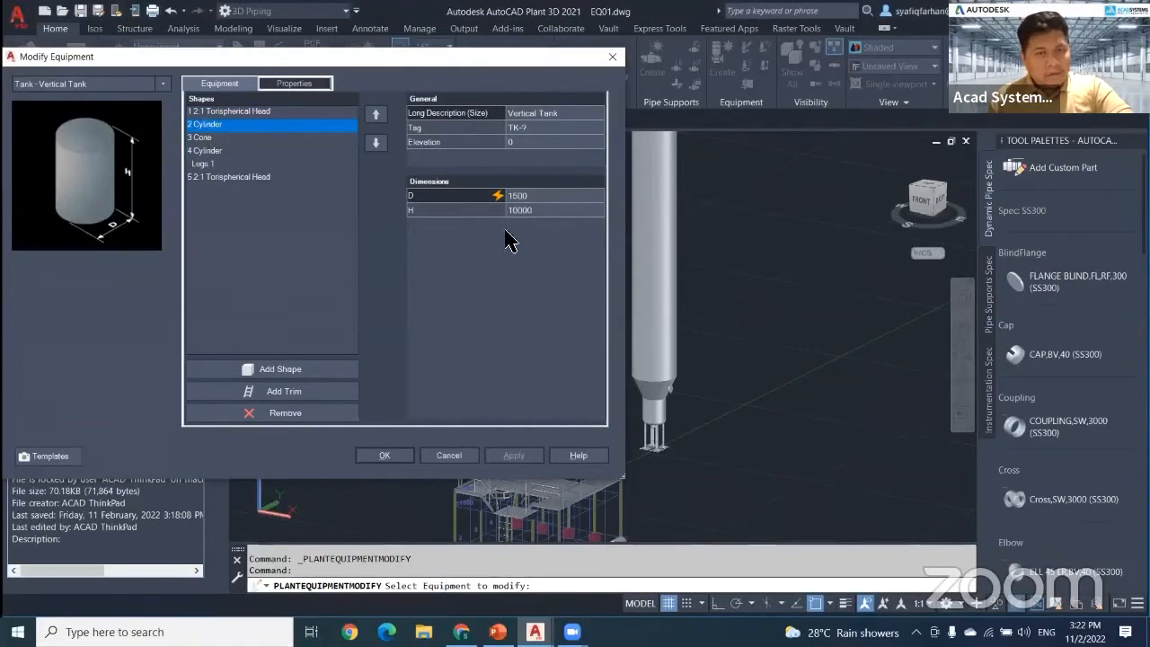
pyautogui.click(543, 212)
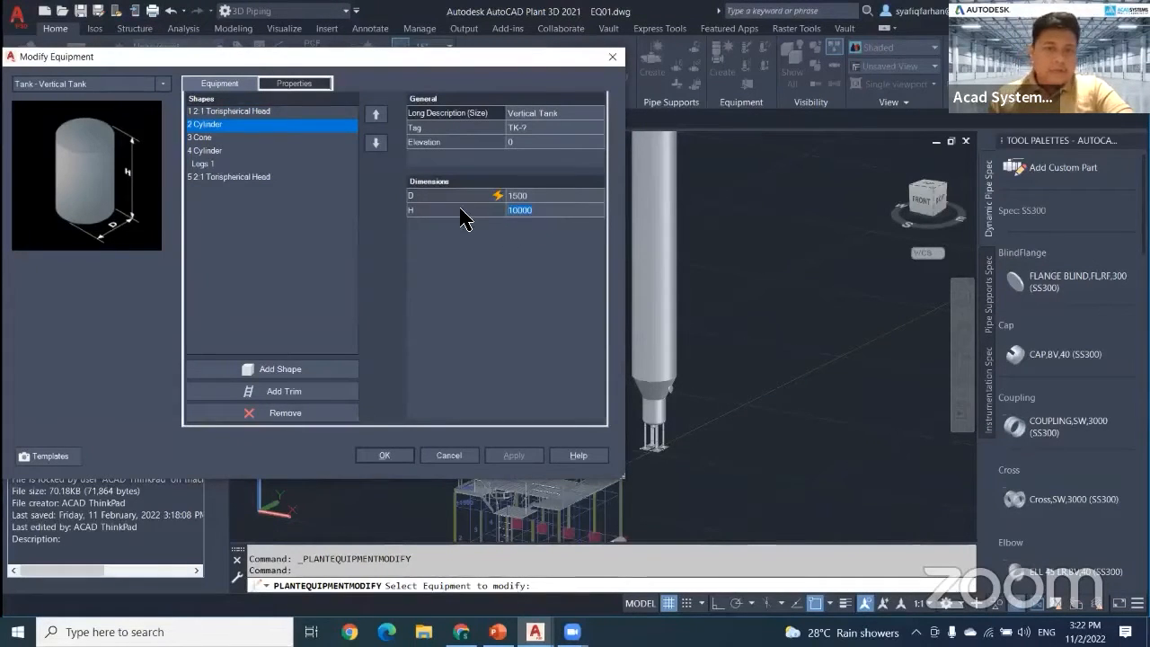
pyautogui.write('2000')
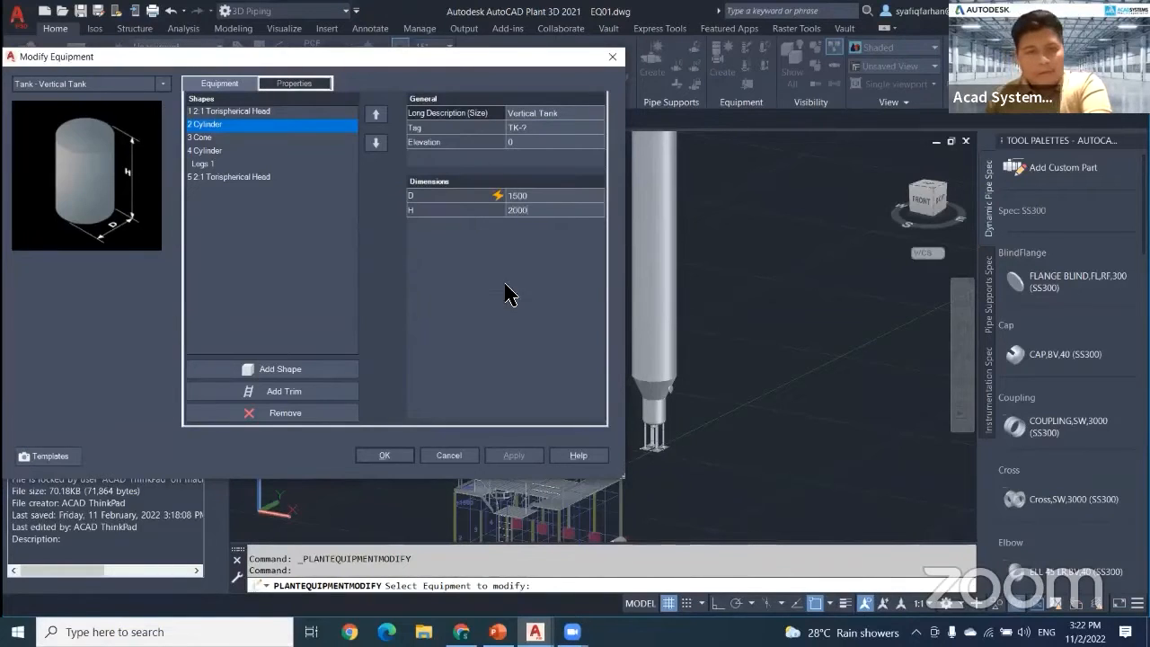
pyautogui.click(550, 203)
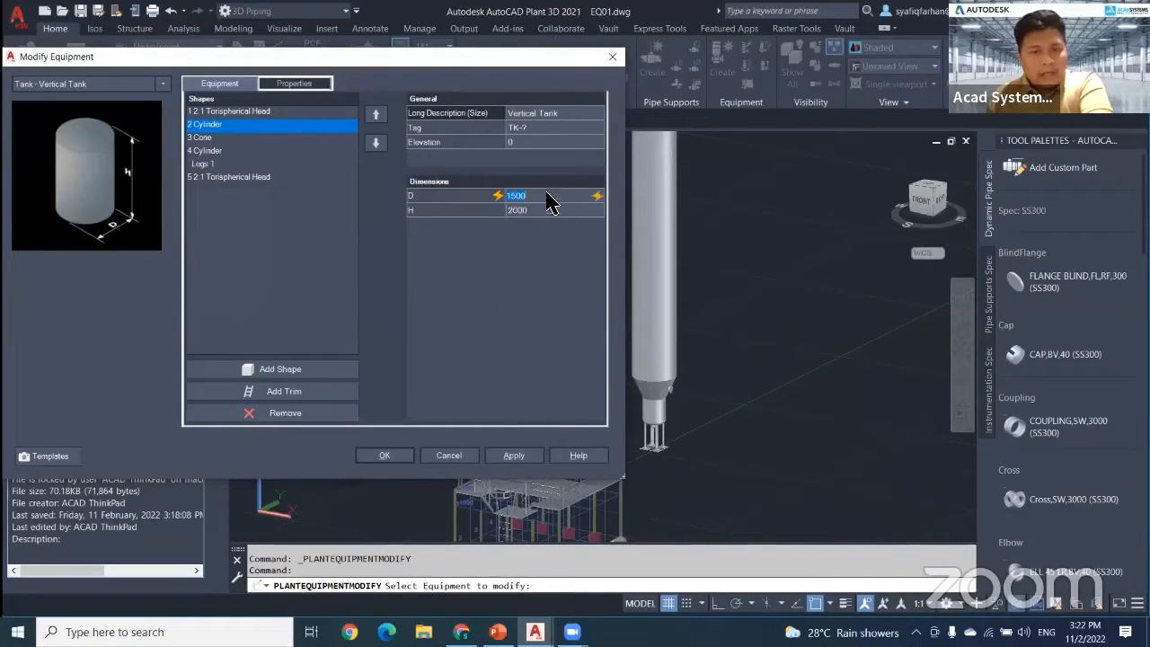
pyautogui.click(514, 456)
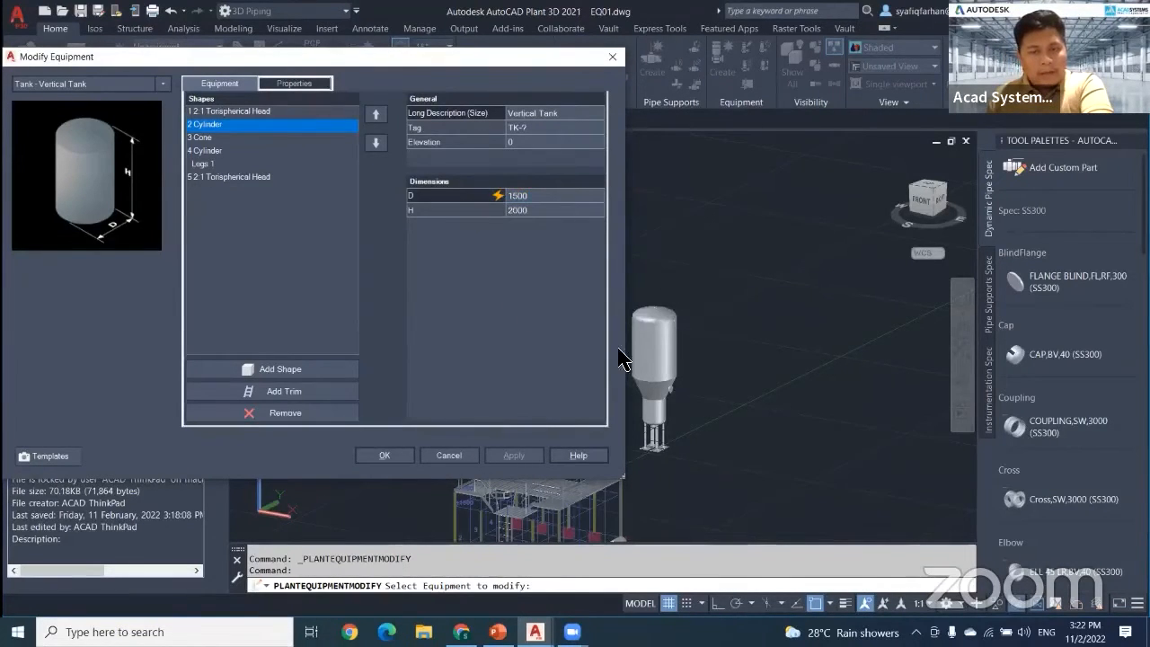
pyautogui.click(384, 455)
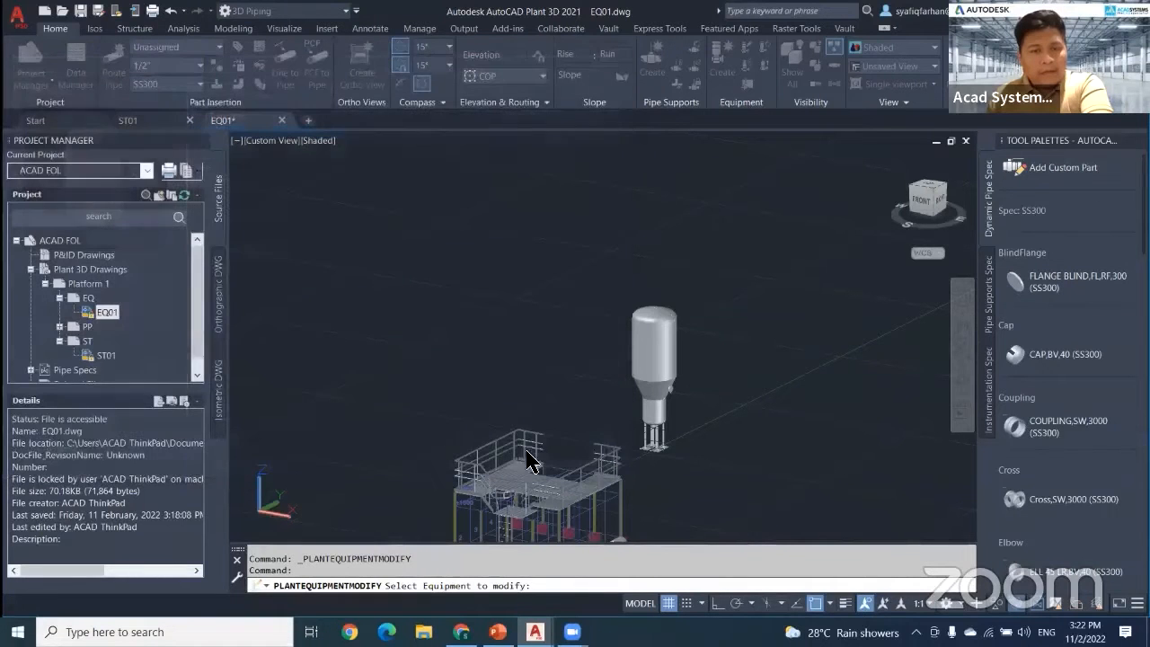
pyautogui.moveTo(664, 468); pyautogui.dragTo(698, 410, button='middle')
pyautogui.scroll(4, 699, 411)
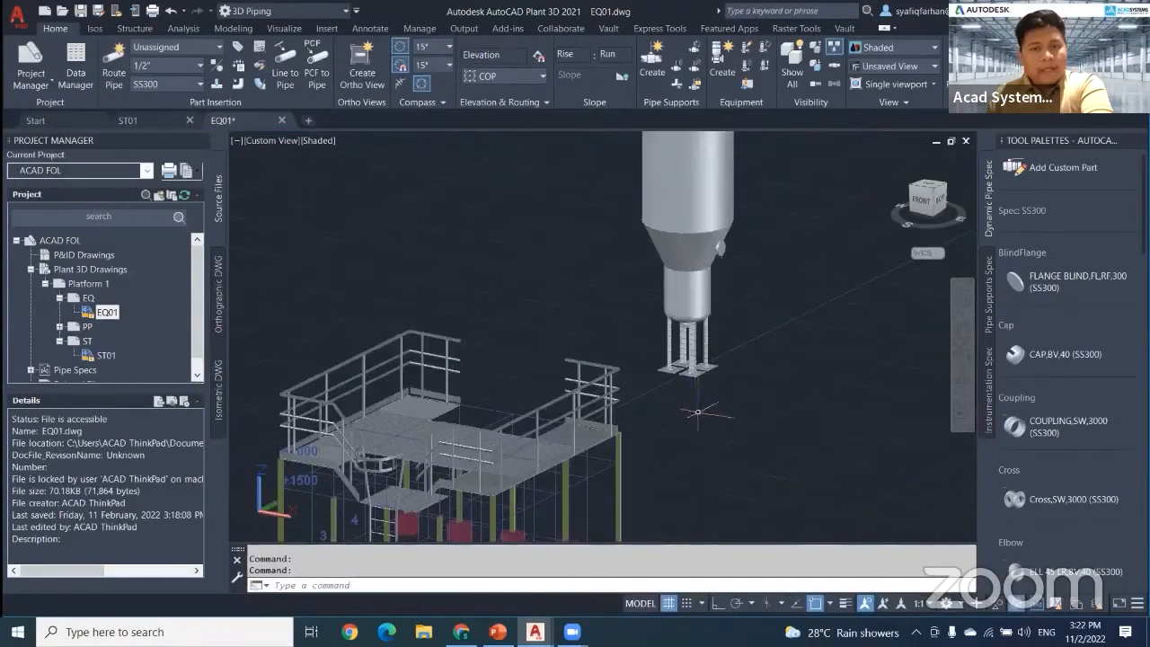
# Step: Move the vertical tank onto the platform, from an outer corner of a leg base plate to a corner point on the deck grating
pyautogui.click(687, 296)
pyautogui.scroll(6, 718, 378)
pyautogui.moveTo(719, 363); pyautogui.dragTo(706, 449, button='middle')
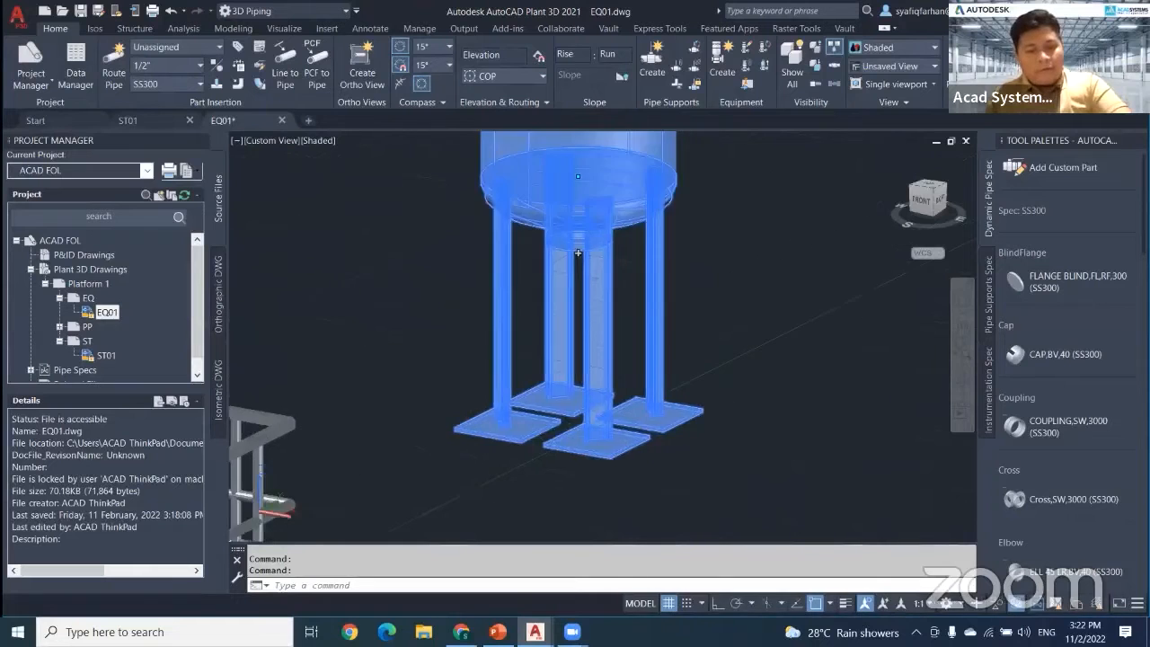
pyautogui.scroll(4, 707, 440)
pyautogui.write('m')
pyautogui.press('Return')
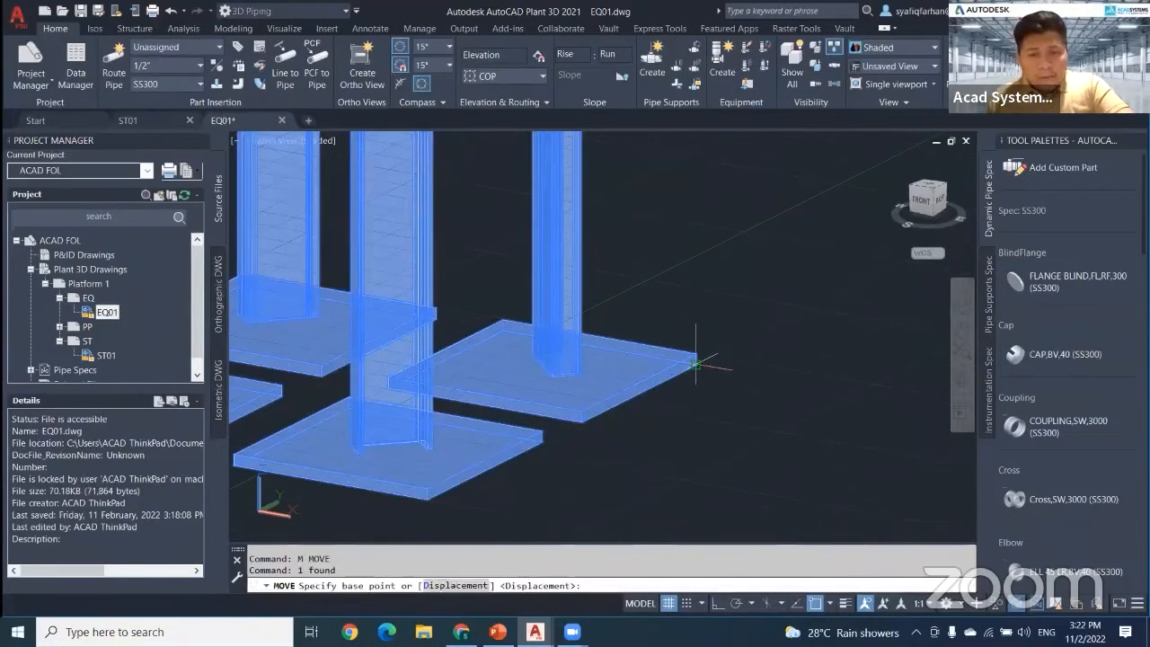
pyautogui.click(709, 357)
pyautogui.scroll(-8, 710, 357)
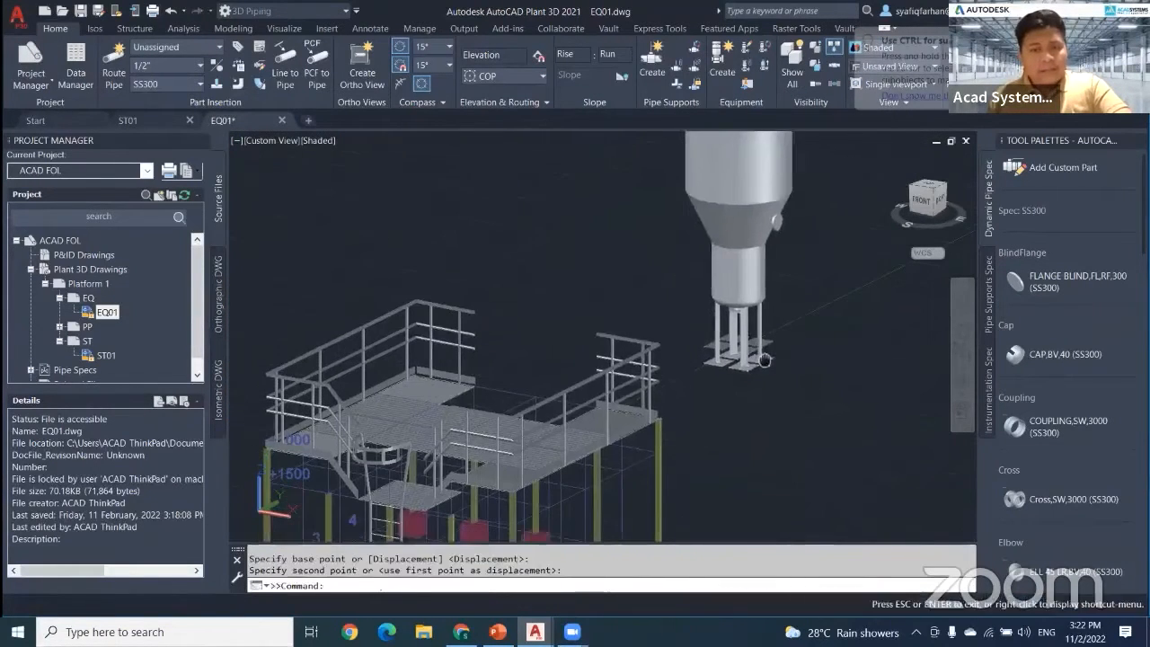
pyautogui.moveTo(604, 449); pyautogui.dragTo(434, 463, button='middle')
pyautogui.scroll(5, 519, 424)
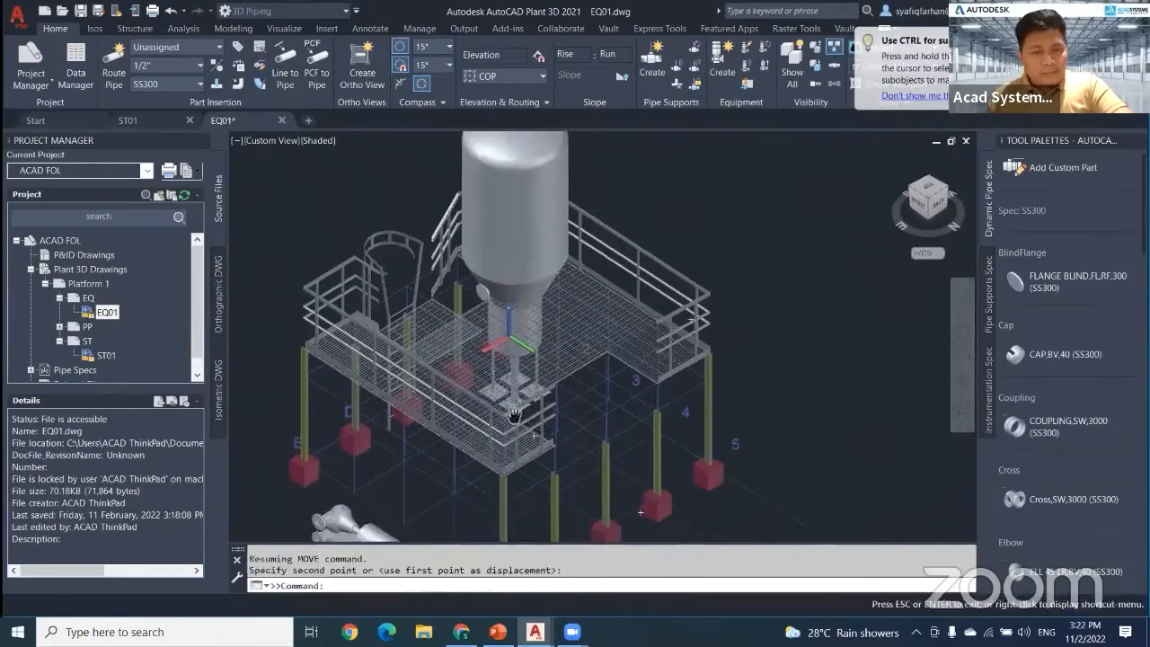
pyautogui.scroll(6, 486, 347)
pyautogui.keyDown('shift'); pyautogui.moveTo(484, 347); pyautogui.dragTo(488, 382, button='middle'); pyautogui.keyUp('shift')
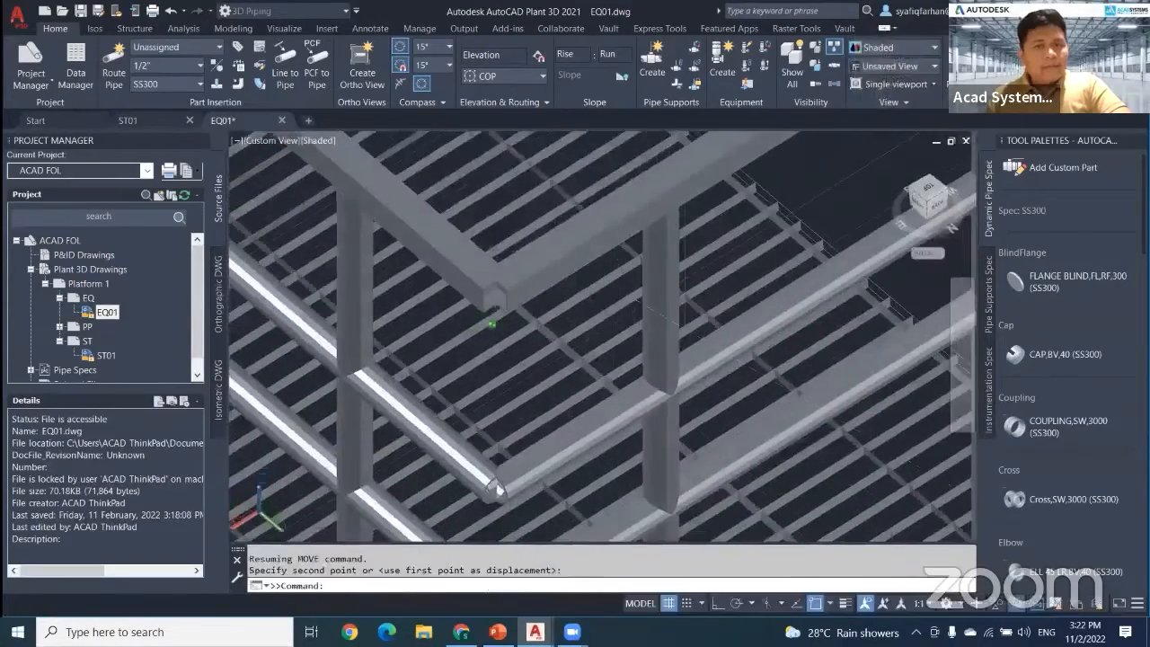
pyautogui.moveTo(526, 272); pyautogui.dragTo(519, 564, button='middle')
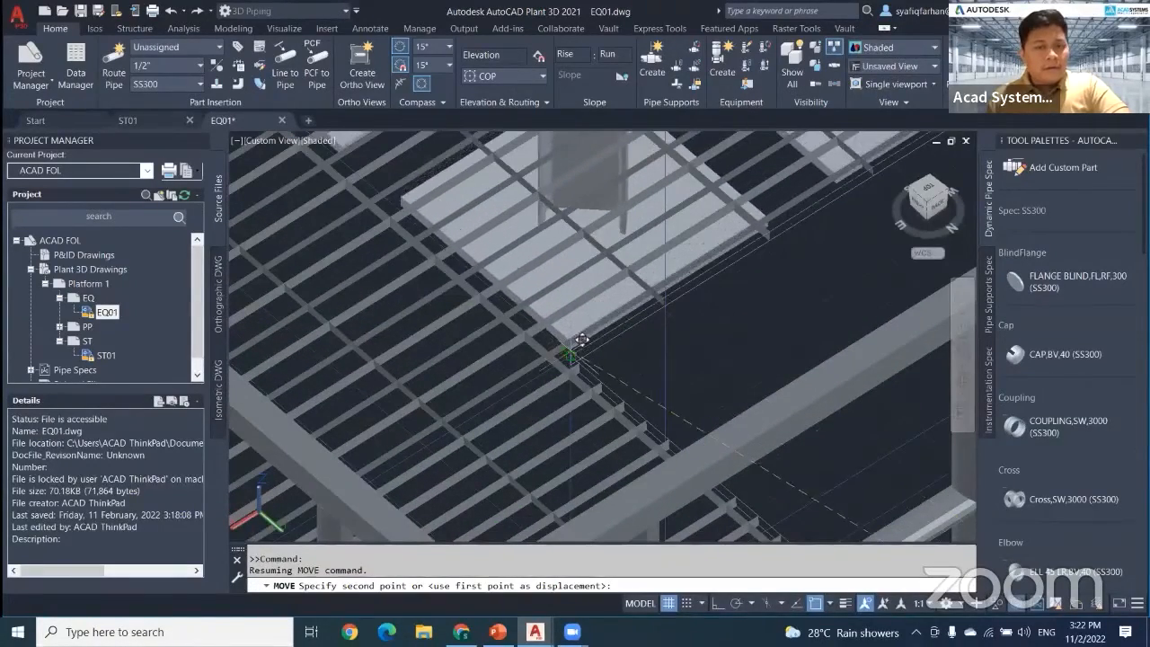
pyautogui.click(574, 359)
pyautogui.scroll(-10, 573, 363)
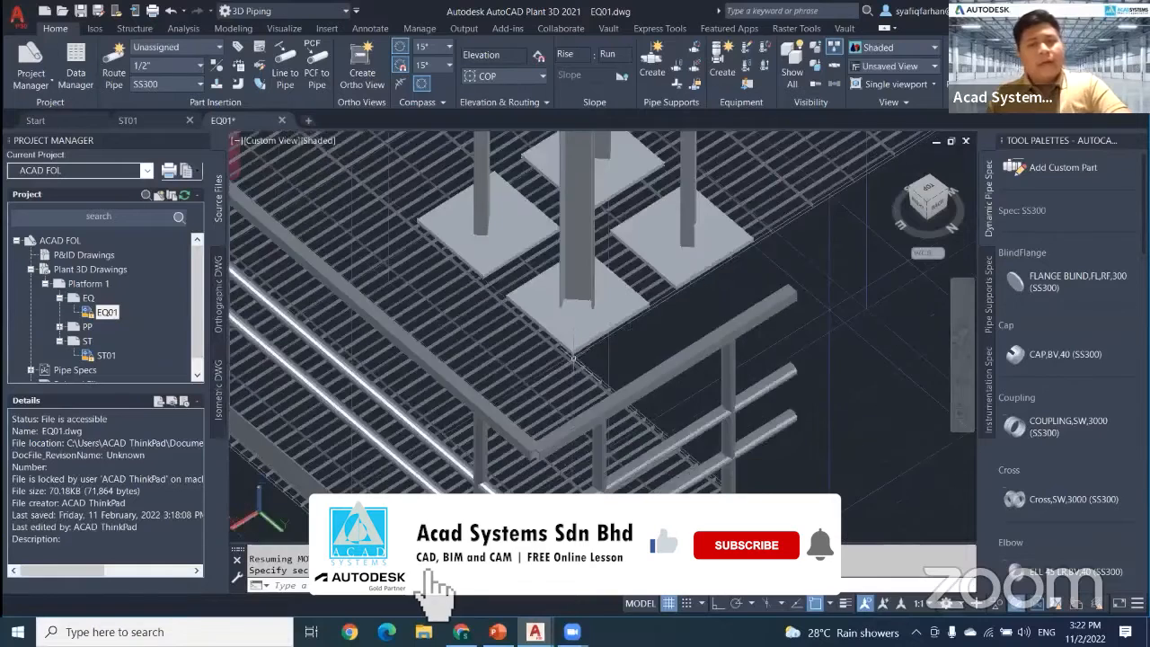
# Step: Create a Horizontal Vessel with its default dimensions and place it on open ground behind the platform
pyautogui.keyDown('shift'); pyautogui.moveTo(566, 403); pyautogui.dragTo(780, 359, button='middle'); pyautogui.keyUp('shift')
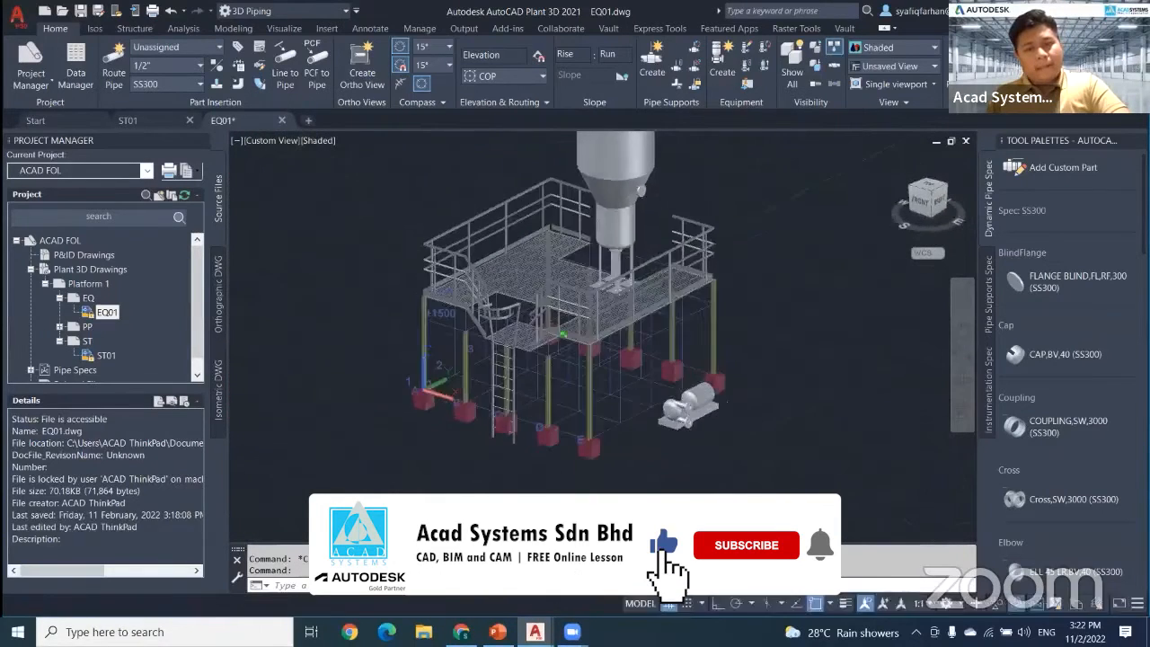
pyautogui.moveTo(744, 398); pyautogui.dragTo(777, 434, button='middle')
pyautogui.scroll(-3, 710, 409)
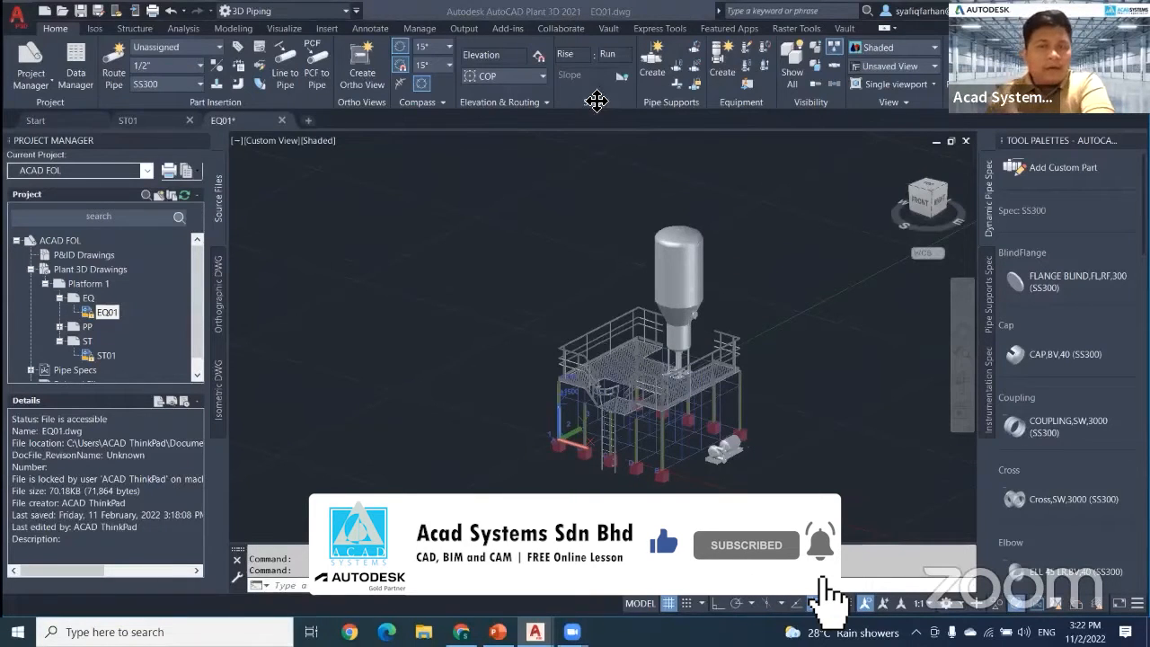
pyautogui.click(710, 75)
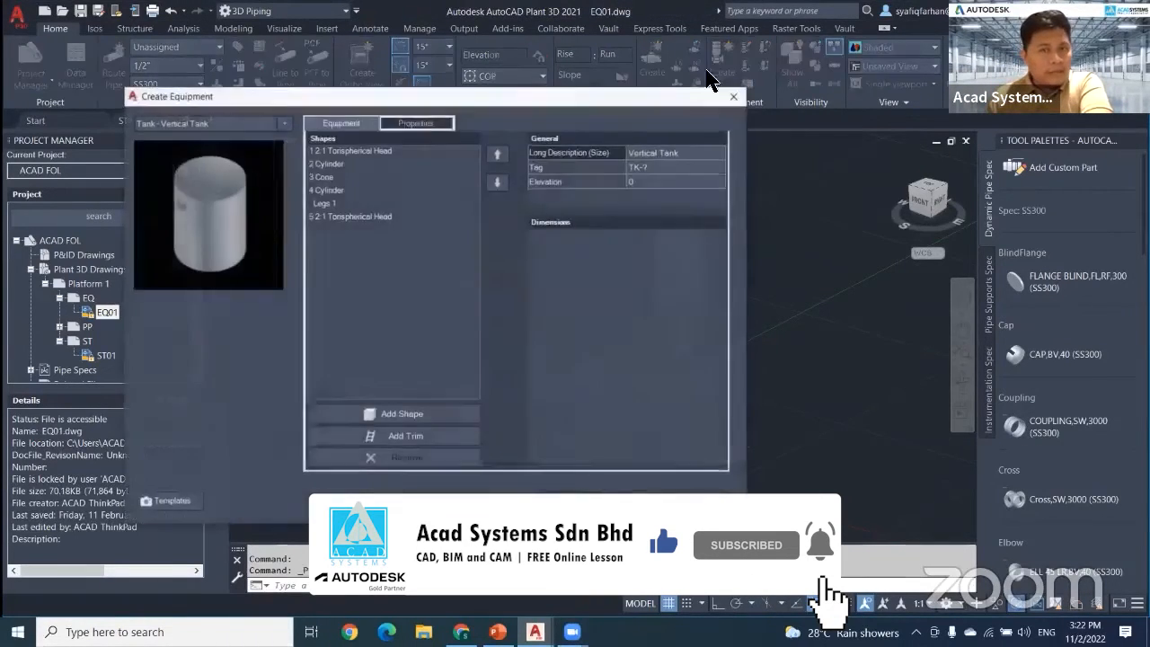
pyautogui.click(284, 124)
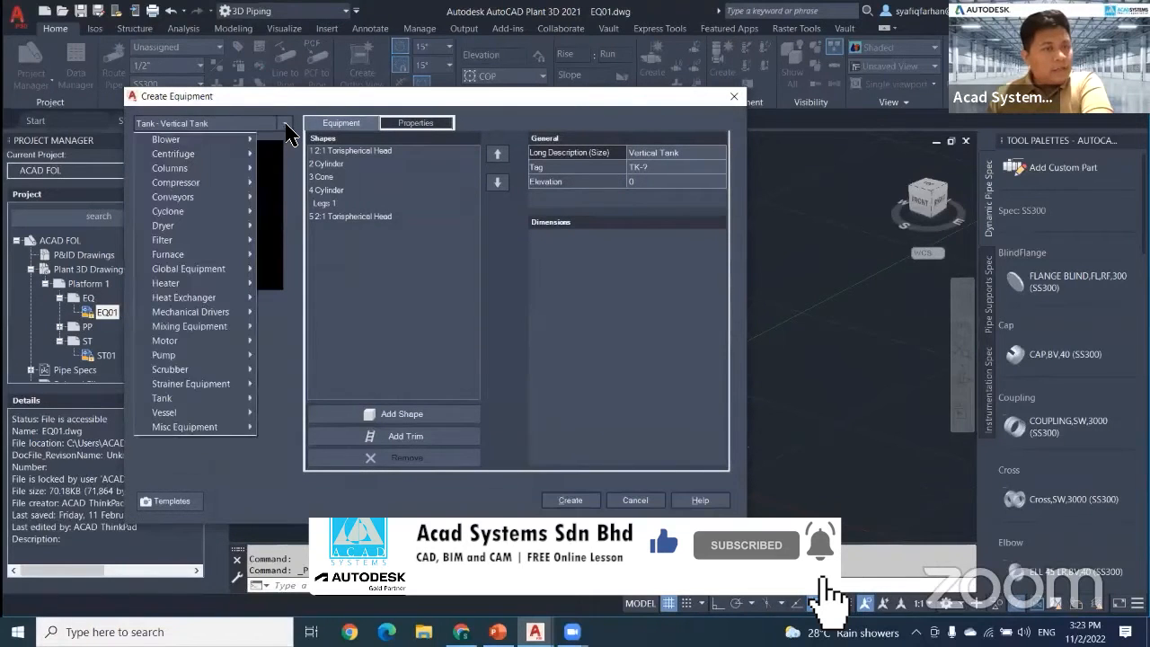
pyautogui.moveTo(209, 389)
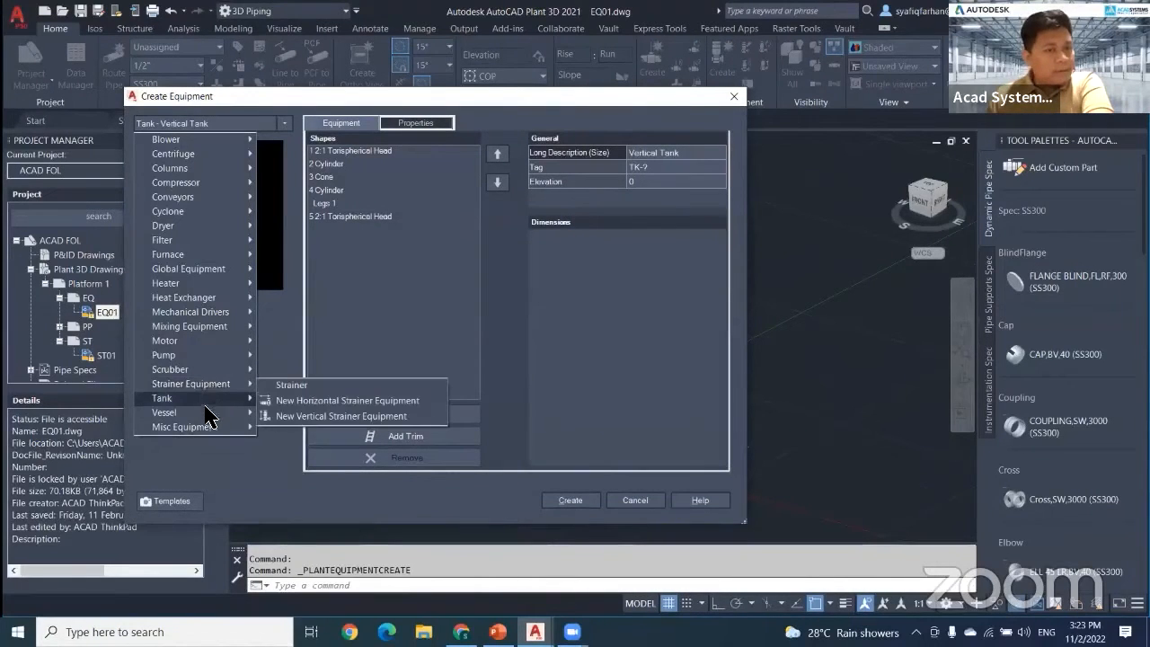
pyautogui.moveTo(206, 412)
pyautogui.click(297, 414)
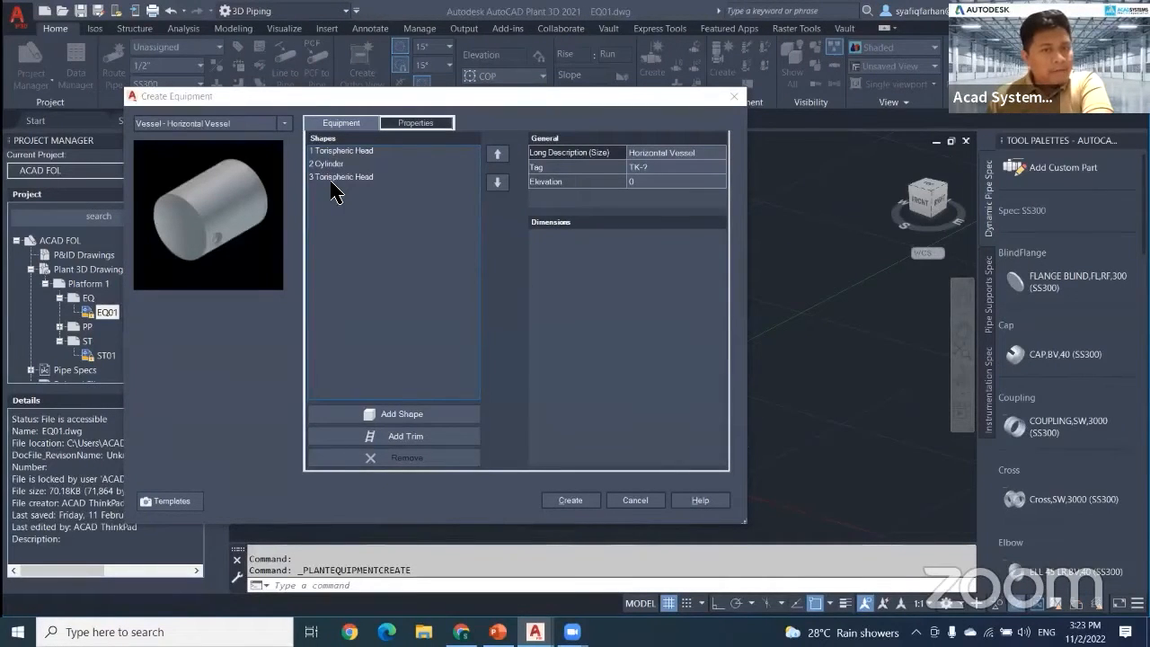
pyautogui.click(572, 500)
pyautogui.click(771, 282)
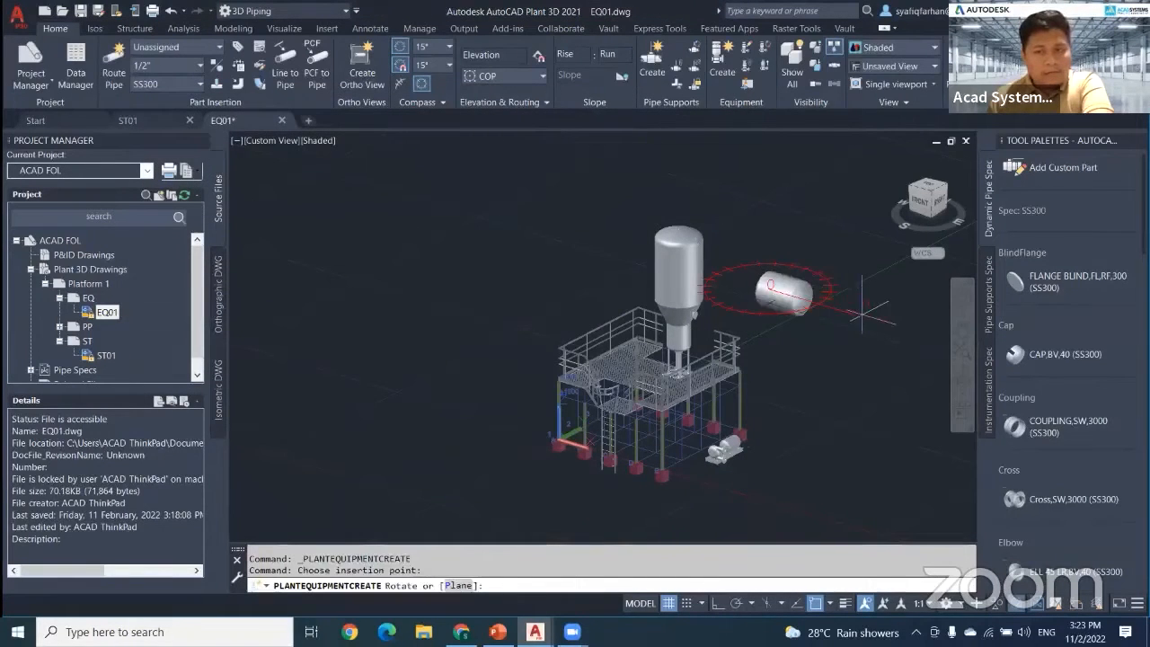
pyautogui.click(863, 314)
# Step: Modify the horizontal vessel by adding a Saddle trim with default dimensions to its cylinder, shape 2
pyautogui.scroll(3, 860, 316)
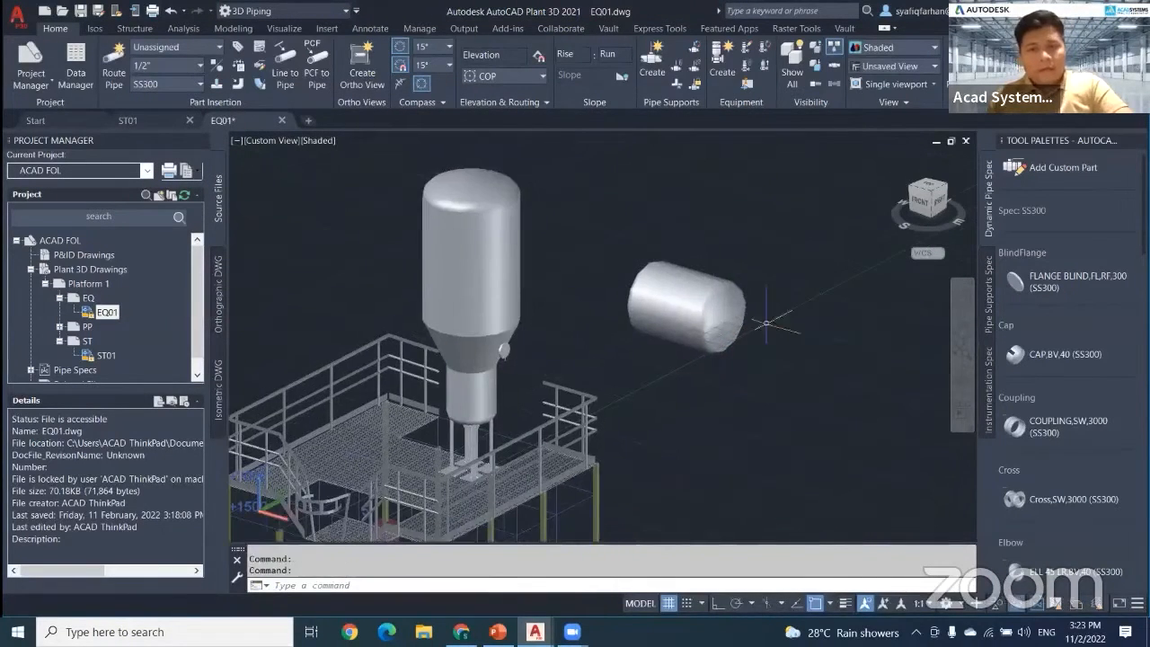
pyautogui.click(743, 299)
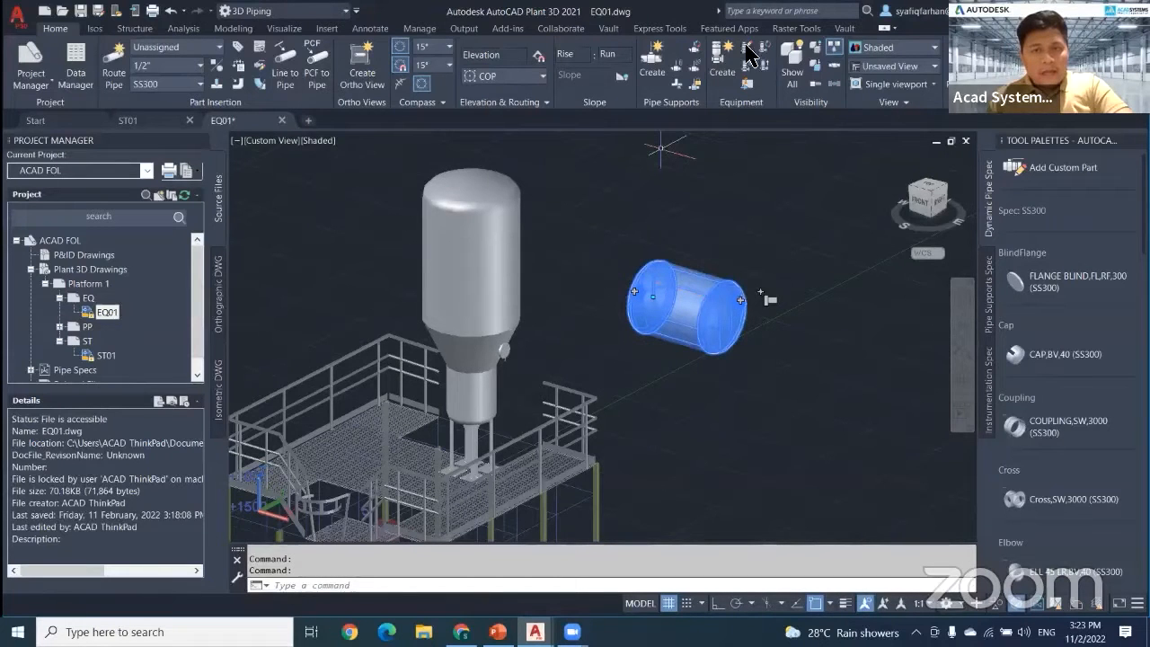
pyautogui.click(751, 56)
pyautogui.click(213, 126)
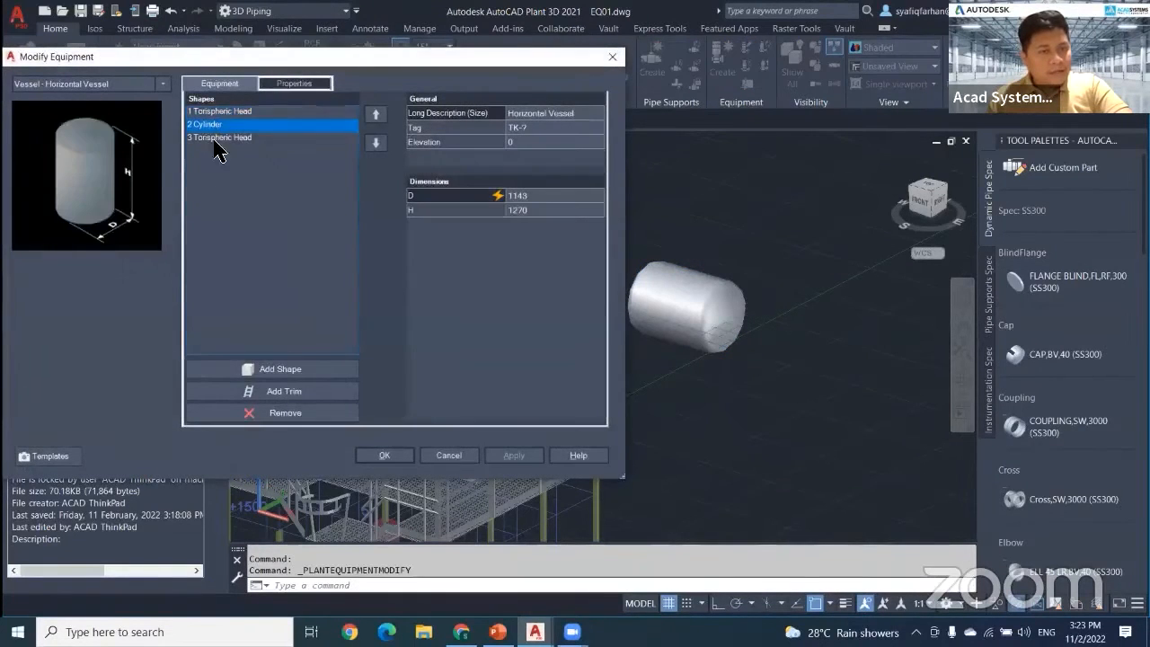
pyautogui.click(286, 393)
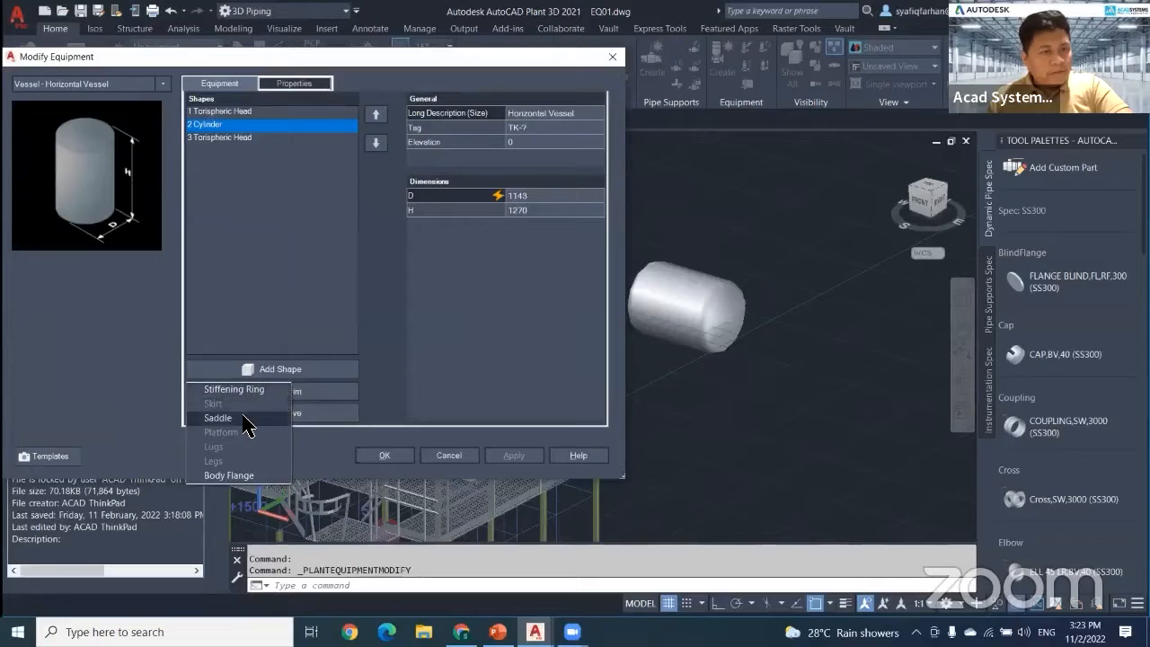
pyautogui.click(249, 419)
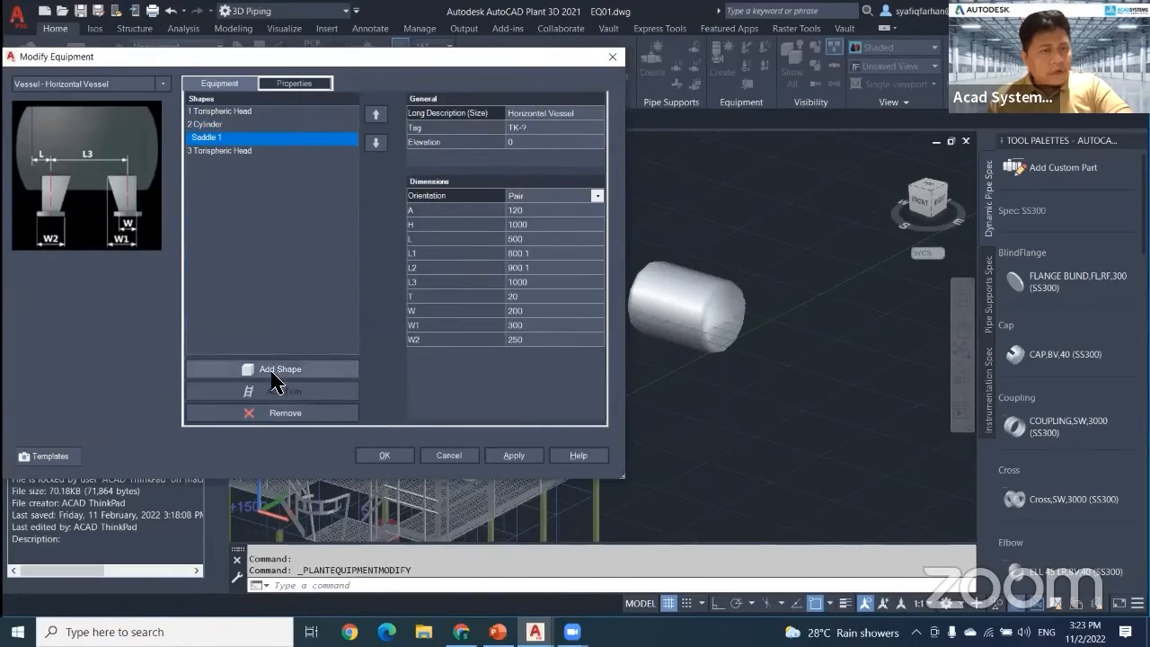
pyautogui.click(314, 413)
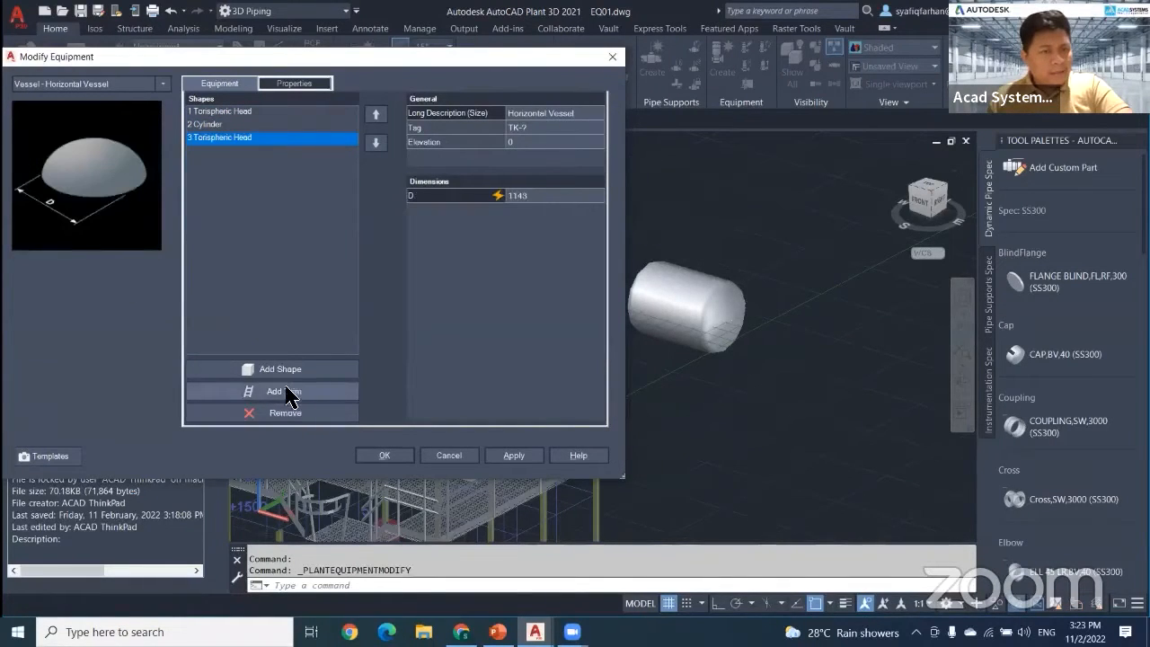
pyautogui.click(289, 394)
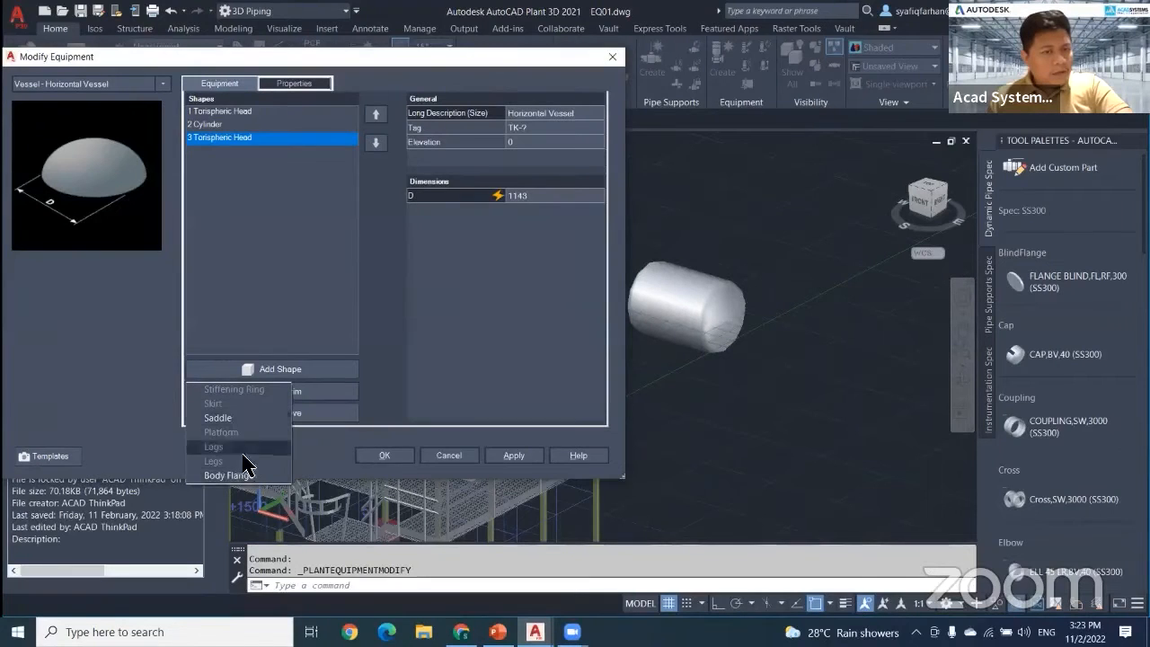
pyautogui.click(236, 124)
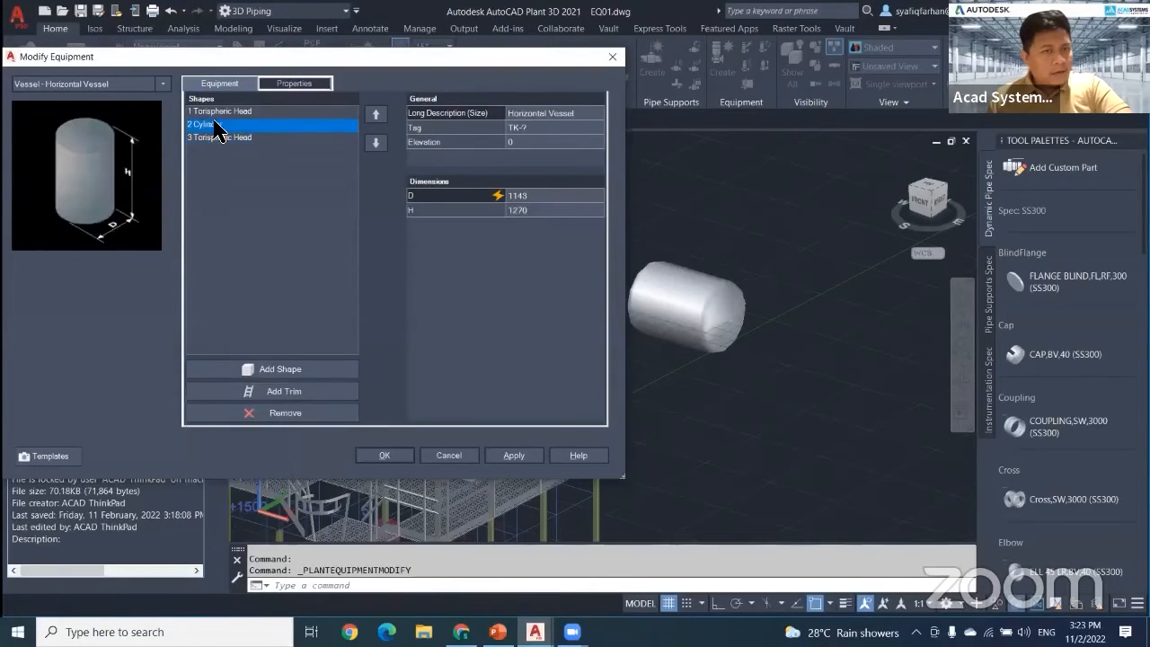
pyautogui.click(275, 391)
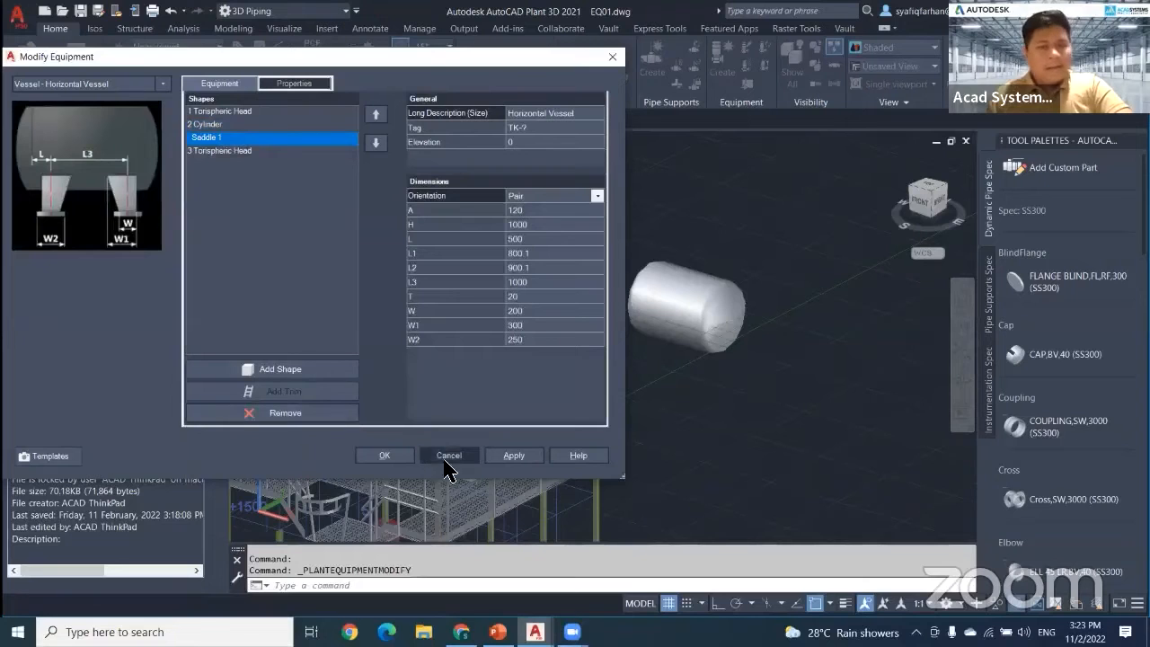
pyautogui.click(385, 454)
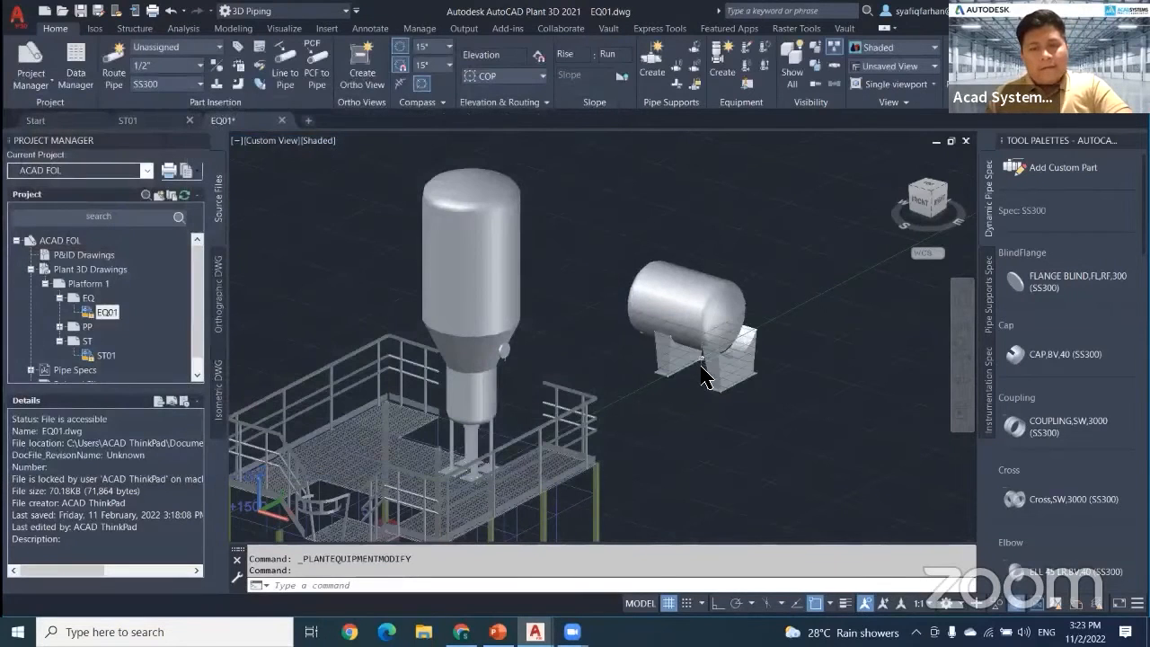
# Step: Lengthen the horizontal vessel by setting its cylinder's height H to 2500
pyautogui.click(702, 368)
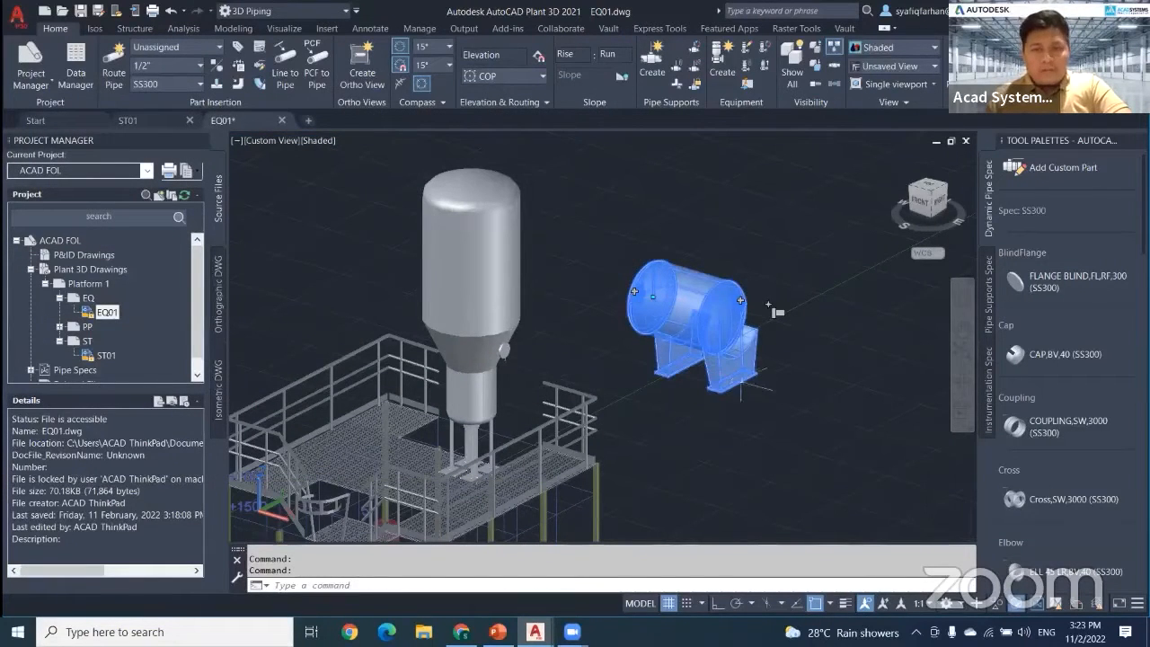
pyautogui.click(738, 51)
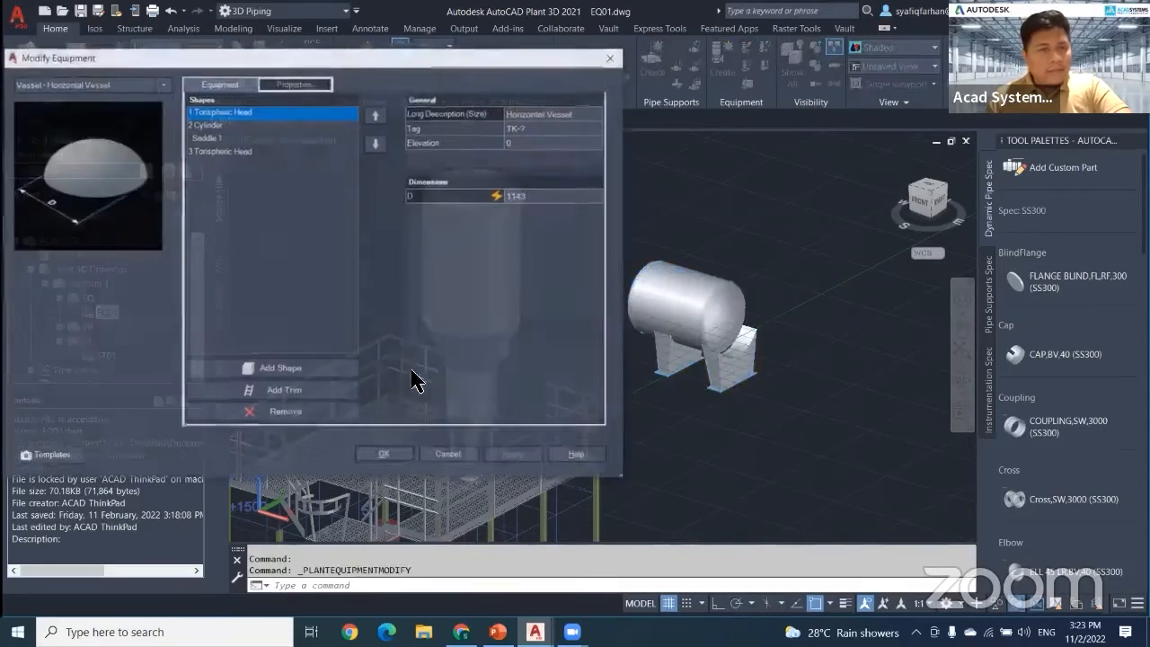
pyautogui.click(214, 137)
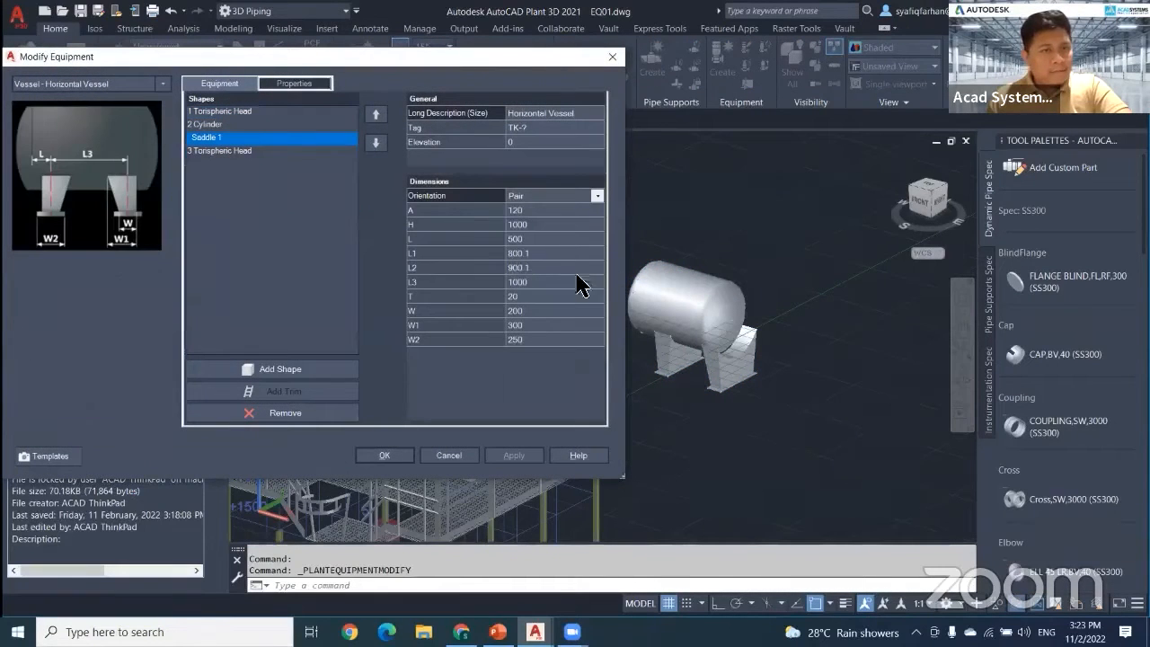
pyautogui.click(207, 125)
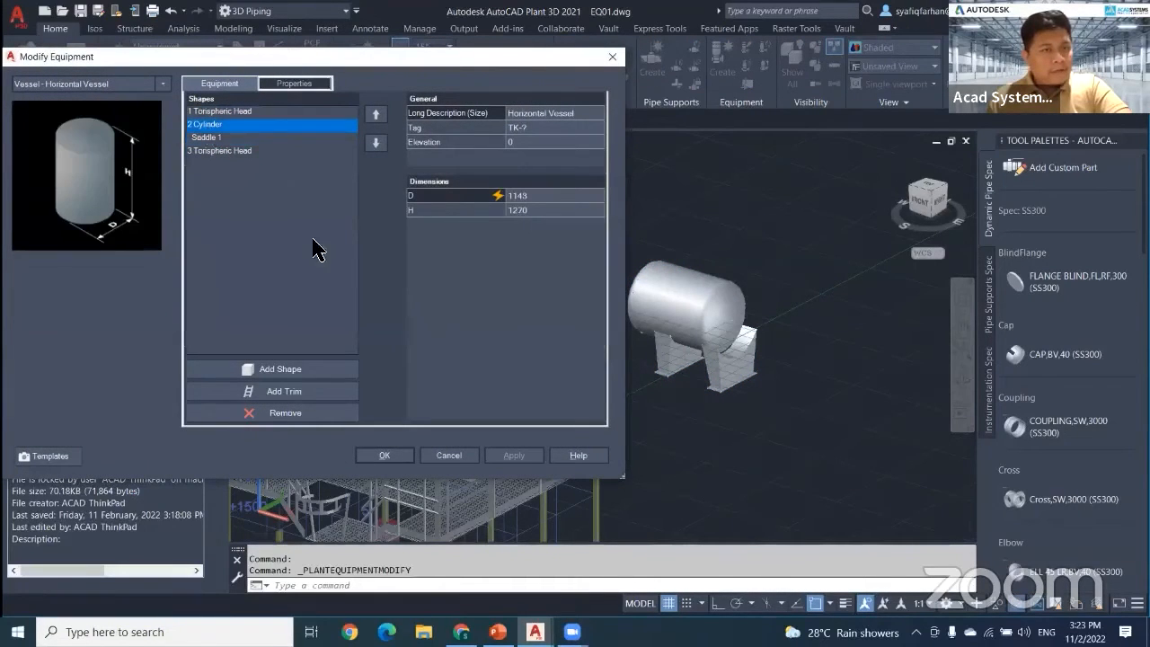
pyautogui.click(542, 212)
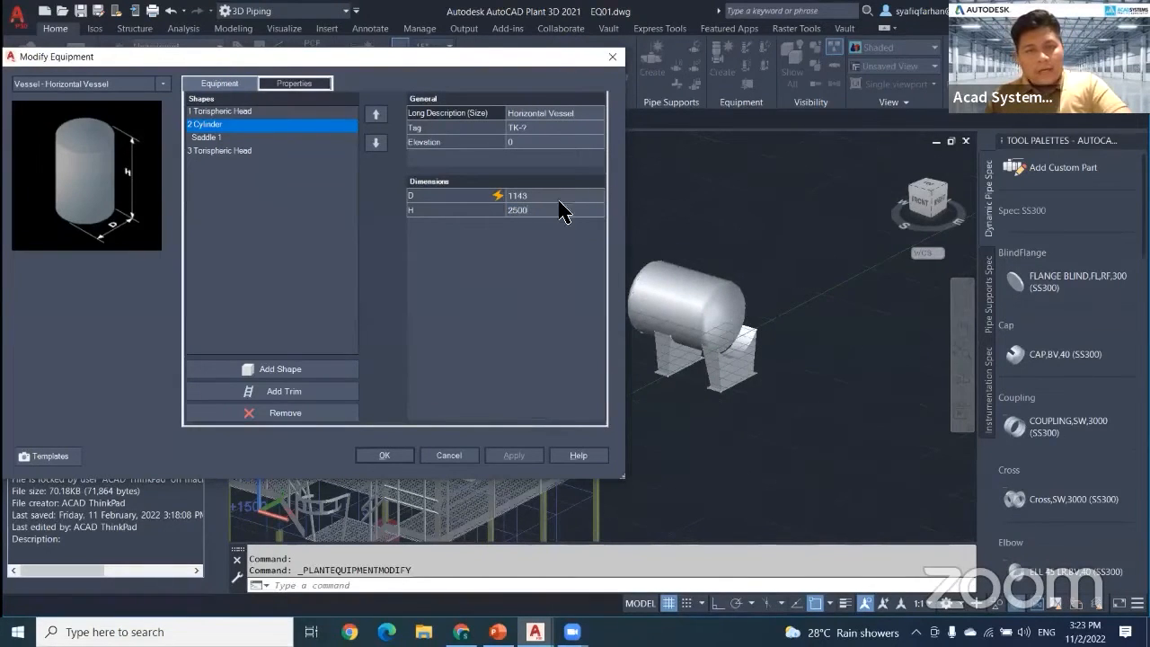
pyautogui.click(514, 455)
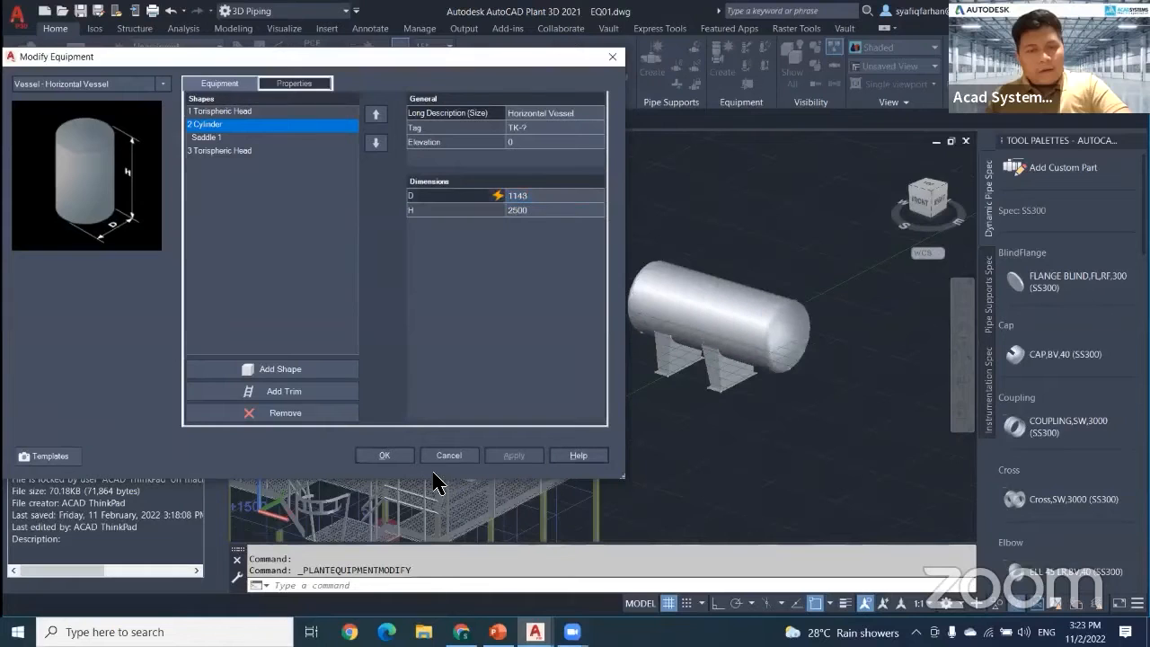
pyautogui.click(382, 458)
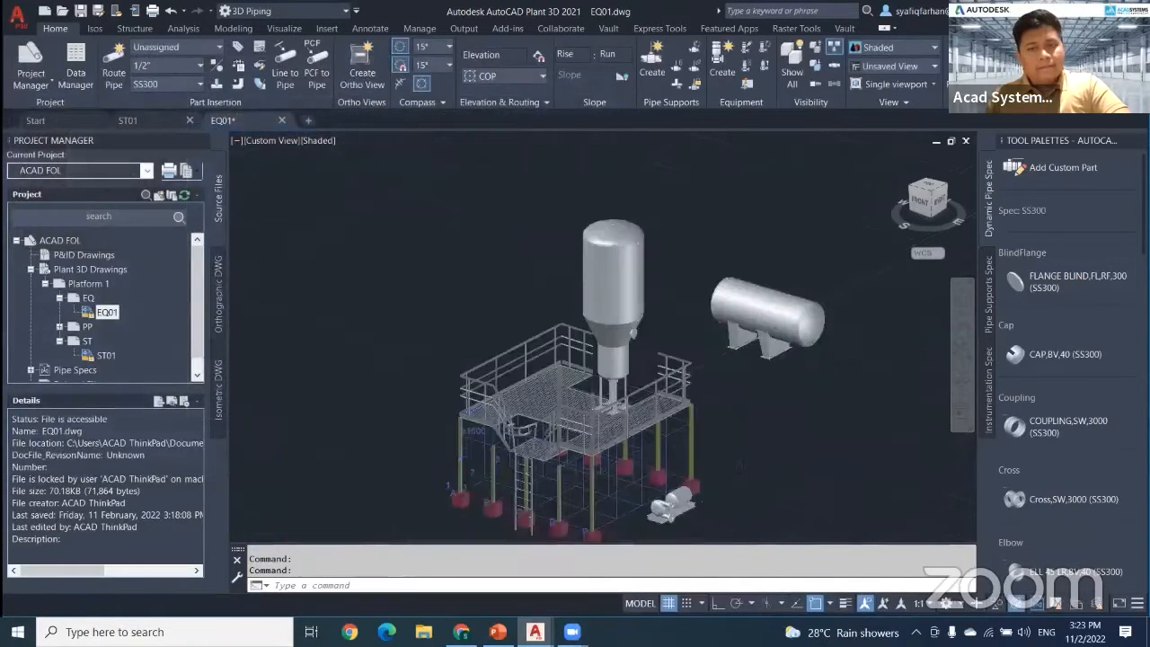
# Step: Select the hose pump beside the platform and examine its two nozzles up close
pyautogui.moveTo(737, 441); pyautogui.dragTo(737, 420, button='middle')
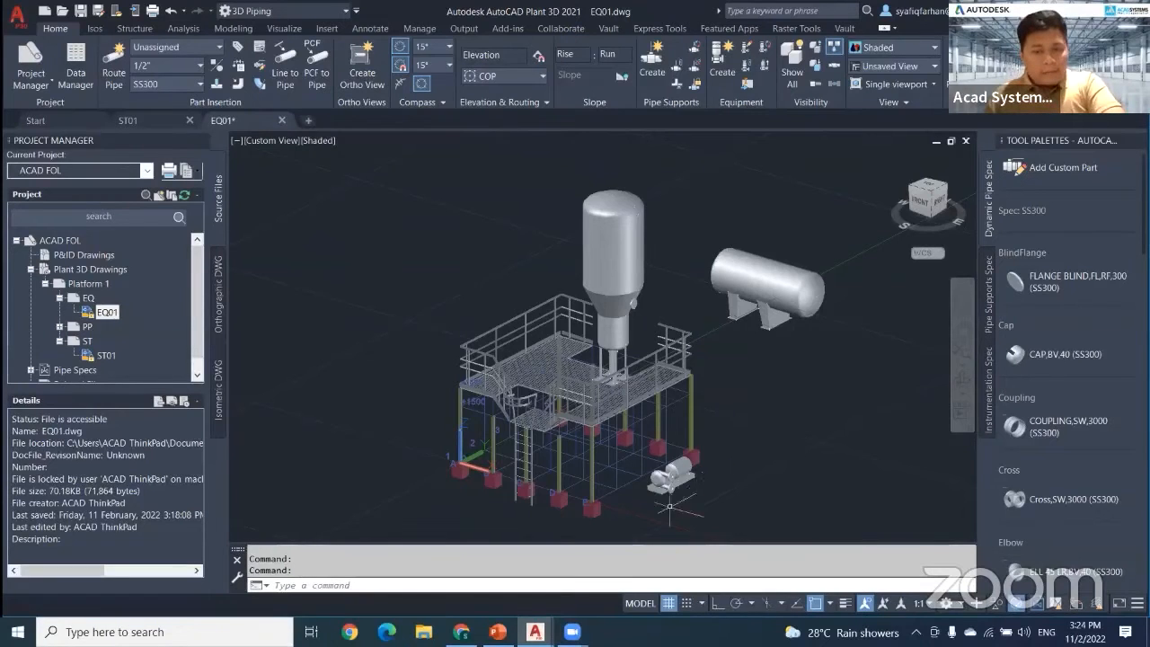
pyautogui.scroll(8, 686, 474)
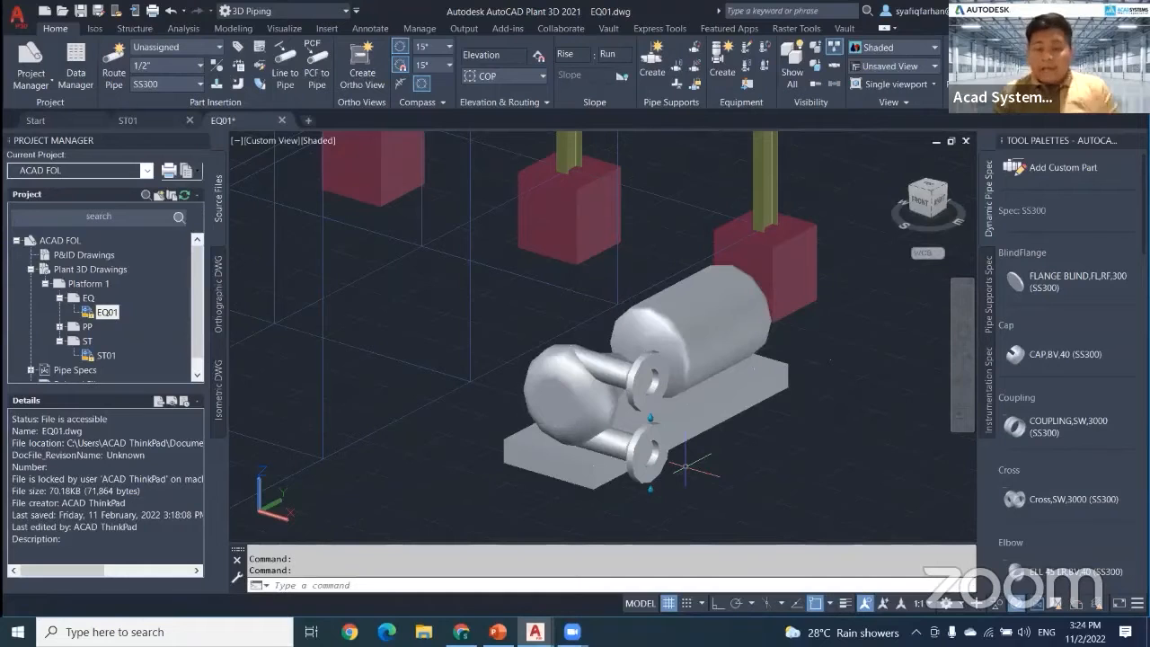
pyautogui.scroll(2, 685, 465)
pyautogui.click(638, 333)
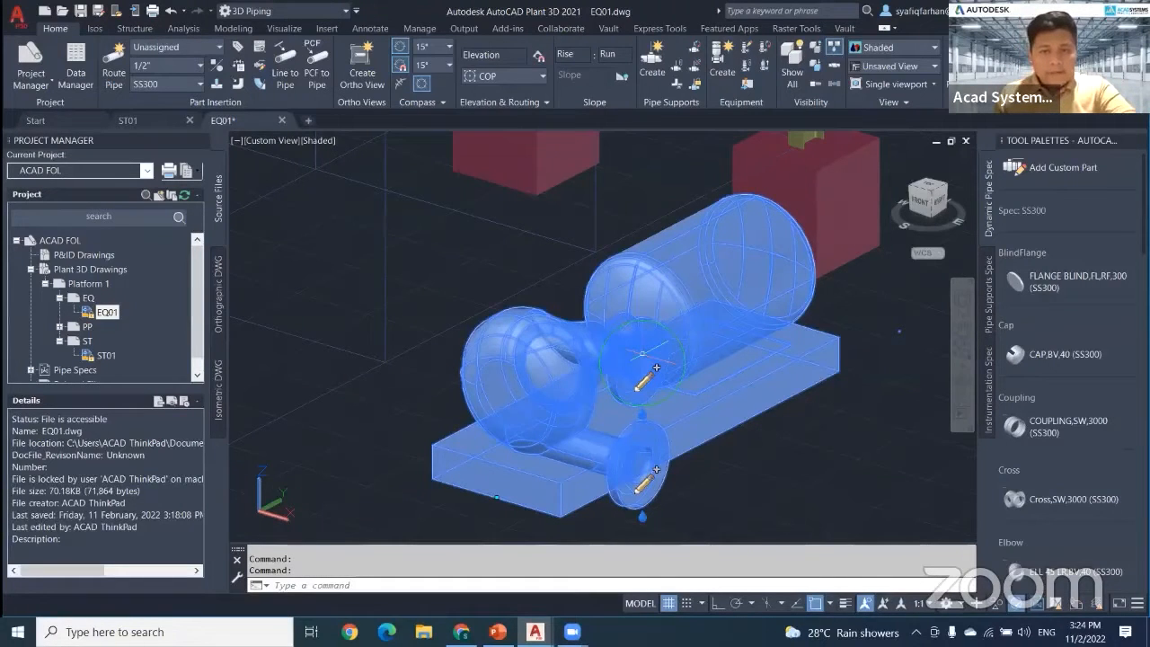
pyautogui.scroll(-5, 645, 354)
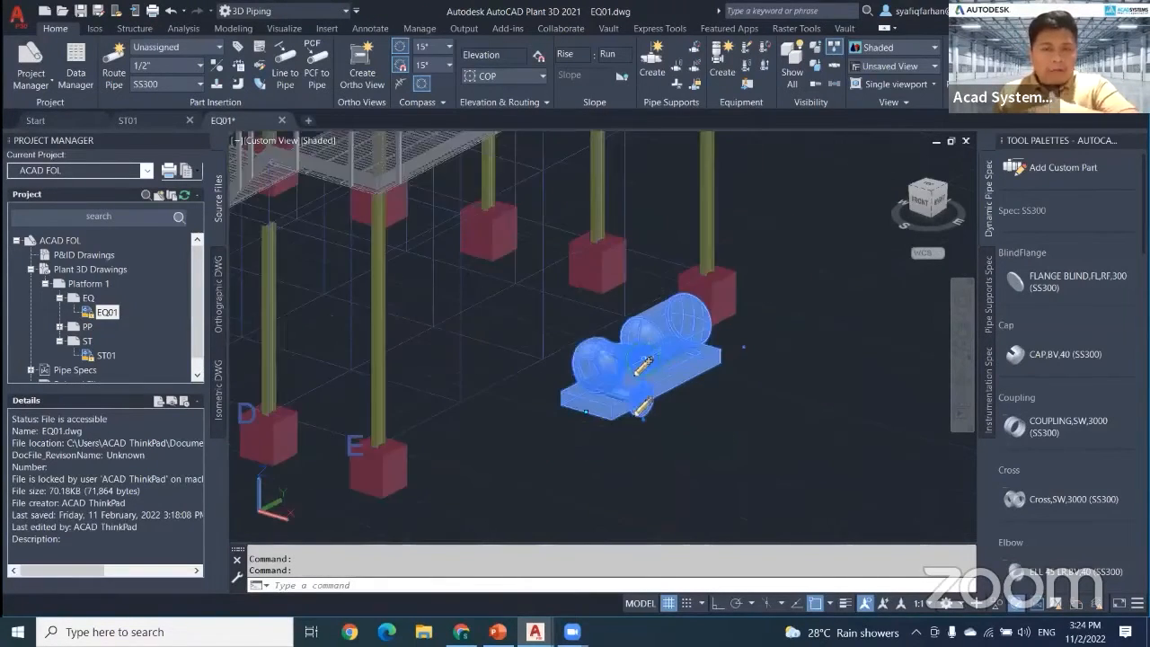
# Step: Open nozzle N-2 on the vertical tank's cone for editing, review its type and flange options, and close the editor
pyautogui.moveTo(710, 418); pyautogui.dragTo(696, 477, button='middle')
pyautogui.press('Escape')
pyautogui.scroll(3, 589, 297)
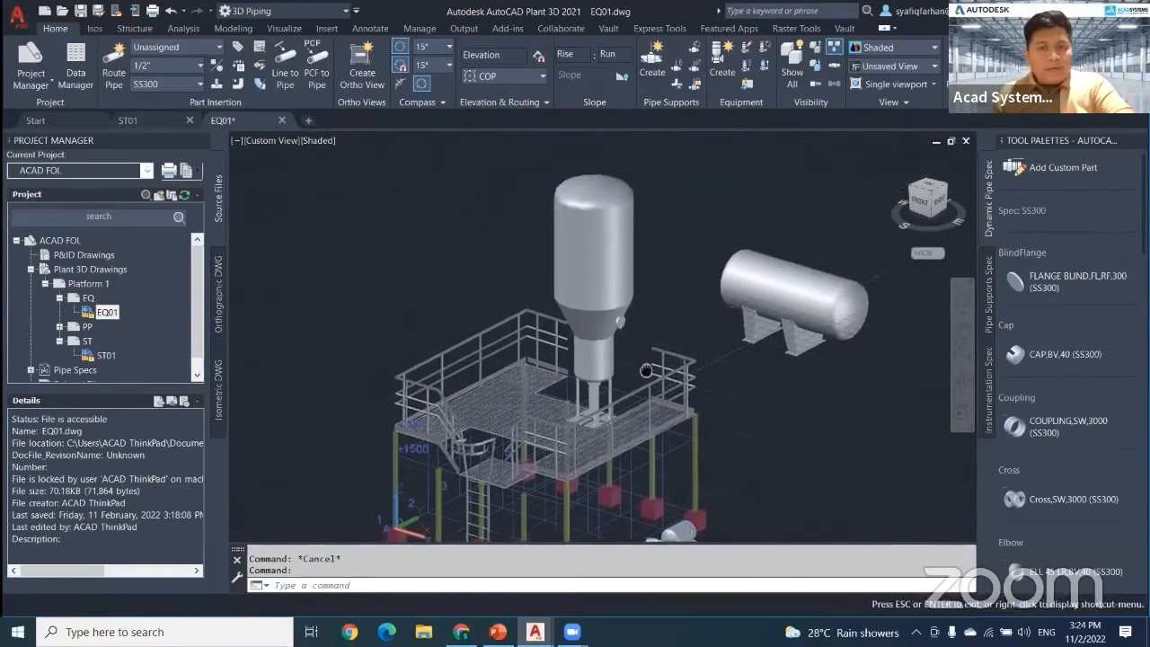
pyautogui.click(619, 314)
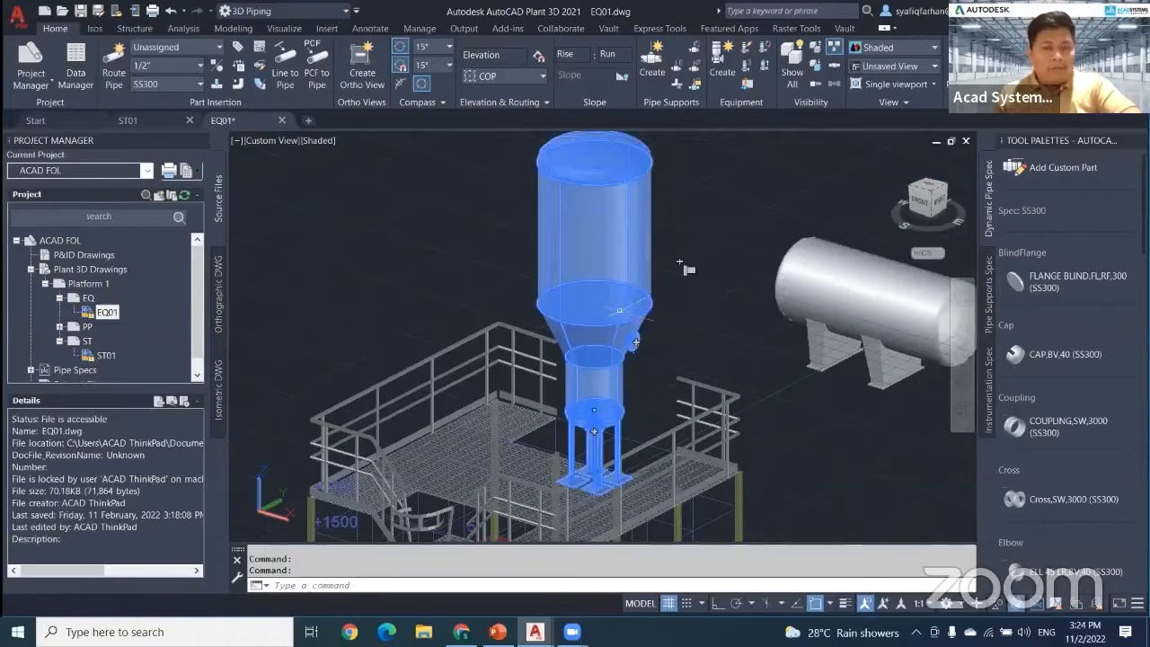
pyautogui.scroll(6, 665, 338)
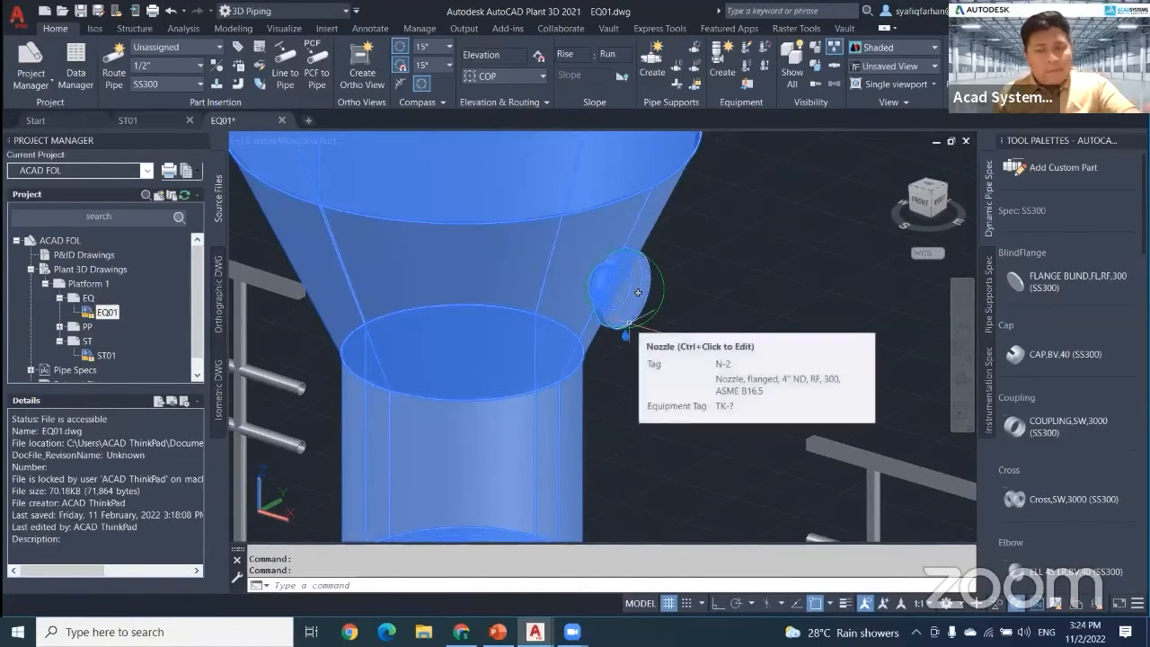
pyautogui.moveTo(633, 320)
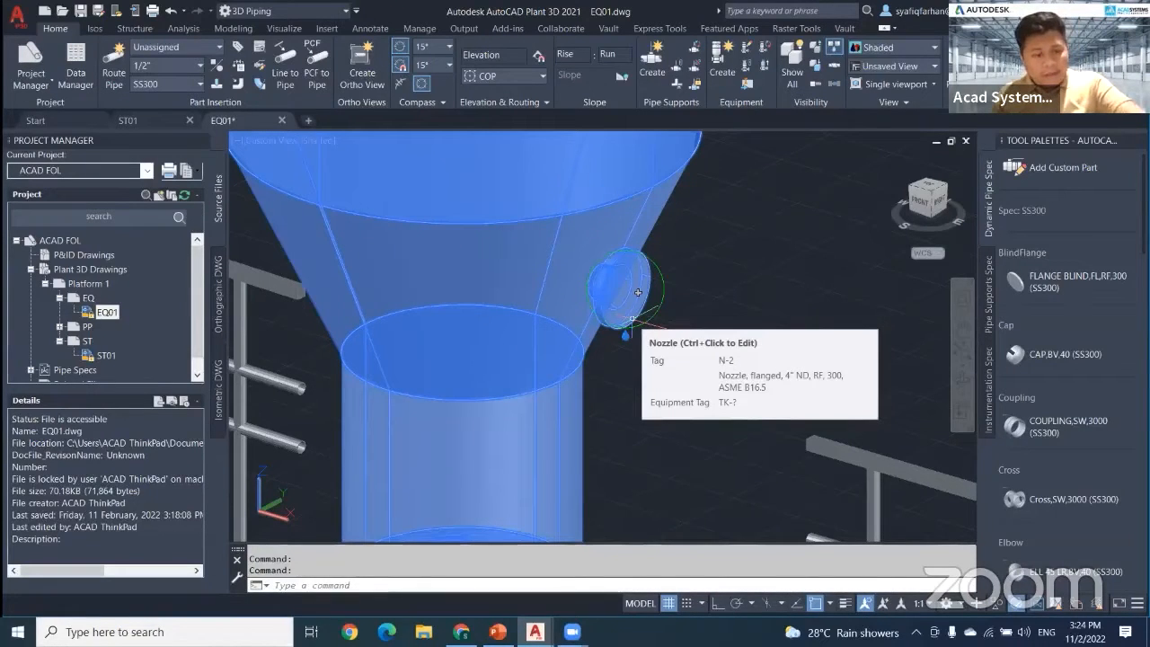
pyautogui.keyDown('ctrl'); pyautogui.click(637, 292); pyautogui.keyUp('ctrl')
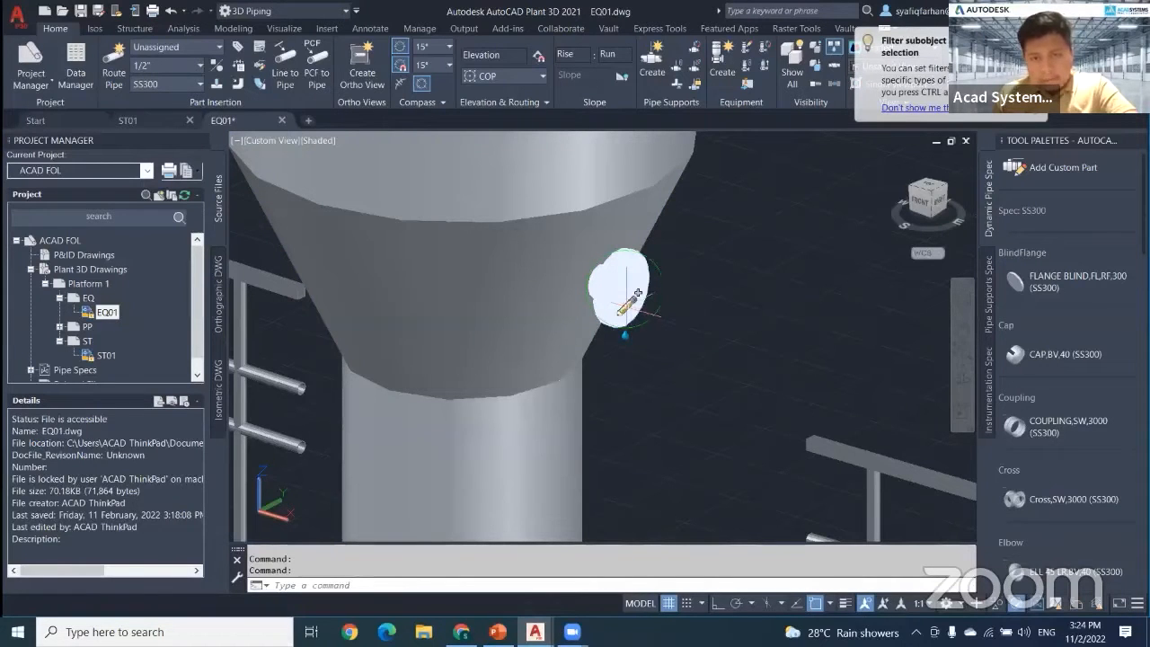
pyautogui.click(637, 294)
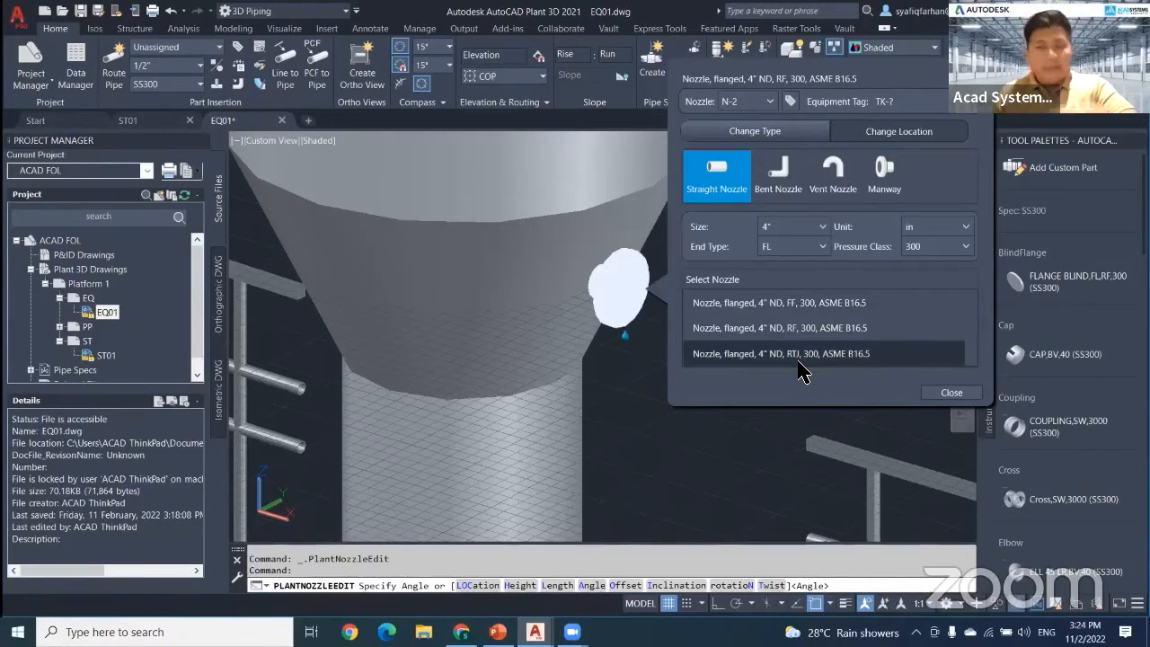
pyautogui.click(939, 395)
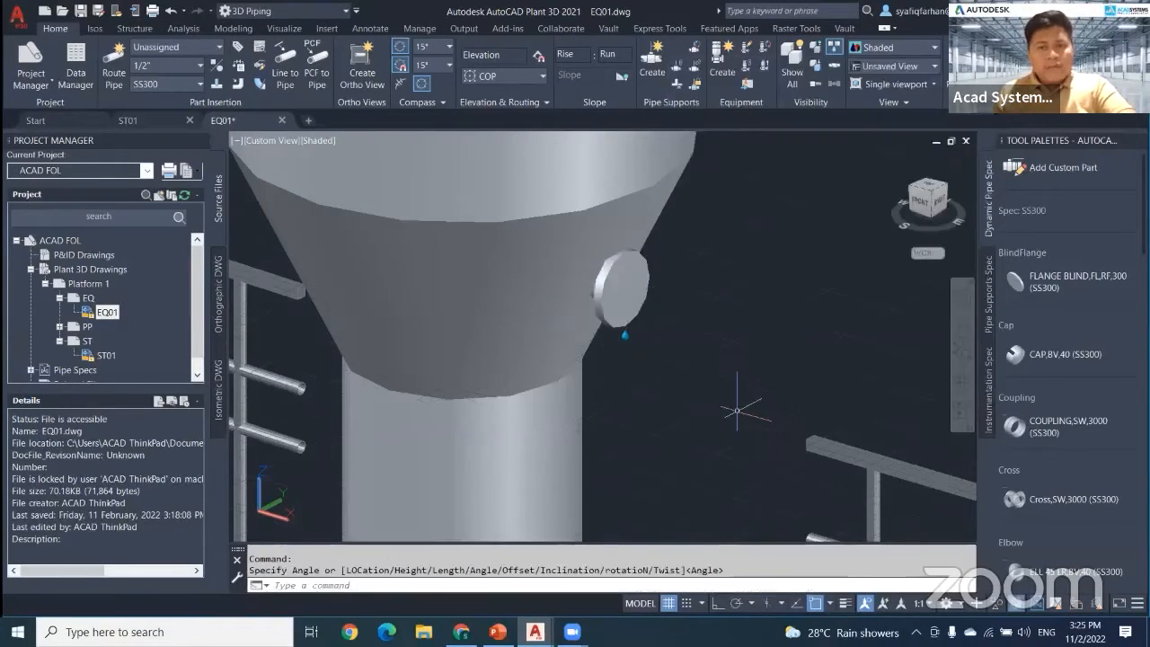
# Step: Start a 4" SS300 pipe from the vertical tank's bottom nozzle and route it straight down to an elevation of about 2174
pyautogui.scroll(-3, 737, 410)
pyautogui.scroll(-3, 737, 411)
pyautogui.moveTo(737, 411); pyautogui.dragTo(724, 273, button='middle')
pyautogui.scroll(-2, 745, 356)
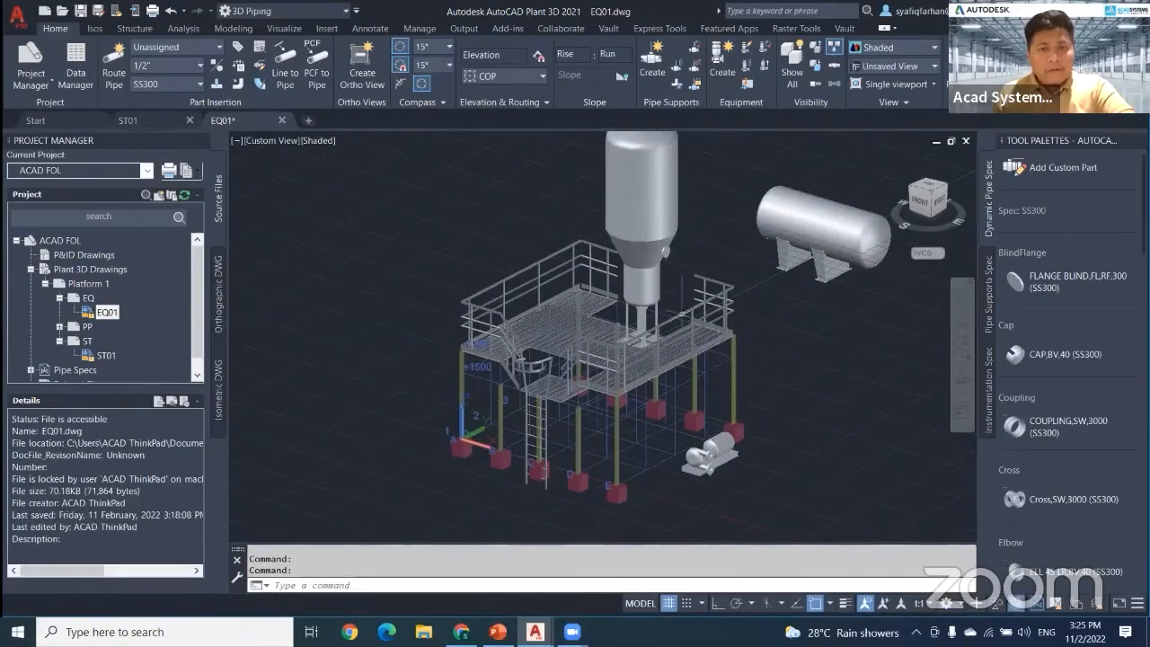
pyautogui.scroll(2, 681, 267)
pyautogui.scroll(2, 682, 267)
pyautogui.moveTo(660, 334); pyautogui.dragTo(513, 341, button='middle')
pyautogui.click(513, 341)
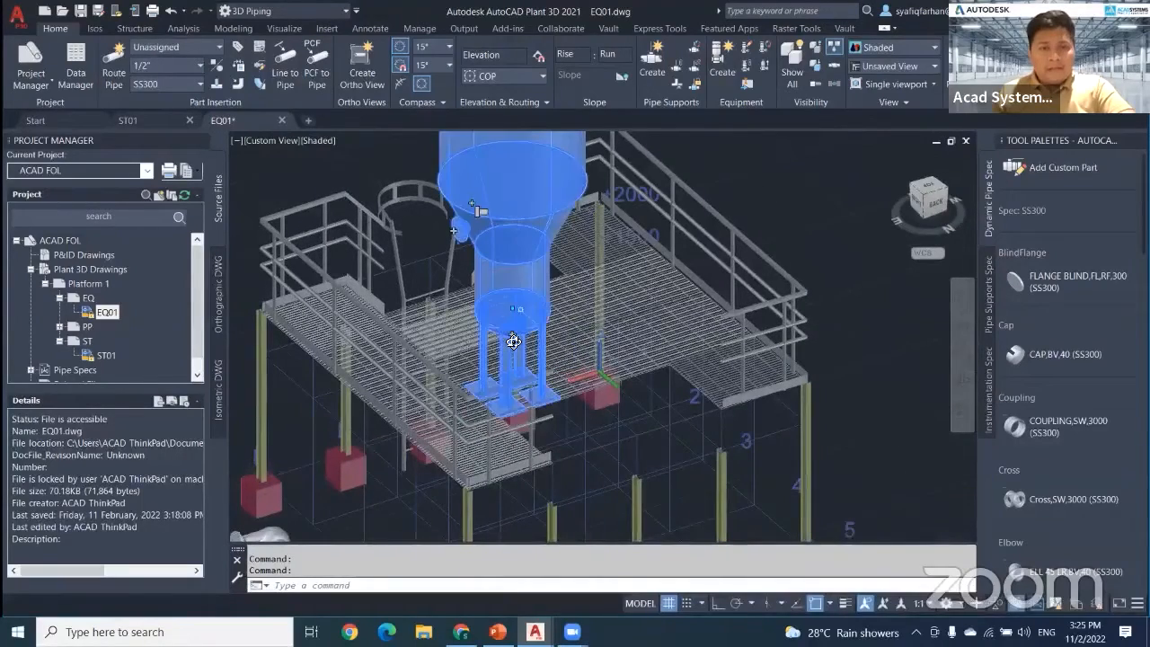
pyautogui.scroll(5, 513, 340)
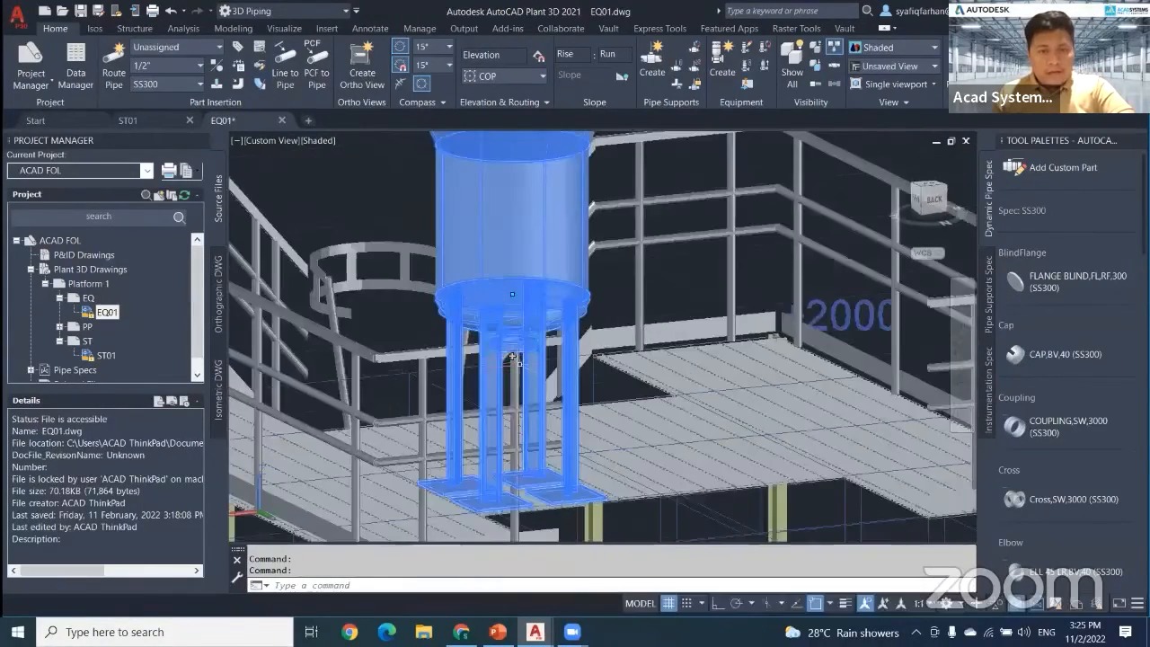
pyautogui.click(509, 352)
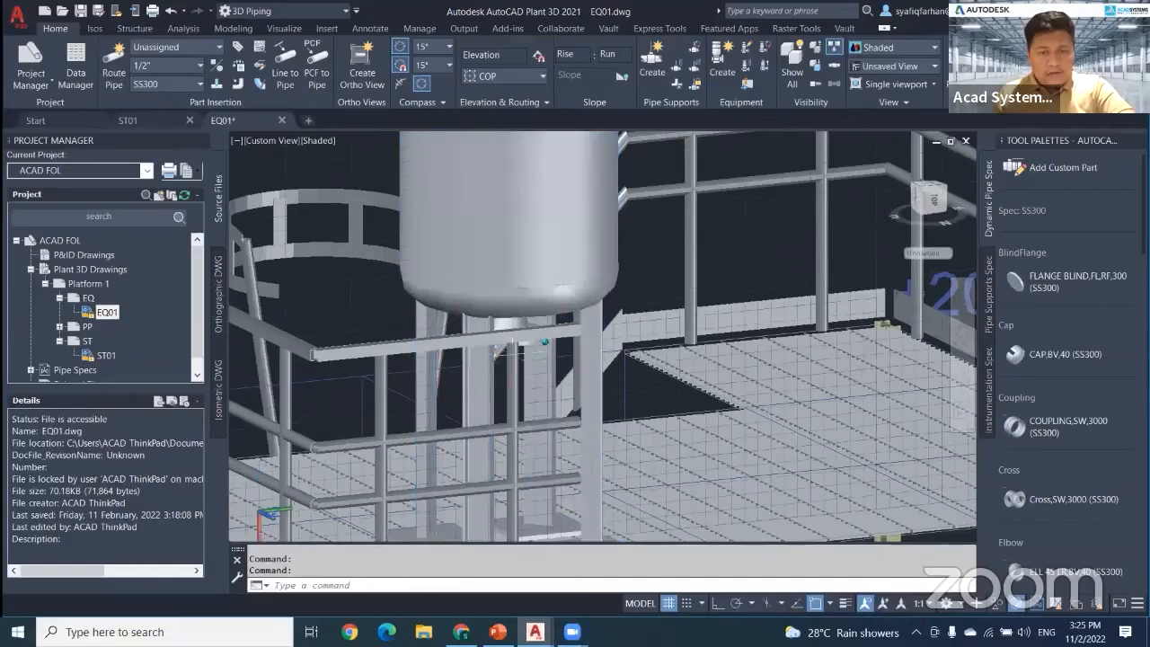
pyautogui.moveTo(511, 466); pyautogui.dragTo(514, 330, button='middle')
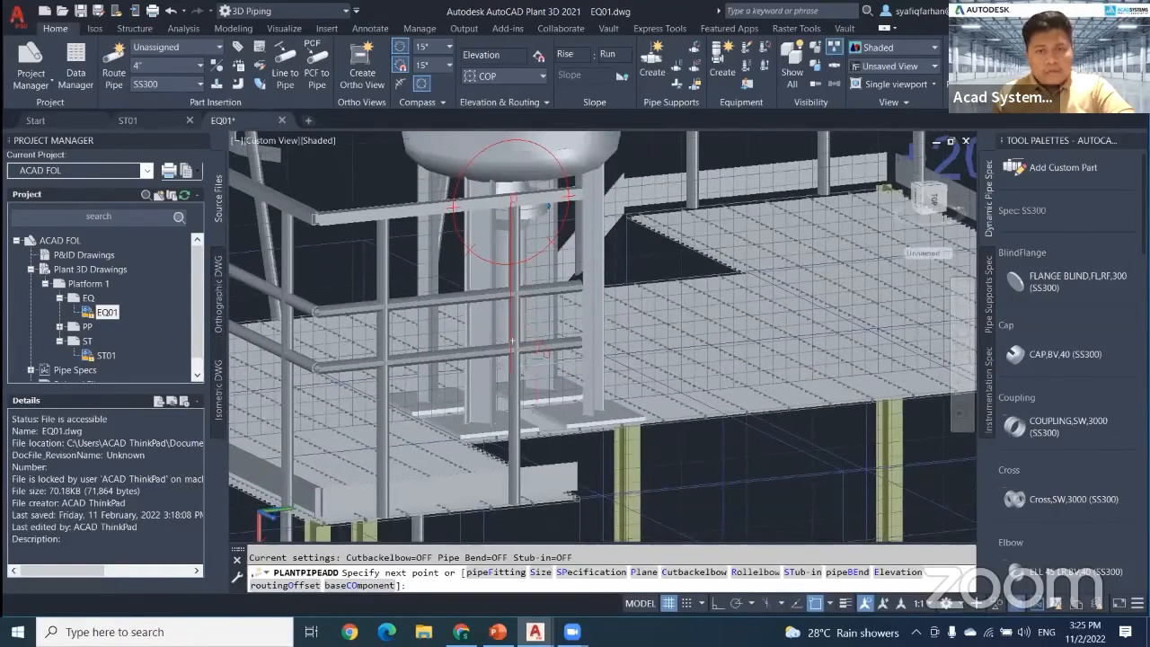
pyautogui.click(512, 342)
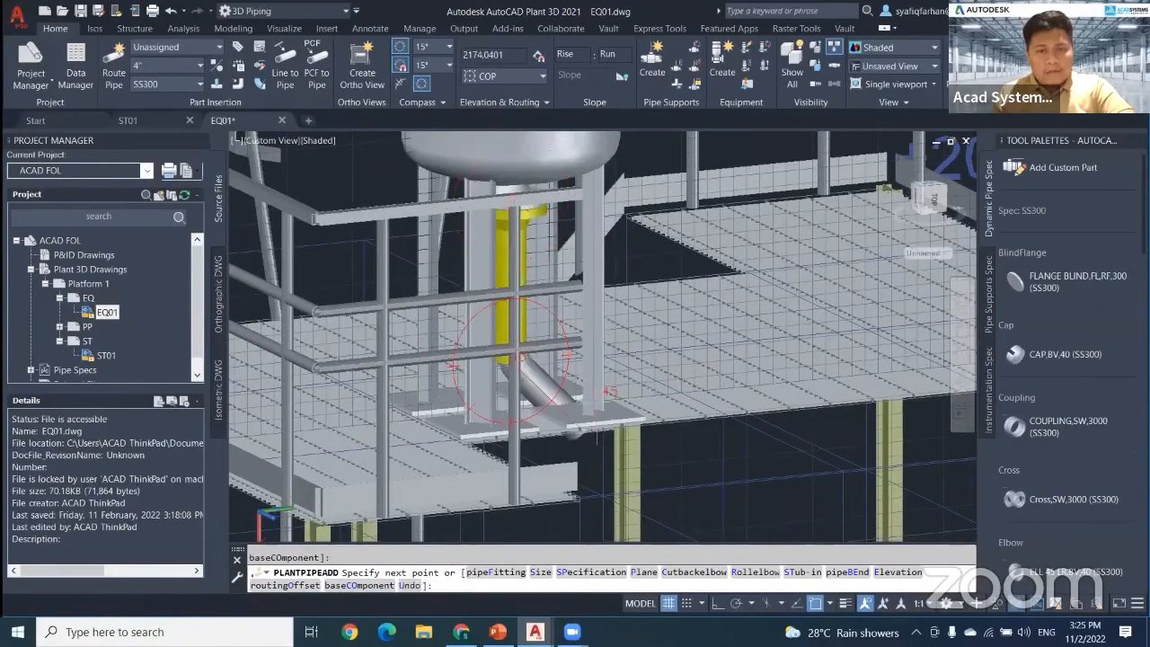
# Step: Route the pipe horizontally toward the platform's edge and then down below the deck to an elevation of about 956, ending the route
pyautogui.keyDown('shift'); pyautogui.moveTo(626, 408); pyautogui.dragTo(721, 404, button='middle'); pyautogui.keyUp('shift')
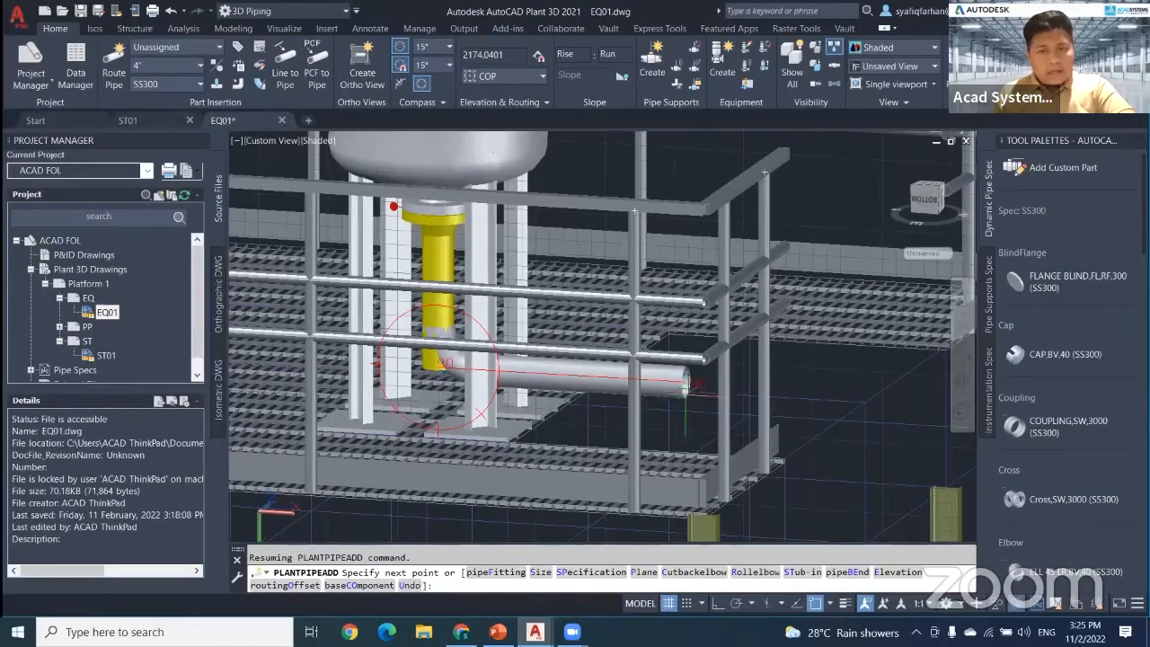
pyautogui.click(689, 383)
pyautogui.moveTo(688, 436); pyautogui.dragTo(721, 243, button='middle')
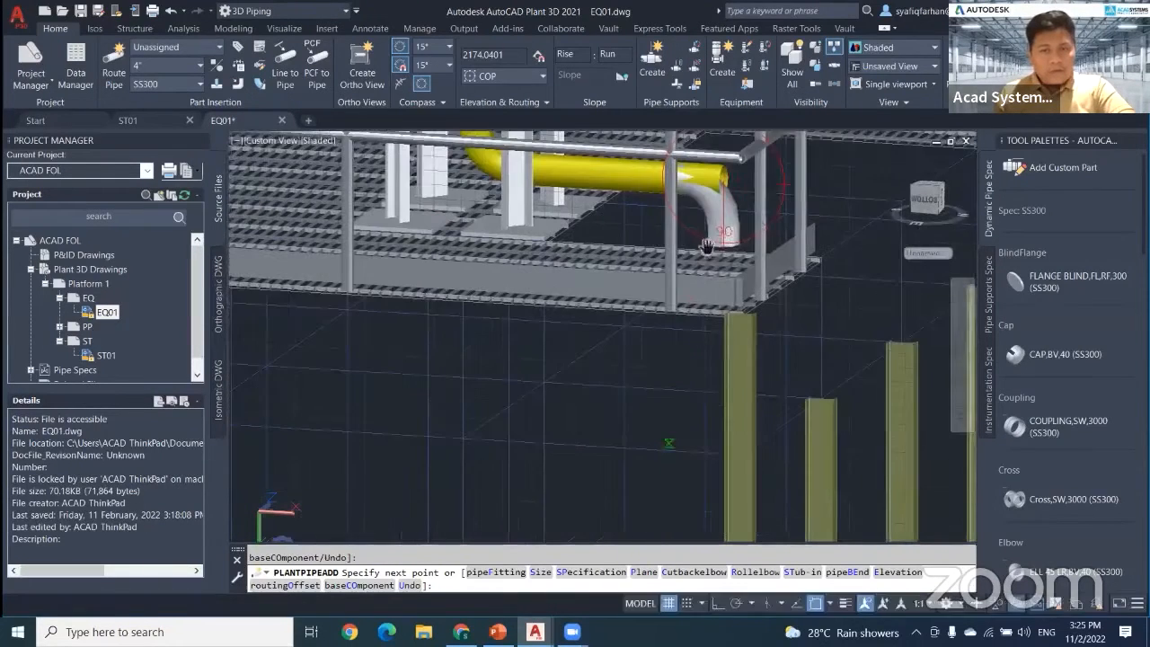
pyautogui.scroll(-4, 670, 444)
pyautogui.moveTo(658, 485); pyautogui.dragTo(643, 357, button='middle')
pyautogui.scroll(-2, 655, 437)
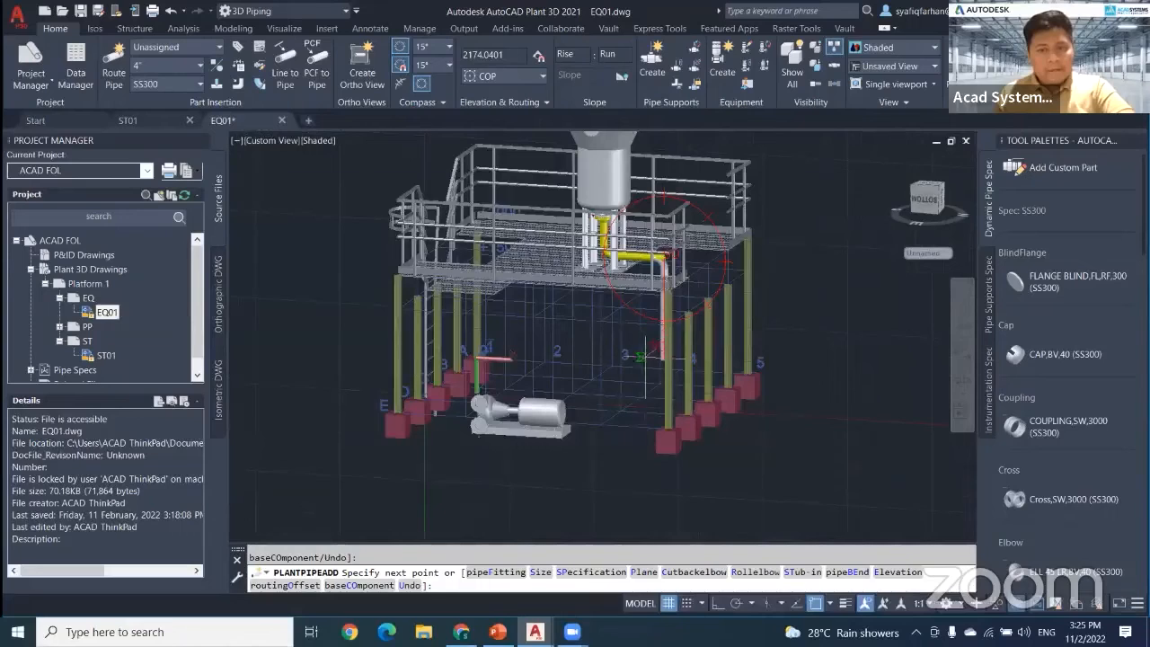
pyautogui.scroll(4, 656, 345)
pyautogui.click(654, 344)
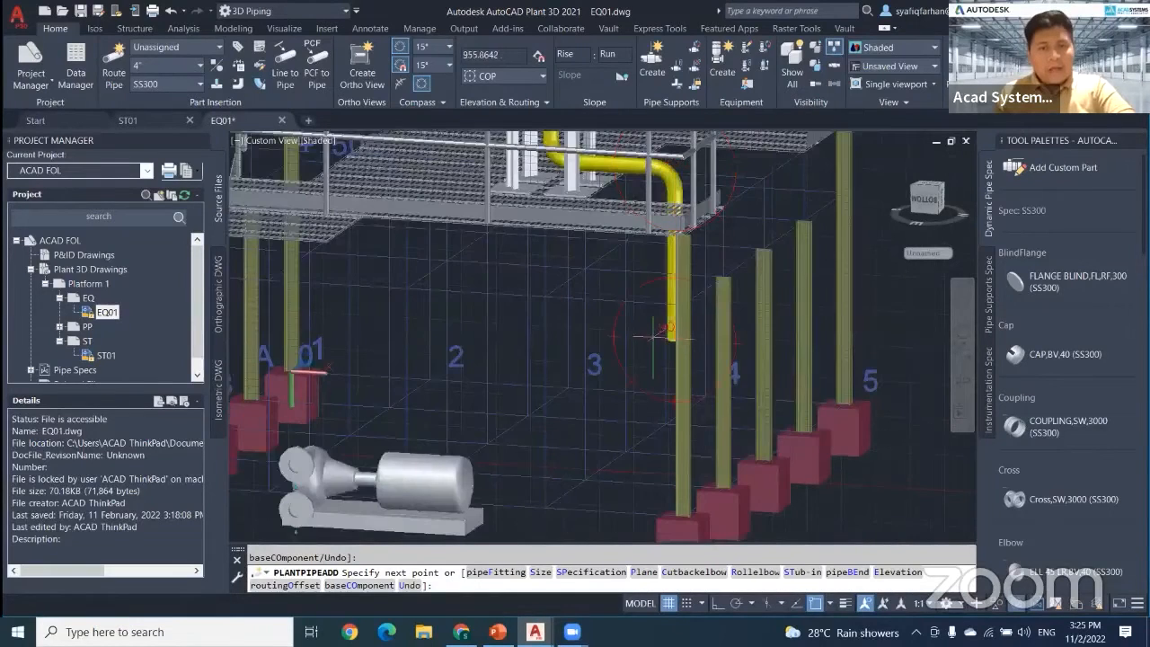
pyautogui.press('Escape')
pyautogui.scroll(-5, 654, 344)
pyautogui.moveTo(654, 344); pyautogui.dragTo(619, 367, button='middle')
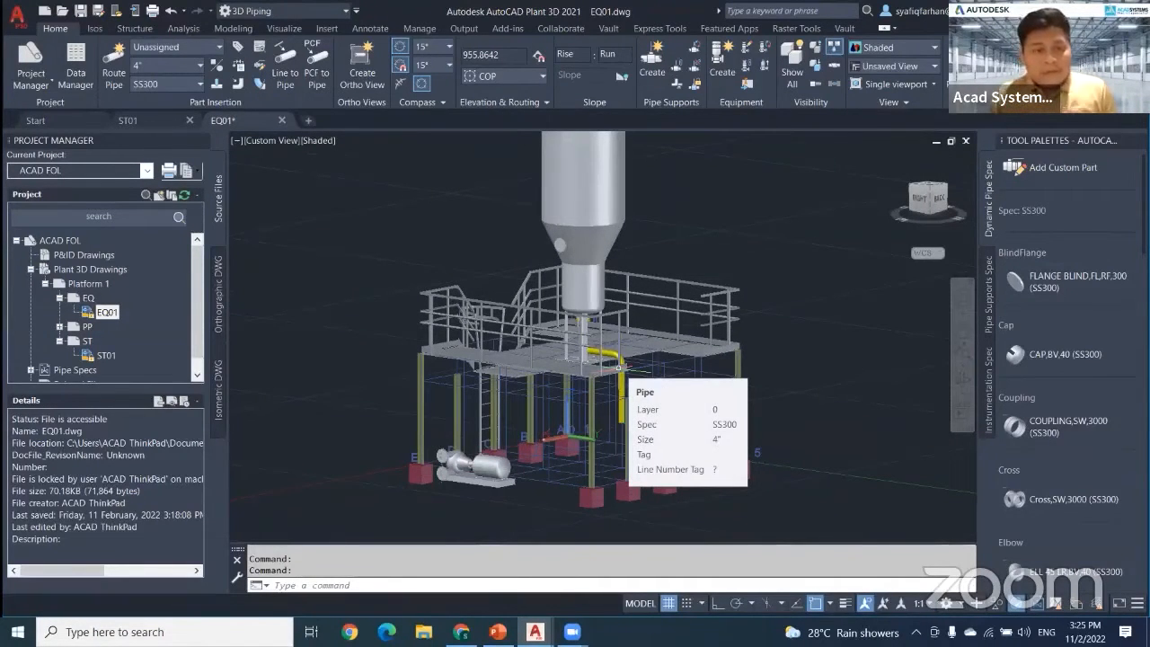
# Step: Undo the entire trial pipe route from the vertical tank's bottom nozzle
pyautogui.hotkey('ctrl', 'z')
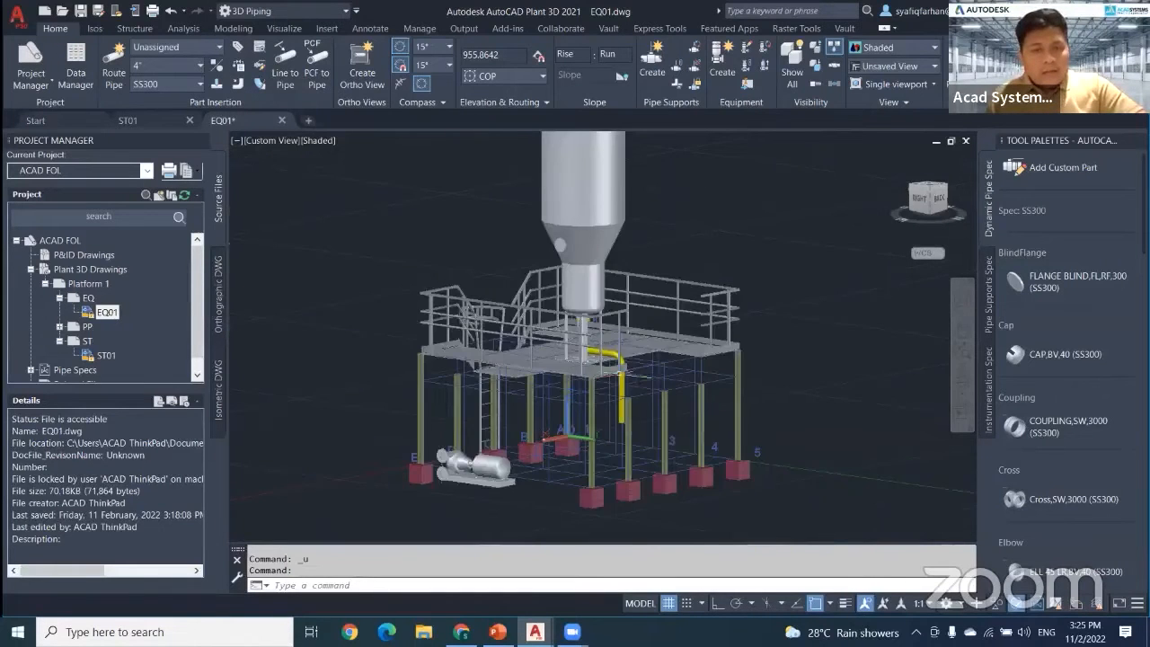
pyautogui.hotkey('ctrl', 'z')
pyautogui.hotkey('ctrl', 'z')
pyautogui.hotkey('ctrl', 'z')
pyautogui.hotkey('ctrl', 'z')
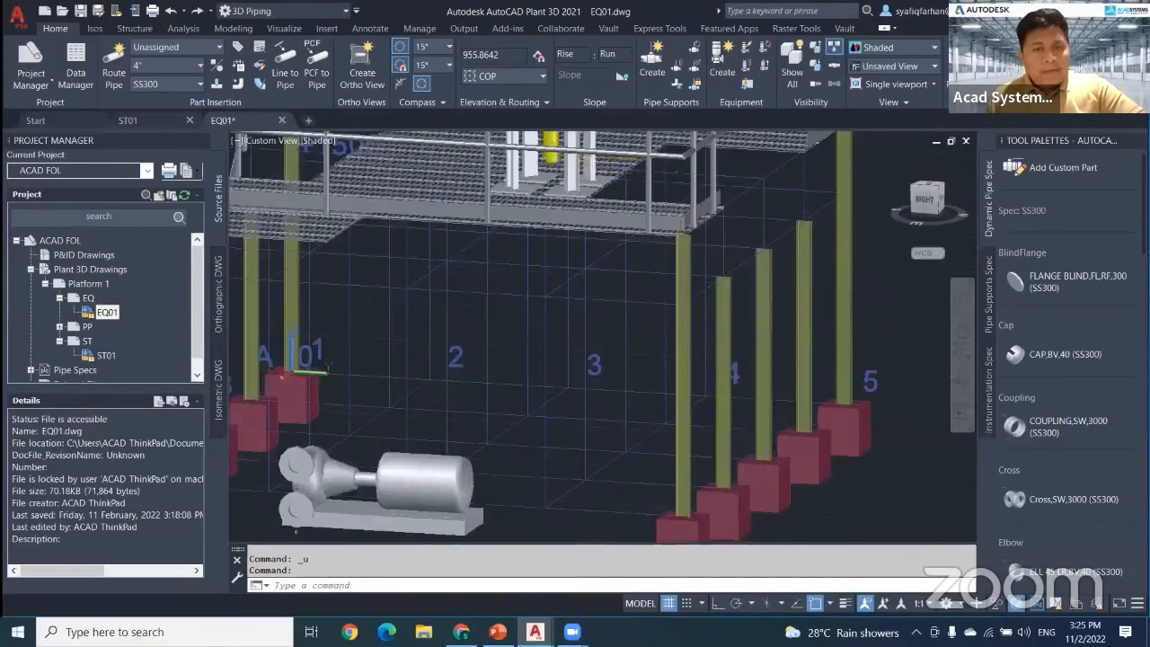
pyautogui.hotkey('ctrl', 'z')
pyautogui.hotkey('ctrl', 'z')
pyautogui.hotkey('ctrl', 'z')
pyautogui.hotkey('ctrl', 'z')
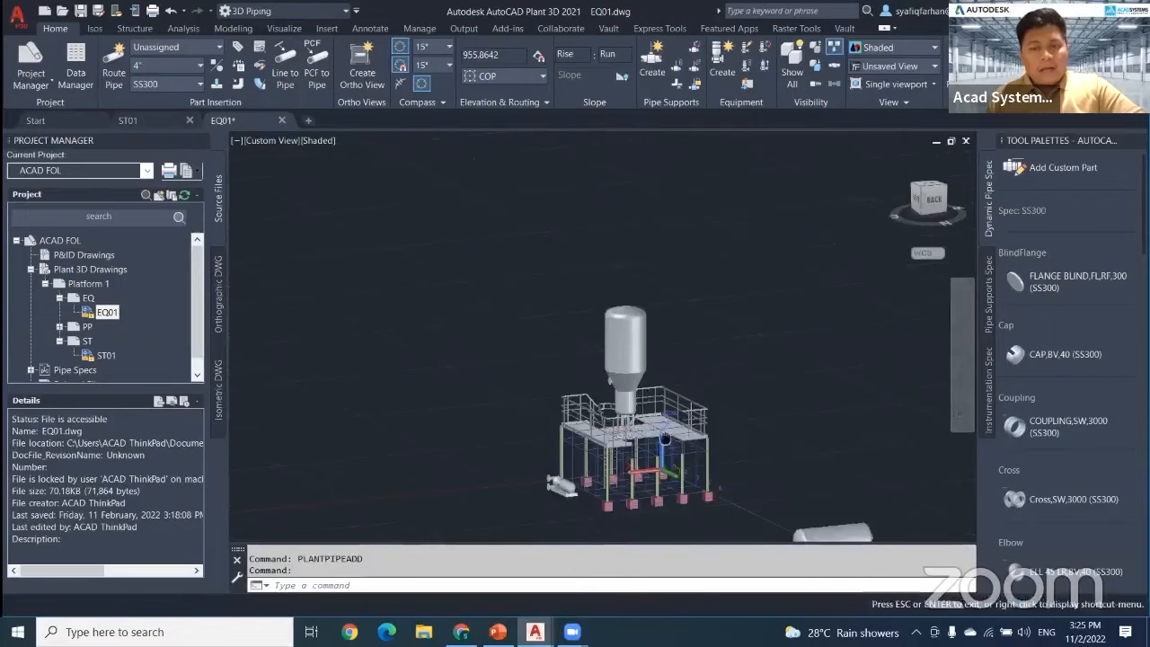
# Step: Save EQ01 and create a new drawing named PP01 in the PP folder under Platform 1
pyautogui.moveTo(665, 439); pyautogui.dragTo(754, 431, button='middle')
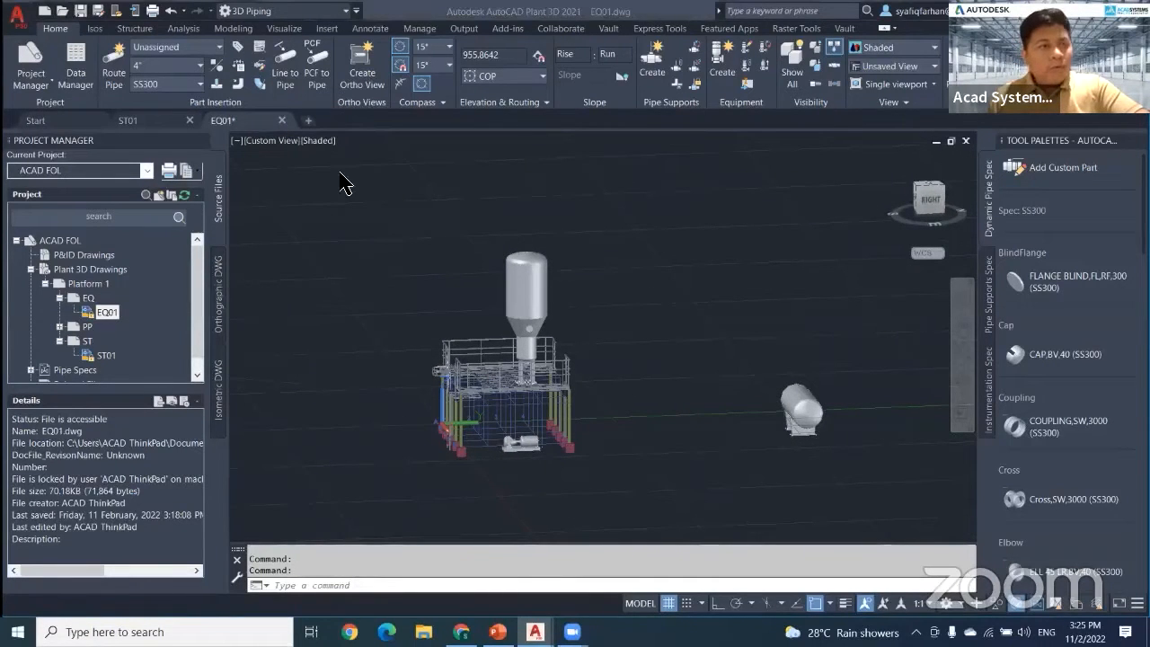
pyautogui.click(83, 13)
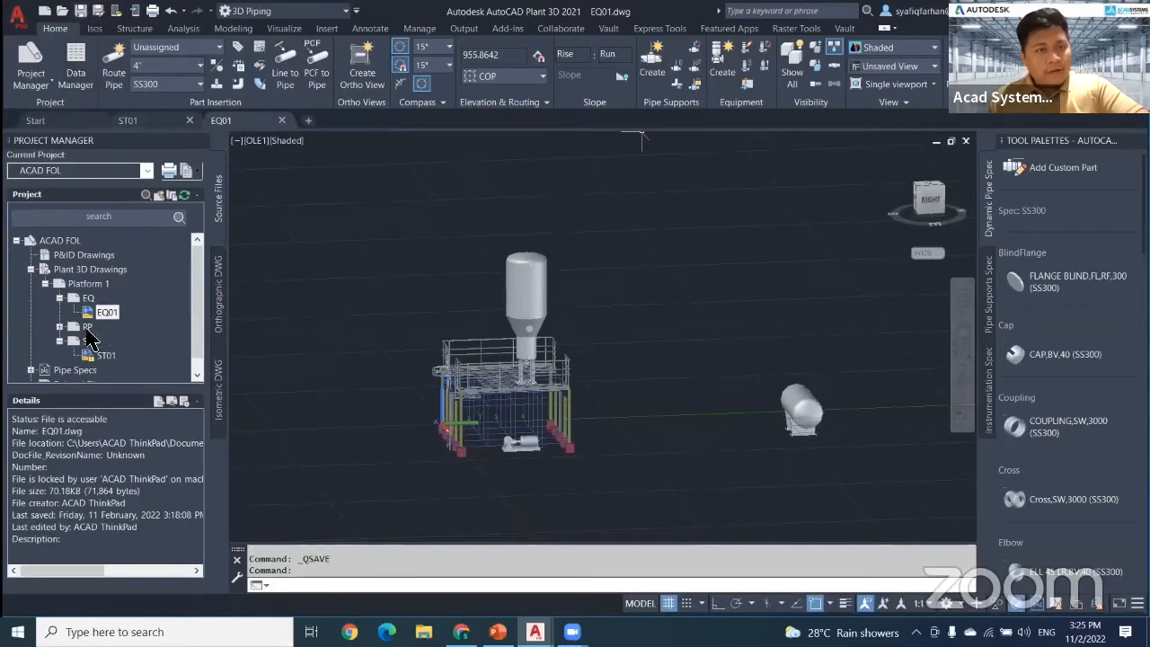
pyautogui.rightClick(82, 328)
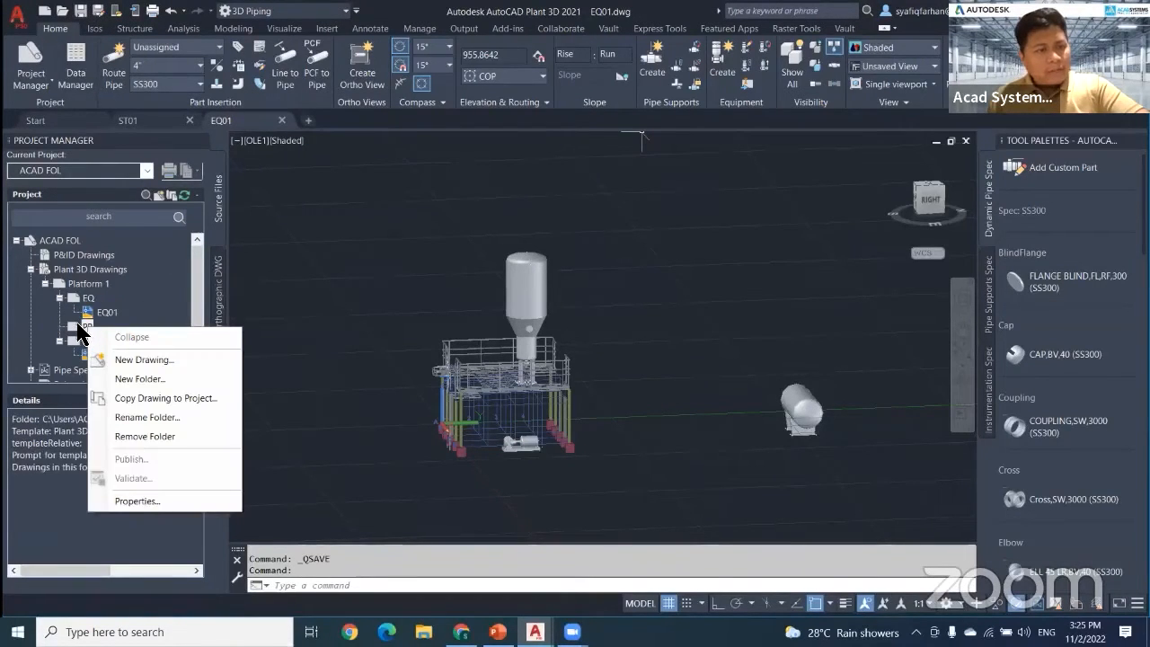
pyautogui.click(142, 359)
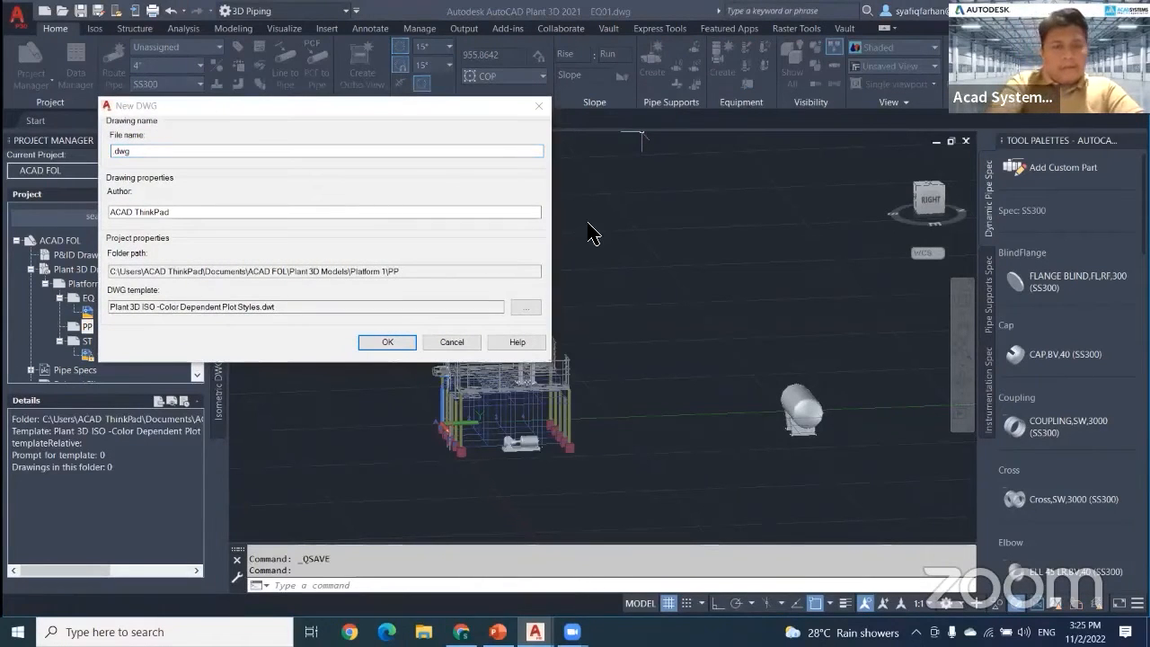
pyautogui.click(125, 152)
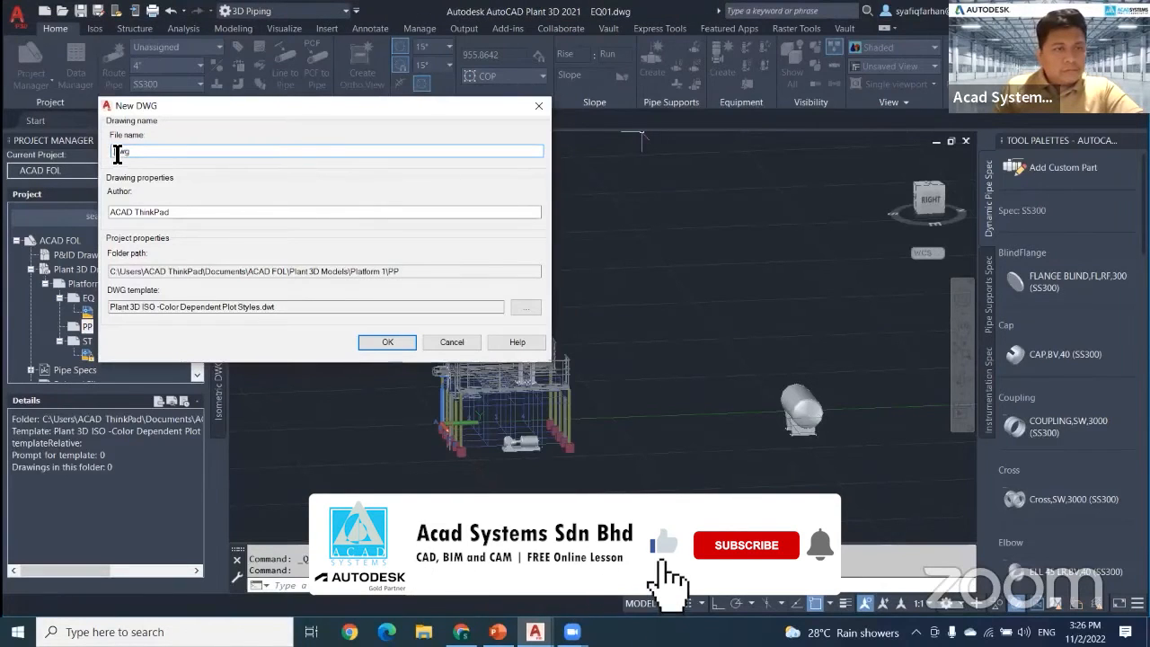
pyautogui.write('pp01')
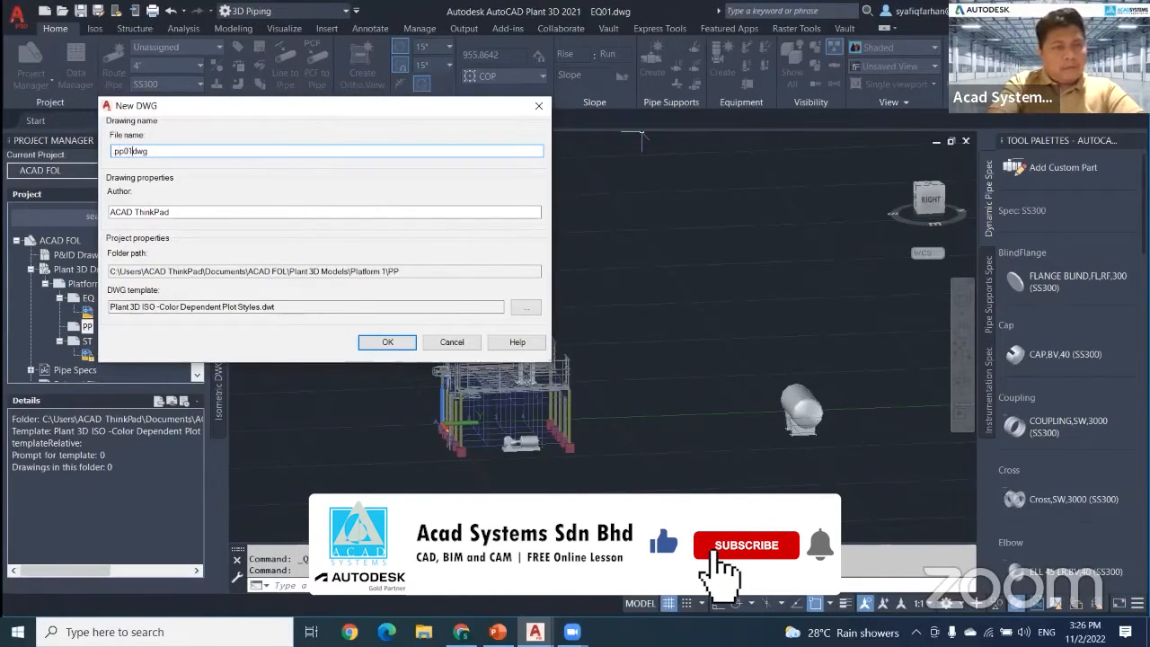
pyautogui.press('BackSpace')
pyautogui.press('BackSpace')
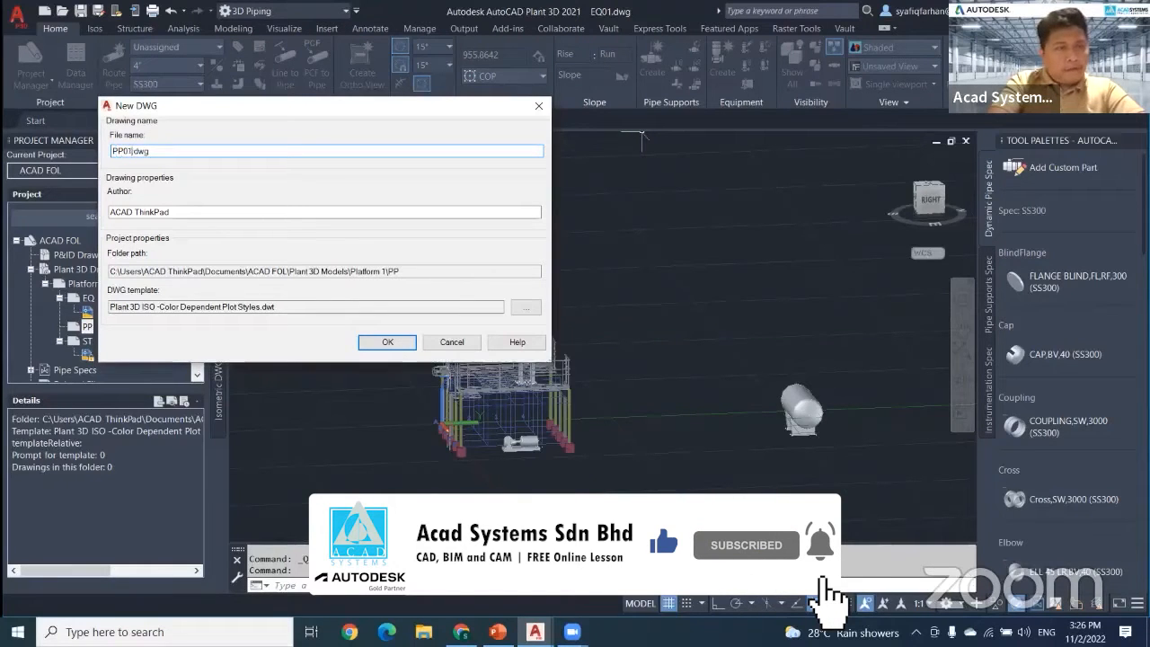
pyautogui.press('Return')
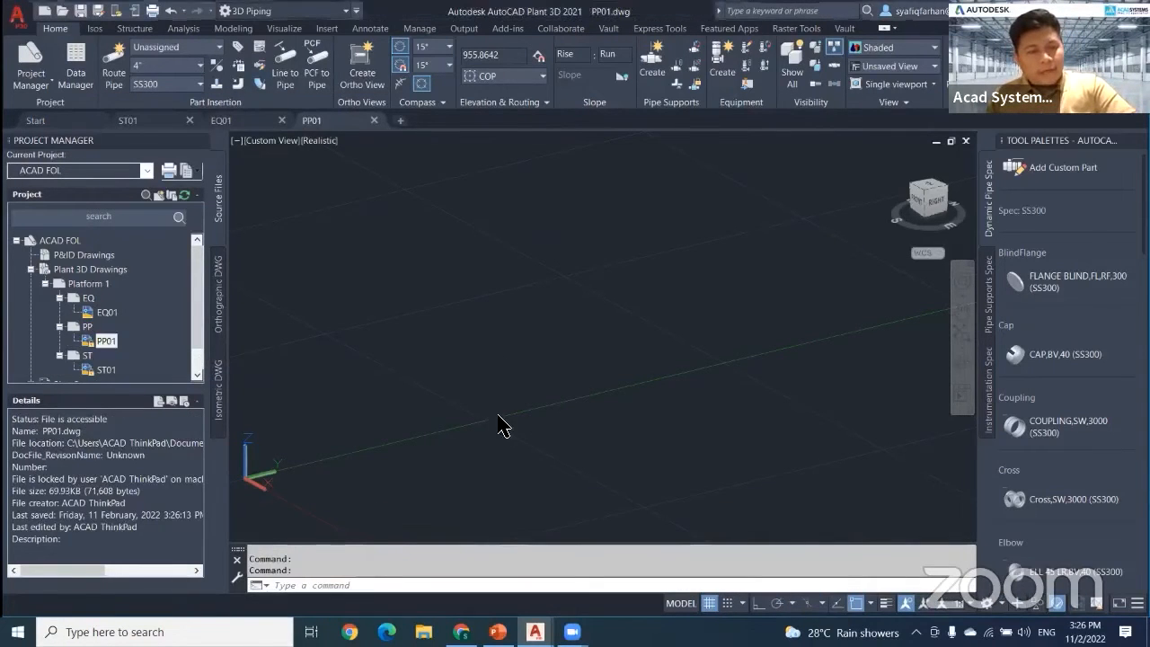
# Step: Attach EQ01.dwg from the EQ folder to PP01 as an external reference at 0,0,0 with scale 1 and rotation 0
pyautogui.moveTo(499, 416); pyautogui.dragTo(515, 393, button='middle')
pyautogui.press('Escape')
pyautogui.press('Escape')
pyautogui.write('xref')
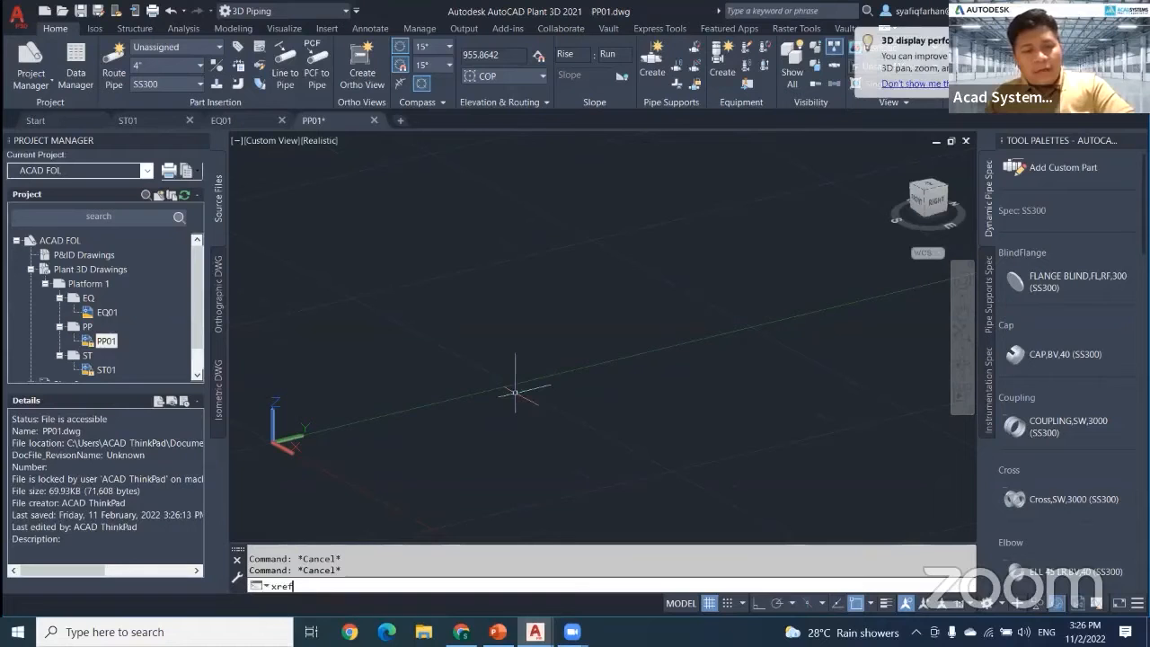
pyautogui.press('Return')
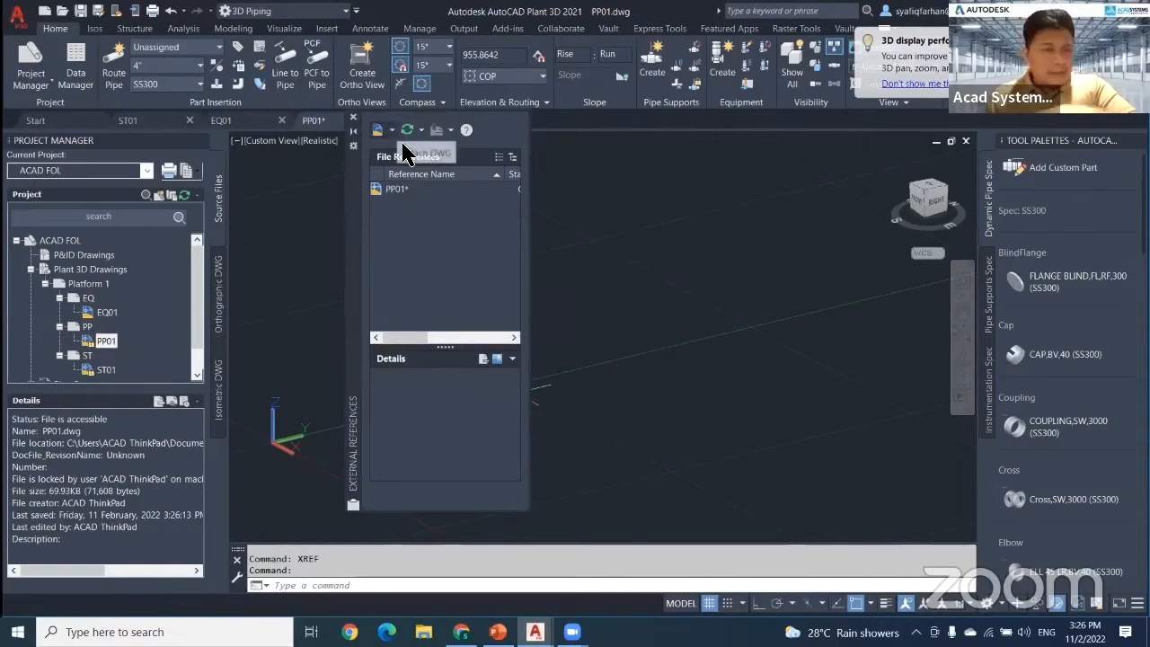
pyautogui.click(378, 129)
pyautogui.click(407, 150)
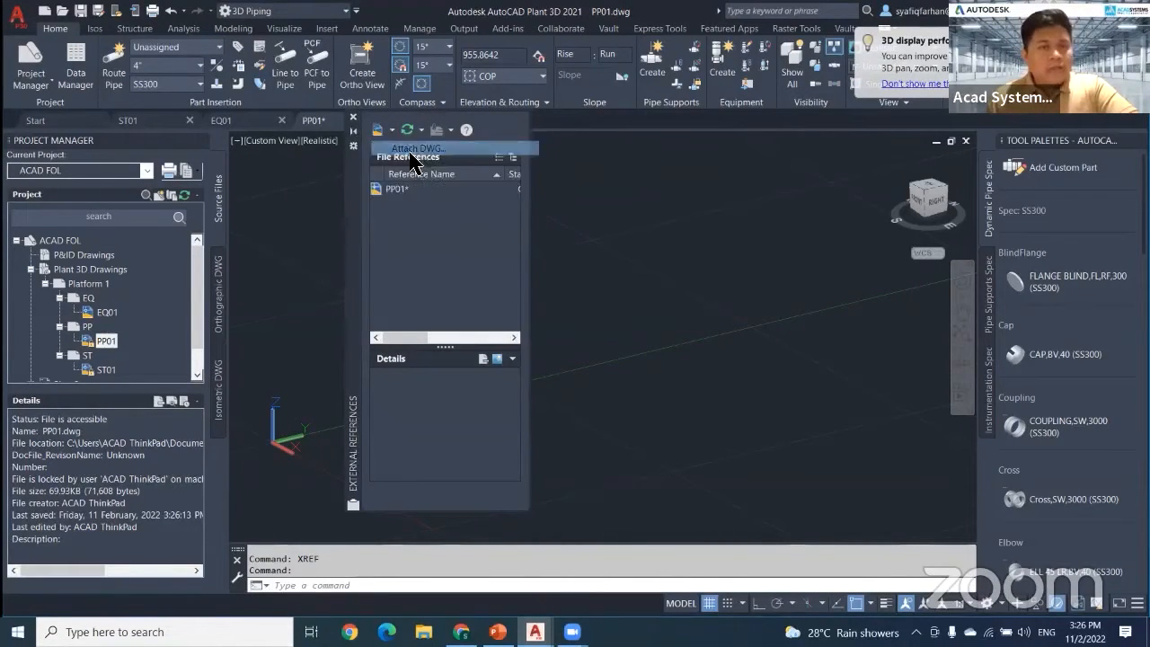
pyautogui.click(614, 185)
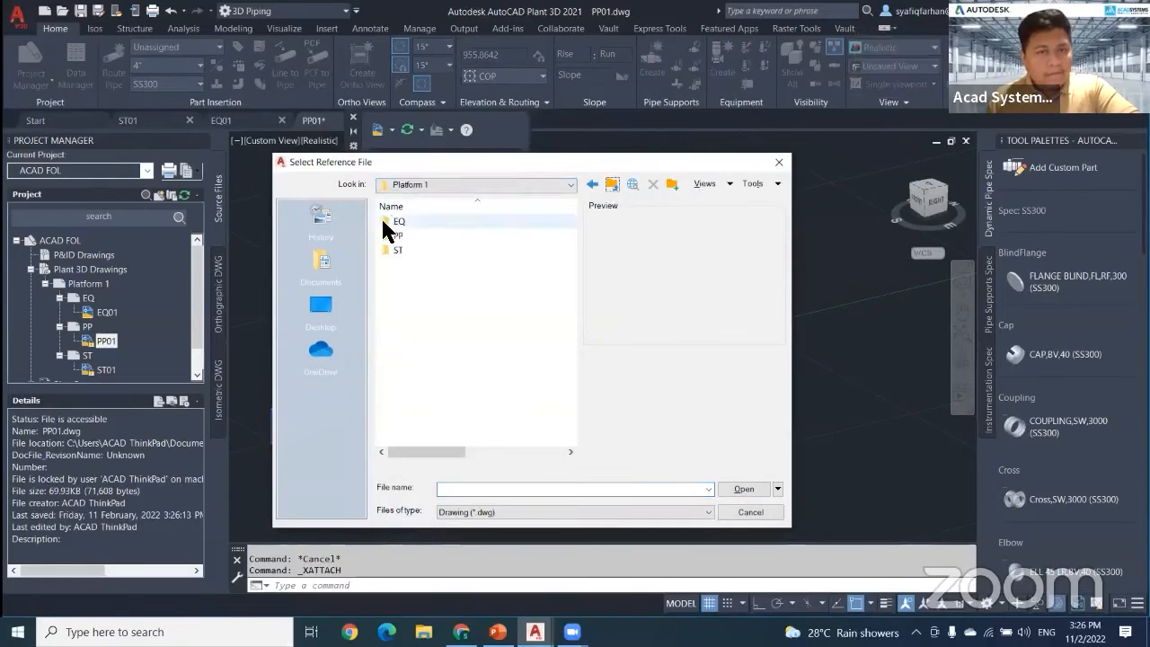
pyautogui.doubleClick(386, 221)
pyautogui.click(410, 222)
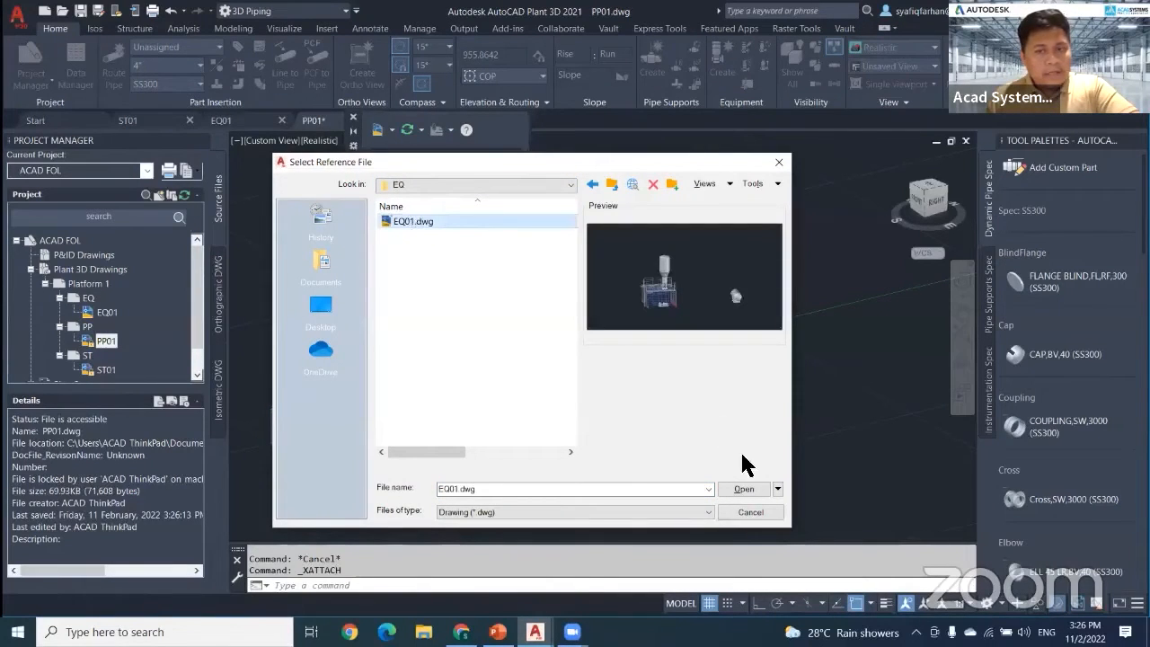
pyautogui.click(744, 488)
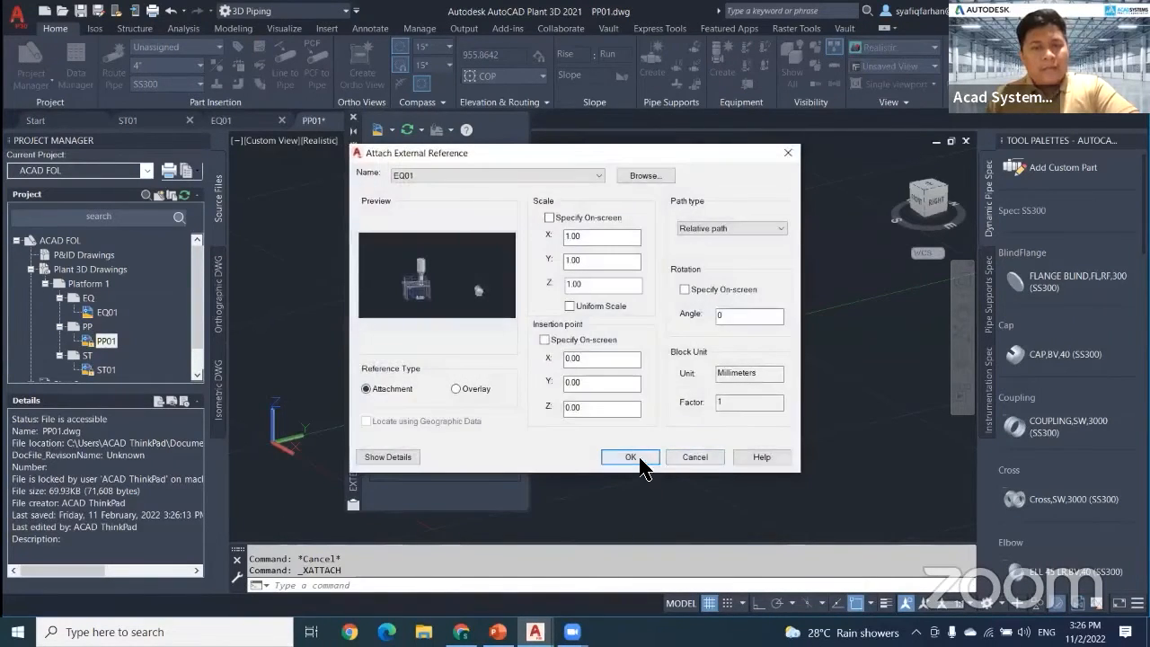
pyautogui.click(631, 457)
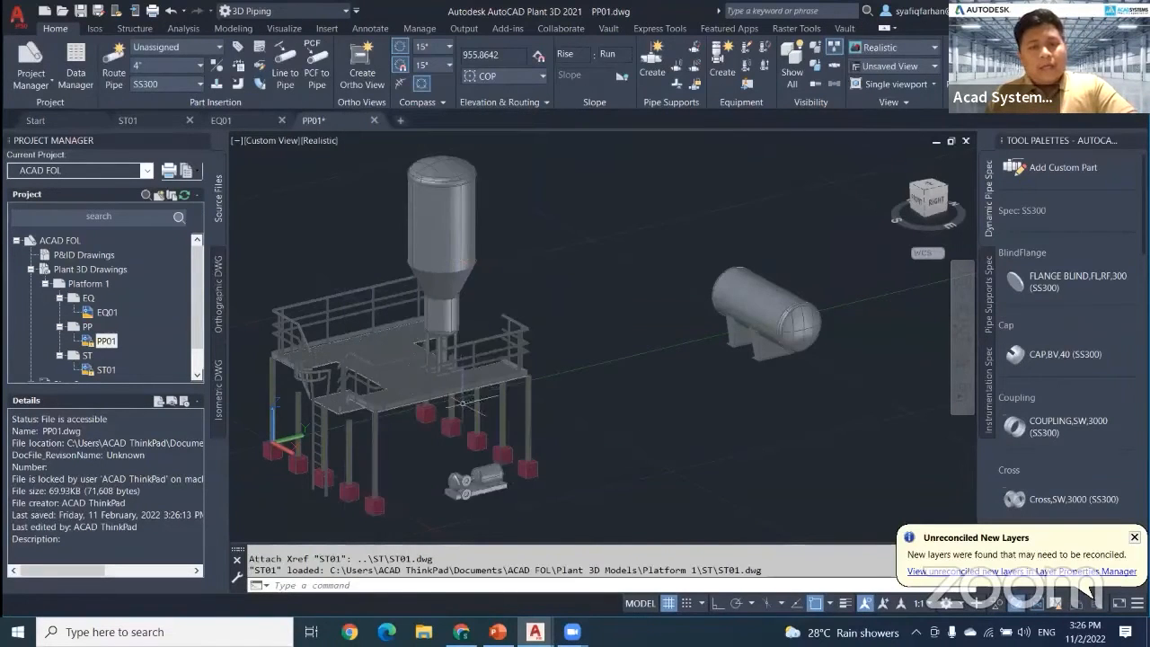
# Step: Start a 4" SS300 pipe from the nozzle on the vertical tank's cone and route a short horizontal leg outward
pyautogui.scroll(3, 478, 420)
pyautogui.keyDown('shift'); pyautogui.moveTo(478, 420); pyautogui.dragTo(600, 370, button='middle'); pyautogui.keyUp('shift')
pyautogui.scroll(4, 622, 371)
pyautogui.scroll(3, 630, 383)
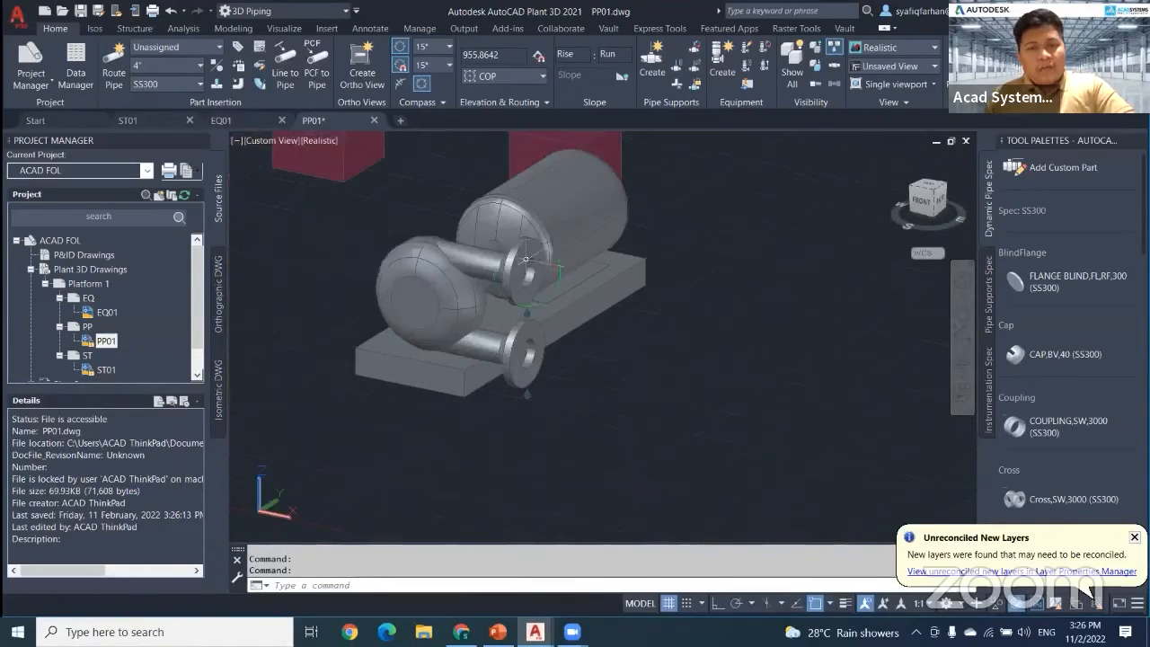
pyautogui.scroll(-8, 554, 296)
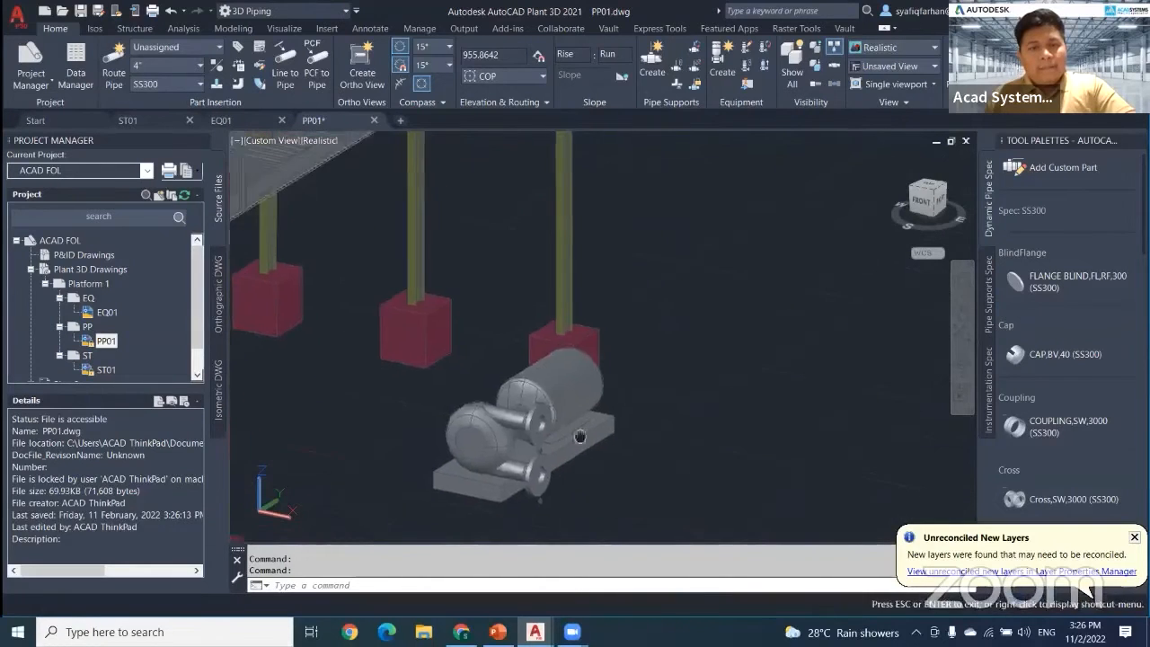
pyautogui.keyDown('shift'); pyautogui.moveTo(552, 319); pyautogui.dragTo(472, 198, button='middle'); pyautogui.keyUp('shift')
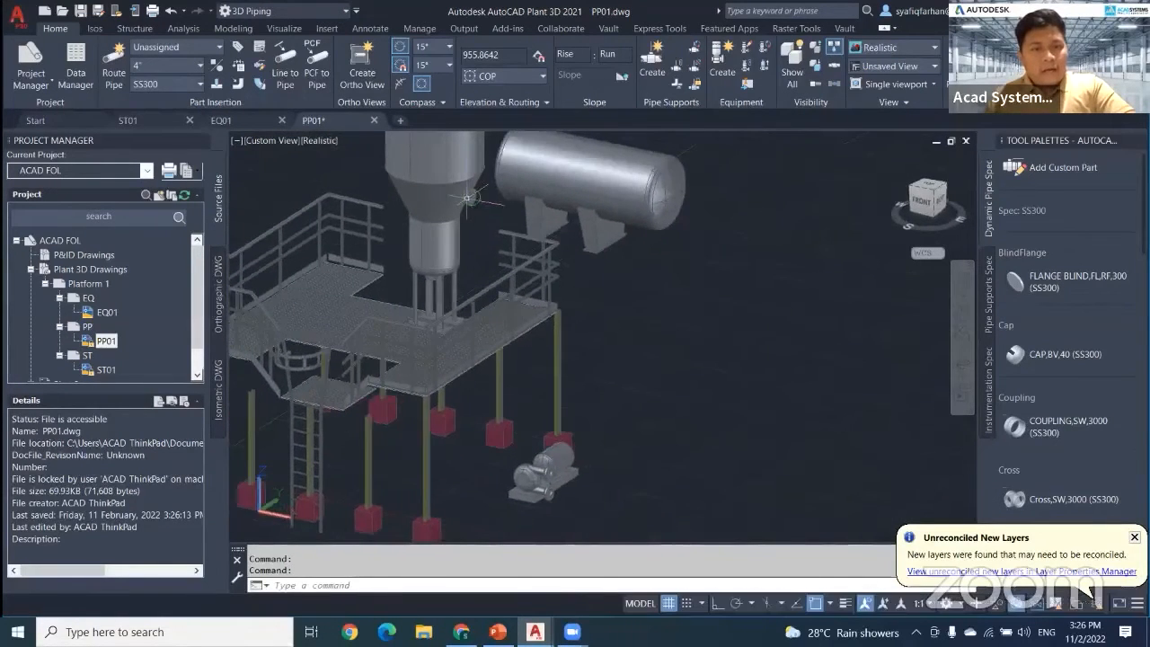
pyautogui.scroll(4, 472, 198)
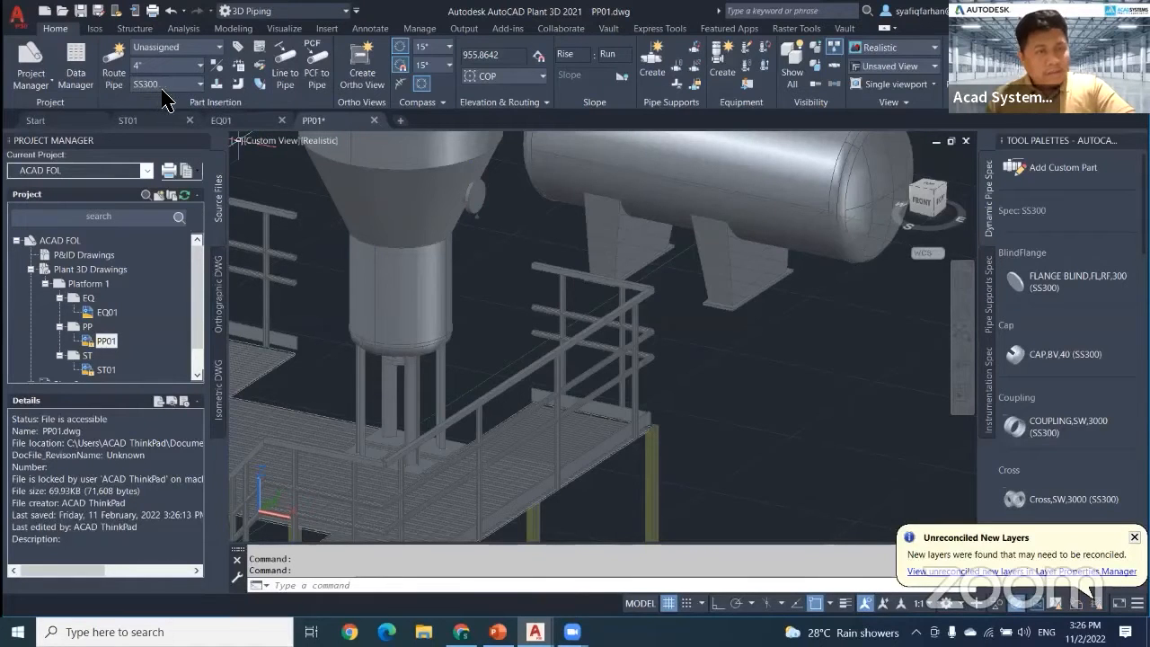
pyautogui.click(114, 70)
pyautogui.scroll(4, 481, 193)
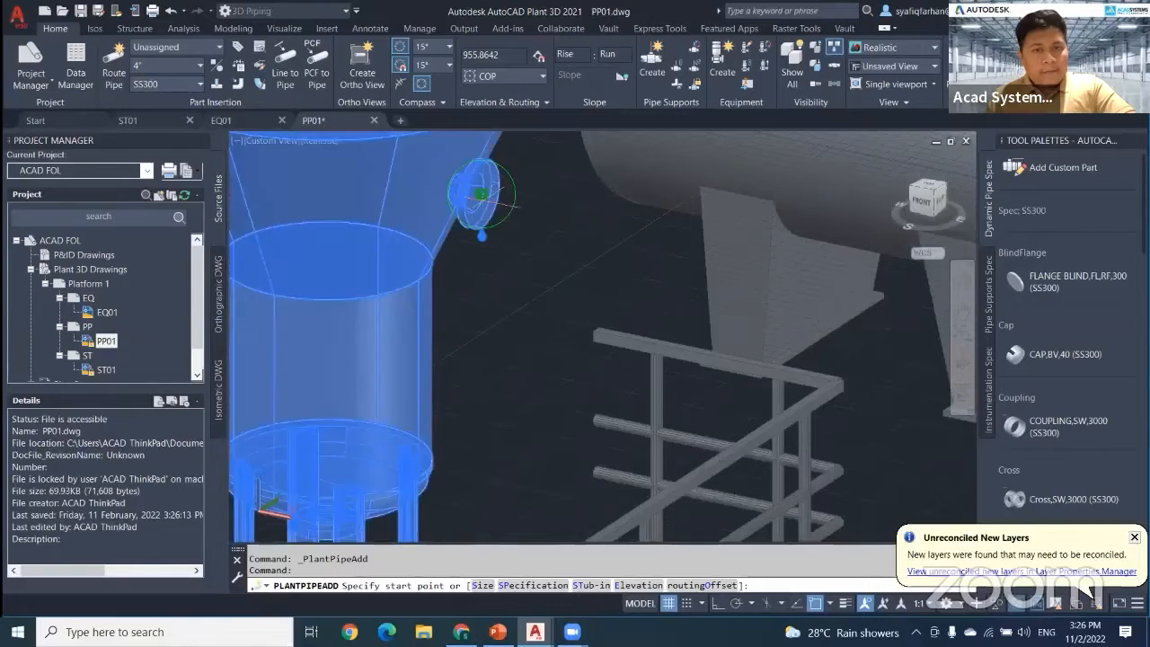
pyautogui.click(481, 194)
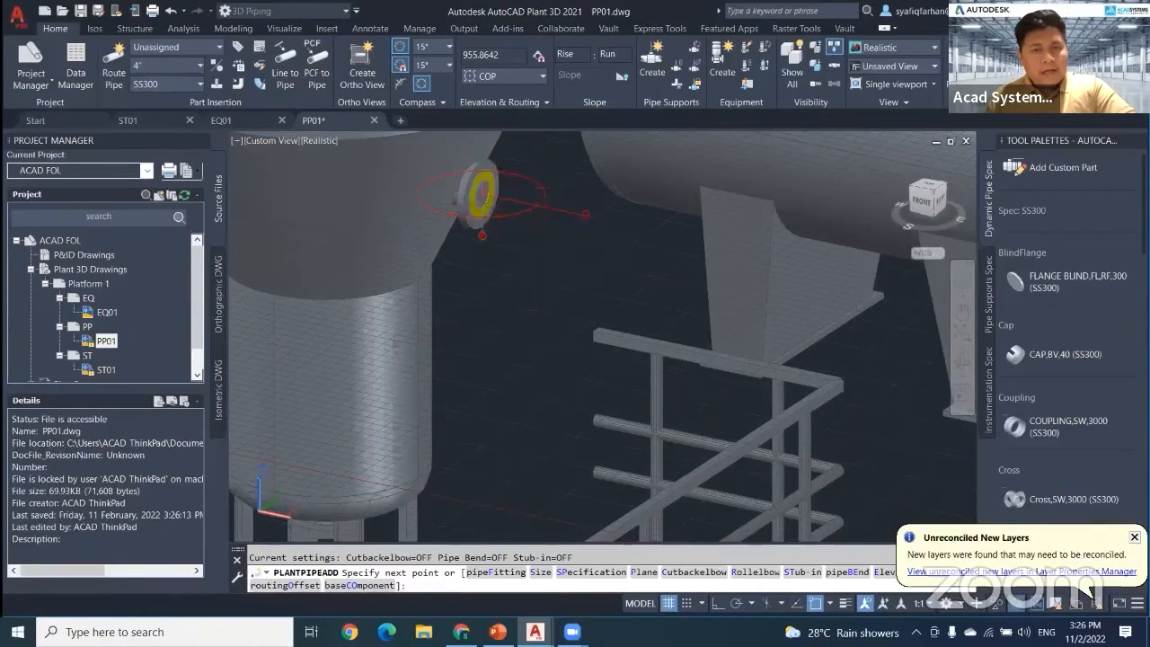
pyautogui.rightClick(555, 329)
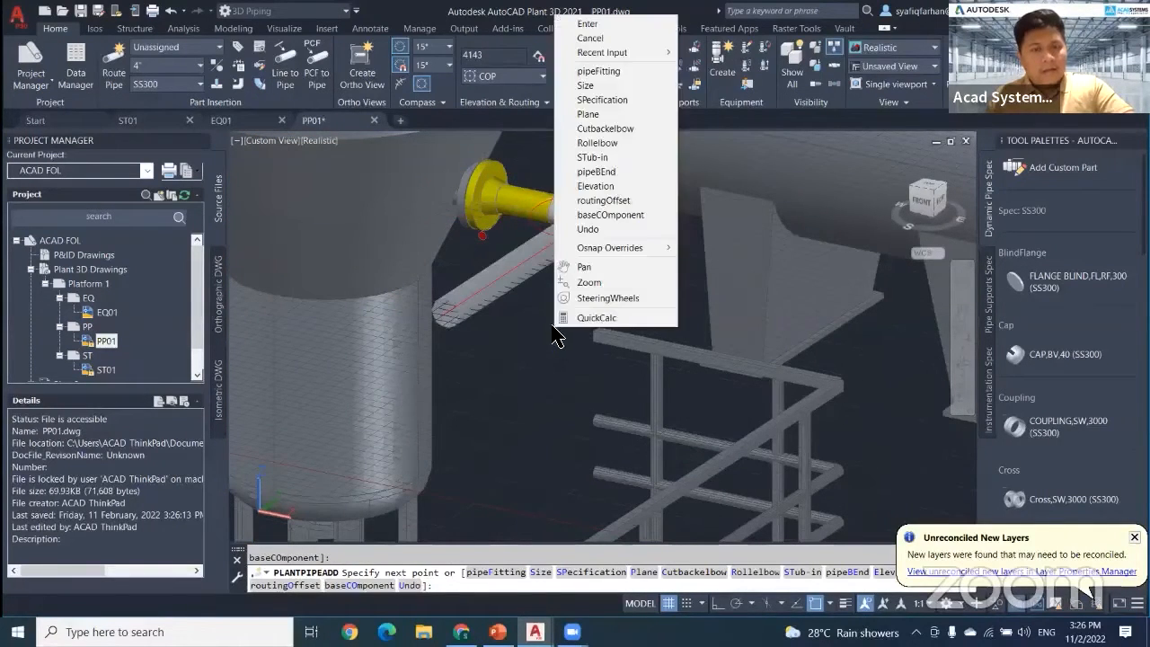
# Step: Undo the trial sideways leg and route the pipe straight down beside the tank to an elevation of about 3364
pyautogui.click(556, 334)
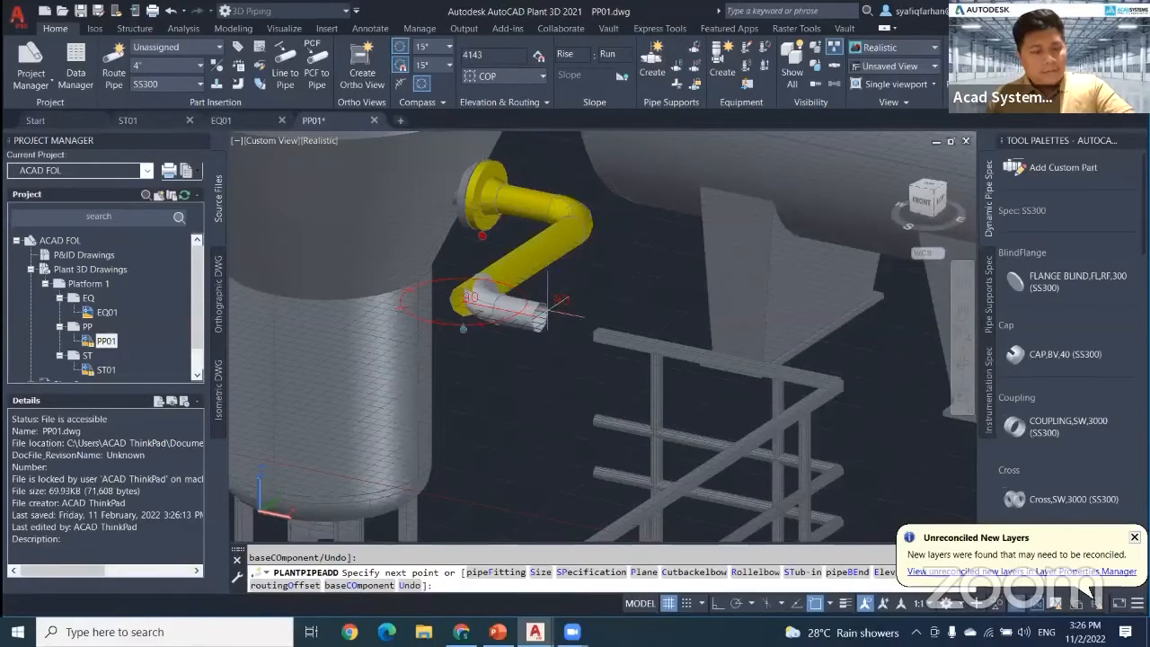
pyautogui.hotkey('ctrl', 'z')
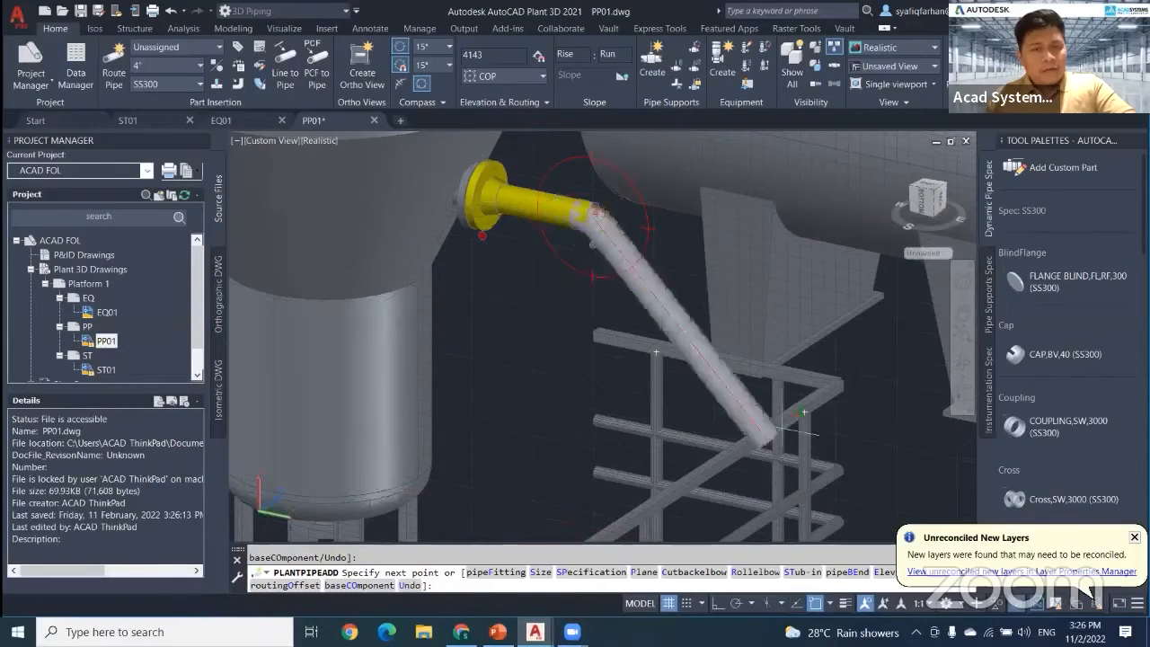
pyautogui.click(545, 403)
pyautogui.keyDown('shift'); pyautogui.moveTo(546, 403); pyautogui.dragTo(683, 391, button='middle'); pyautogui.keyUp('shift')
pyautogui.keyDown('ctrl'); pyautogui.rightClick(755, 374); pyautogui.keyUp('ctrl')
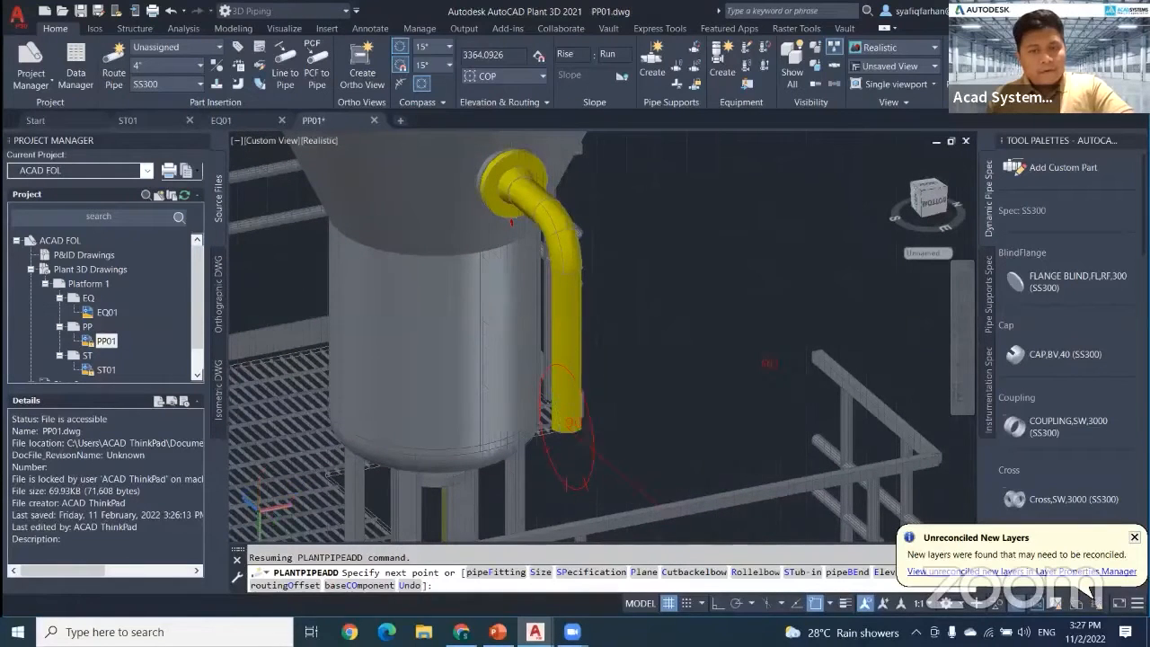
# Step: Route the pipe horizontally past the platform railing, drop it to an elevation of about 1175 and end the route
pyautogui.moveTo(785, 376); pyautogui.dragTo(532, 344, button='middle')
pyautogui.scroll(-4, 622, 337)
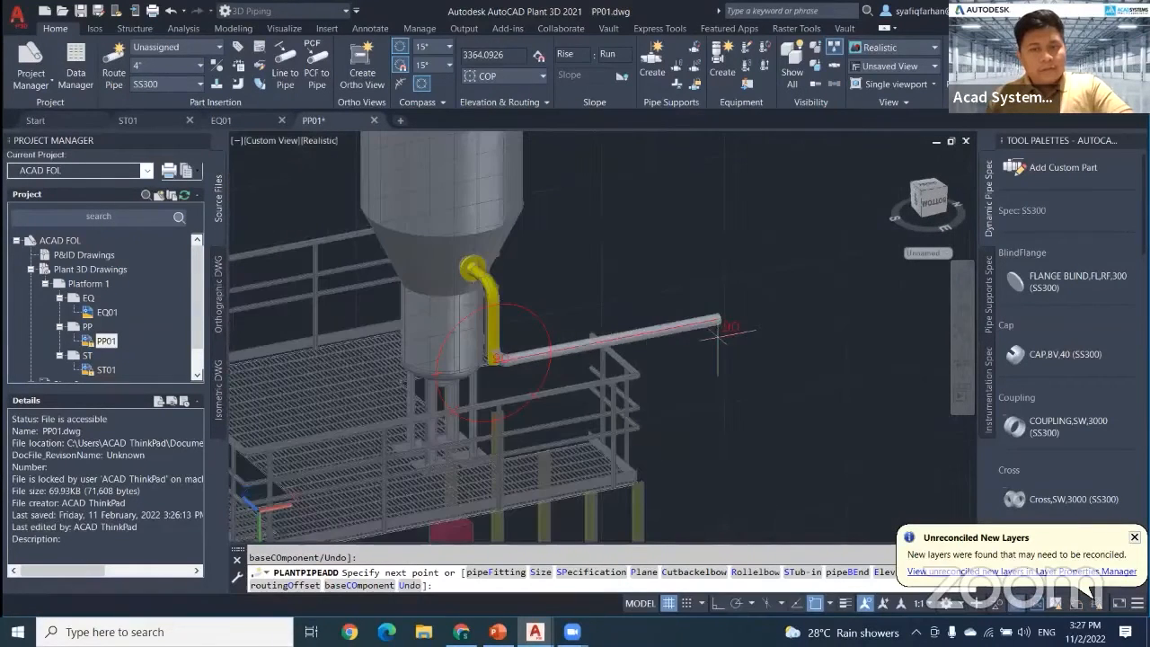
pyautogui.click(751, 326)
pyautogui.moveTo(746, 447); pyautogui.dragTo(692, 256, button='middle')
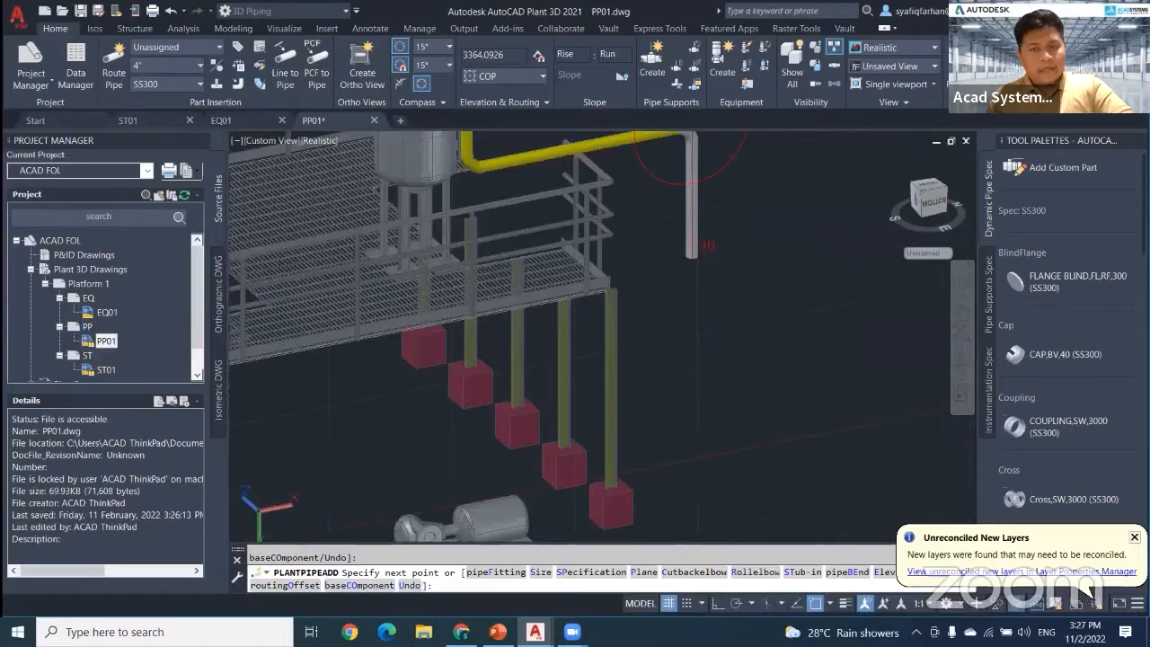
pyautogui.click(692, 343)
pyautogui.press('Escape')
# Step: Place a Beam Bolted Hanger 2 (CSGH006) pipe support on the horizontal run near its outer elbow
pyautogui.moveTo(670, 330); pyautogui.dragTo(678, 408, button='middle')
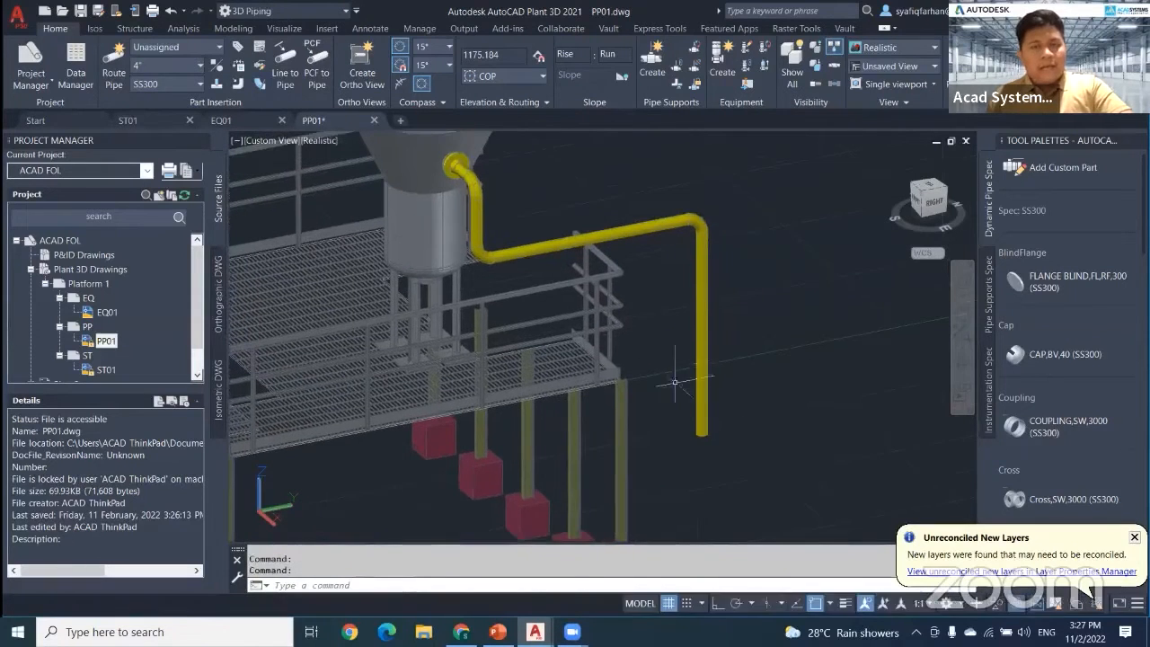
pyautogui.scroll(4, 608, 457)
pyautogui.scroll(-3, 688, 422)
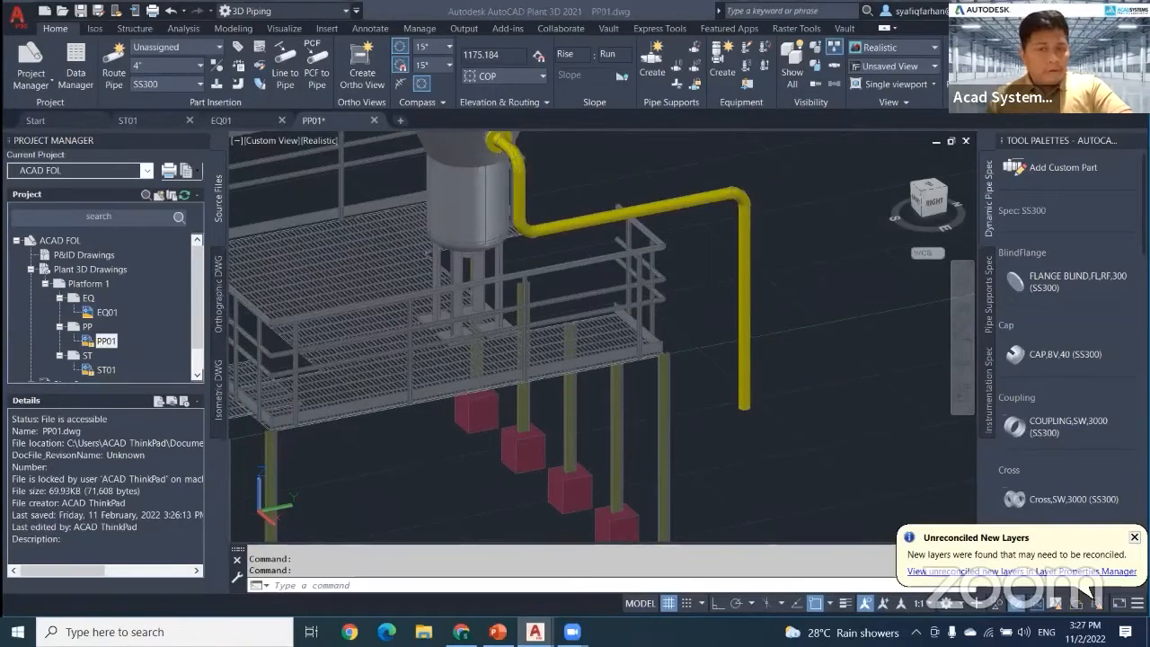
pyautogui.moveTo(714, 287); pyautogui.dragTo(719, 335, button='middle')
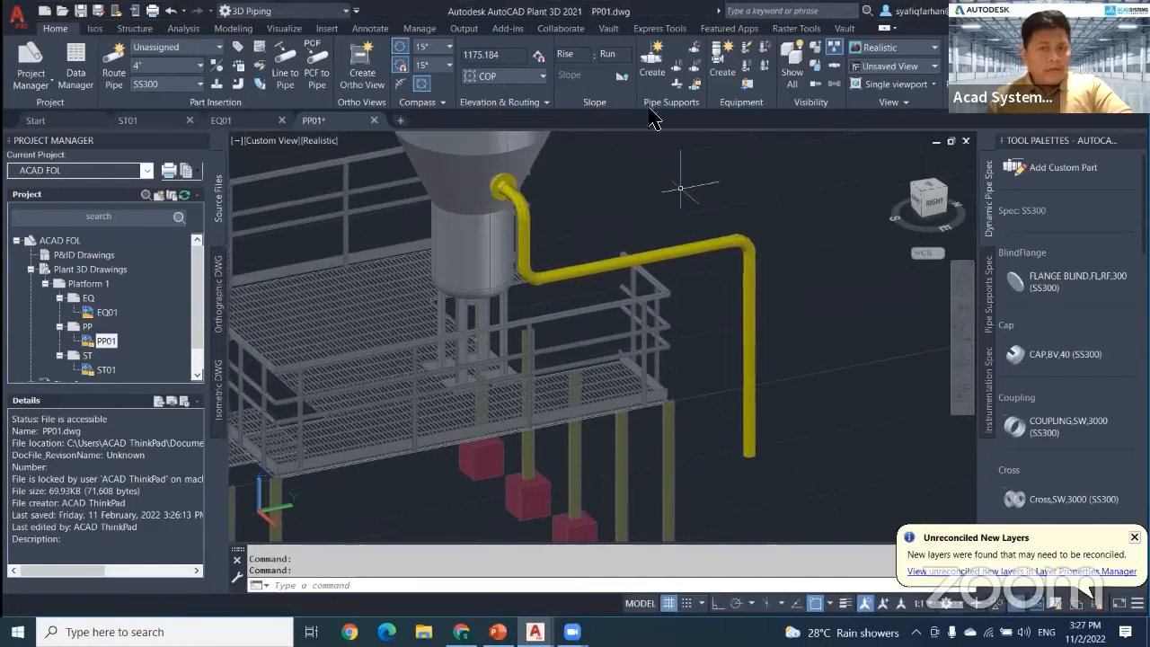
pyautogui.click(653, 64)
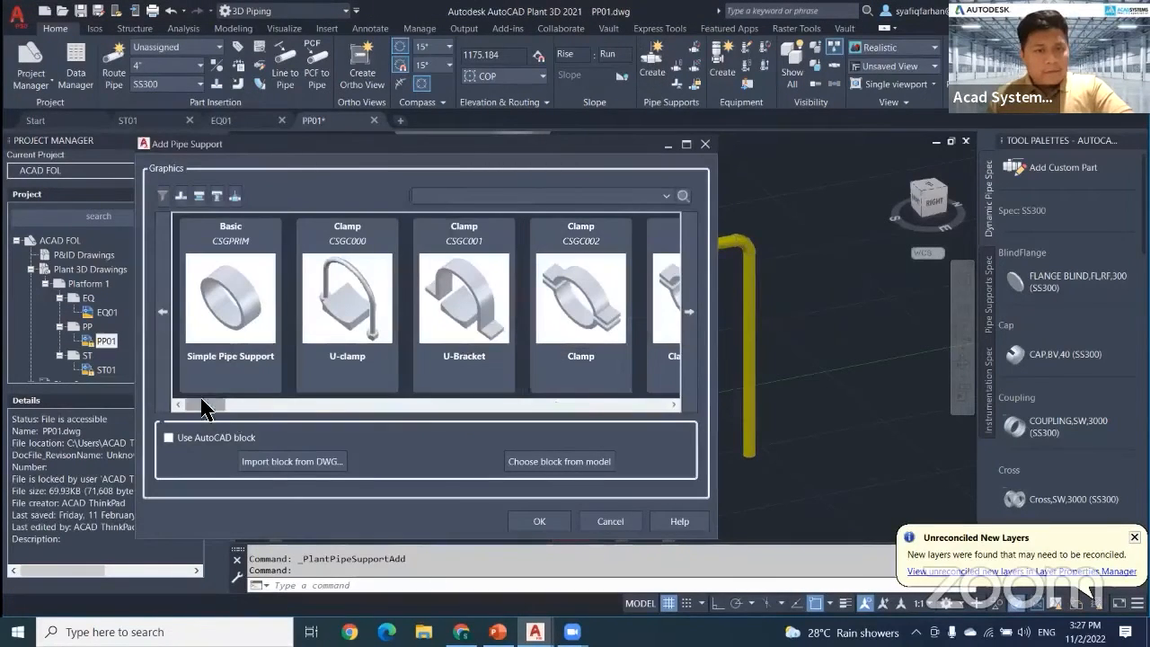
pyautogui.click(300, 409)
pyautogui.moveTo(299, 409); pyautogui.dragTo(357, 411)
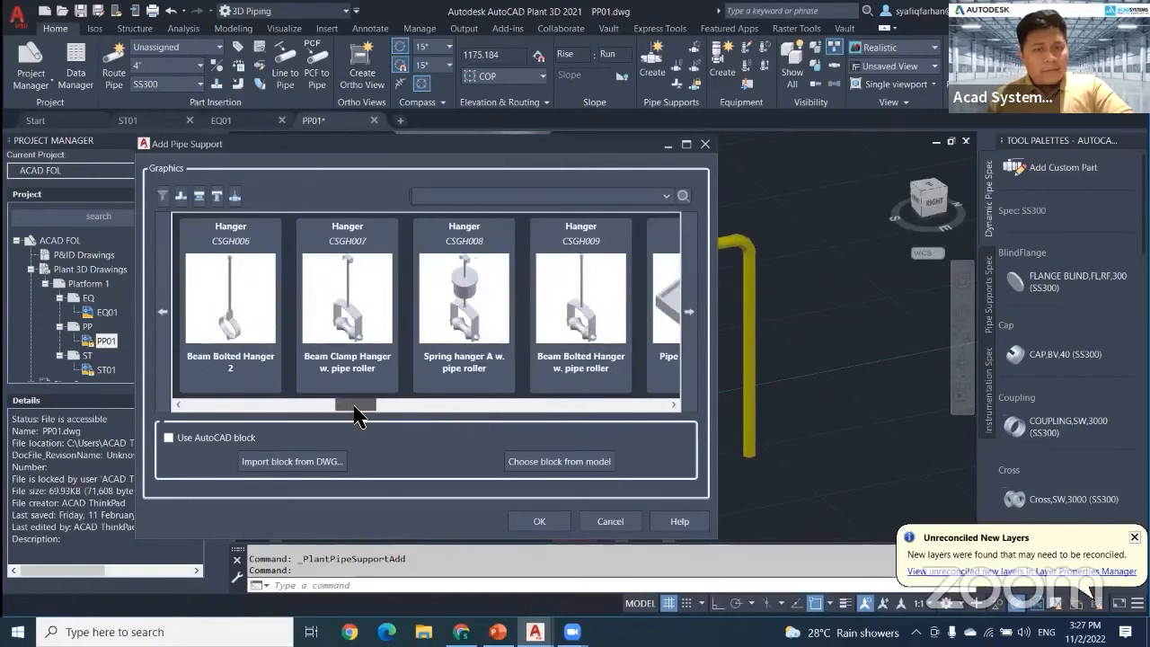
pyautogui.click(255, 318)
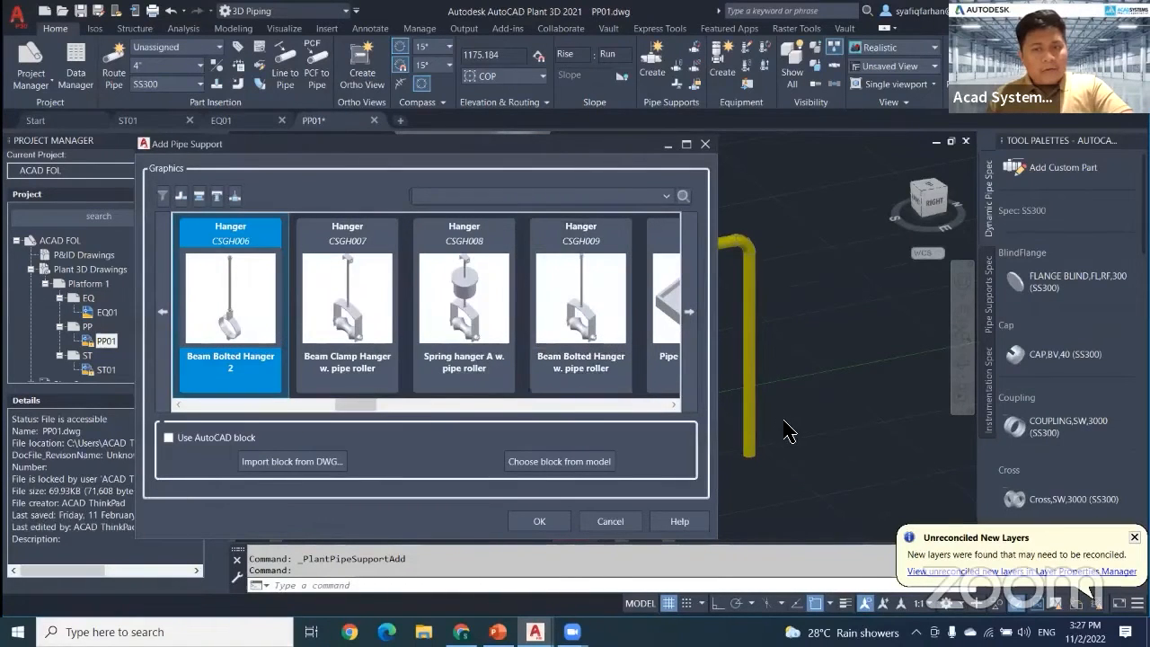
pyautogui.click(541, 522)
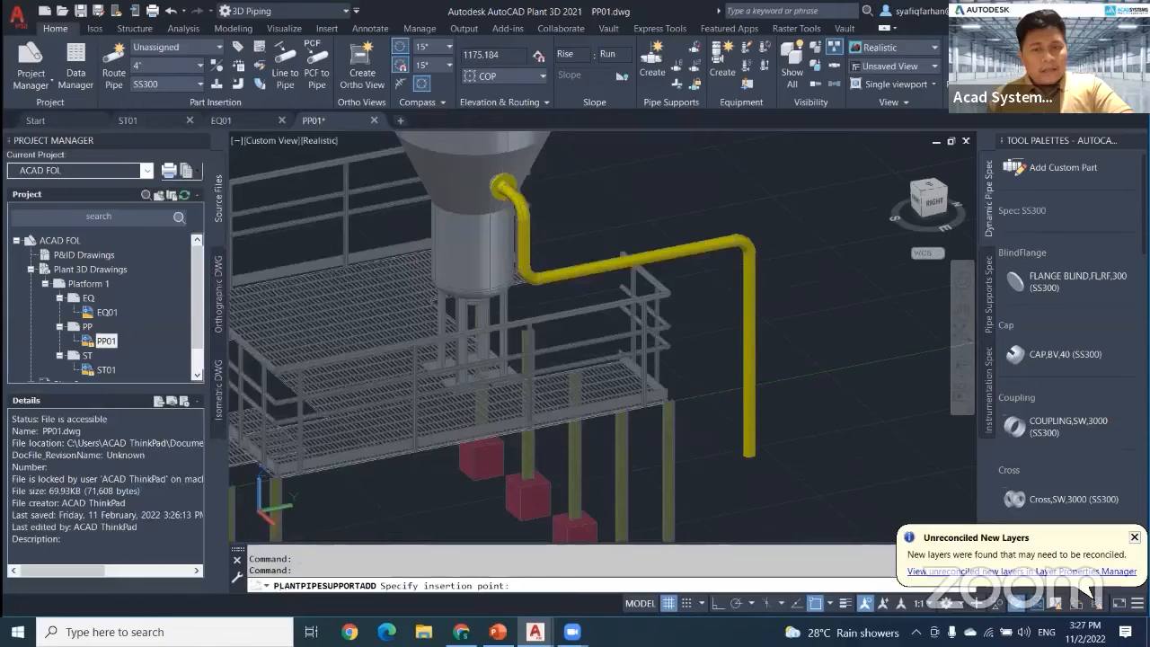
pyautogui.click(698, 280)
pyautogui.scroll(3, 741, 431)
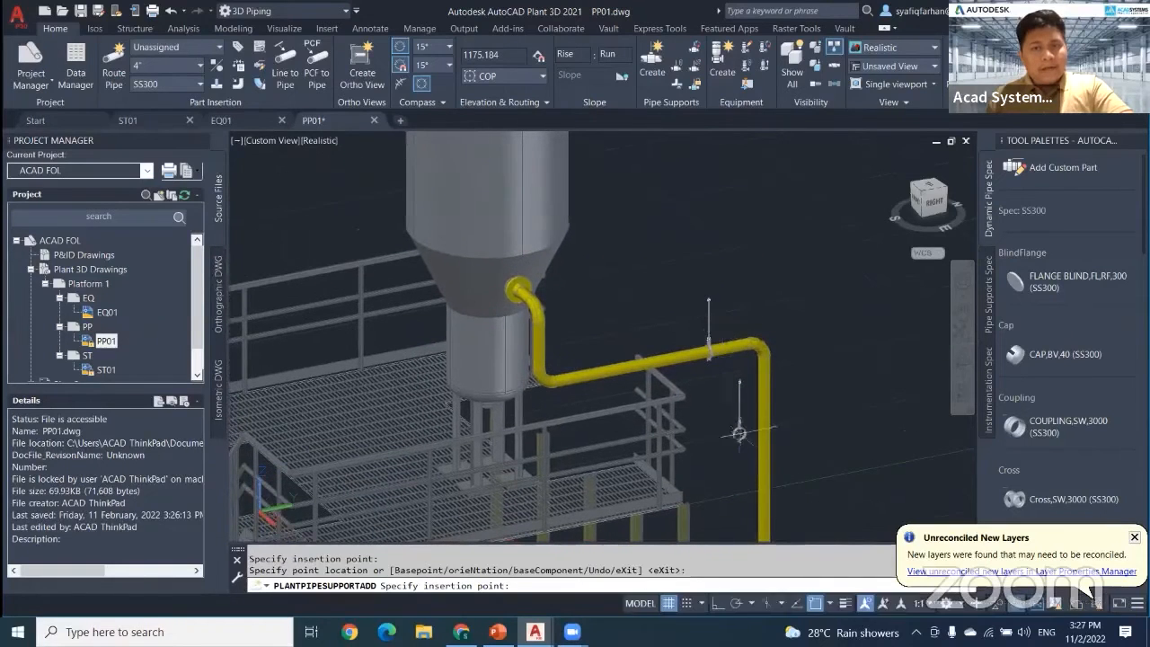
pyautogui.press('Escape')
pyautogui.press('Escape')
pyautogui.scroll(-5, 707, 323)
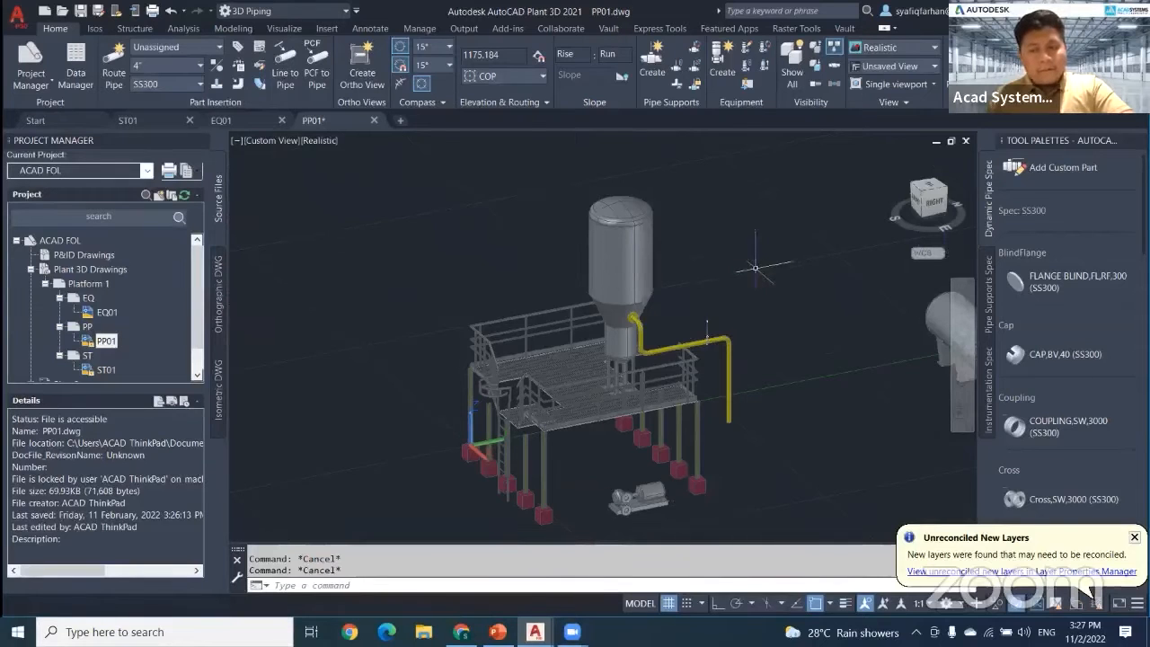
pyautogui.keyDown('shift'); pyautogui.moveTo(720, 336); pyautogui.dragTo(751, 327, button='middle'); pyautogui.keyUp('shift')
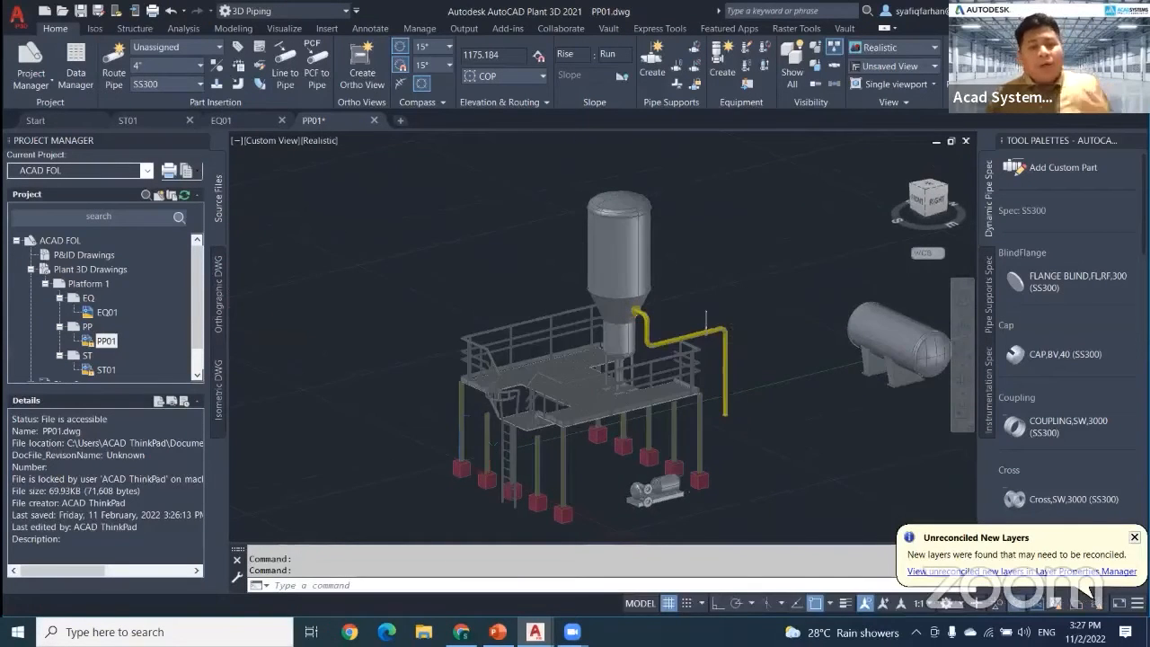
pyautogui.scroll(3, 718, 419)
pyautogui.moveTo(718, 419); pyautogui.dragTo(803, 365, button='middle')
pyautogui.scroll(-2, 778, 379)
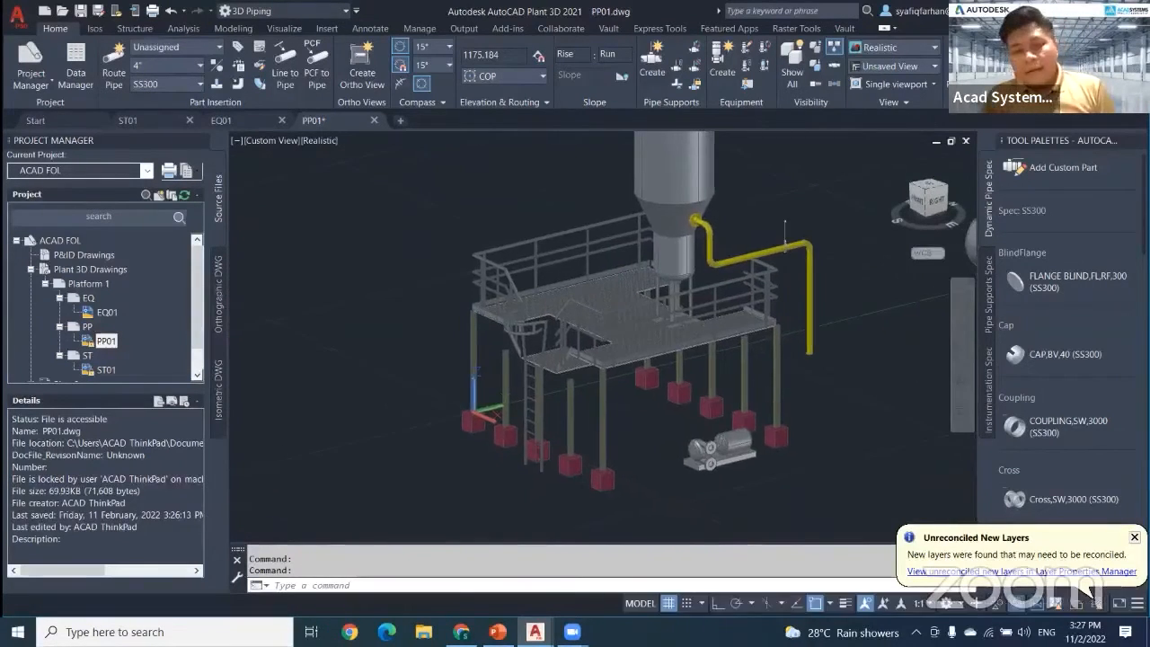
# Step: Switch to the Plant 3D FOL Feb 22 presentation in PowerPoint and start the slide show from the Autodesk collections comparison on slide 2
pyautogui.click(498, 632)
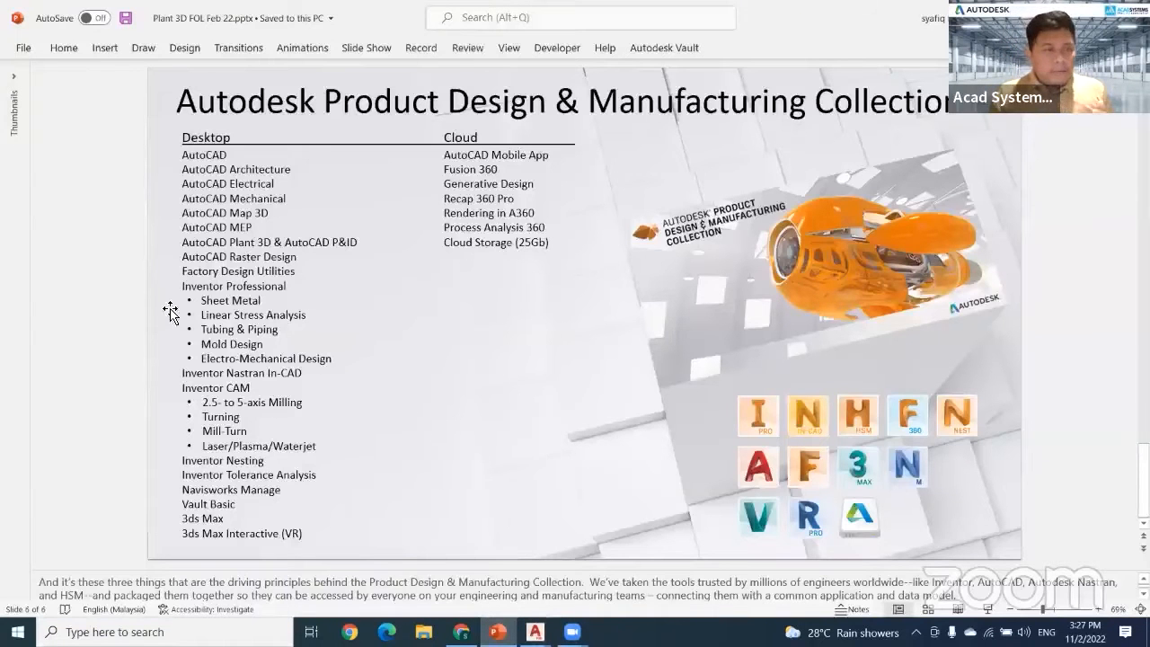
pyautogui.scroll(8, 90, 283)
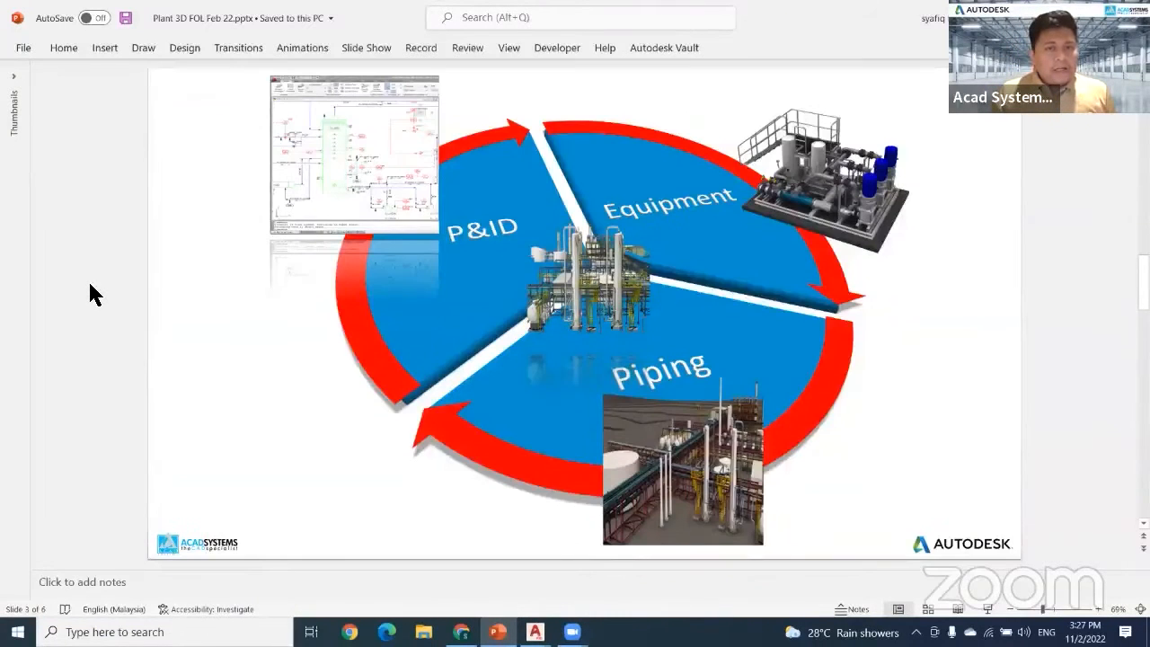
pyautogui.scroll(6, 90, 304)
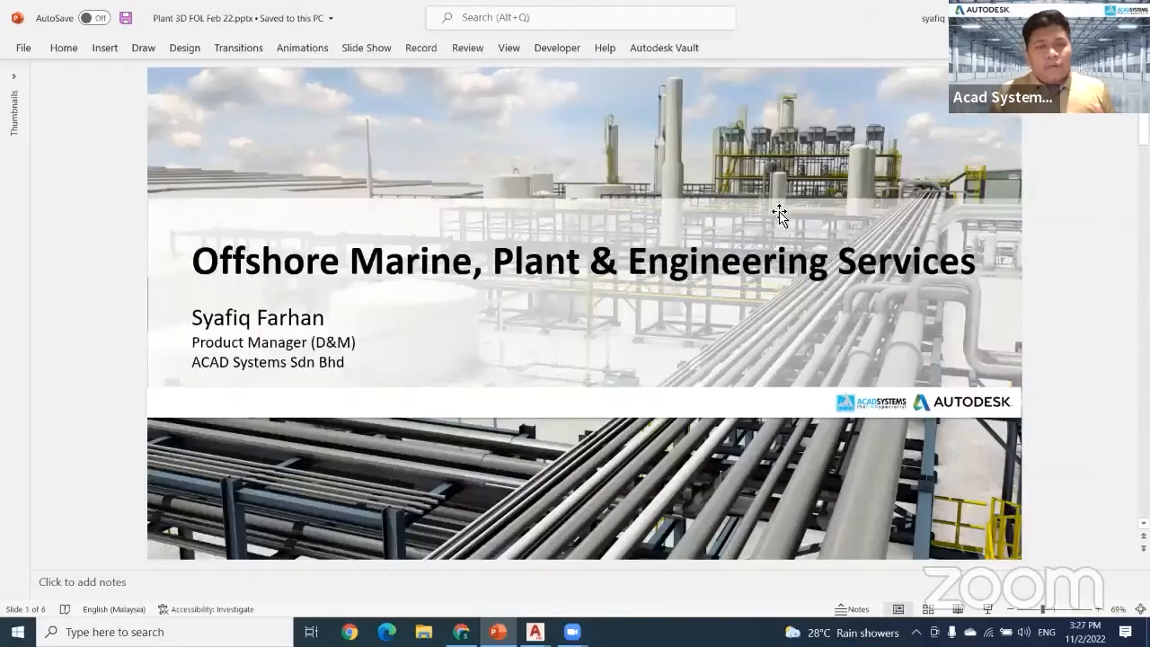
pyautogui.scroll(-5, 130, 348)
pyautogui.scroll(2, 128, 335)
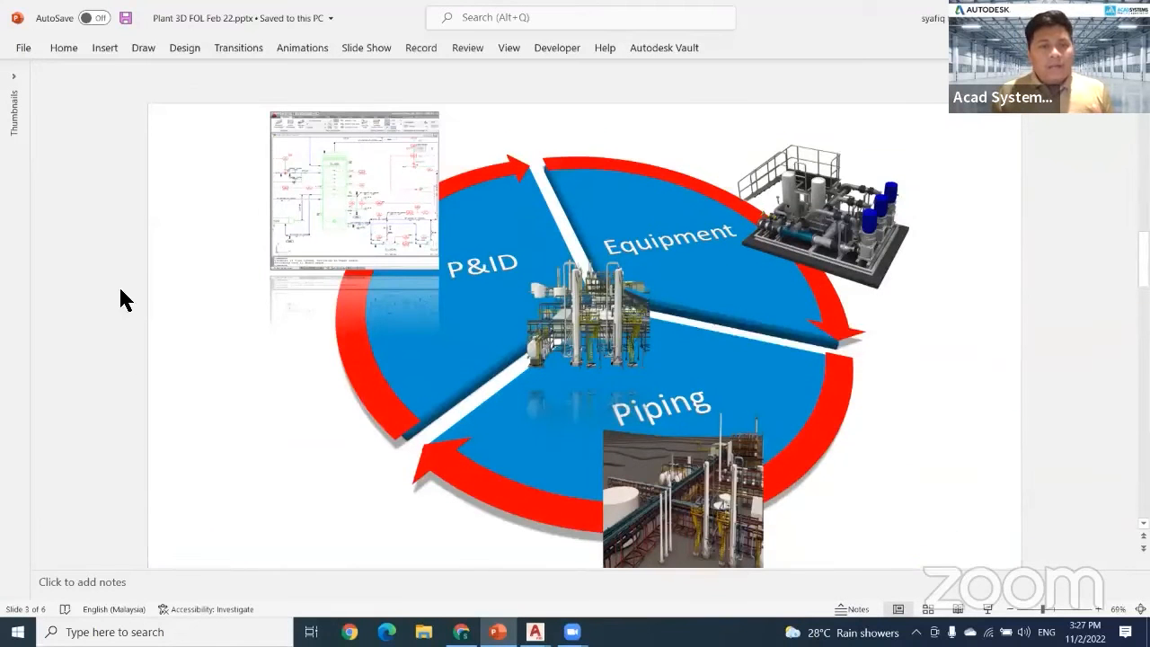
pyautogui.scroll(2, 126, 281)
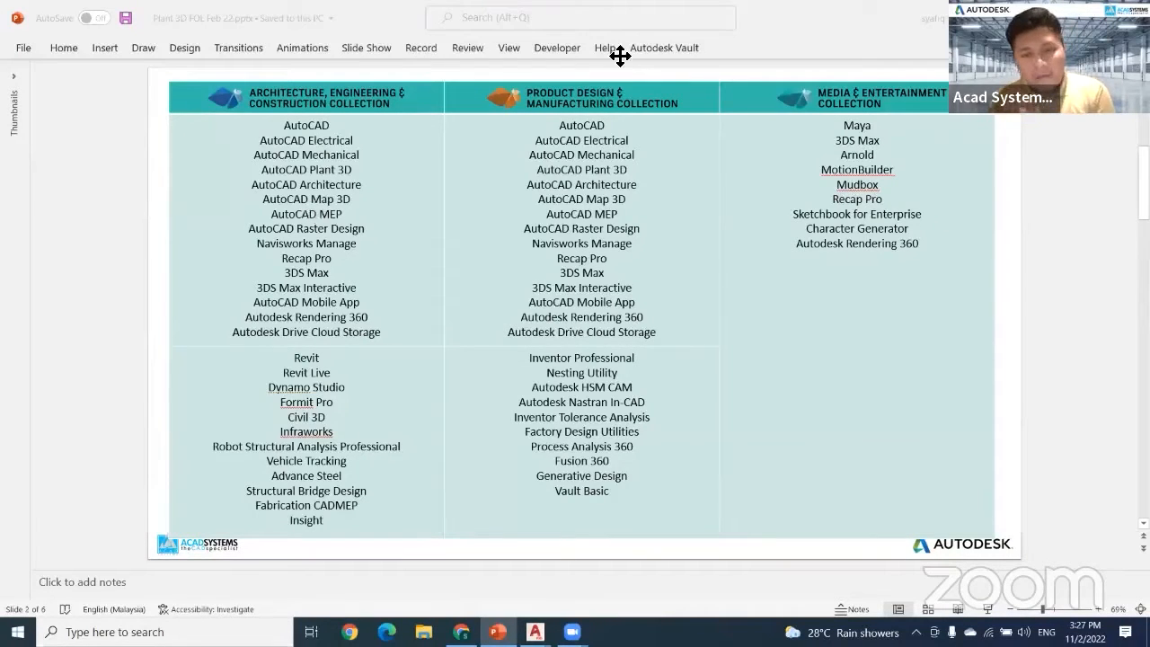
pyautogui.click(987, 611)
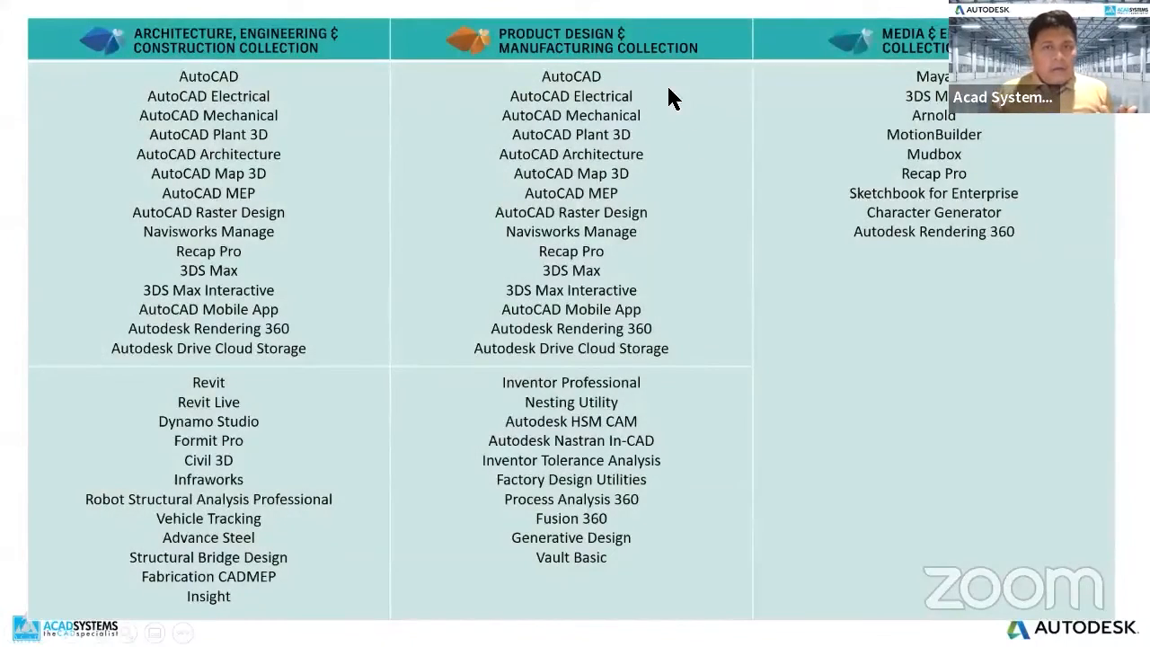